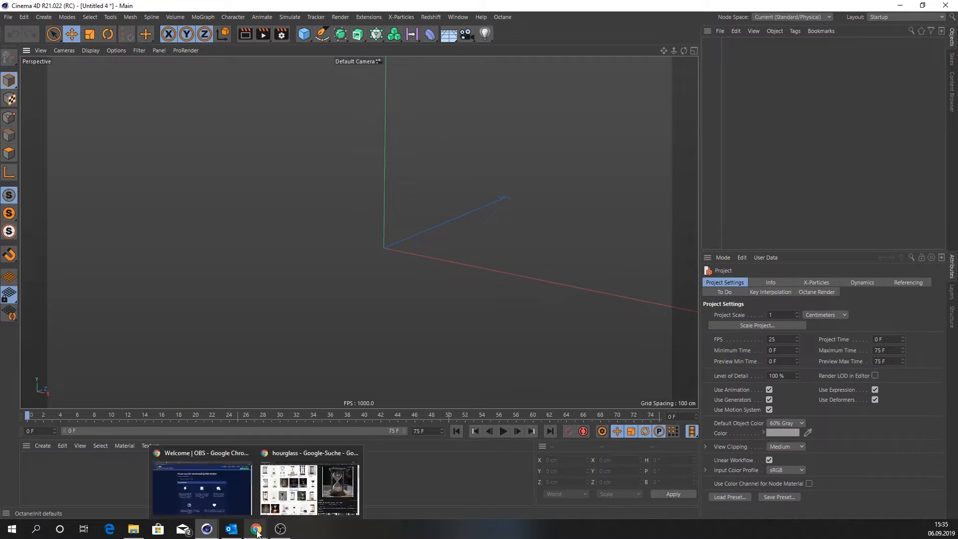
# Step: Examine the hourglass reference photo in Chrome and return to Cinema 4D
pyautogui.click(307, 482)
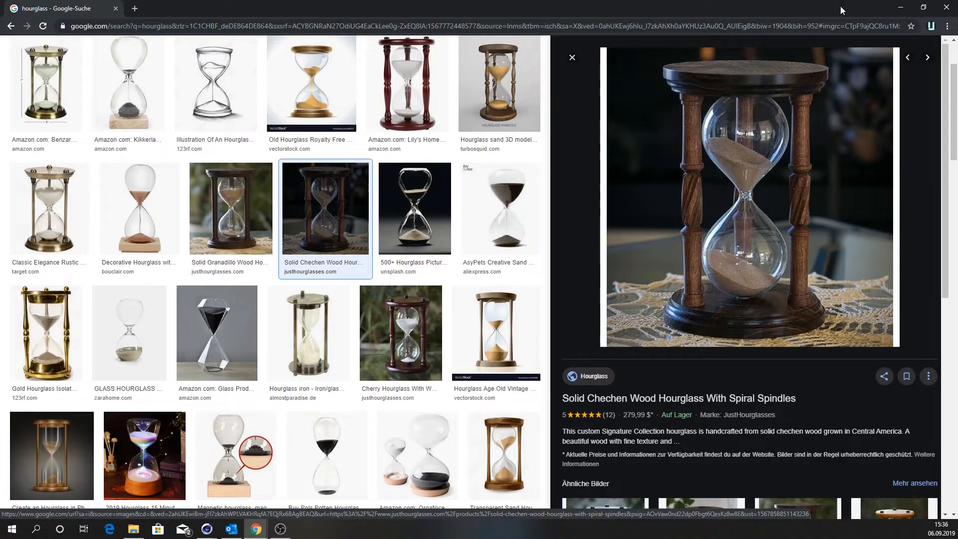
pyautogui.click(899, 10)
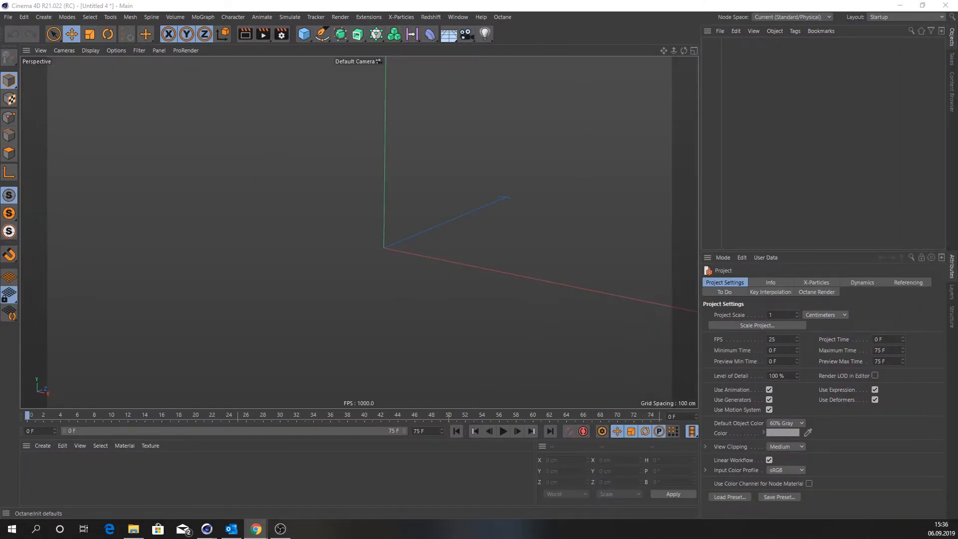
# Step: Draw a three-point spline in the front view from about Y 182 cm on the vertical axis, through about X 85, Y 102 cm, to the origin
pyautogui.middleClick(385, 254)
pyautogui.middleClick(532, 312)
pyautogui.scroll(5, 409, 260)
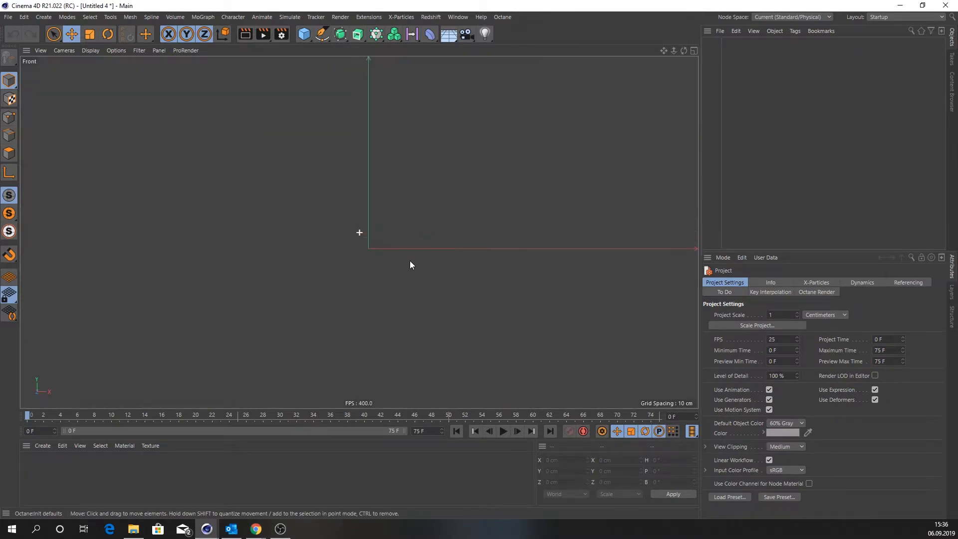
pyautogui.click(321, 35)
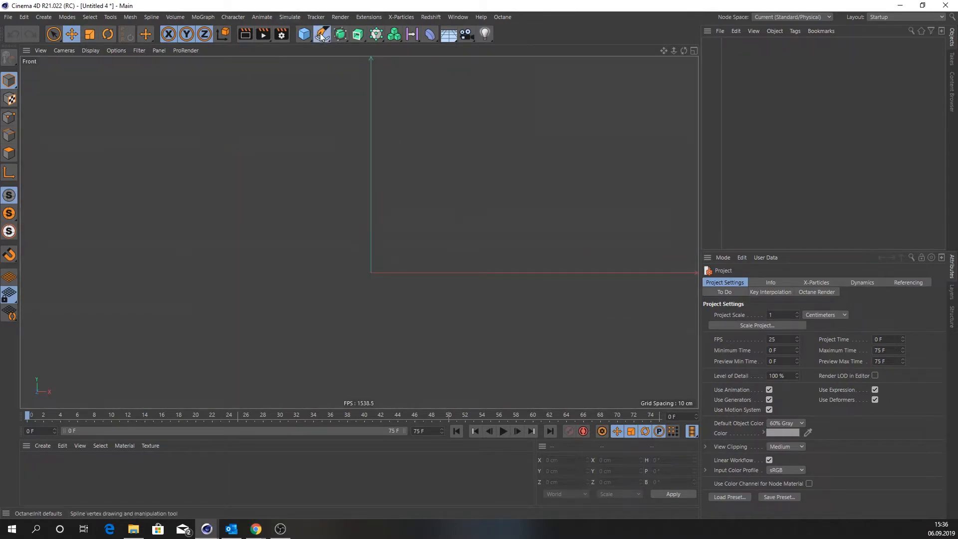
pyautogui.click(370, 130)
pyautogui.click(438, 192)
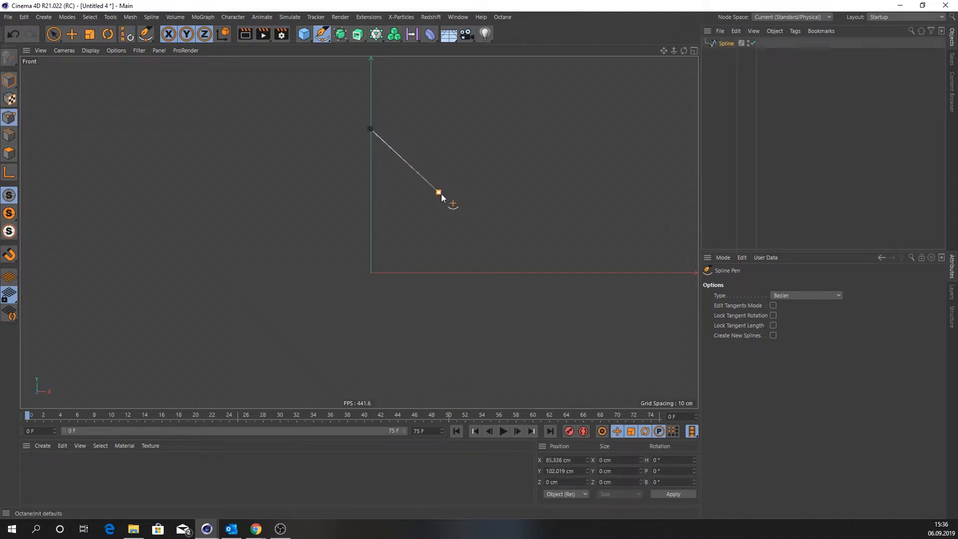
pyautogui.click(372, 272)
# Step: Change the spline's type to B-Spline
pyautogui.click(727, 44)
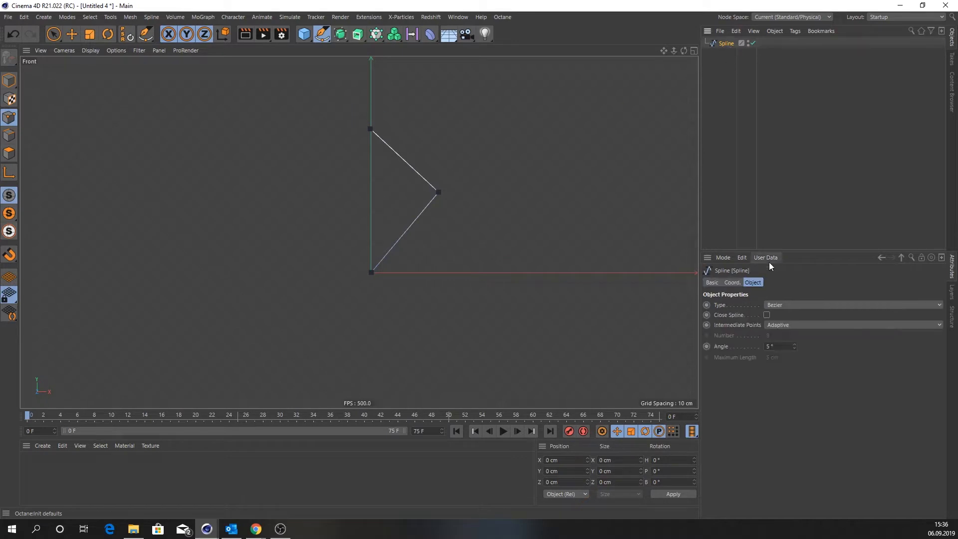
pyautogui.click(799, 305)
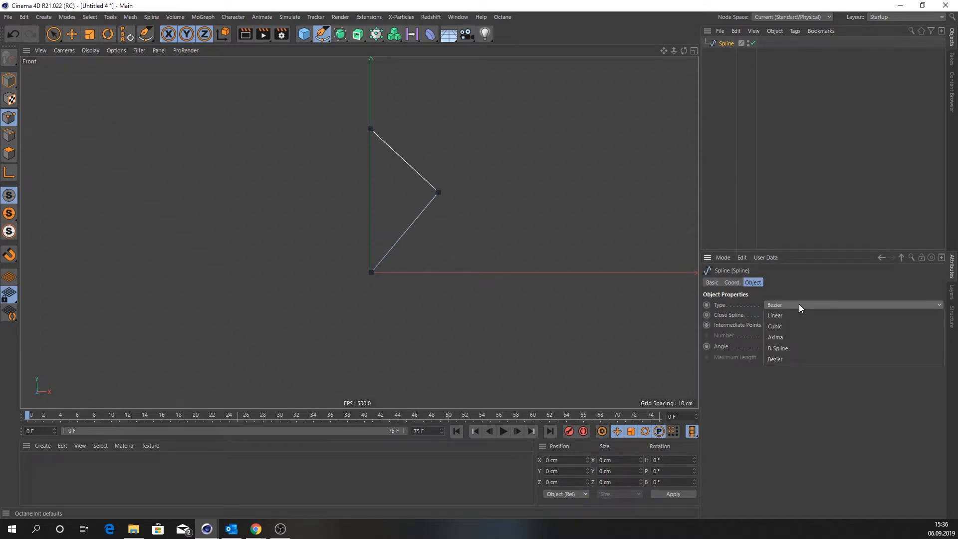
pyautogui.click(795, 349)
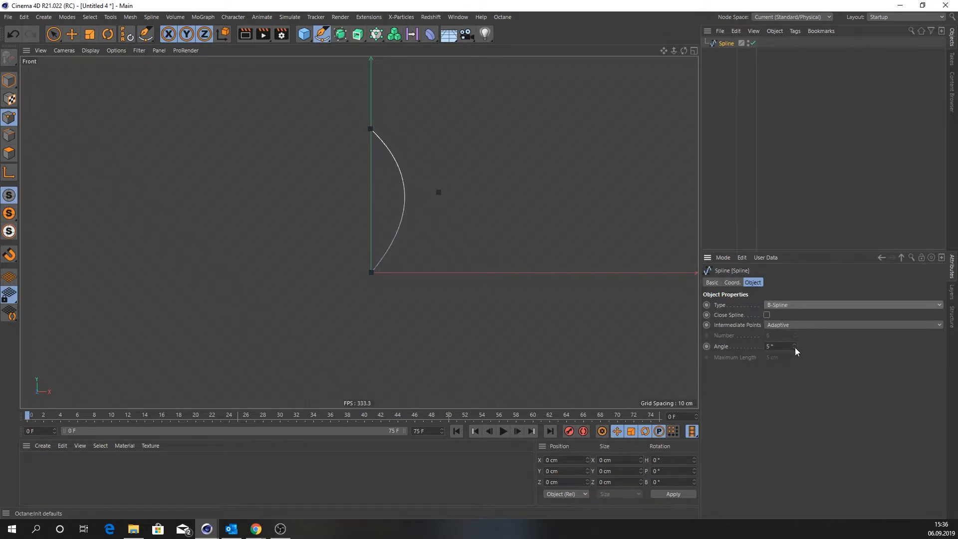
# Step: Move the spline's middle control point outward to about X 162 cm
pyautogui.click(72, 35)
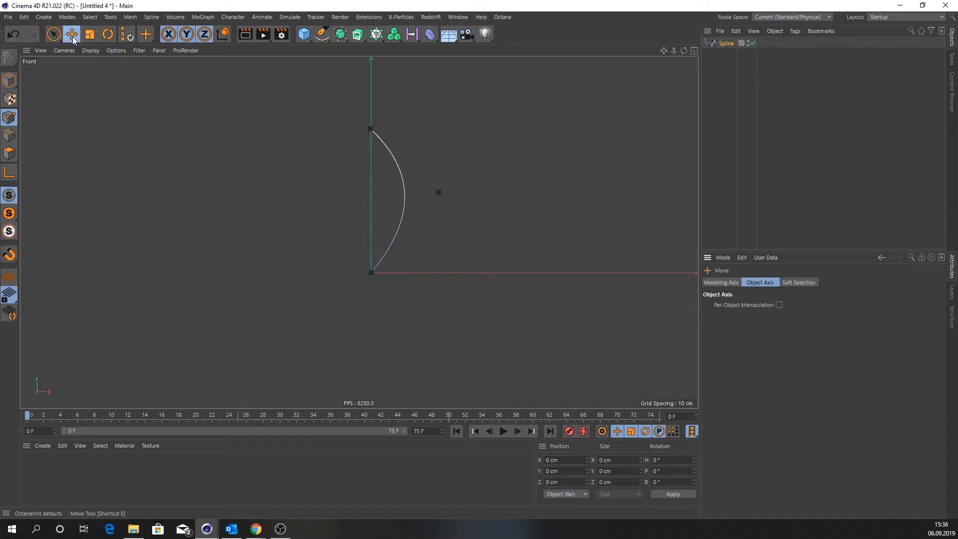
pyautogui.click(440, 192)
pyautogui.moveTo(505, 191); pyautogui.dragTo(567, 194)
# Step: Compare the glass shape with the hourglass photo in Chrome and return to Cinema 4D
pyautogui.hotkey('alt', 'Tab')
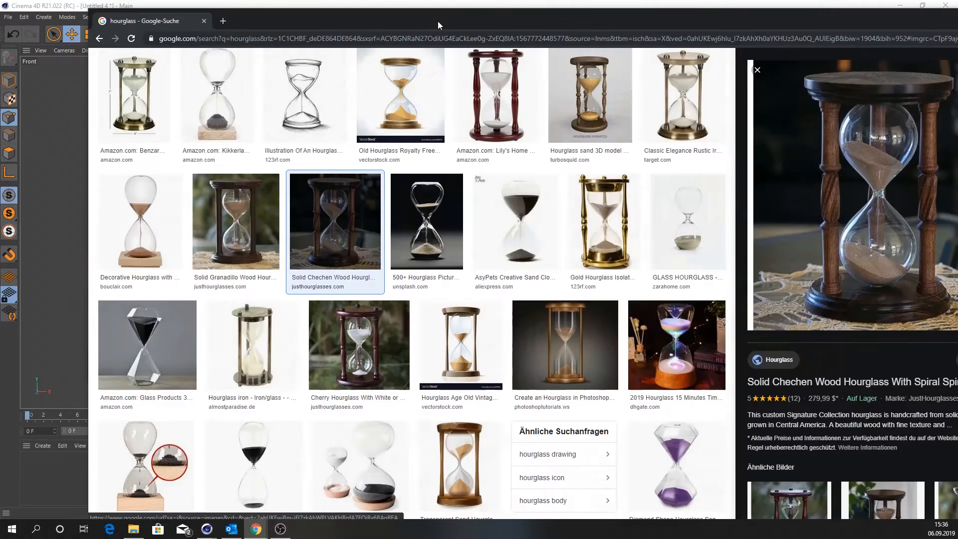
pyautogui.moveTo(438, 21); pyautogui.dragTo(225, 37)
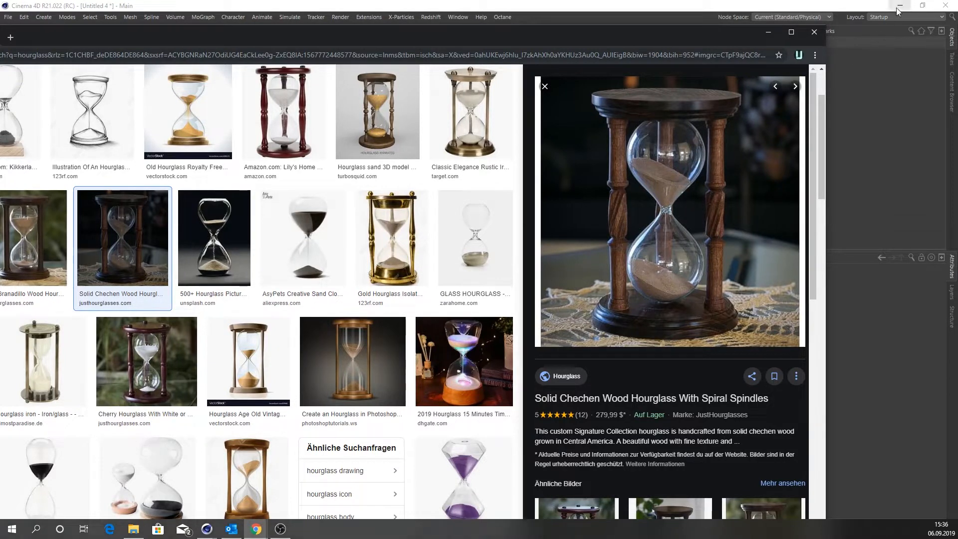
pyautogui.click(769, 32)
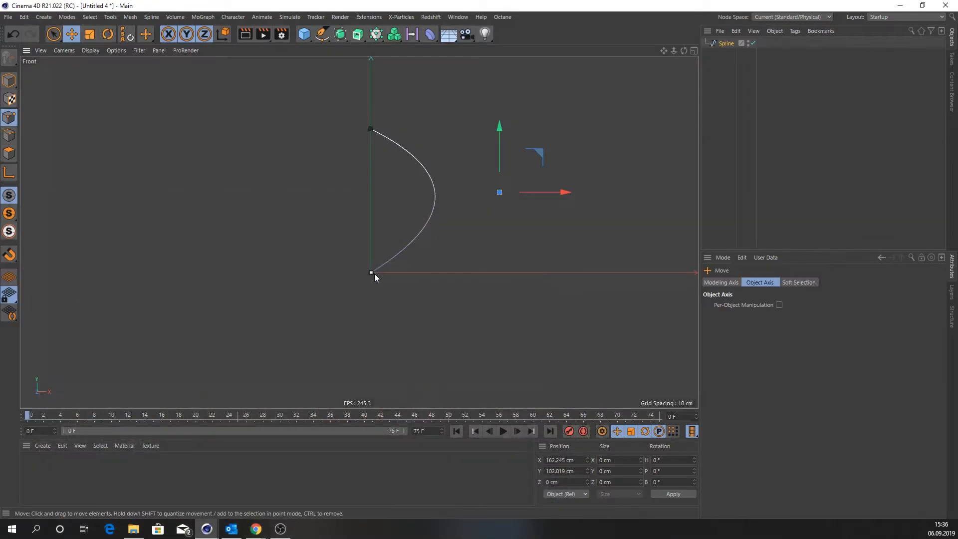
# Step: Move the spline's bottom point out to about X 15 cm and shift the middle point slightly outward and up
pyautogui.click(373, 273)
pyautogui.moveTo(446, 268); pyautogui.dragTo(447, 275)
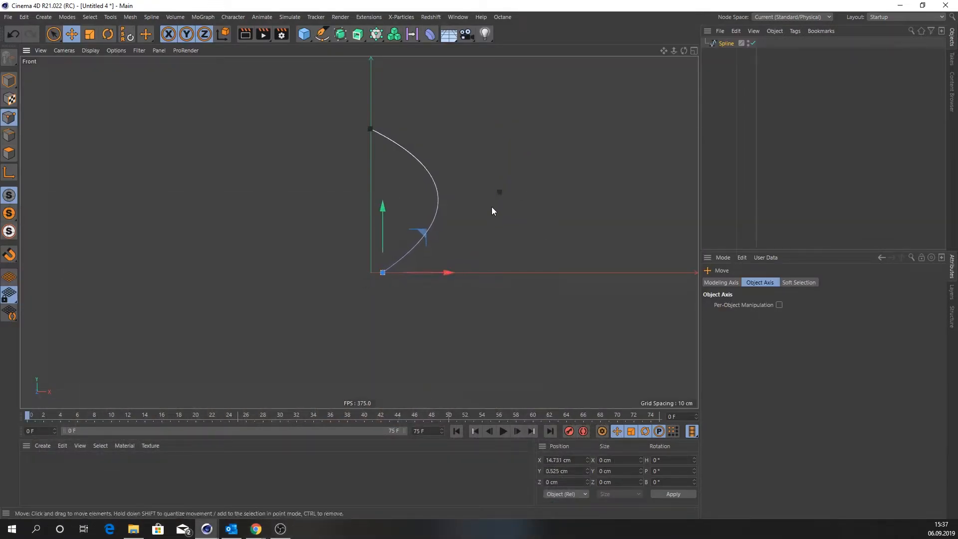
pyautogui.click(500, 192)
pyautogui.moveTo(539, 150); pyautogui.dragTo(549, 138)
# Step: Raise the spline's top point to about Y 197 cm and nudge the middle point outward to about X 178 cm
pyautogui.click(371, 129)
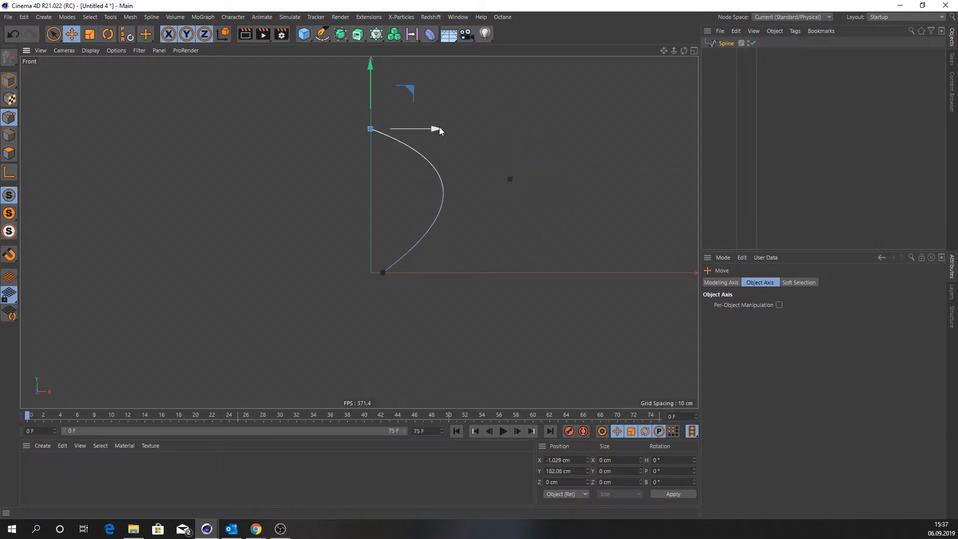
pyautogui.moveTo(439, 129); pyautogui.dragTo(438, 129)
pyautogui.moveTo(372, 82)
pyautogui.mouseDown()
pyautogui.moveTo(370, 60)
pyautogui.moveTo(370, 70)
pyautogui.mouseUp()
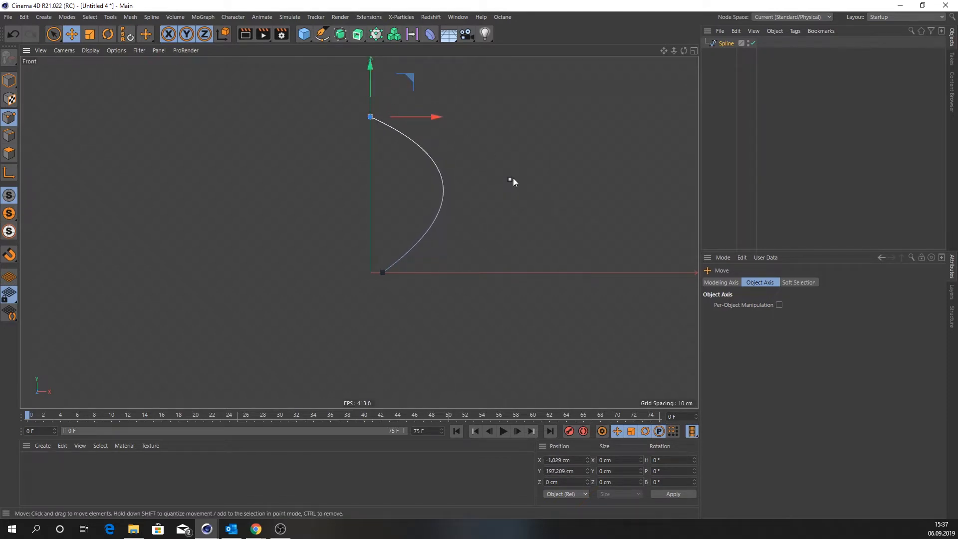
pyautogui.click(512, 178)
pyautogui.moveTo(574, 181); pyautogui.dragTo(576, 181)
# Step: Set the Y position of the spline's bottom point to 0 cm
pyautogui.click(383, 272)
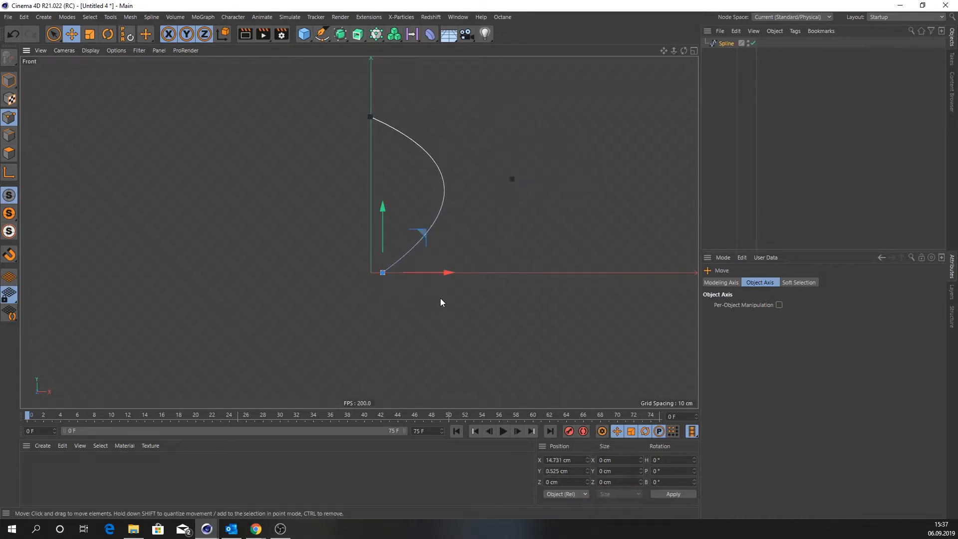
pyautogui.scroll(5, 381, 274)
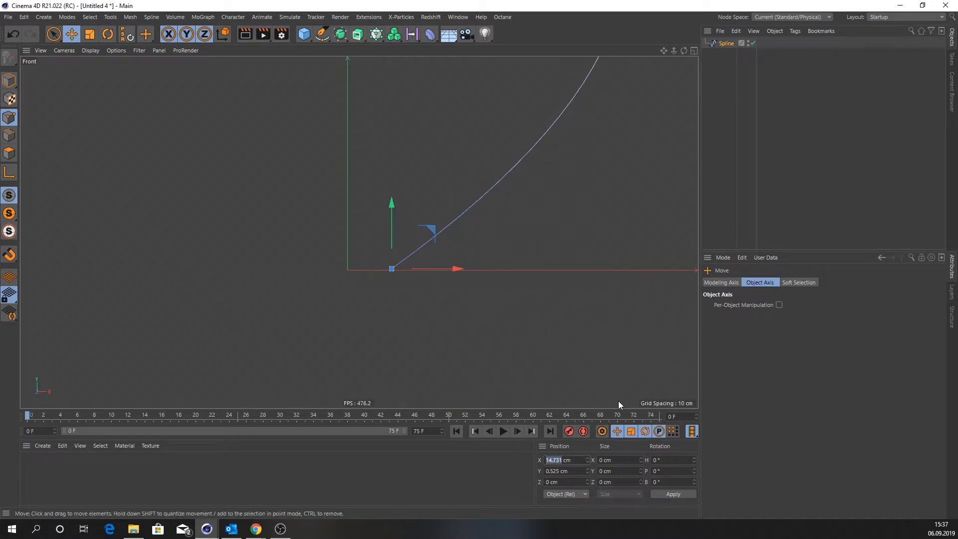
pyautogui.doubleClick(560, 472)
pyautogui.write('0')
pyautogui.press('Return')
# Step: Move the spline's middle control point to about X 189 cm, Y 128 cm
pyautogui.keyDown('alt'); pyautogui.moveTo(576, 201); pyautogui.dragTo(471, 212, button='right'); pyautogui.keyUp('alt')
pyautogui.keyDown('alt'); pyautogui.moveTo(532, 194); pyautogui.dragTo(471, 233, button='middle'); pyautogui.keyUp('alt')
pyautogui.keyDown('alt'); pyautogui.moveTo(509, 208); pyautogui.dragTo(532, 202, button='right'); pyautogui.keyUp('alt')
pyautogui.keyDown('alt'); pyautogui.moveTo(533, 202); pyautogui.dragTo(515, 215, button='middle'); pyautogui.keyUp('alt')
pyautogui.click(572, 217)
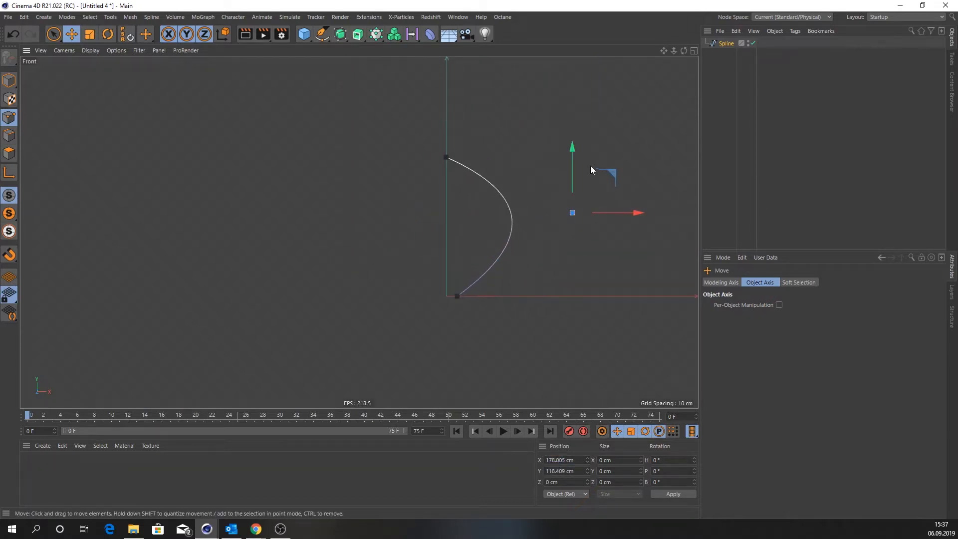
pyautogui.moveTo(573, 163); pyautogui.dragTo(619, 165)
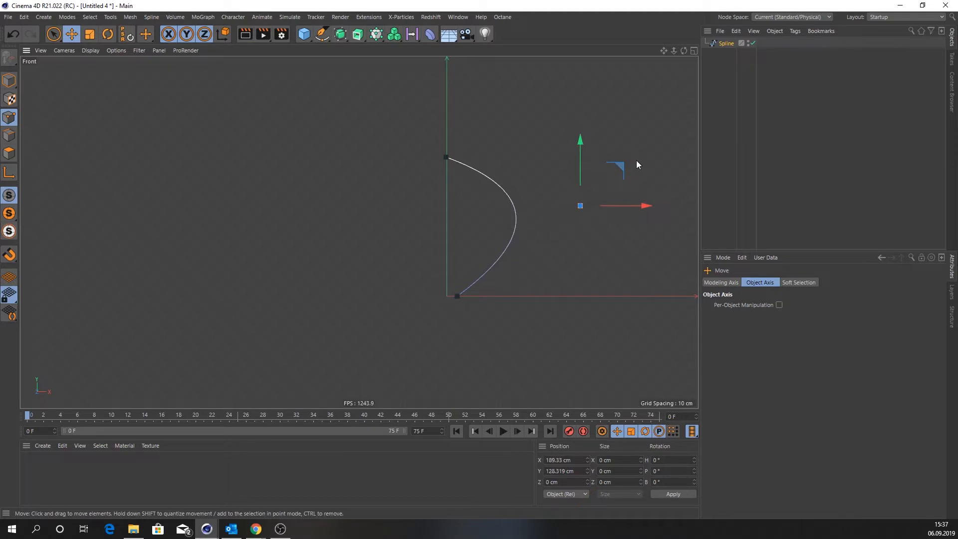
# Step: Place the whole spline under a Symmetry object and set its mirror plane to XZ
pyautogui.click(730, 44)
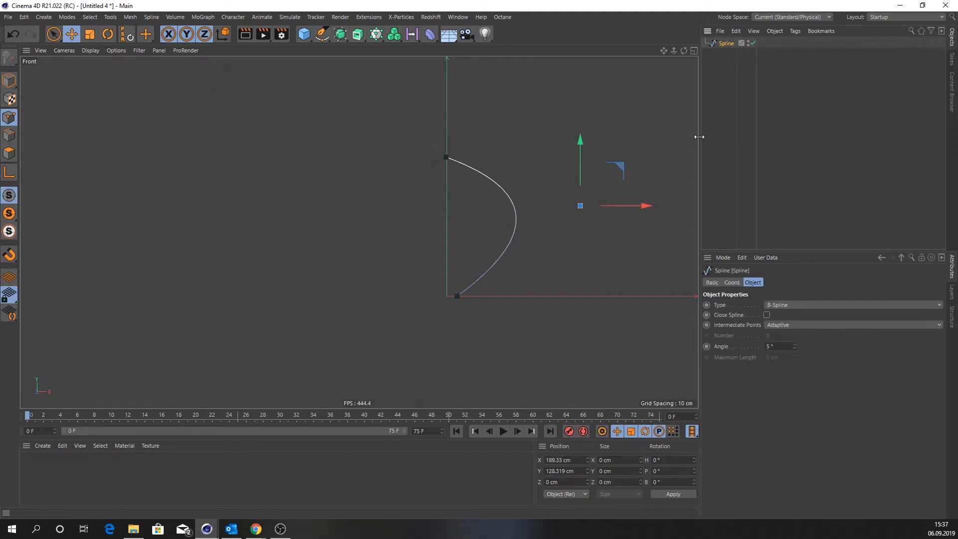
pyautogui.click(9, 79)
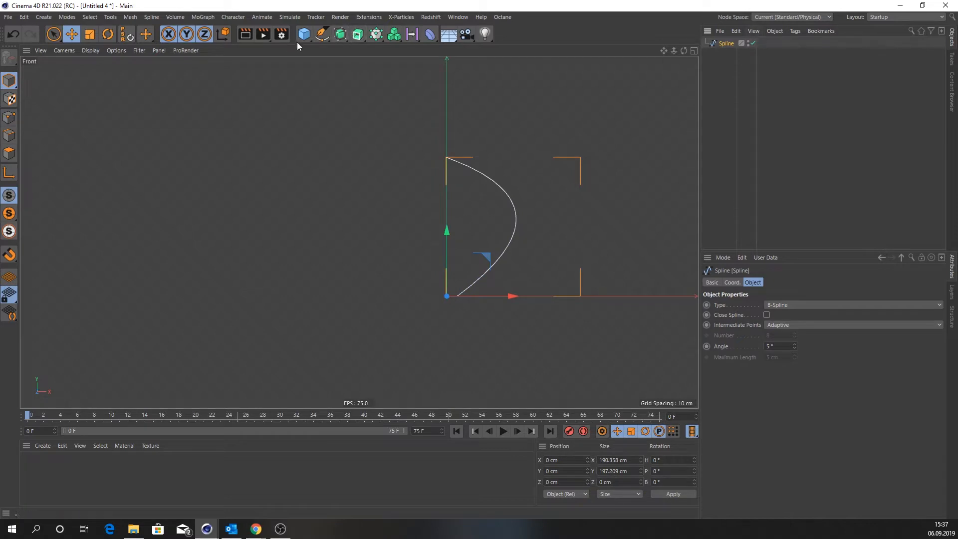
pyautogui.click(343, 35)
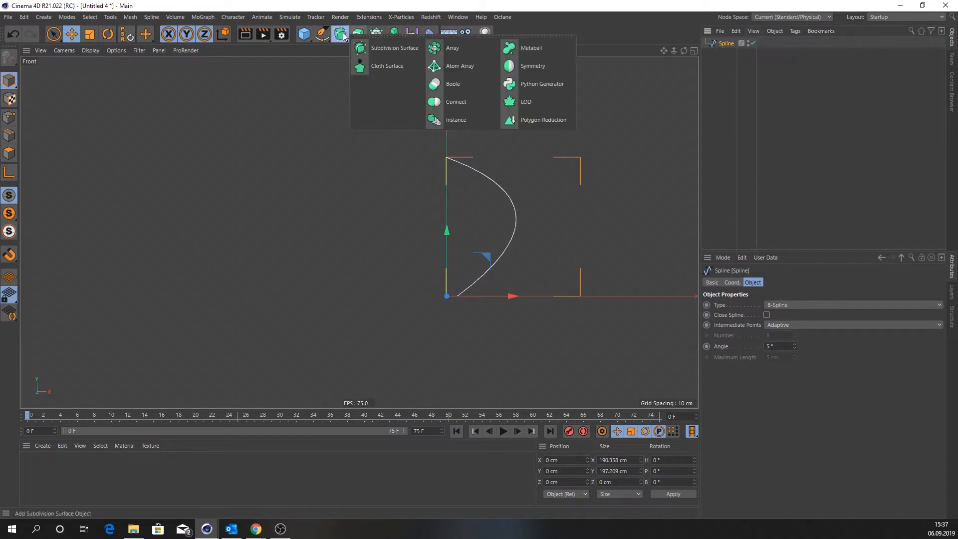
pyautogui.keyDown('alt'); pyautogui.click(533, 66); pyautogui.keyUp('alt')
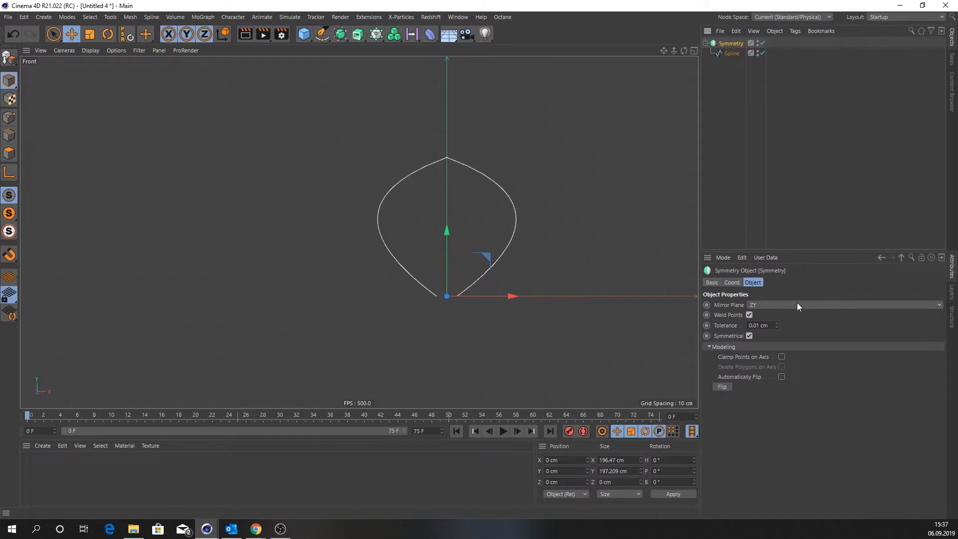
pyautogui.scroll(1, 797, 304)
pyautogui.scroll(-2, 797, 306)
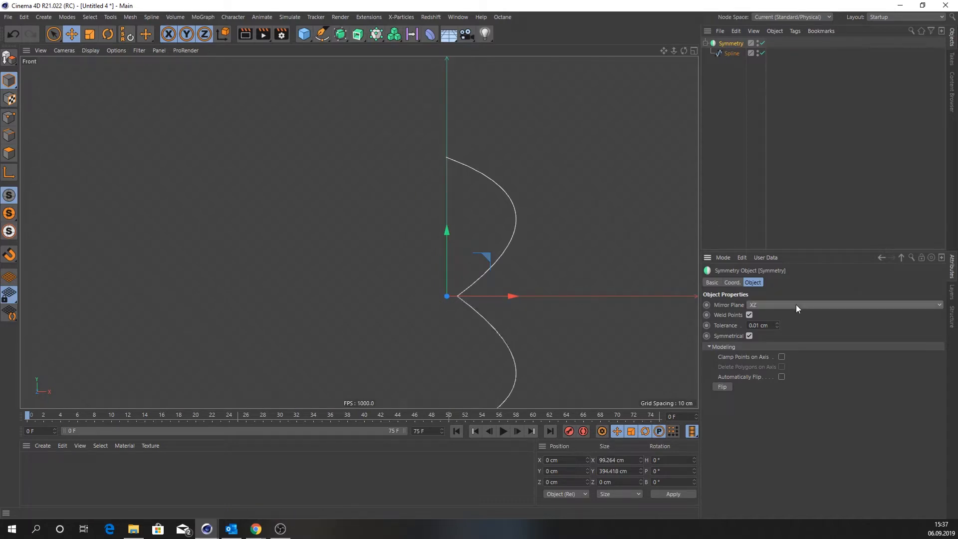
# Step: Raise the spline inside the Symmetry object to about Y 7 cm, leaving a gap between the mirrored halves
pyautogui.keyDown('alt'); pyautogui.moveTo(524, 317); pyautogui.dragTo(531, 240, button='middle'); pyautogui.keyUp('alt')
pyautogui.keyDown('alt'); pyautogui.moveTo(518, 244); pyautogui.dragTo(472, 220, button='right'); pyautogui.keyUp('alt')
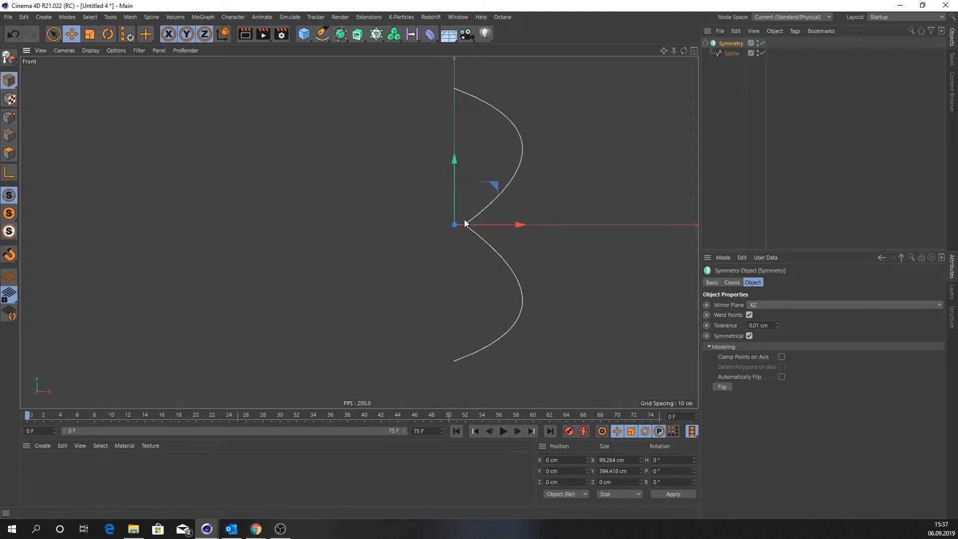
pyautogui.click(733, 54)
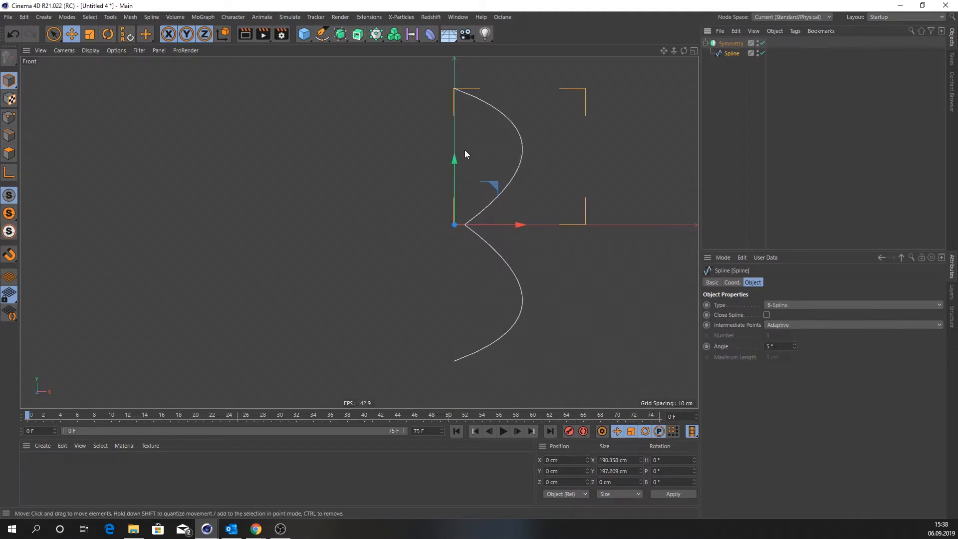
pyautogui.moveTo(455, 163); pyautogui.dragTo(454, 157)
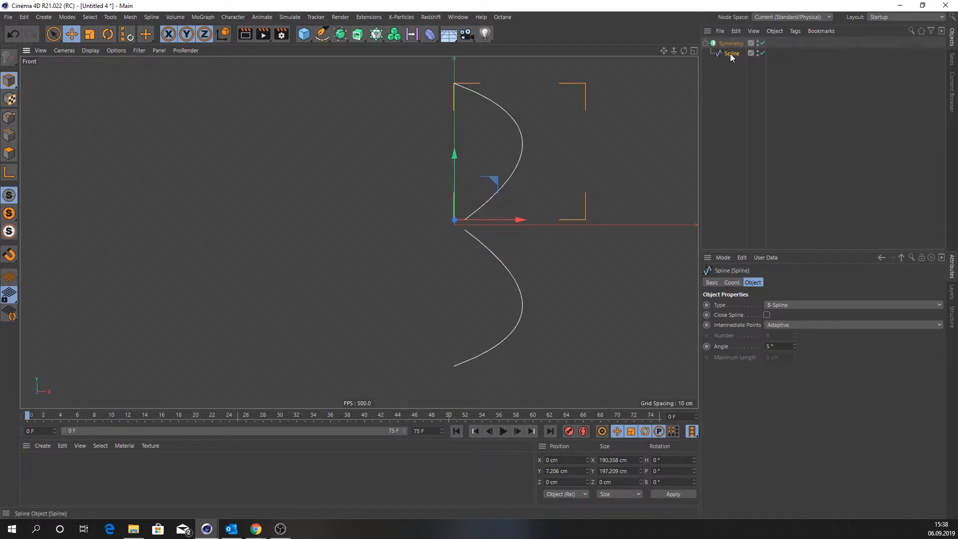
# Step: Extend the spline from its bottom point with a new point on the mirror plane, at about X 12.5 cm, Y -7 cm
pyautogui.click(9, 118)
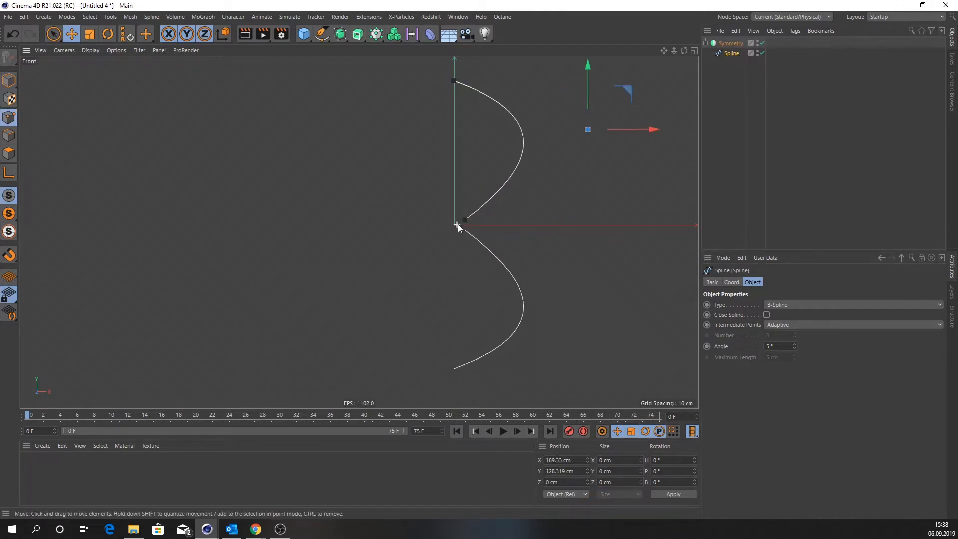
pyautogui.scroll(5, 457, 223)
pyautogui.click(491, 208)
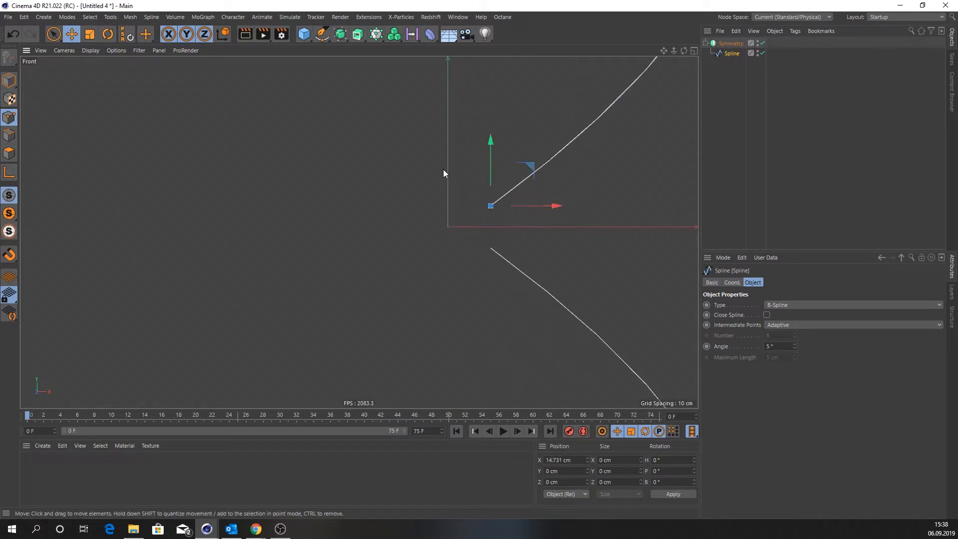
pyautogui.click(322, 35)
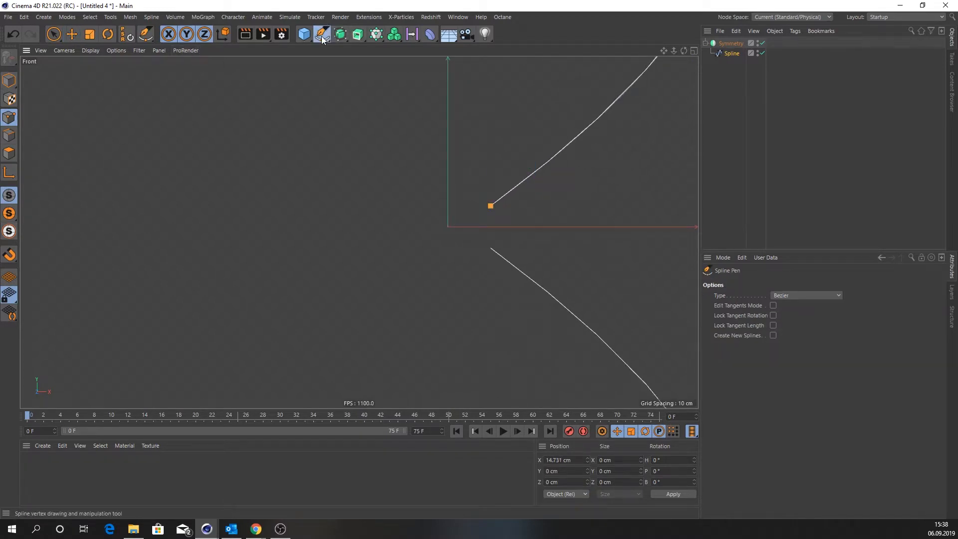
pyautogui.click(484, 227)
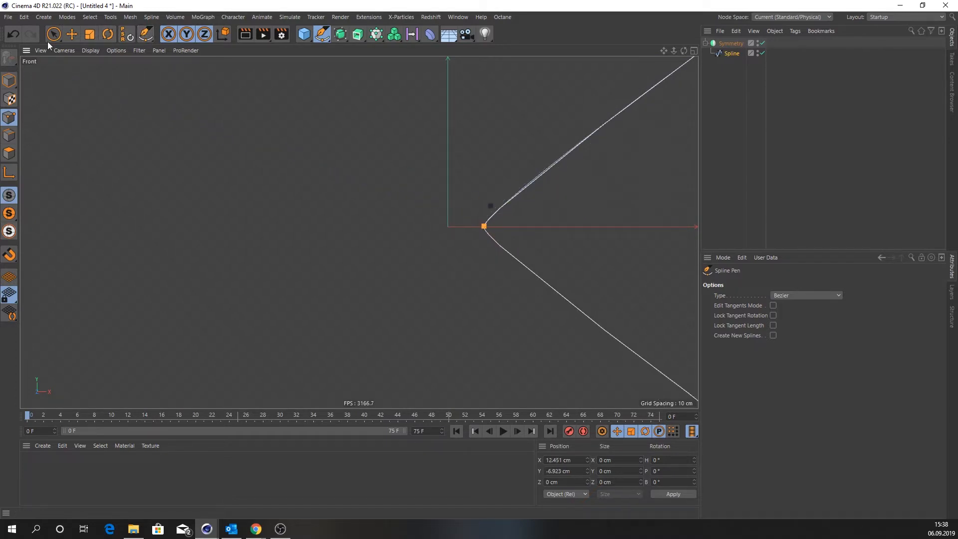
# Step: Raise the spline's former bottom point to about Y 5.6 cm and set its X position to 15 cm
pyautogui.press('e')
pyautogui.click(498, 203)
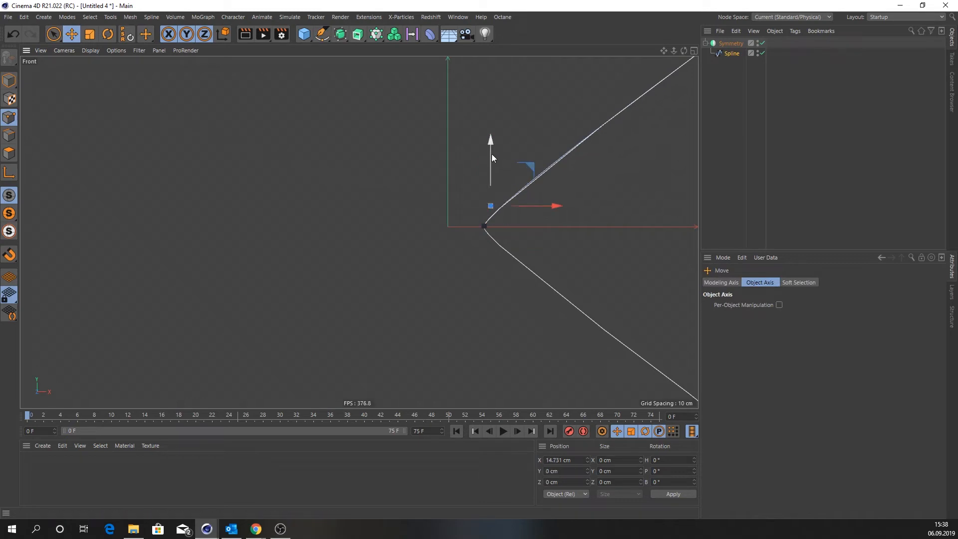
pyautogui.moveTo(492, 154); pyautogui.dragTo(484, 138)
pyautogui.moveTo(546, 191); pyautogui.dragTo(547, 191)
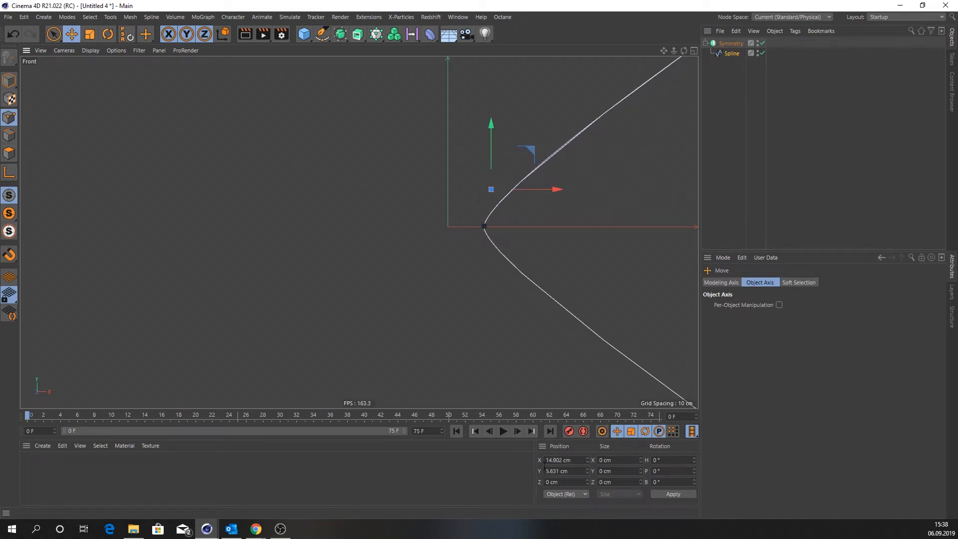
pyautogui.click(553, 460)
pyautogui.write('15')
pyautogui.press('Return')
# Step: Nudge the spline's new end point at the neck slightly upward and select the Symmetry object
pyautogui.click(483, 226)
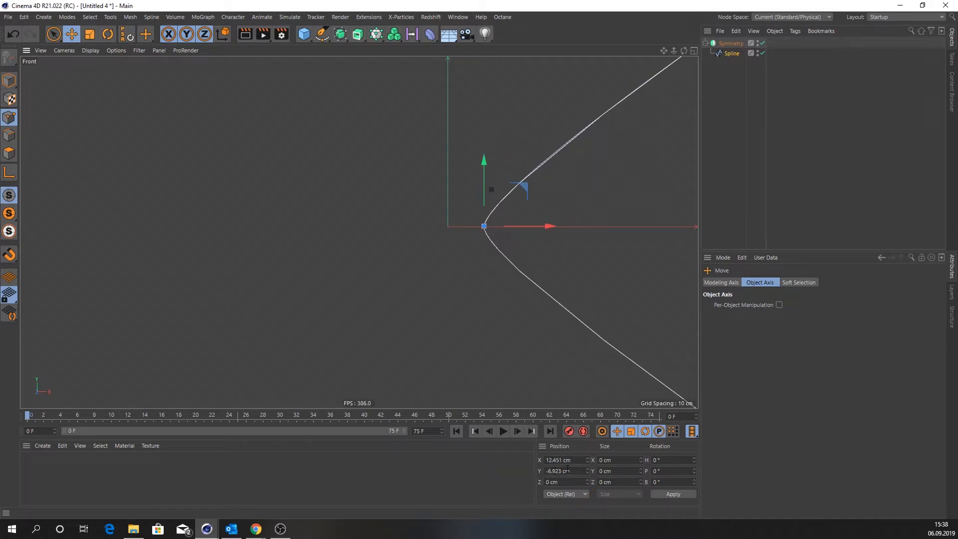
pyautogui.moveTo(483, 162); pyautogui.dragTo(481, 159)
pyautogui.click(731, 44)
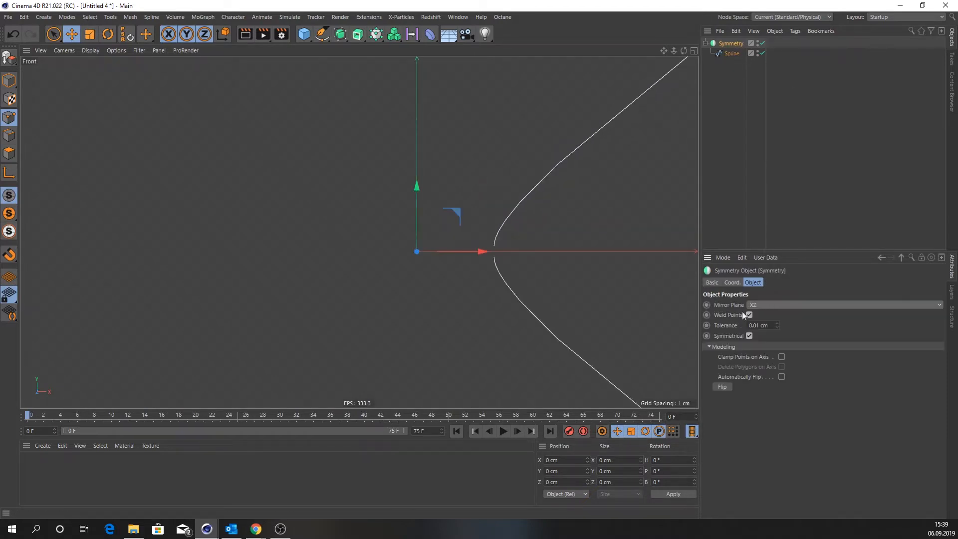
# Step: Enable Clamp Points on Axis for the Symmetry object and lower the spline's neck end point to about Y -7.2 cm, closing the gap
pyautogui.click(783, 356)
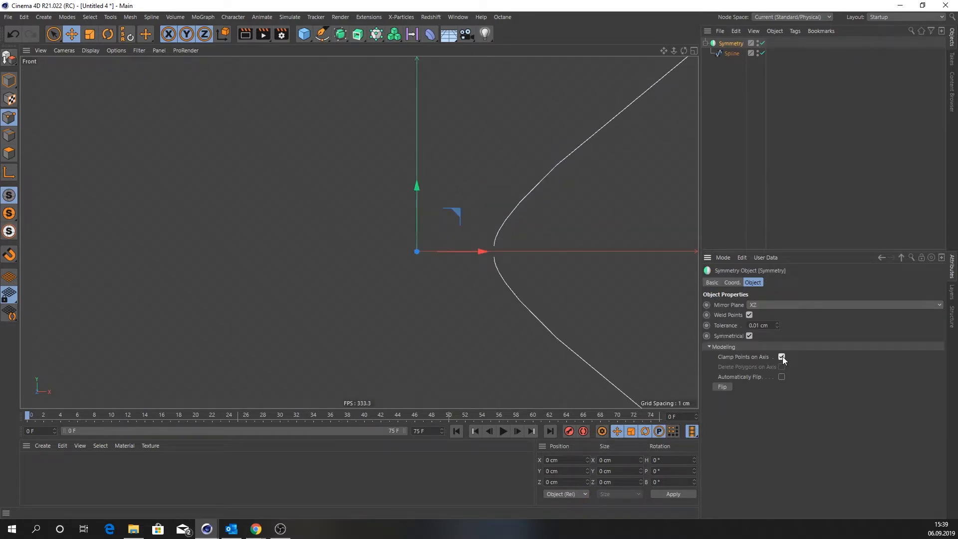
pyautogui.click(732, 53)
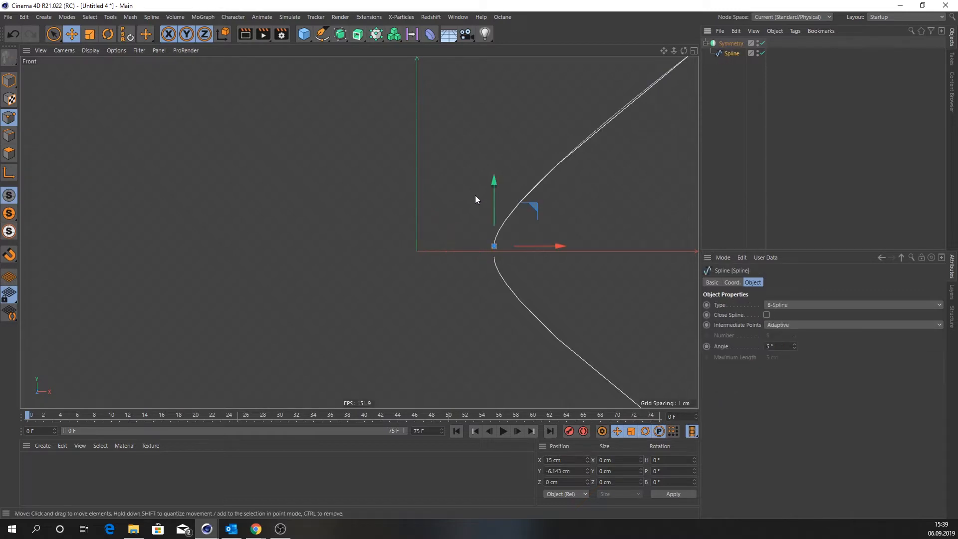
pyautogui.moveTo(494, 183); pyautogui.dragTo(493, 187)
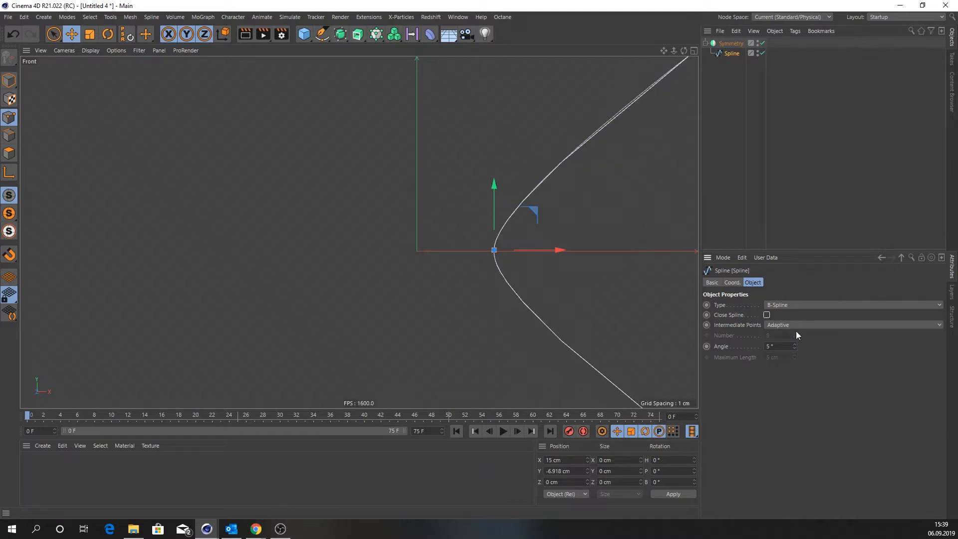
pyautogui.click(738, 43)
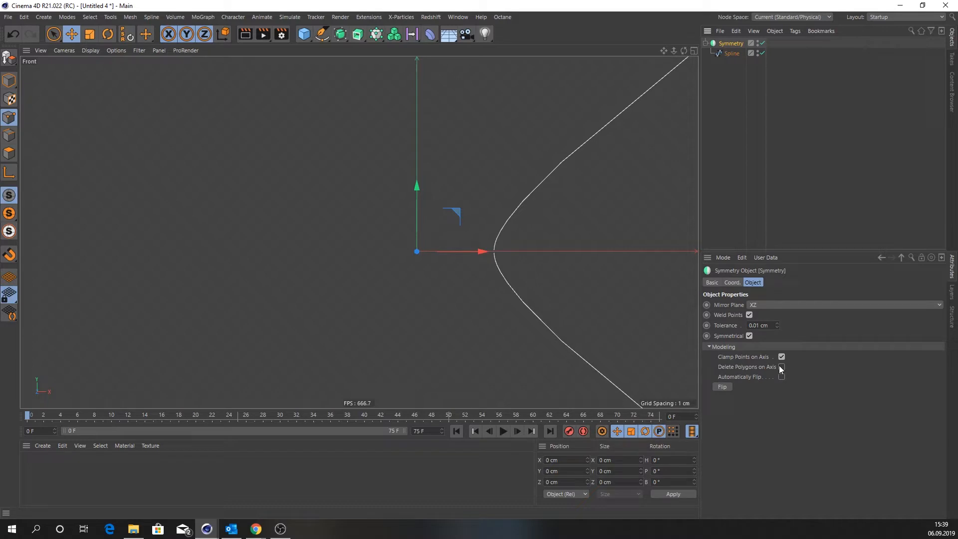
pyautogui.click(732, 52)
pyautogui.moveTo(492, 187); pyautogui.dragTo(486, 205)
# Step: Raise the spline point just above the neck slightly to lengthen the narrow middle section
pyautogui.keyDown('alt'); pyautogui.moveTo(494, 252); pyautogui.dragTo(405, 251, button='right'); pyautogui.keyUp('alt')
pyautogui.keyDown('alt'); pyautogui.moveTo(496, 236); pyautogui.dragTo(487, 259, button='middle'); pyautogui.keyUp('alt')
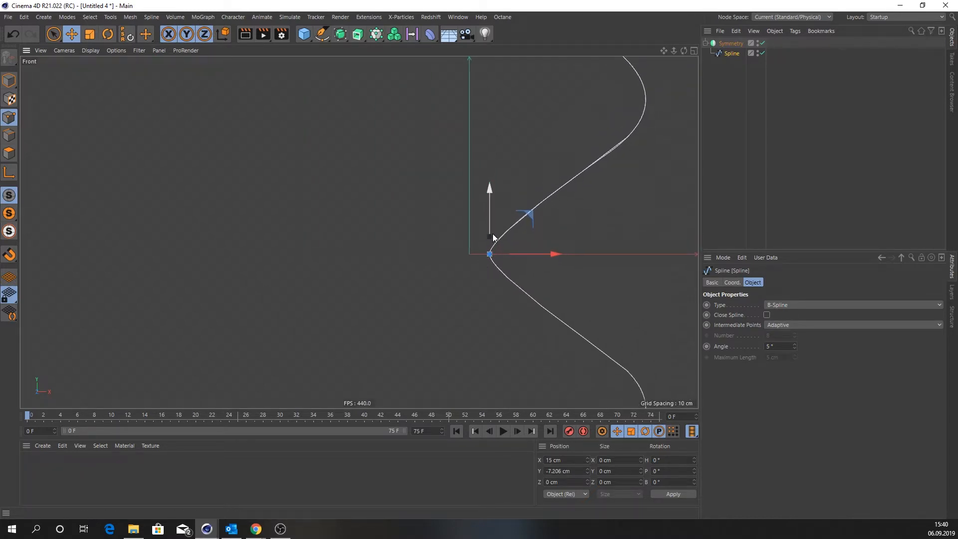
pyautogui.moveTo(493, 226); pyautogui.dragTo(487, 184)
# Step: Slim the glass bulb by moving the spline's outer control point to about X 147.5 cm, Y 140.9 cm
pyautogui.scroll(-3, 505, 183)
pyautogui.keyDown('alt'); pyautogui.moveTo(506, 185); pyautogui.dragTo(487, 248, button='middle'); pyautogui.keyUp('alt')
pyautogui.click(629, 178)
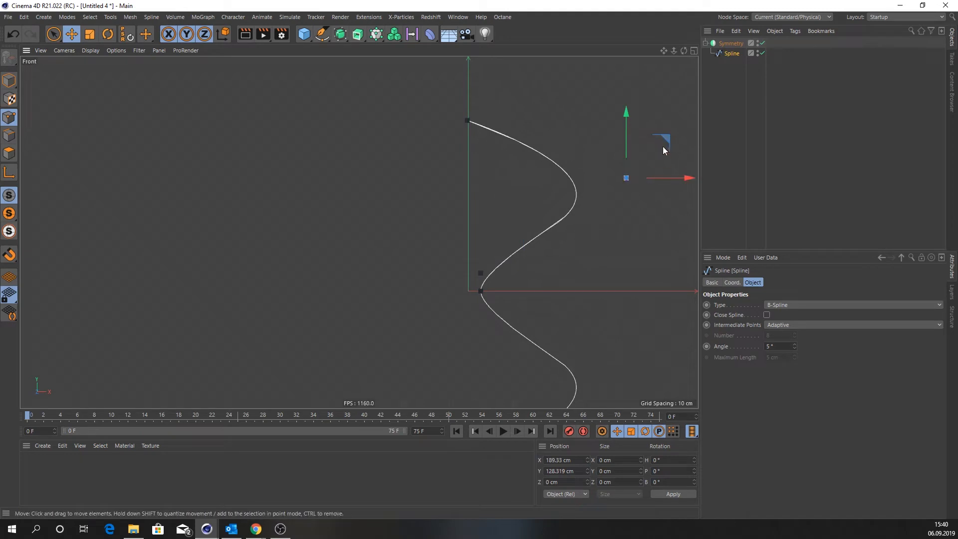
pyautogui.moveTo(627, 124); pyautogui.dragTo(624, 112)
pyautogui.moveTo(672, 166); pyautogui.dragTo(641, 173)
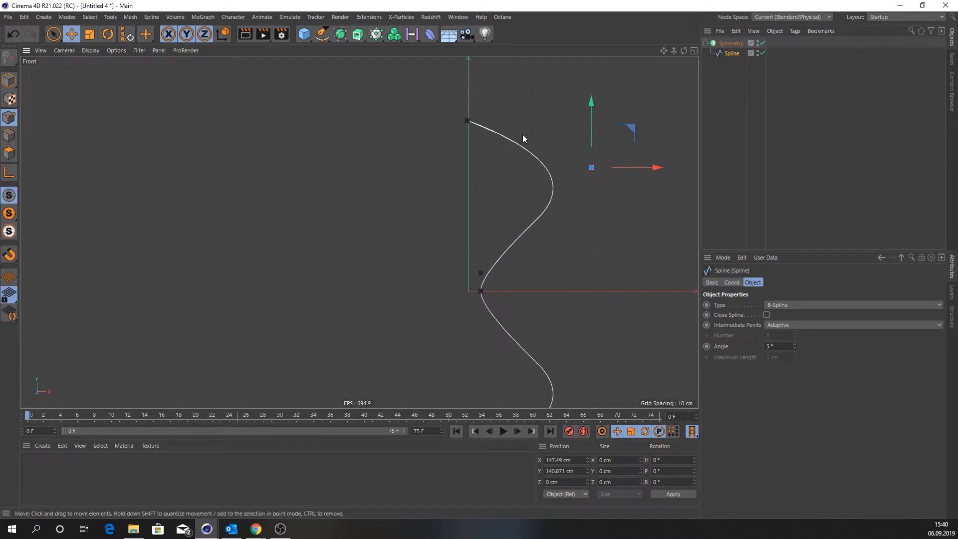
# Step: Add a Lathe generator as parent of the Symmetry object to revolve the mirrored profile into the glass body
pyautogui.click(732, 44)
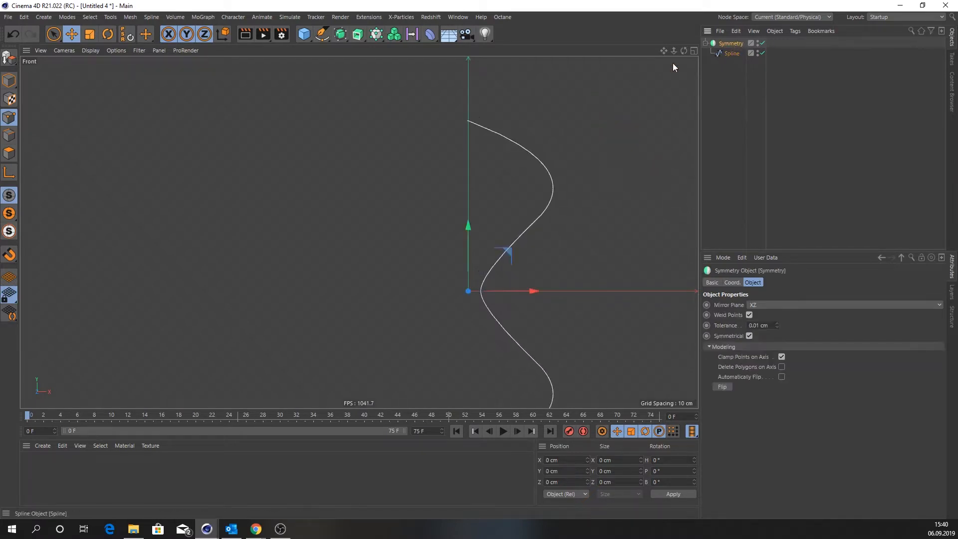
pyautogui.click(342, 37)
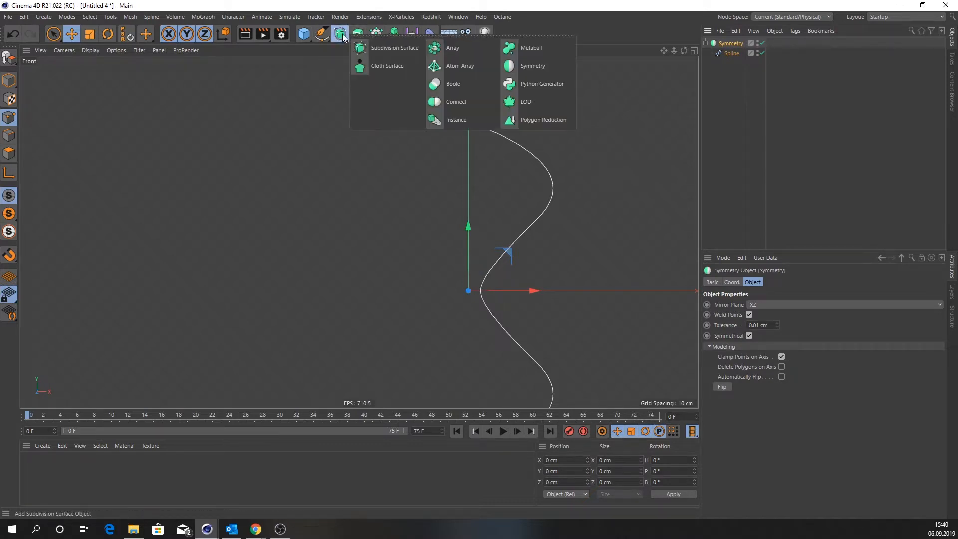
pyautogui.click(358, 34)
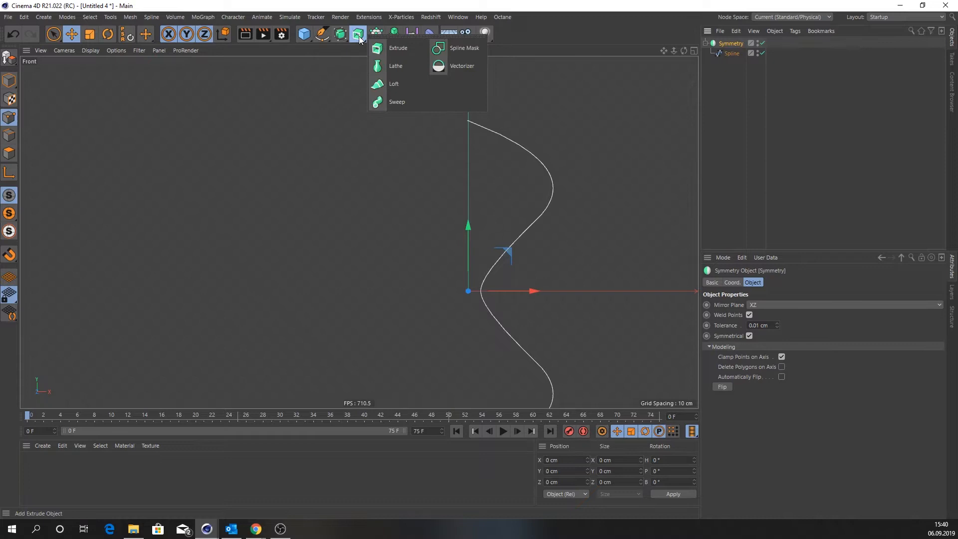
pyautogui.click(404, 68)
pyautogui.scroll(-5, 476, 199)
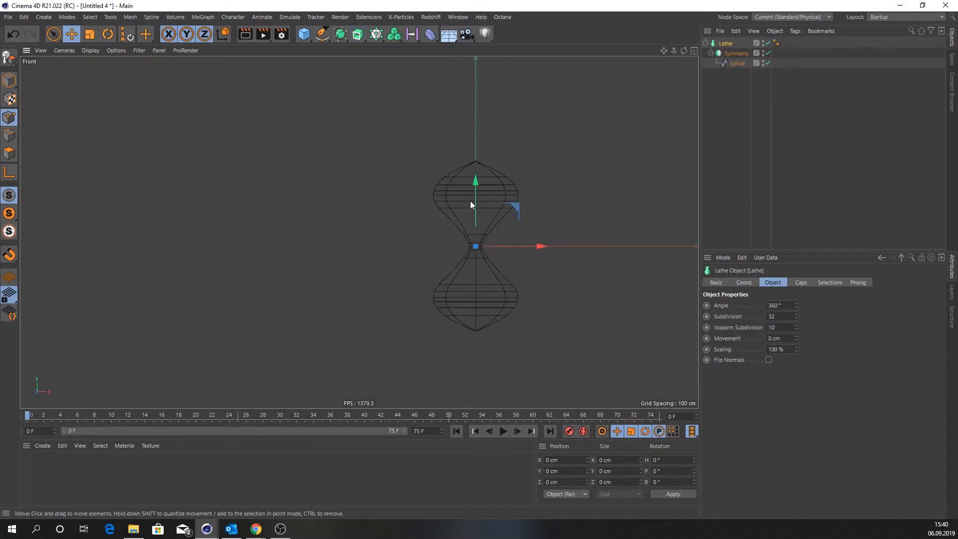
# Step: Switch to the perspective view and examine the lathed glass's surface at its upper and lower tips
pyautogui.middleClick(469, 203)
pyautogui.middleClick(223, 127)
pyautogui.keyDown('alt'); pyautogui.moveTo(353, 185); pyautogui.dragTo(318, 196, button='right'); pyautogui.keyUp('alt')
pyautogui.keyDown('alt'); pyautogui.moveTo(342, 208); pyautogui.dragTo(378, 181); pyautogui.keyUp('alt')
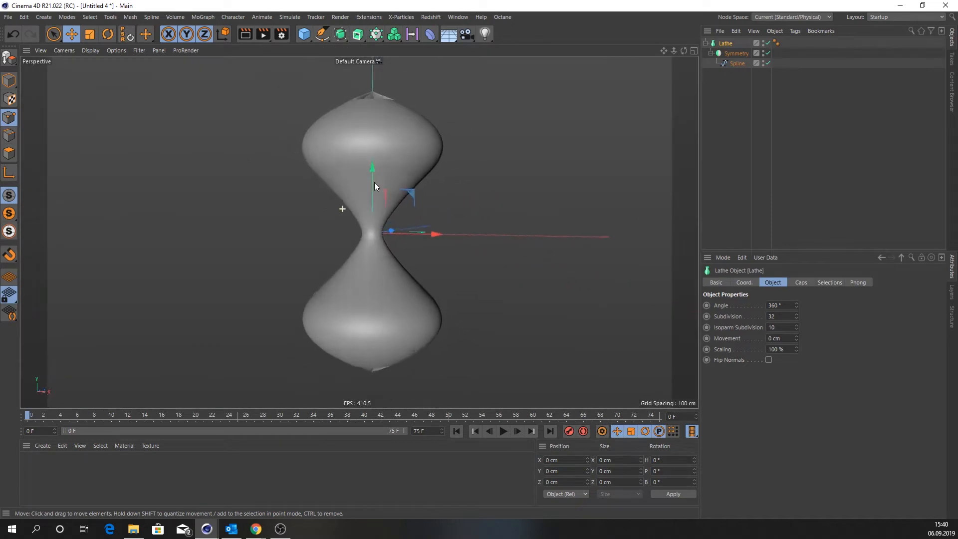
pyautogui.keyDown('alt'); pyautogui.moveTo(379, 168); pyautogui.dragTo(377, 162); pyautogui.keyUp('alt')
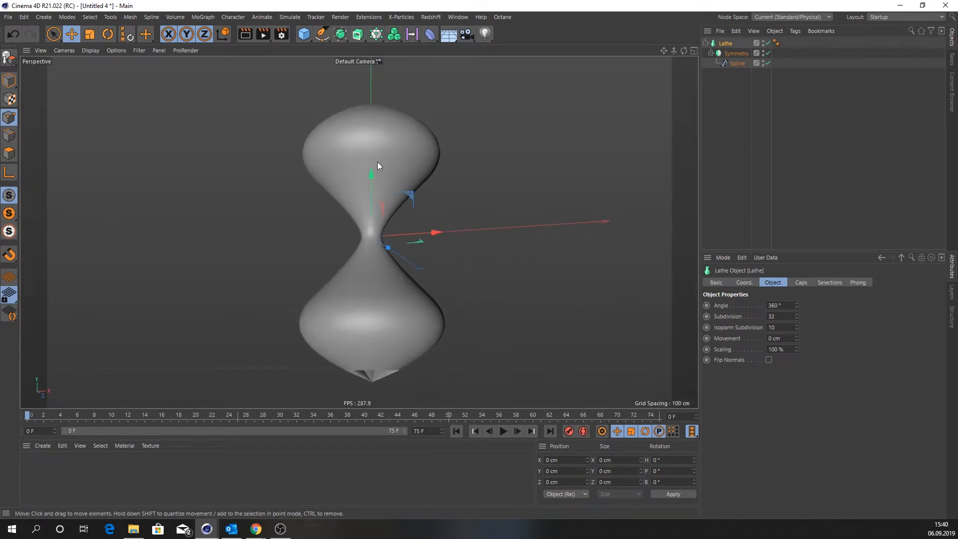
pyautogui.keyDown('alt'); pyautogui.moveTo(378, 162); pyautogui.dragTo(365, 204, button='middle'); pyautogui.keyUp('alt')
pyautogui.keyDown('alt'); pyautogui.moveTo(365, 204); pyautogui.dragTo(363, 231); pyautogui.keyUp('alt')
pyautogui.keyDown('alt'); pyautogui.moveTo(354, 138); pyautogui.dragTo(347, 182, button='middle'); pyautogui.keyUp('alt')
pyautogui.moveTo(348, 182)
pyautogui.keyDown('alt'); pyautogui.mouseDown(button='right')
pyautogui.moveTo(380, 178)
pyautogui.moveTo(356, 166)
pyautogui.mouseUp(button='right'); pyautogui.keyUp('alt')
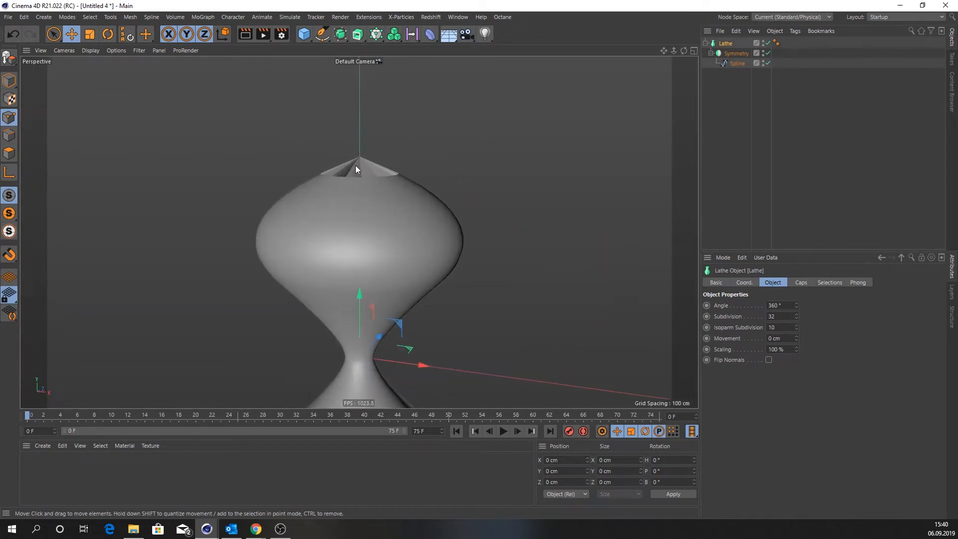
# Step: Set the X position of the spline's topmost point to 0 so it lies exactly on the lathe axis
pyautogui.click(728, 64)
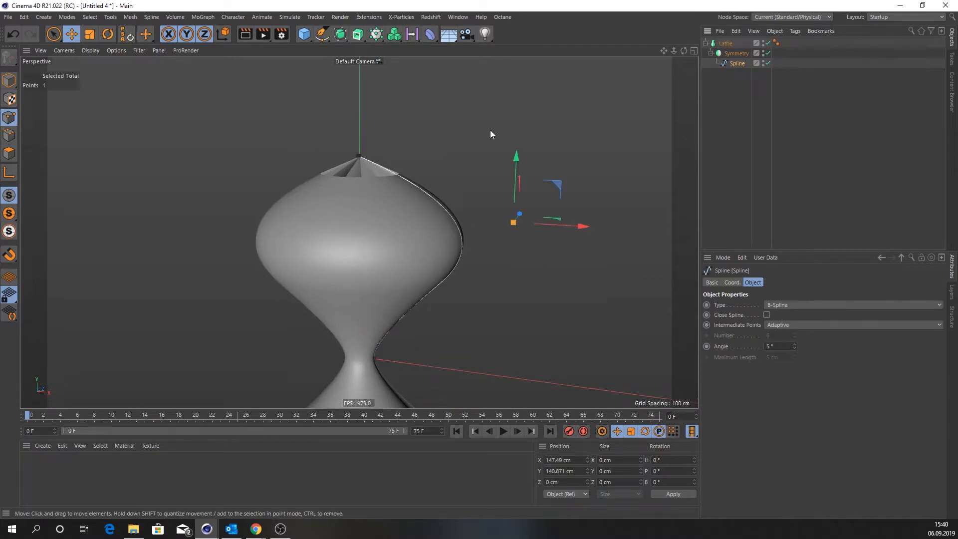
pyautogui.click(359, 157)
pyautogui.moveTo(419, 159); pyautogui.dragTo(427, 158)
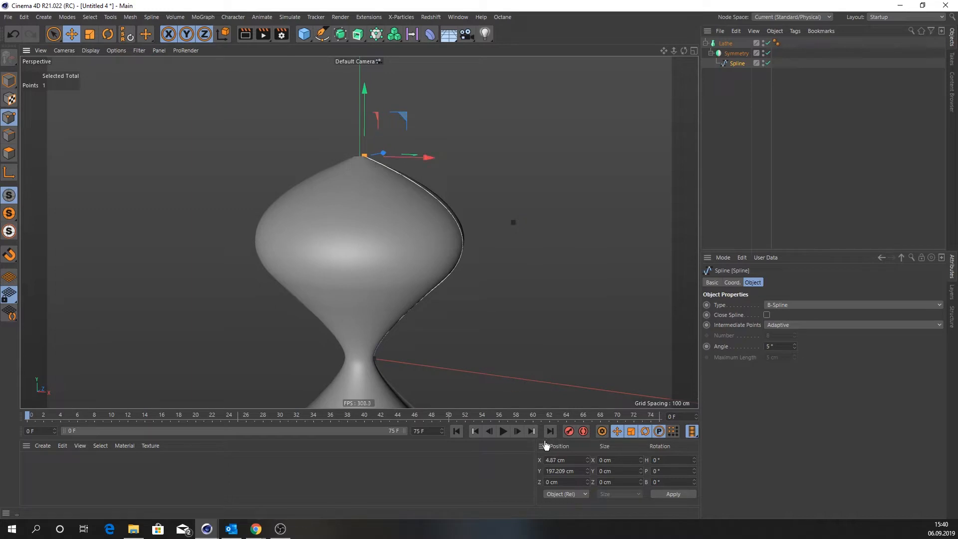
pyautogui.click(553, 460)
pyautogui.write('0')
pyautogui.press('Return')
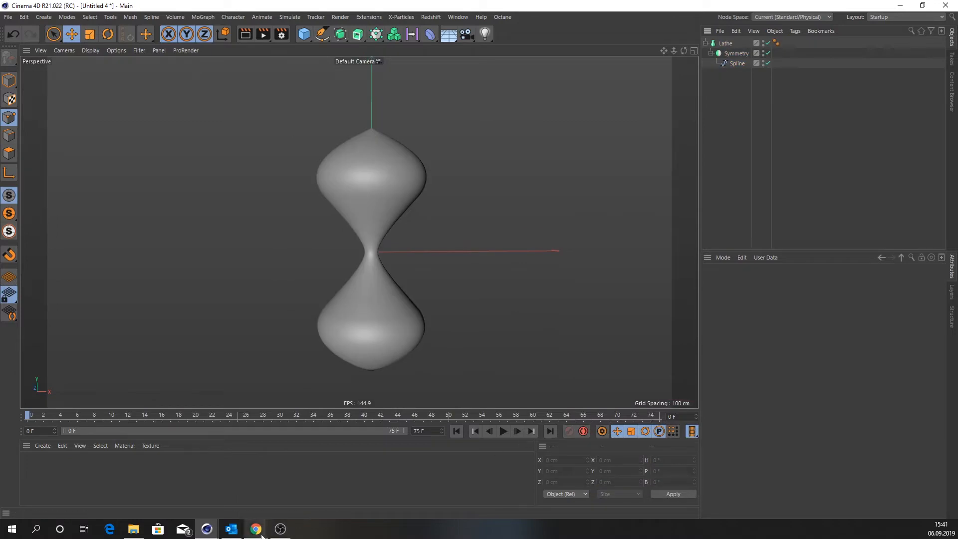
# Step: Switch to Chrome to examine the wooden base in the hourglass reference photo, and return to Cinema 4D
pyautogui.moveTo(261, 537)
pyautogui.click(297, 485)
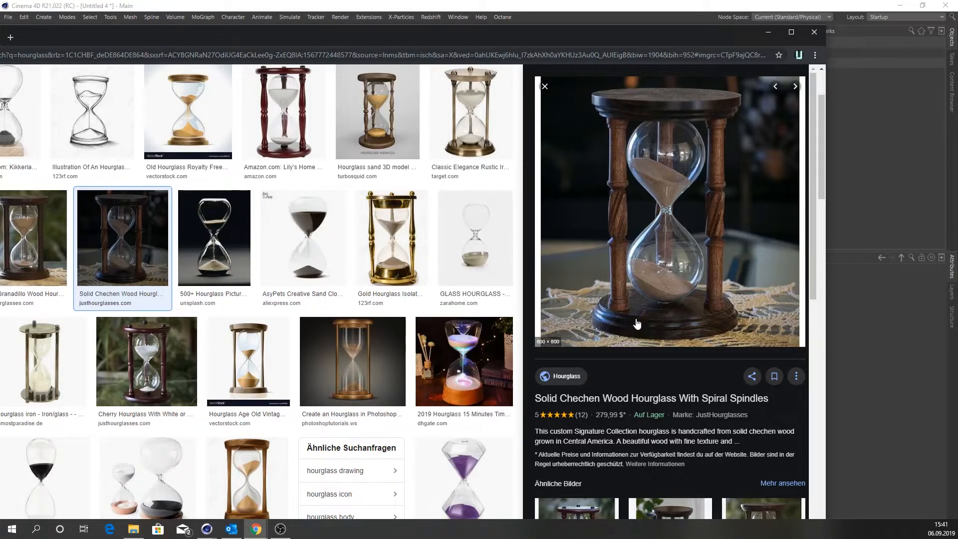
pyautogui.hotkey('alt', 'Tab')
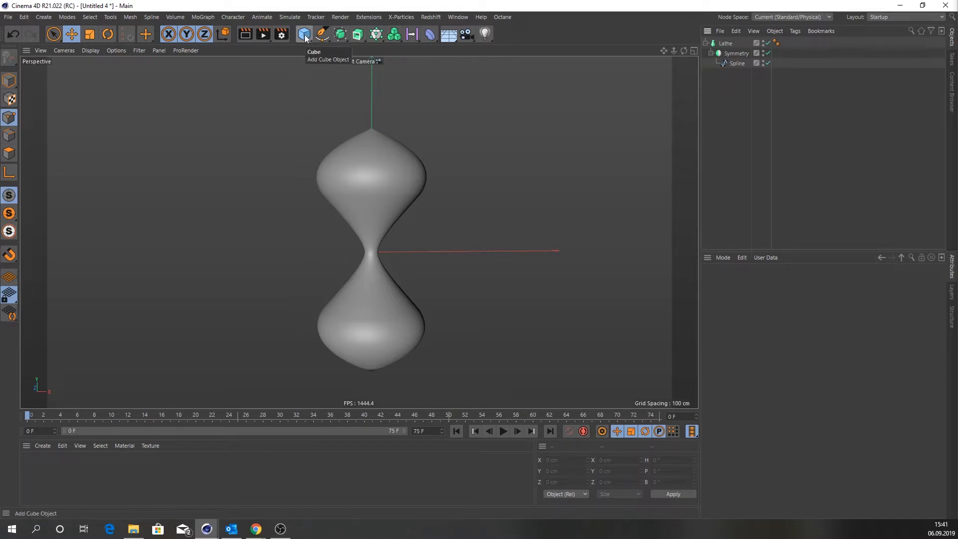
# Step: Add a Circle spline and set its plane to XZ so it lies flat
pyautogui.click(322, 34)
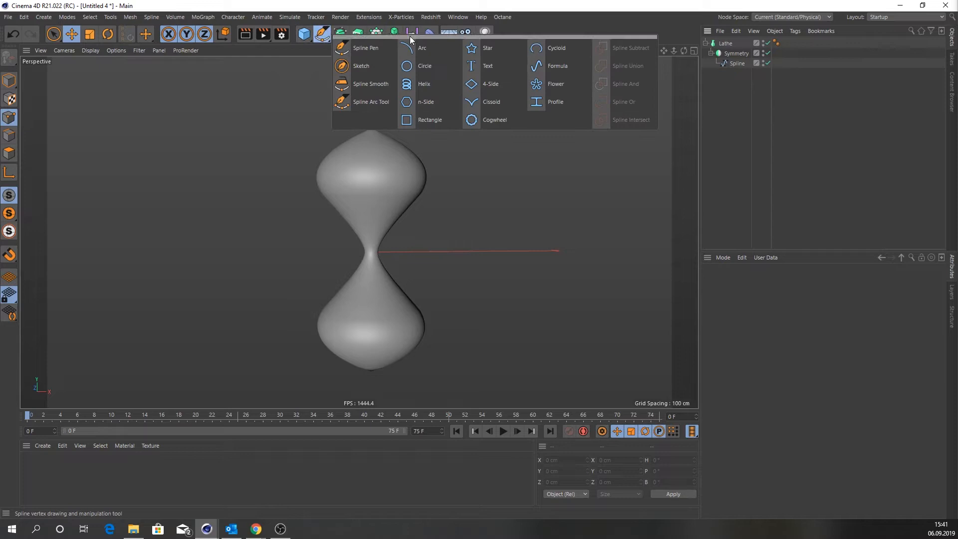
pyautogui.click(424, 65)
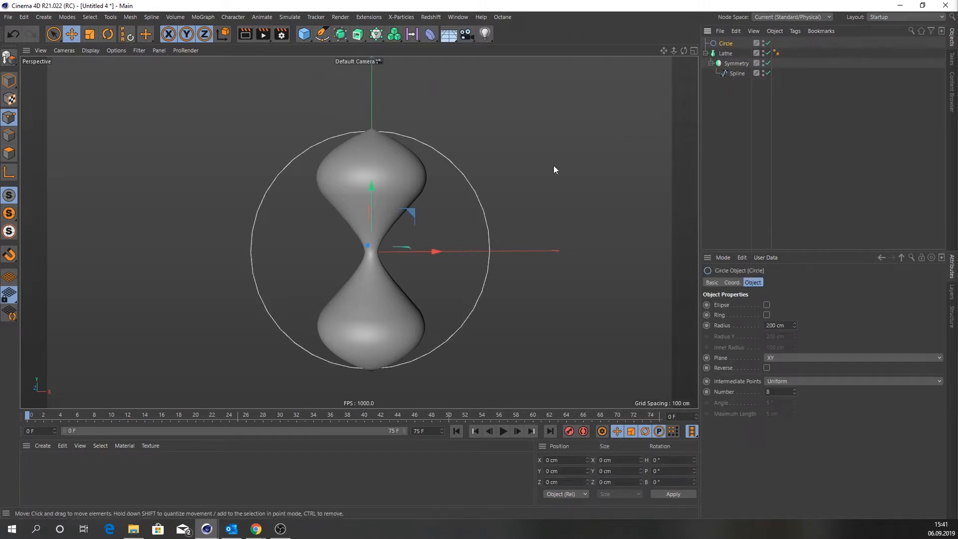
pyautogui.click(819, 358)
pyautogui.scroll(-1, 818, 357)
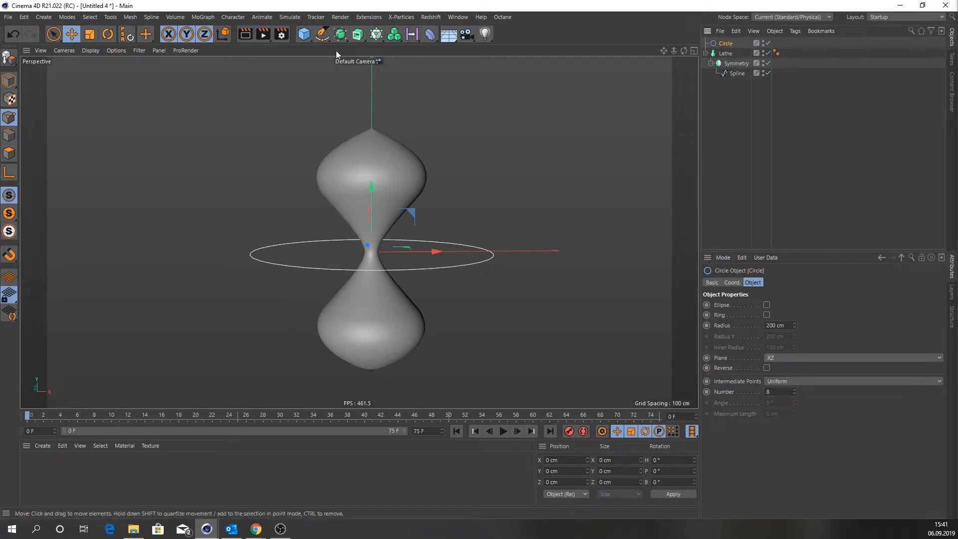
# Step: Put the circle under an Extrude generator and set its Y movement to about 17.6 cm to form a disc
pyautogui.click(362, 36)
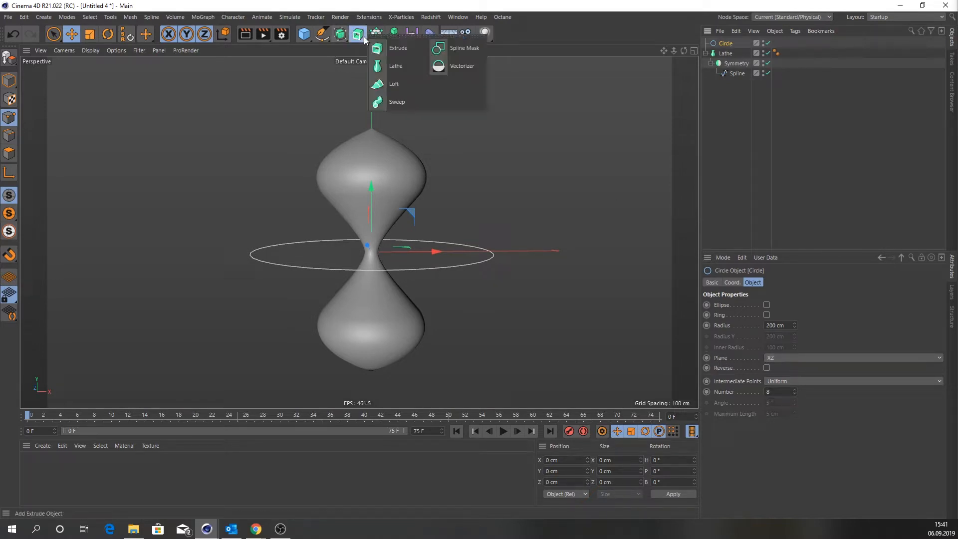
pyautogui.click(390, 48)
pyautogui.click(846, 308)
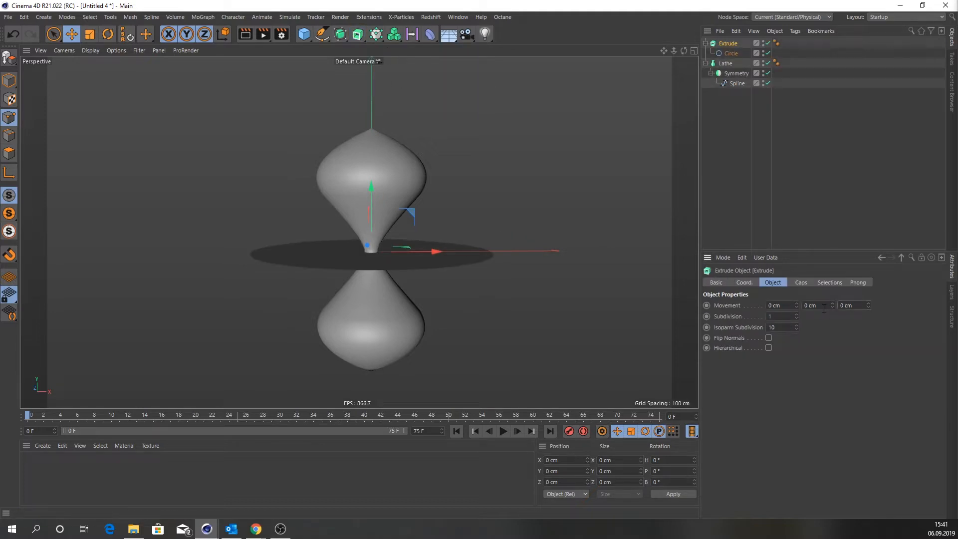
pyautogui.moveTo(833, 304); pyautogui.dragTo(832, 286)
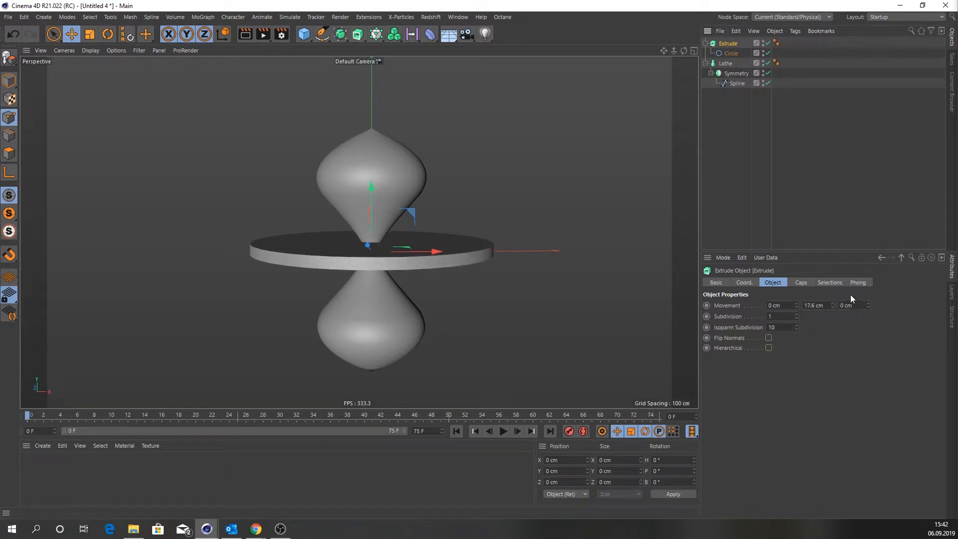
# Step: Give the disc's caps a Step bevel about 21.5 cm in size with 2 segments
pyautogui.click(803, 282)
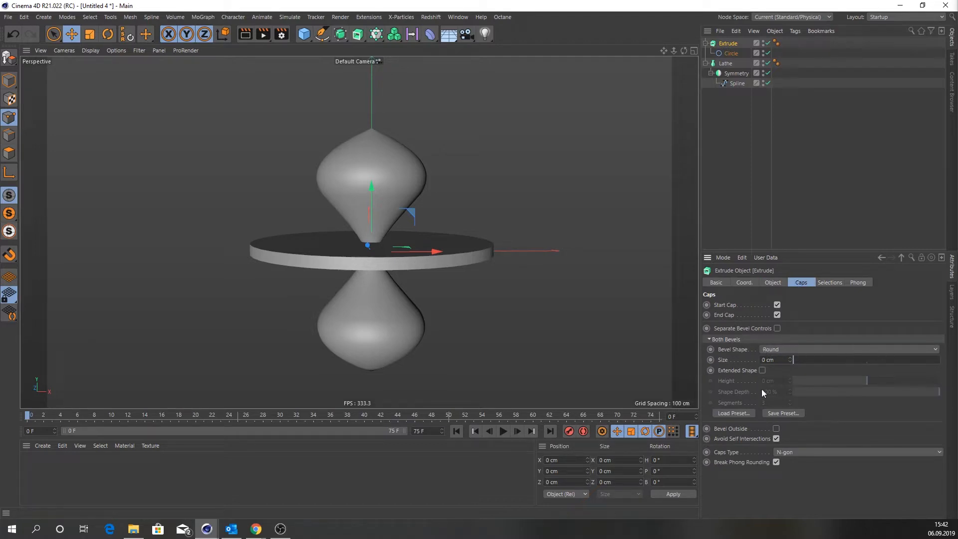
pyautogui.click(795, 349)
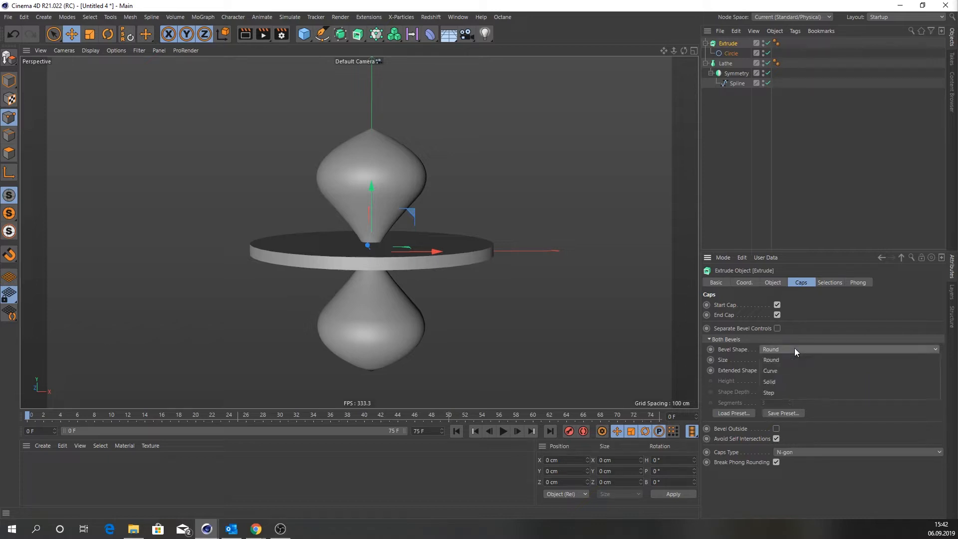
pyautogui.click(768, 392)
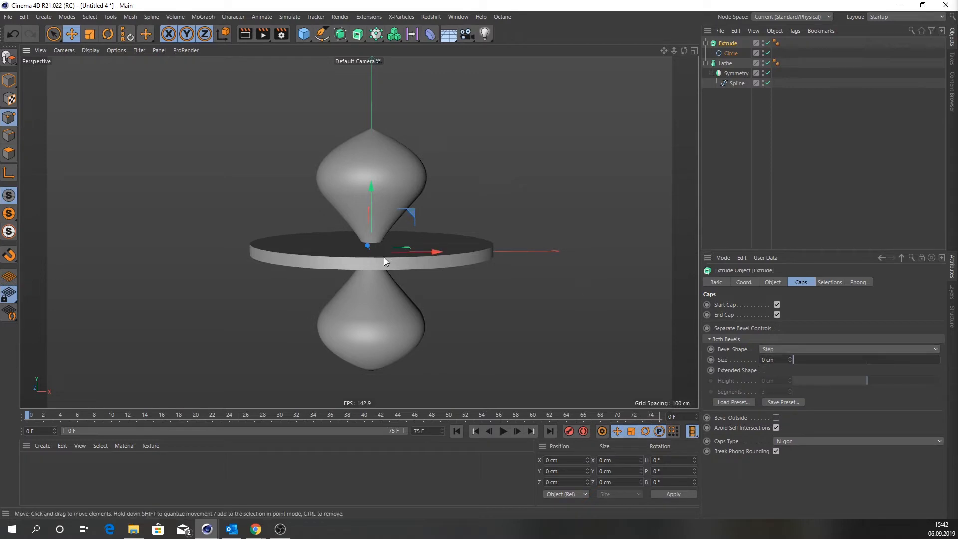
pyautogui.scroll(5, 361, 272)
pyautogui.scroll(2, 410, 279)
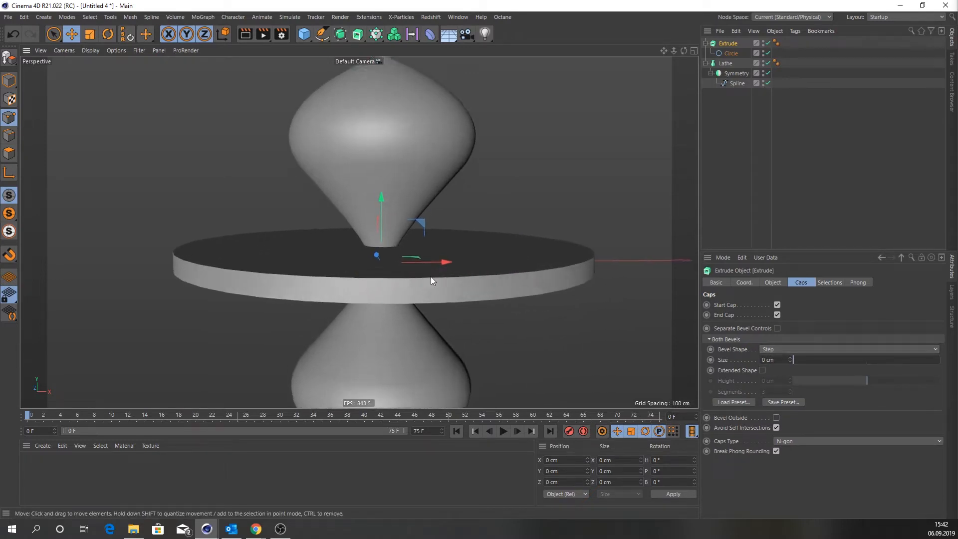
pyautogui.moveTo(430, 277)
pyautogui.keyDown('alt'); pyautogui.mouseDown()
pyautogui.moveTo(412, 266)
pyautogui.moveTo(413, 275)
pyautogui.mouseUp(); pyautogui.keyUp('alt')
pyautogui.moveTo(798, 360)
pyautogui.mouseDown()
pyautogui.moveTo(836, 362)
pyautogui.moveTo(809, 359)
pyautogui.mouseUp()
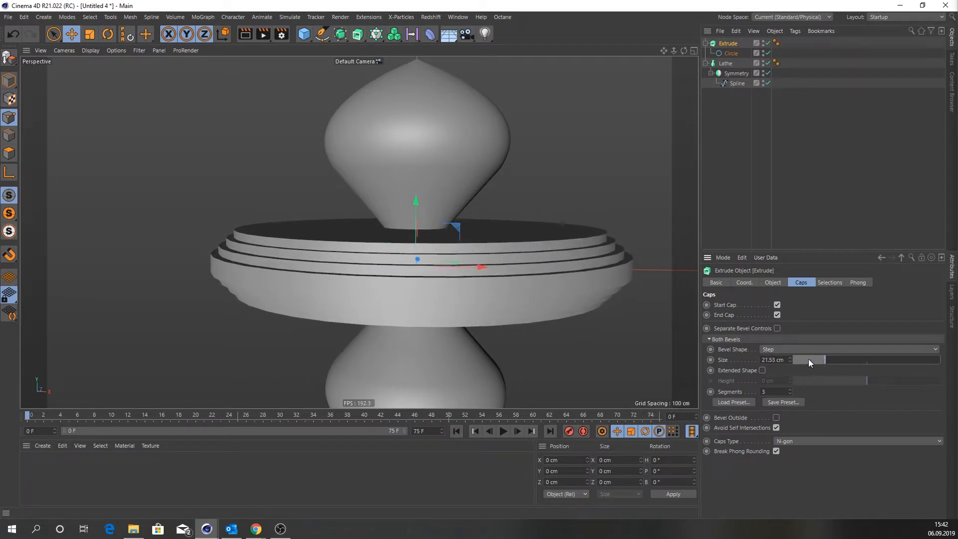
pyautogui.click(791, 394)
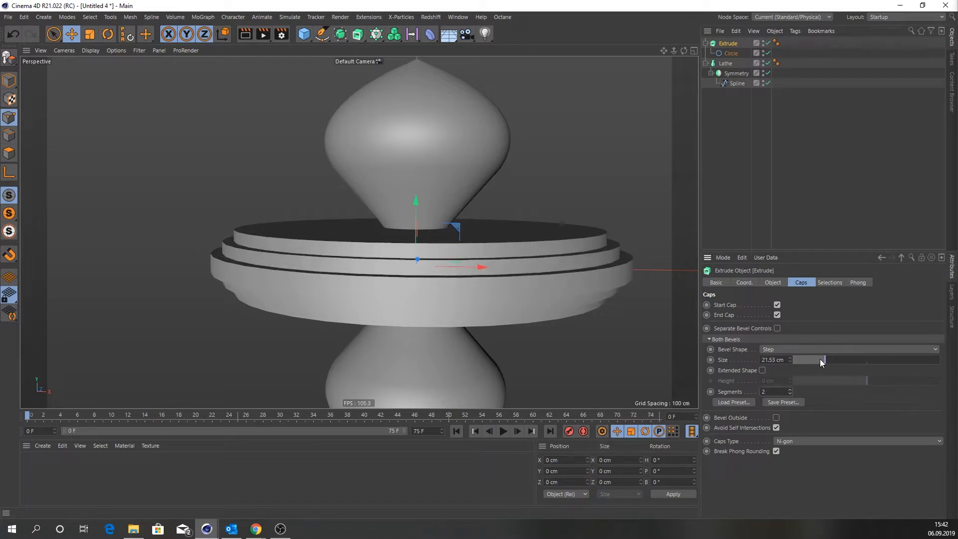
# Step: Enable Extended Shape on the disc's cap bevel and set the bevel height to about 26.4 cm
pyautogui.click(762, 370)
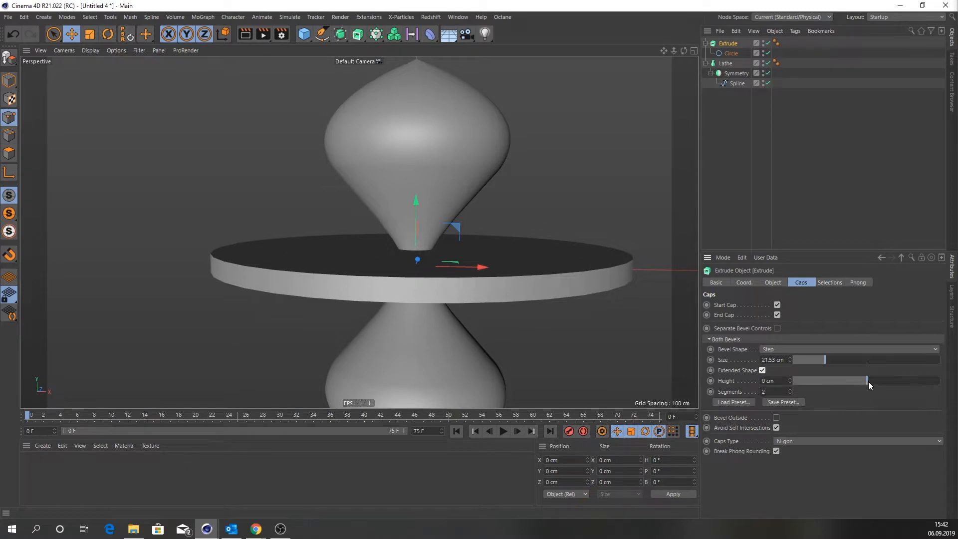
pyautogui.moveTo(868, 381); pyautogui.dragTo(891, 377)
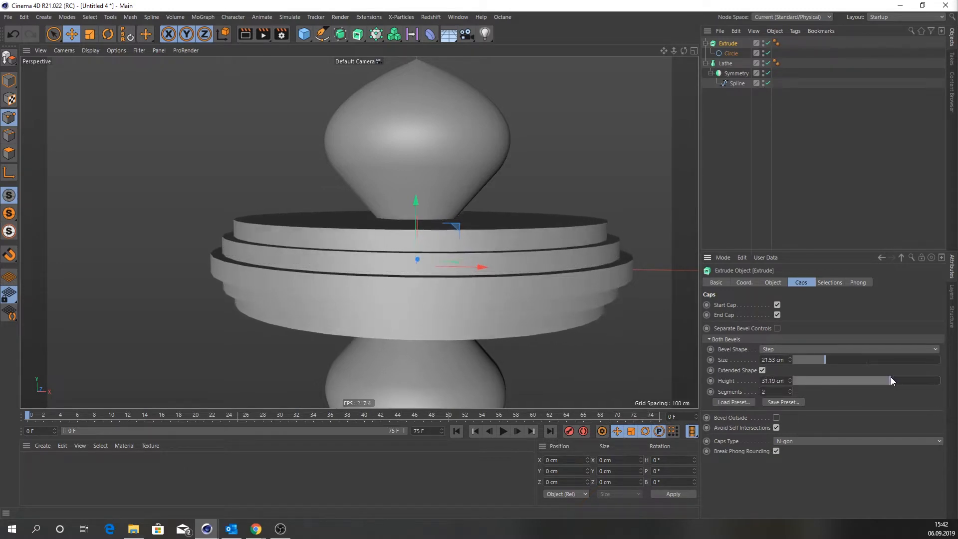
pyautogui.moveTo(825, 359)
pyautogui.mouseDown()
pyautogui.moveTo(811, 357)
pyautogui.moveTo(849, 362)
pyautogui.moveTo(826, 361)
pyautogui.mouseUp()
pyautogui.moveTo(888, 380)
pyautogui.mouseDown()
pyautogui.moveTo(880, 377)
pyautogui.moveTo(887, 373)
pyautogui.mouseUp()
pyautogui.keyDown('alt'); pyautogui.moveTo(525, 265); pyautogui.dragTo(480, 266); pyautogui.keyUp('alt')
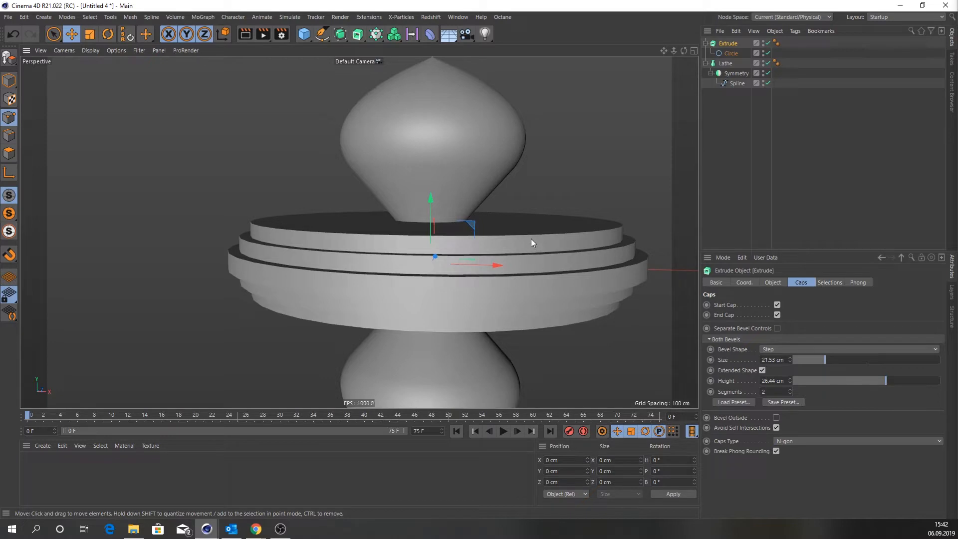
pyautogui.keyDown('alt'); pyautogui.moveTo(532, 239); pyautogui.dragTo(530, 254); pyautogui.keyUp('alt')
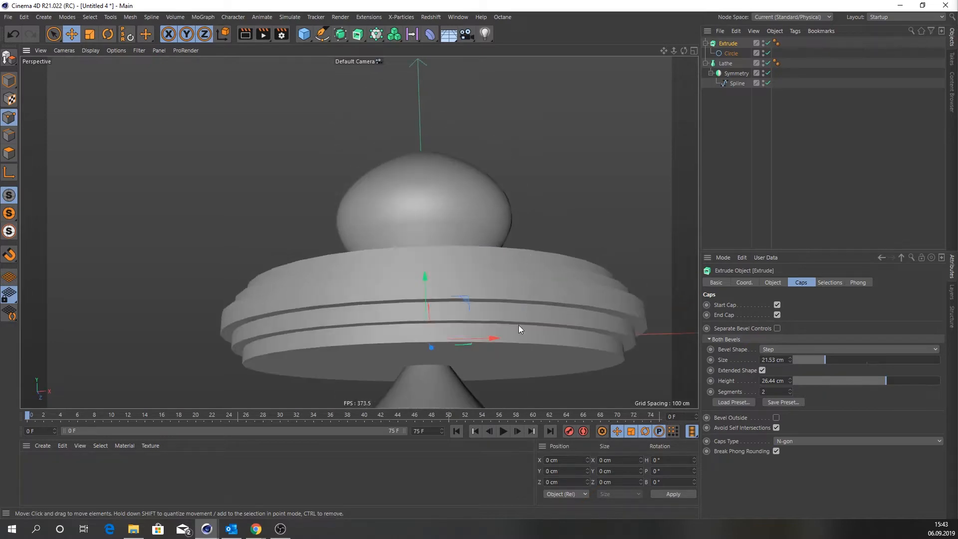
# Step: Enable separate bevel controls for the disc's caps and give the end cap a Round bevel about 6.9 cm in size
pyautogui.keyDown('alt'); pyautogui.moveTo(577, 302); pyautogui.dragTo(574, 265); pyautogui.keyUp('alt')
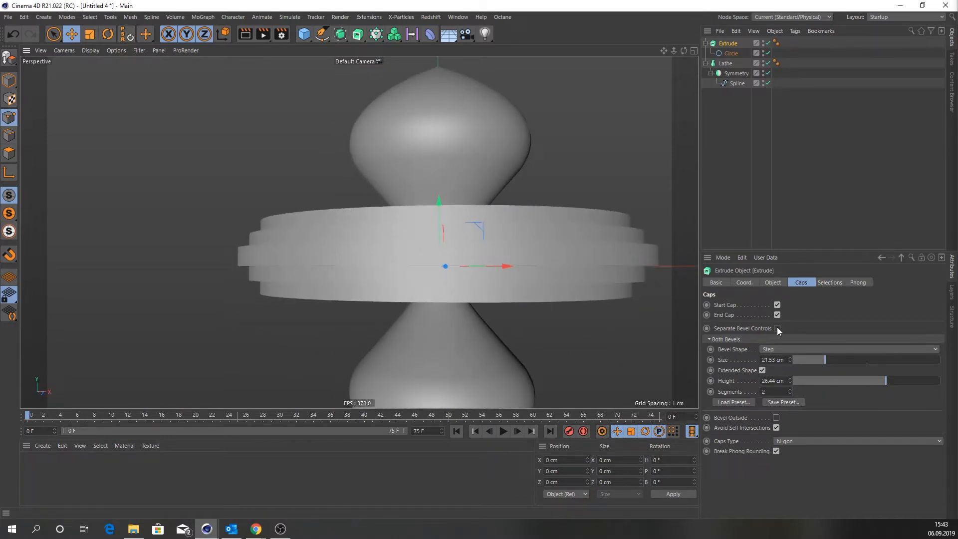
pyautogui.click(777, 329)
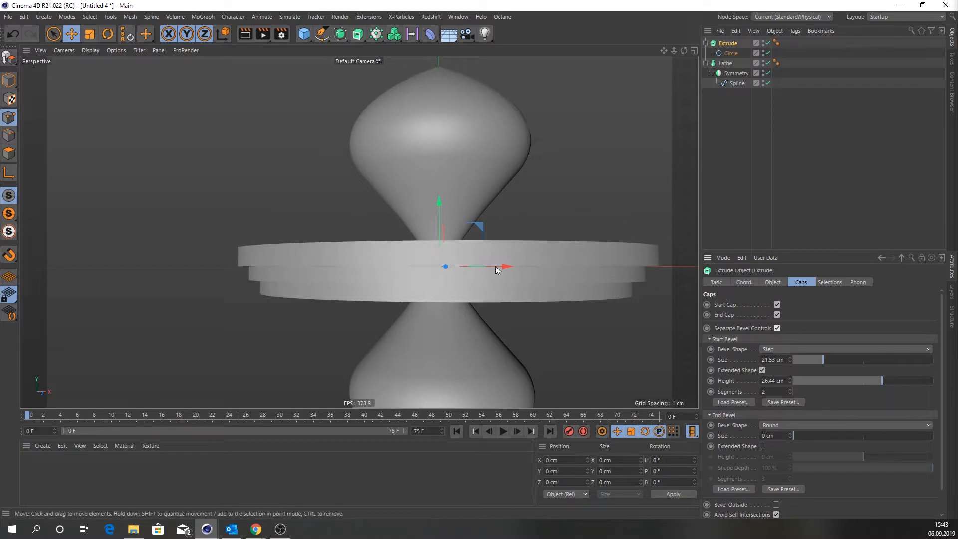
pyautogui.keyDown('alt'); pyautogui.moveTo(493, 265); pyautogui.dragTo(482, 202); pyautogui.keyUp('alt')
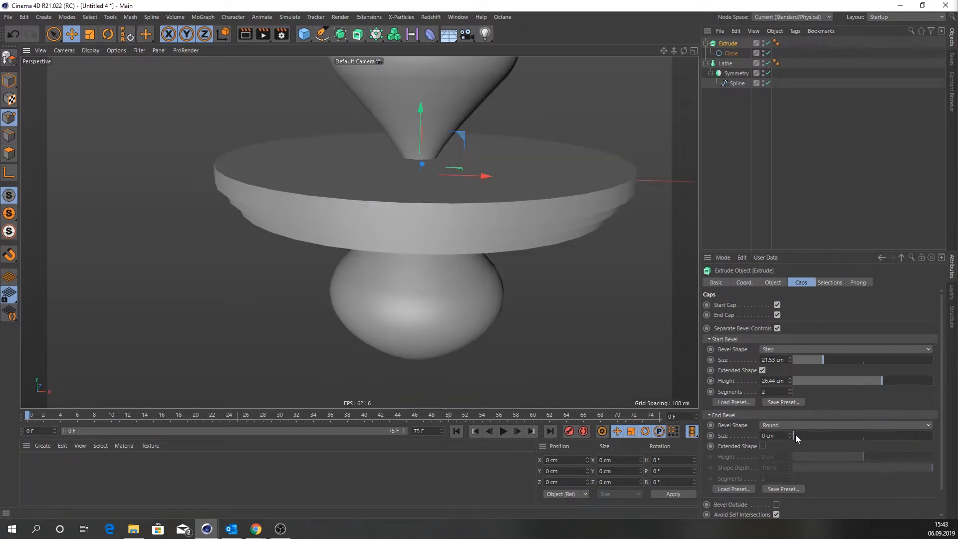
pyautogui.moveTo(796, 435); pyautogui.dragTo(804, 436)
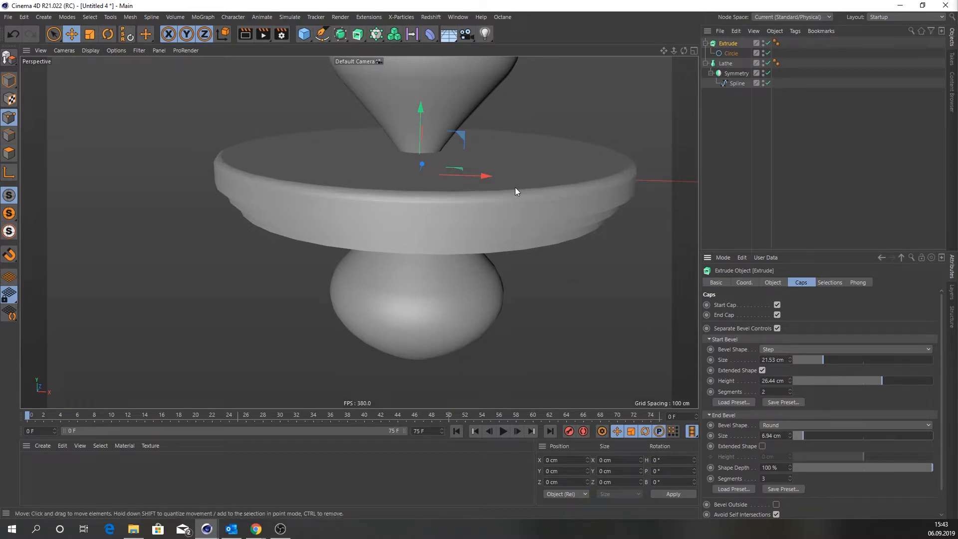
# Step: Show the polygon lines in the viewport and set the disc's end bevel to 5 segments
pyautogui.press('n')
pyautogui.press('b')
pyautogui.scroll(5, 497, 196)
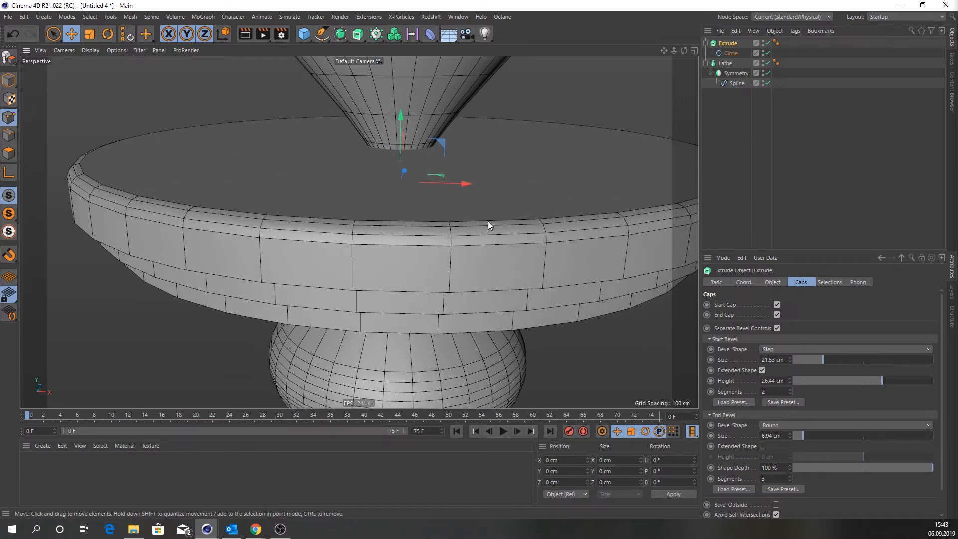
pyautogui.keyDown('alt'); pyautogui.moveTo(489, 222); pyautogui.dragTo(516, 225); pyautogui.keyUp('alt')
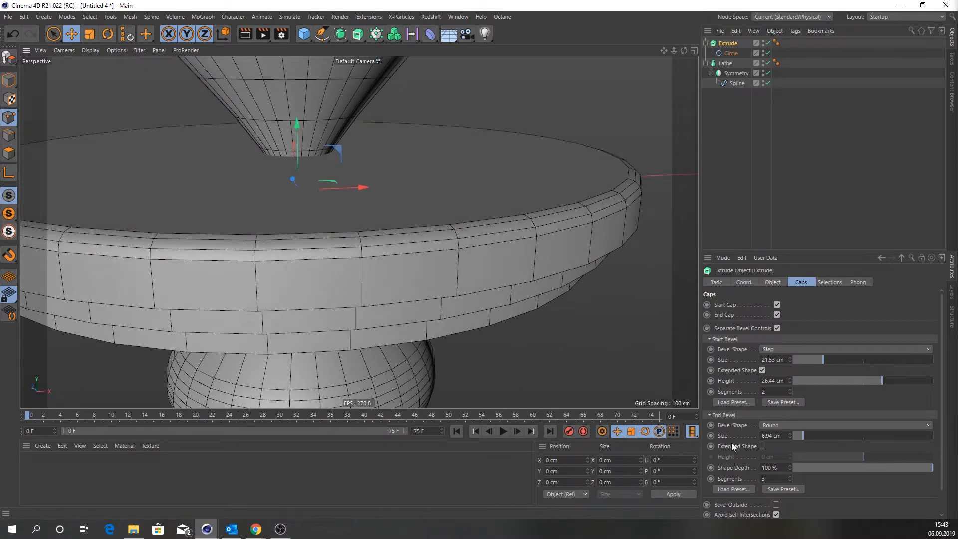
pyautogui.click(791, 476)
pyautogui.click(791, 476)
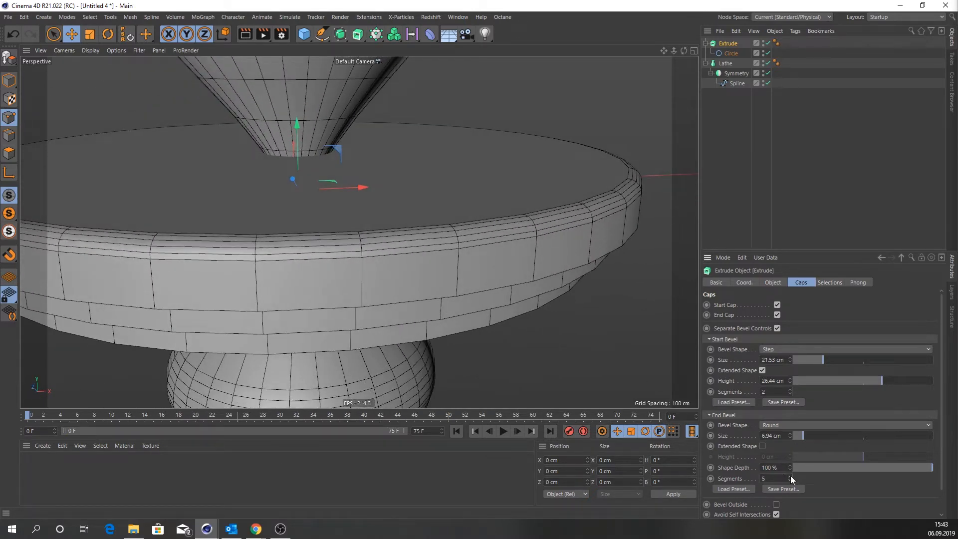
# Step: Group the disc's Extrude in a null and add a Bevel deformer inside it
pyautogui.keyDown('alt'); pyautogui.moveTo(517, 271); pyautogui.dragTo(464, 205); pyautogui.keyUp('alt')
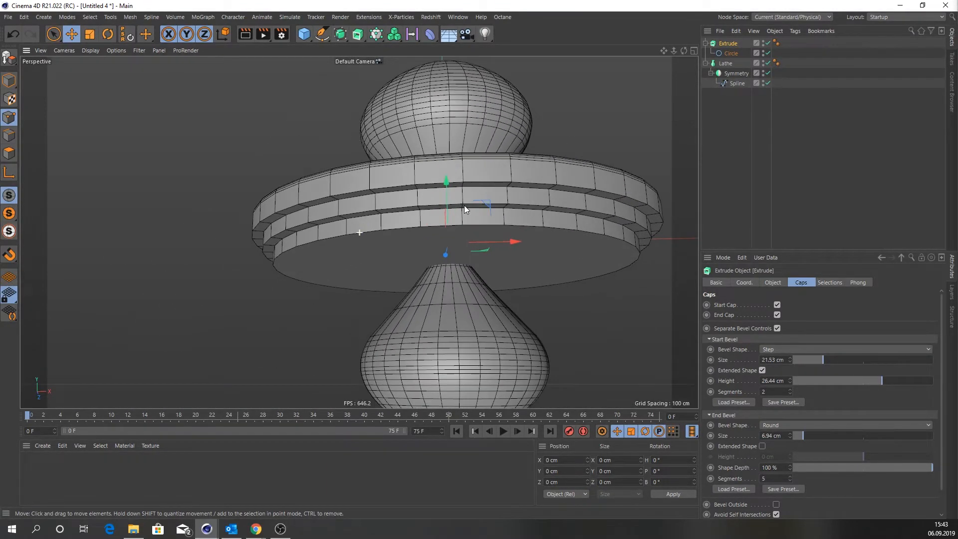
pyautogui.keyDown('alt'); pyautogui.moveTo(464, 205); pyautogui.dragTo(537, 187, button='right'); pyautogui.keyUp('alt')
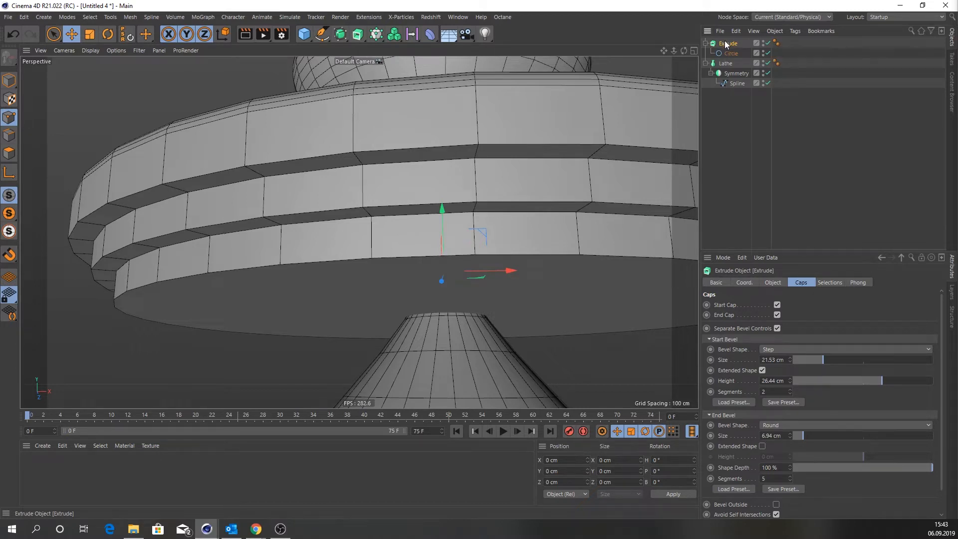
pyautogui.hotkey('alt', 'g')
pyautogui.click(707, 44)
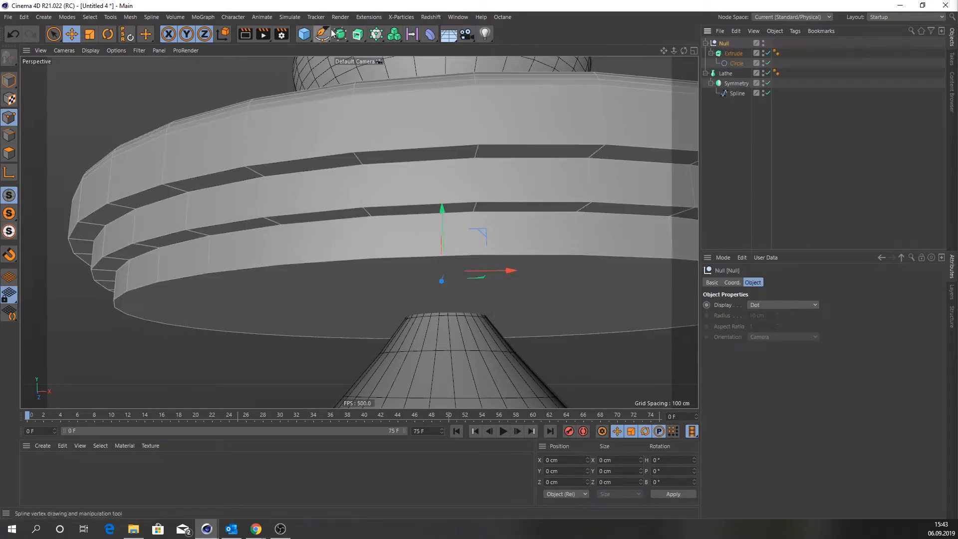
pyautogui.click(430, 35)
pyautogui.click(475, 173)
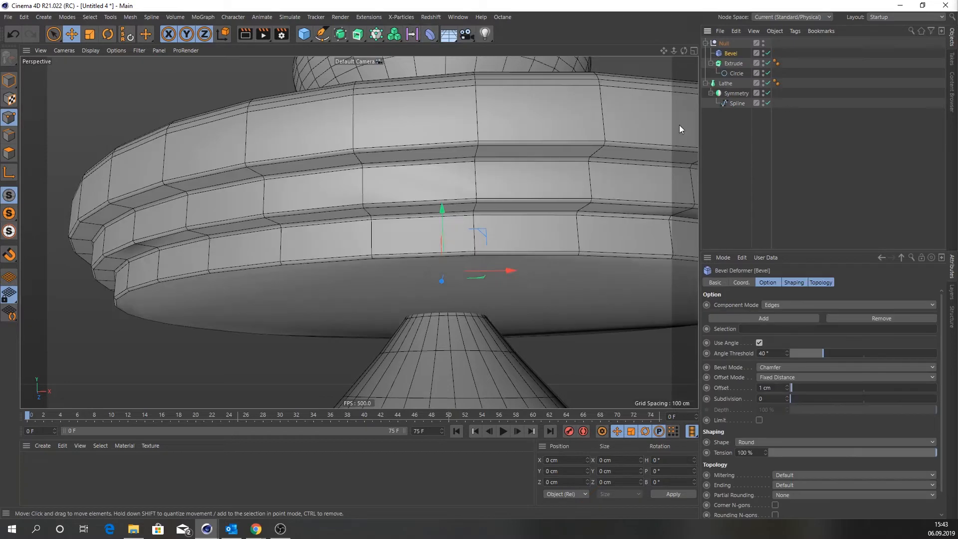
# Step: Set the Bevel deformer's offset to 2 cm and its subdivision to 3
pyautogui.click(759, 343)
pyautogui.scroll(5, 431, 166)
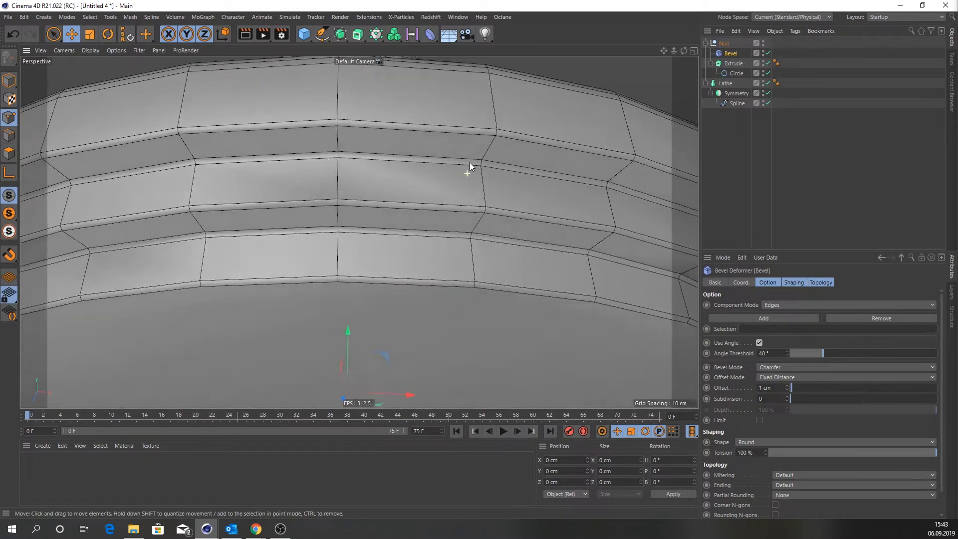
pyautogui.click(788, 385)
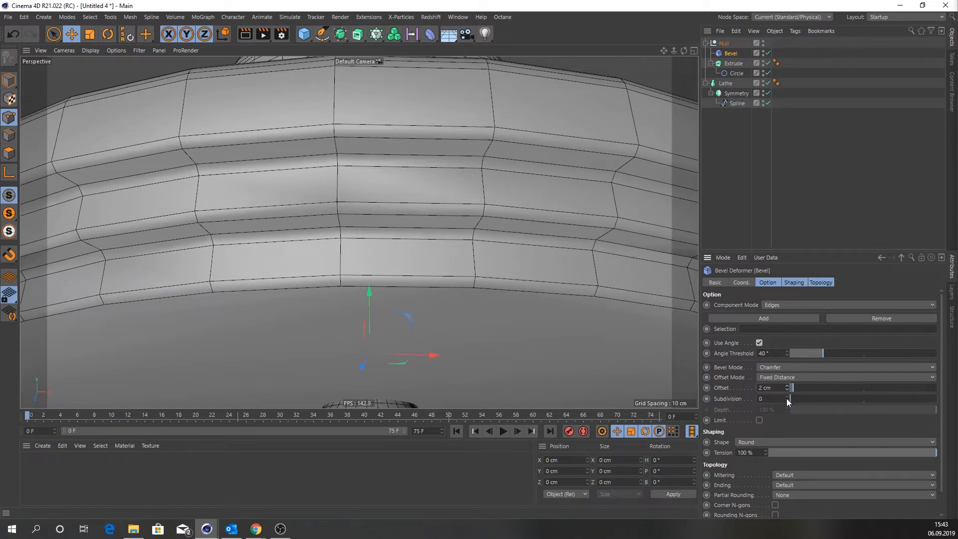
pyautogui.click(788, 396)
pyautogui.click(788, 397)
pyautogui.click(787, 397)
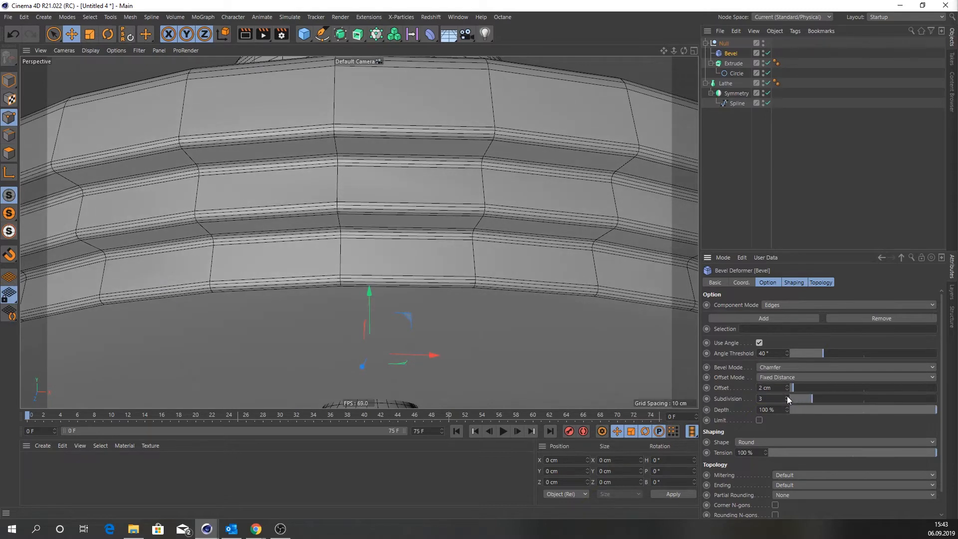
# Step: Smooth the disc's outline by setting the circle's uniform intermediate points to 50
pyautogui.scroll(-3, 400, 164)
pyautogui.keyDown('alt'); pyautogui.moveTo(399, 164); pyautogui.dragTo(390, 212); pyautogui.keyUp('alt')
pyautogui.keyDown('alt'); pyautogui.moveTo(398, 114); pyautogui.dragTo(410, 173); pyautogui.keyUp('alt')
pyautogui.keyDown('alt'); pyautogui.moveTo(417, 150); pyautogui.dragTo(418, 247, button='middle'); pyautogui.keyUp('alt')
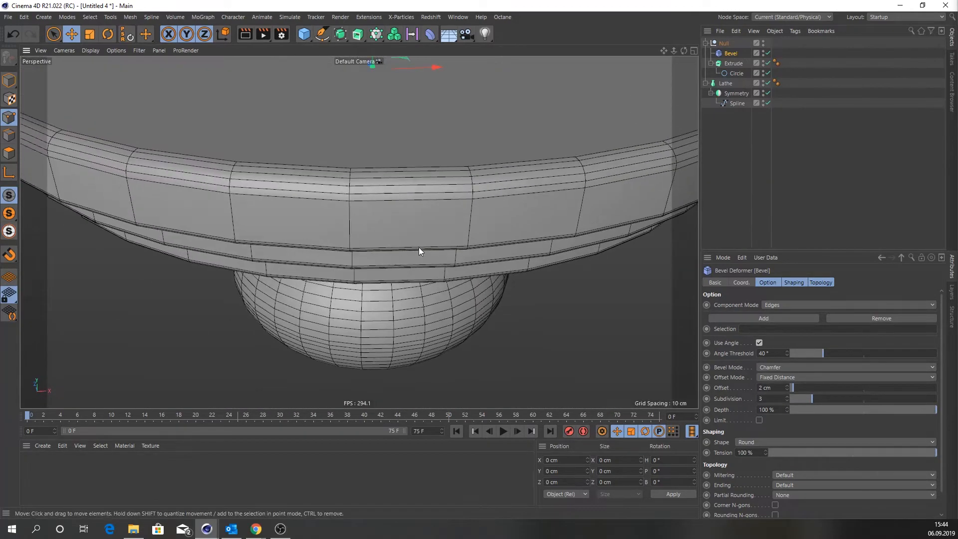
pyautogui.keyDown('alt'); pyautogui.moveTo(503, 194); pyautogui.dragTo(372, 195, button='right'); pyautogui.keyUp('alt')
pyautogui.keyDown('alt'); pyautogui.moveTo(536, 177); pyautogui.dragTo(514, 202, button='middle'); pyautogui.keyUp('alt')
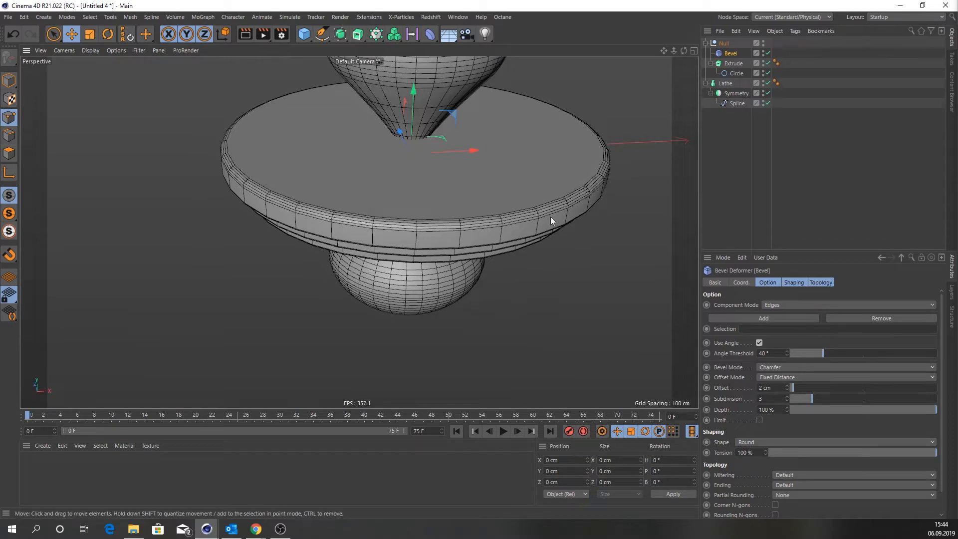
pyautogui.scroll(2, 551, 220)
pyautogui.click(736, 73)
pyautogui.click(754, 282)
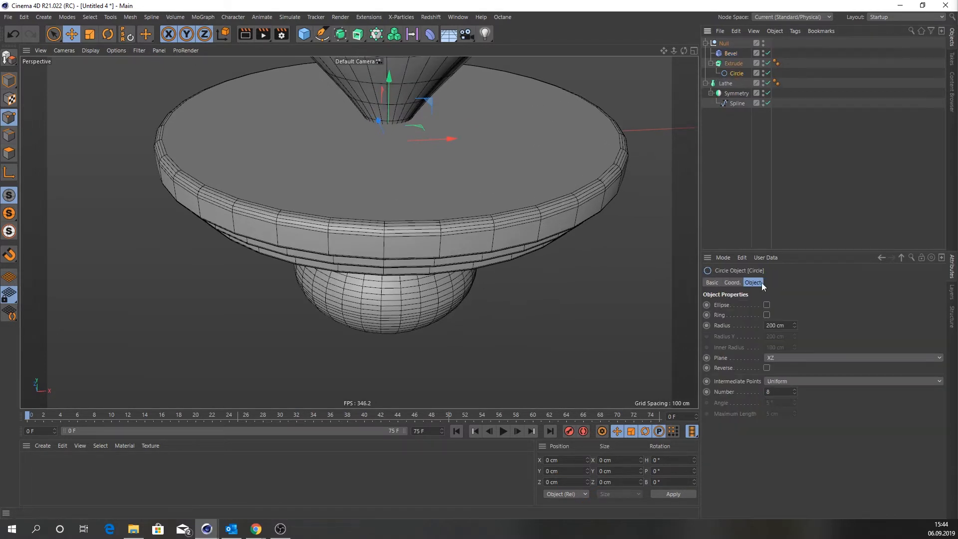
pyautogui.moveTo(794, 392); pyautogui.dragTo(801, 346)
# Step: Add a Symmetry generator and put the disc's null inside it
pyautogui.keyDown('alt'); pyautogui.moveTo(373, 229); pyautogui.dragTo(382, 161); pyautogui.keyUp('alt')
pyautogui.scroll(-3, 410, 220)
pyautogui.keyDown('alt'); pyautogui.moveTo(426, 275); pyautogui.dragTo(418, 246); pyautogui.keyUp('alt')
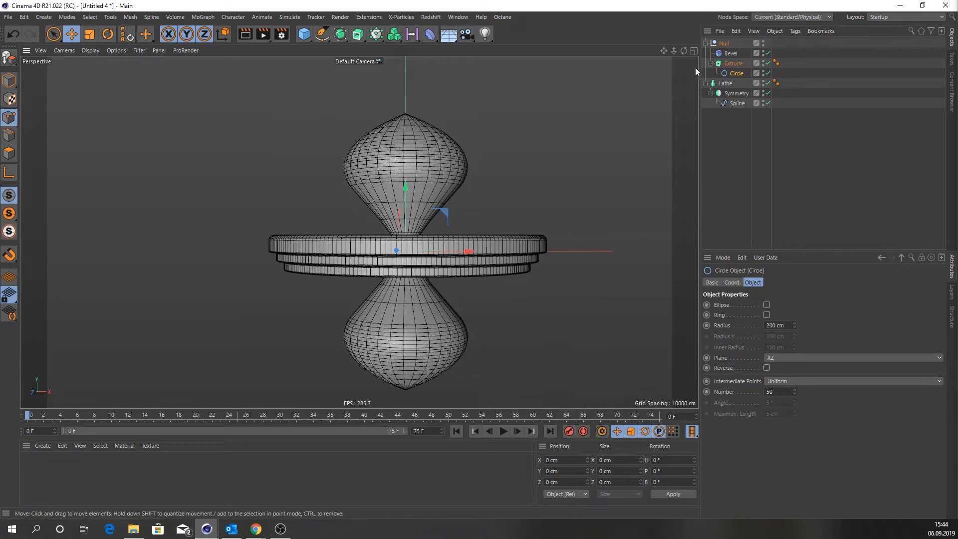
pyautogui.click(423, 245)
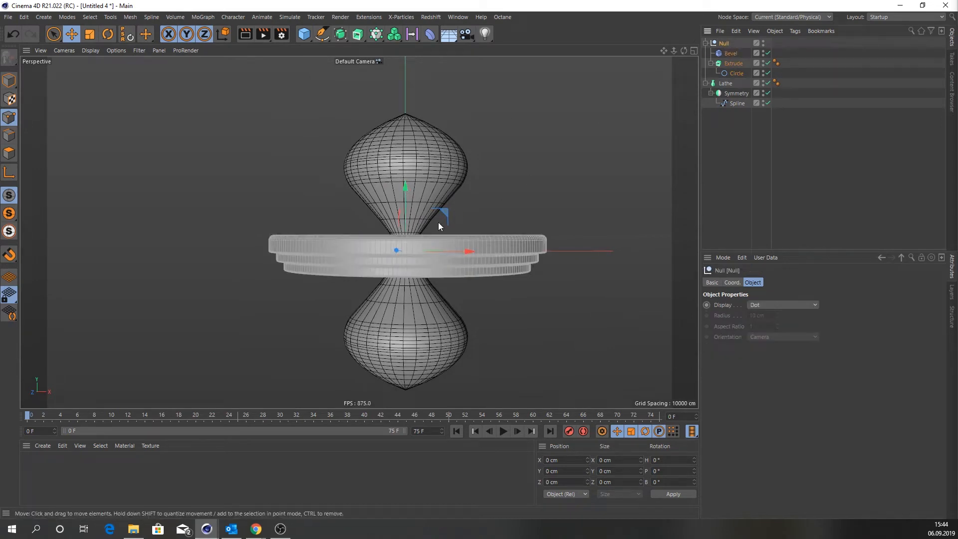
pyautogui.click(743, 162)
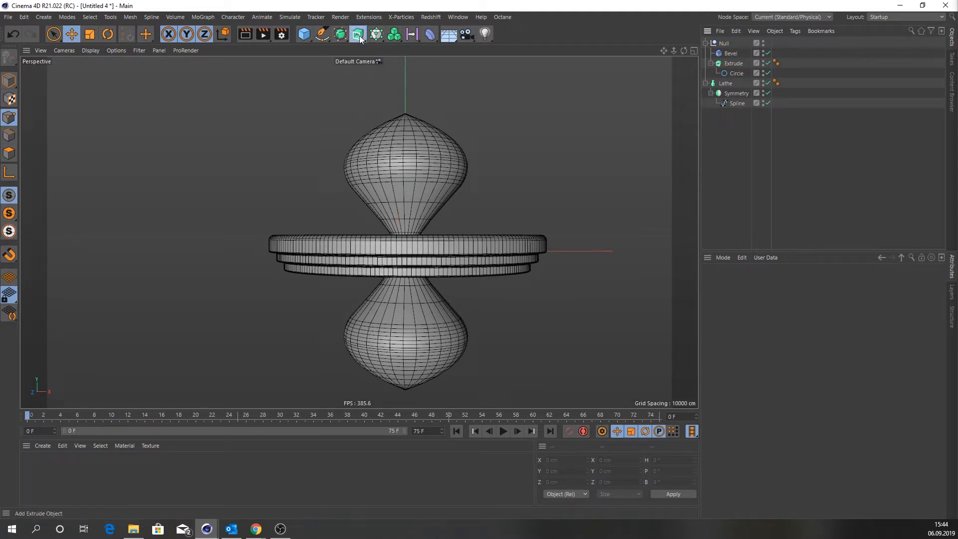
pyautogui.click(342, 36)
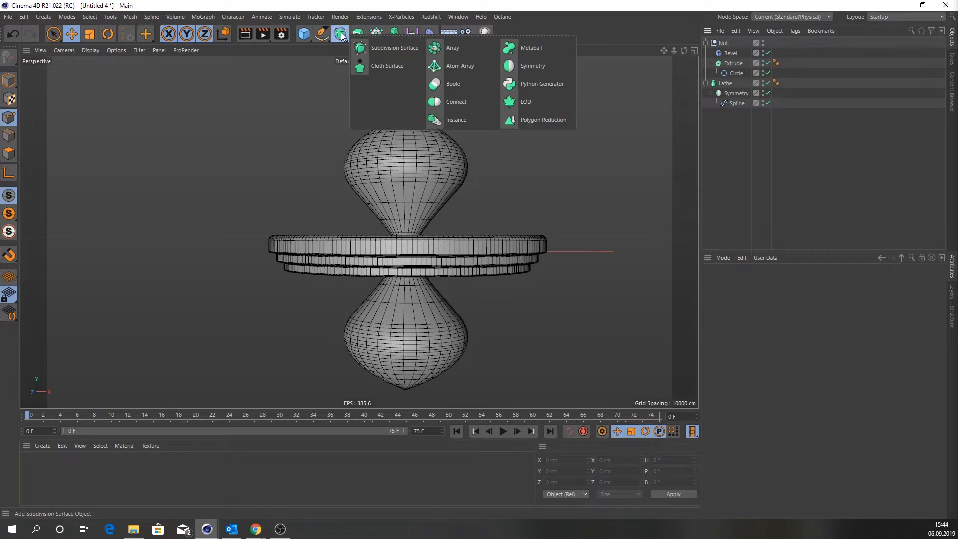
pyautogui.click(549, 66)
pyautogui.moveTo(741, 43)
pyautogui.mouseDown()
pyautogui.moveTo(725, 55)
pyautogui.moveTo(723, 41)
pyautogui.mouseUp()
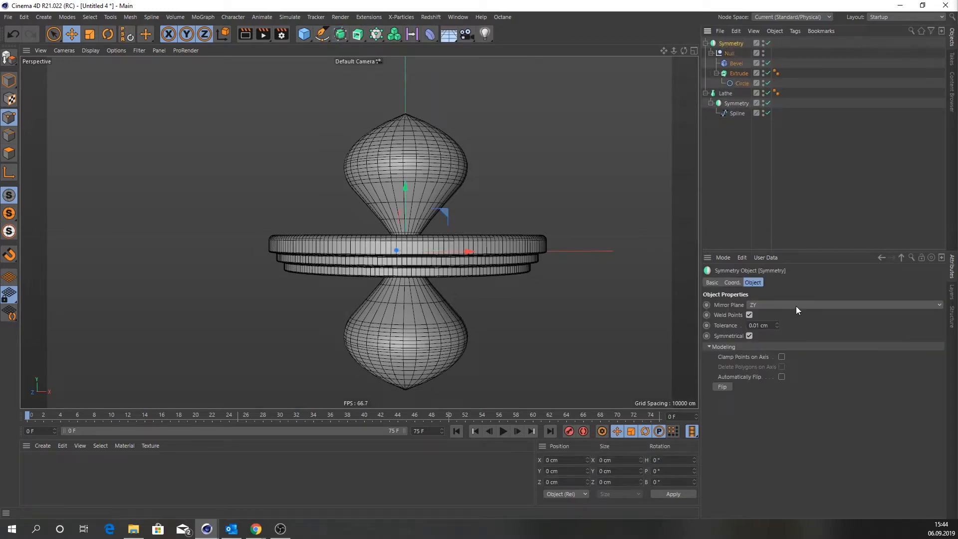
# Step: Raise the disc's null towards the upper end of the glass and set the Symmetry mirror plane to XZ
pyautogui.click(730, 53)
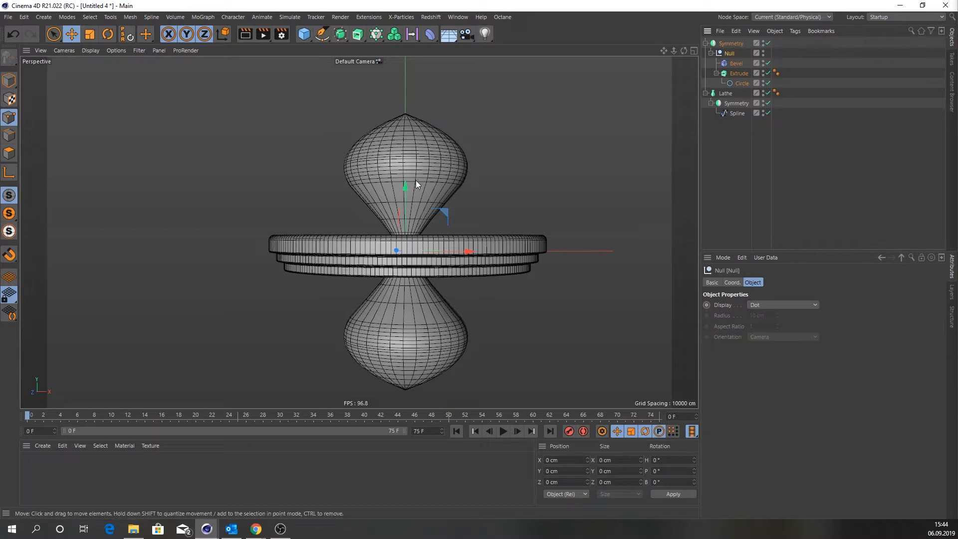
pyautogui.moveTo(405, 187); pyautogui.dragTo(403, 63)
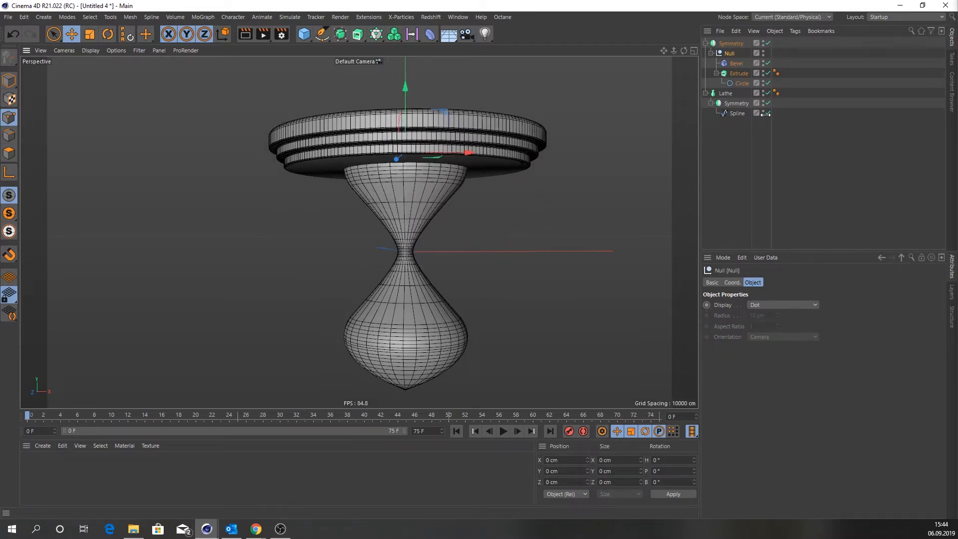
pyautogui.click(735, 43)
pyautogui.scroll(-1, 777, 305)
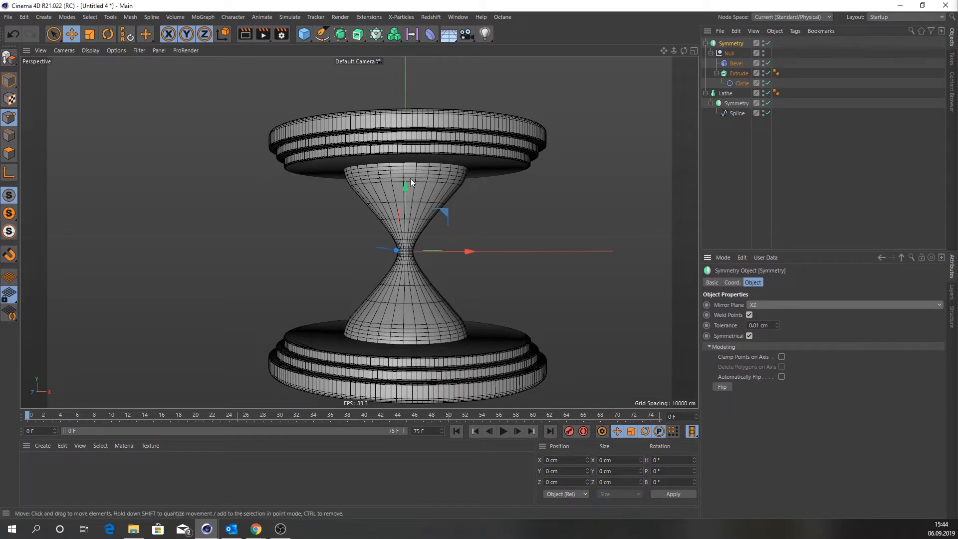
# Step: Raise the disc's null further so the mirrored discs just cover the glass tips, and switch the viewport to shading without lines
pyautogui.click(730, 53)
pyautogui.moveTo(405, 93); pyautogui.dragTo(403, 44)
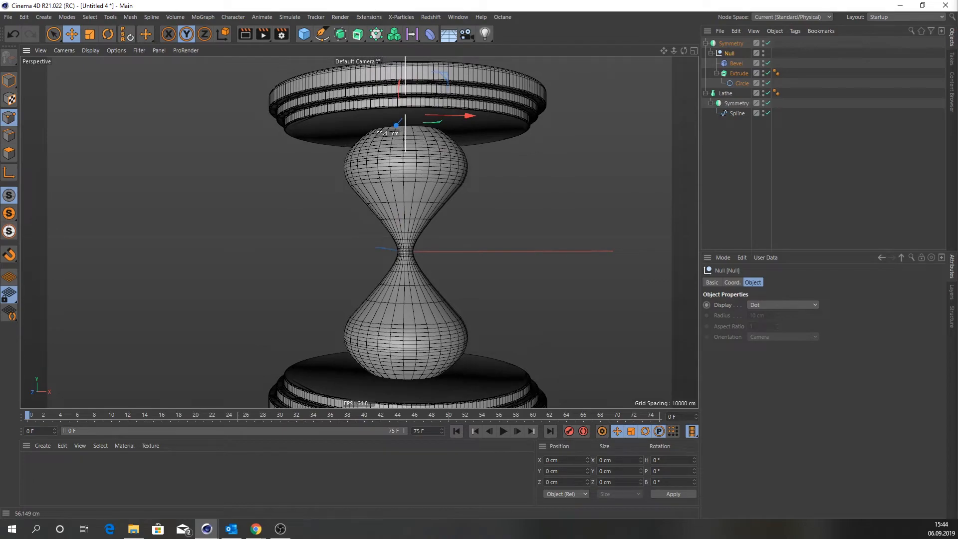
pyautogui.moveTo(404, 119); pyautogui.dragTo(404, 118)
pyautogui.moveTo(427, 382)
pyautogui.keyDown('alt'); pyautogui.mouseDown()
pyautogui.moveTo(418, 352)
pyautogui.moveTo(352, 367)
pyautogui.moveTo(384, 386)
pyautogui.moveTo(417, 237)
pyautogui.moveTo(433, 265)
pyautogui.moveTo(430, 303)
pyautogui.moveTo(454, 277)
pyautogui.mouseUp(); pyautogui.keyUp('alt')
pyautogui.press('n')
pyautogui.press('a')
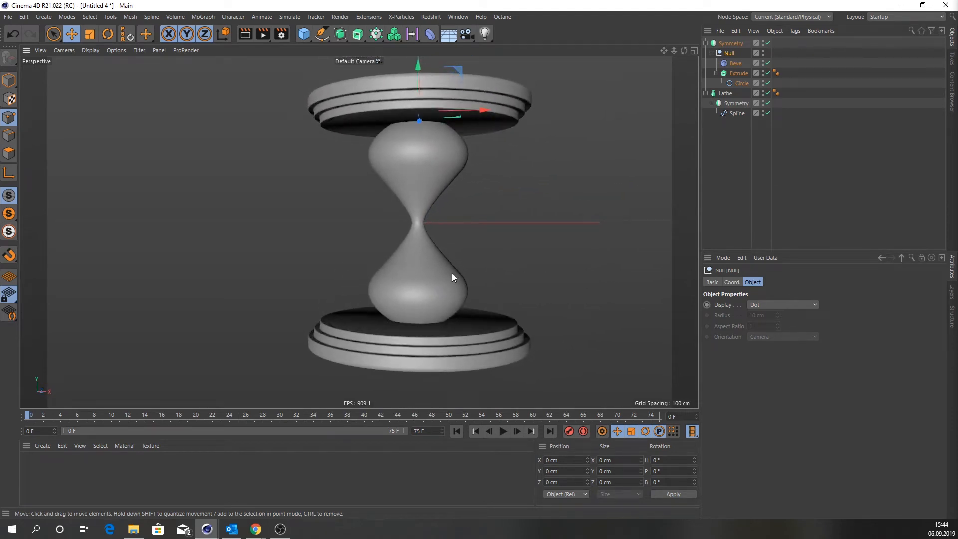
pyautogui.keyDown('alt'); pyautogui.moveTo(451, 274); pyautogui.dragTo(448, 304, button='middle'); pyautogui.keyUp('alt')
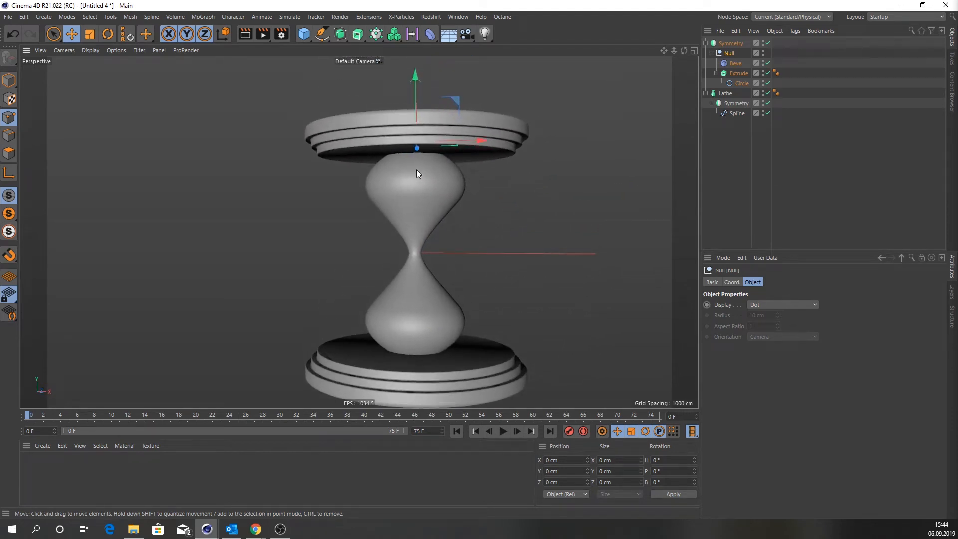
# Step: Adjust the glass bulb's width by moving the outer point of its spline to about X 132.3 cm
pyautogui.click(733, 114)
pyautogui.click(490, 172)
pyautogui.moveTo(559, 171); pyautogui.dragTo(549, 169)
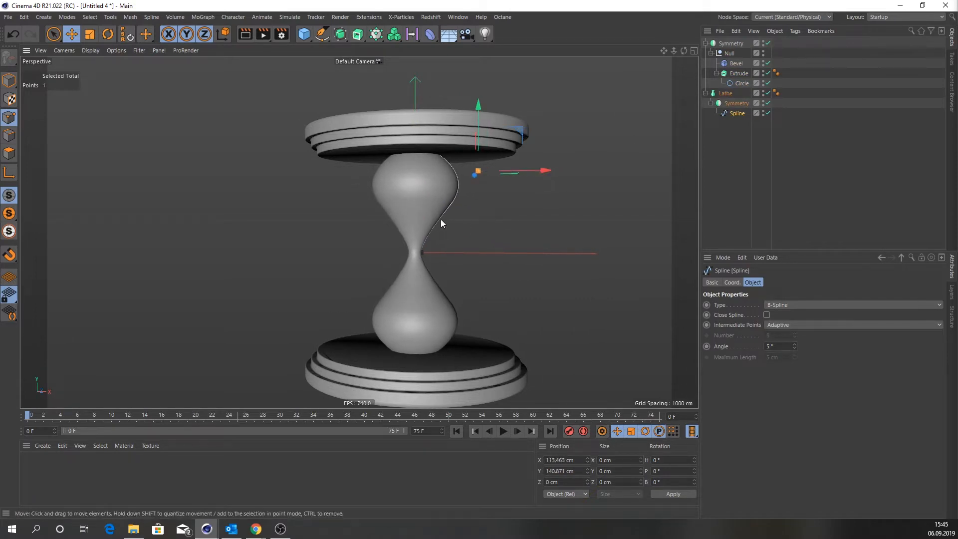
pyautogui.keyDown('alt'); pyautogui.moveTo(446, 186); pyautogui.dragTo(448, 207, button='middle'); pyautogui.keyUp('alt')
pyautogui.keyDown('alt'); pyautogui.moveTo(435, 192); pyautogui.dragTo(468, 185, button='right'); pyautogui.keyUp('alt')
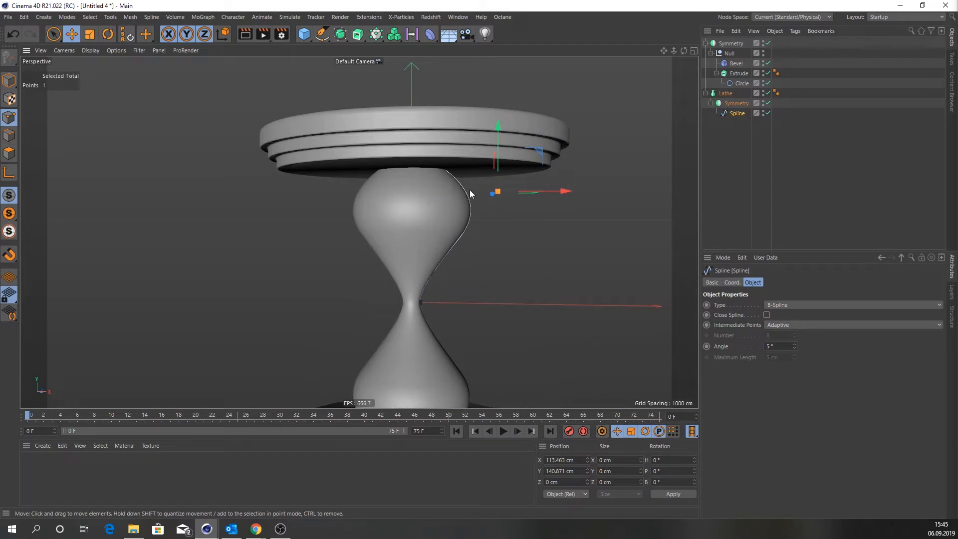
pyautogui.keyDown('alt'); pyautogui.moveTo(437, 211); pyautogui.dragTo(424, 211, button='right'); pyautogui.keyUp('alt')
pyautogui.moveTo(421, 221)
pyautogui.keyDown('alt'); pyautogui.mouseDown()
pyautogui.moveTo(427, 233)
pyautogui.moveTo(439, 221)
pyautogui.mouseUp(); pyautogui.keyUp('alt')
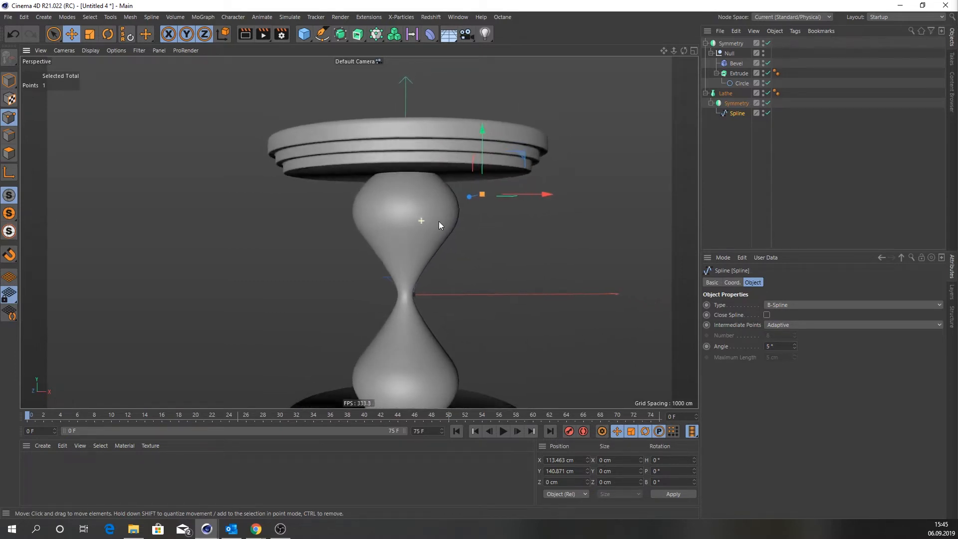
pyautogui.keyDown('alt'); pyautogui.moveTo(439, 220); pyautogui.dragTo(414, 212, button='right'); pyautogui.keyUp('alt')
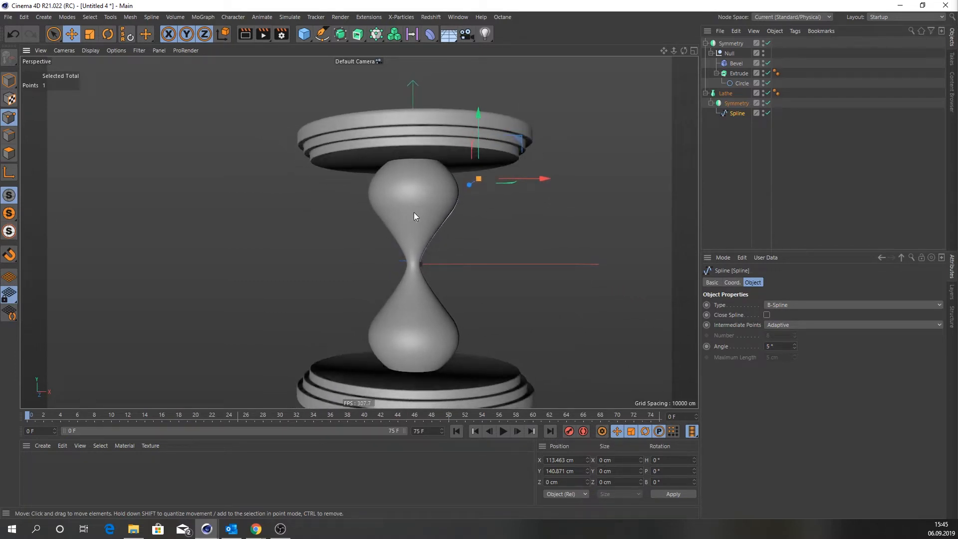
pyautogui.moveTo(542, 178); pyautogui.dragTo(554, 179)
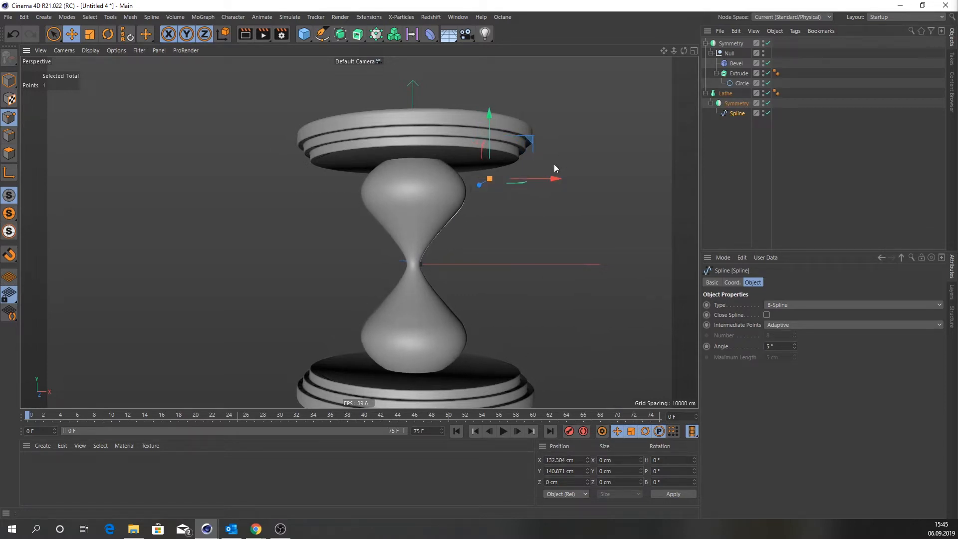
# Step: Hide the mirrored discs in the viewport and show the glass alone in the Front view
pyautogui.click(763, 43)
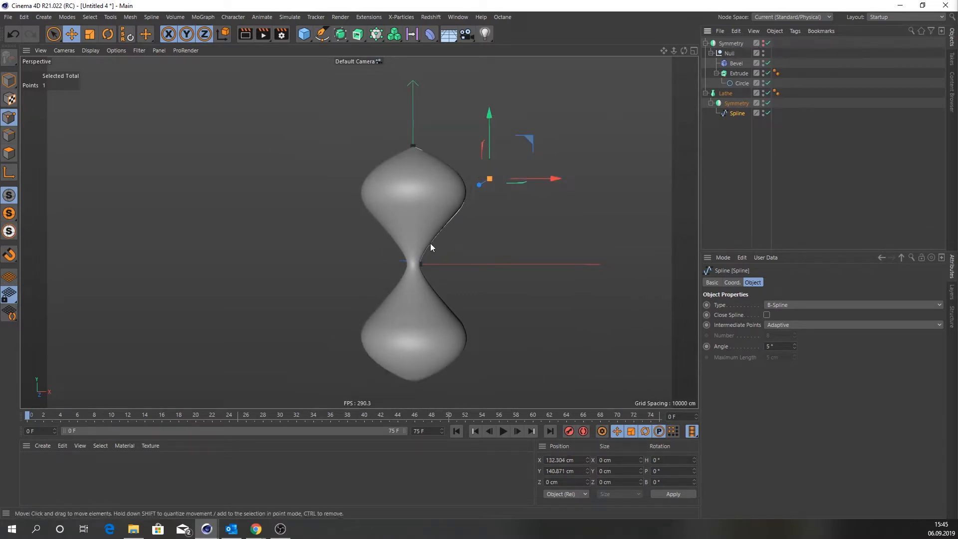
pyautogui.middleClick(430, 244)
pyautogui.middleClick(429, 247)
pyautogui.scroll(-2, 423, 233)
pyautogui.scroll(-3, 394, 275)
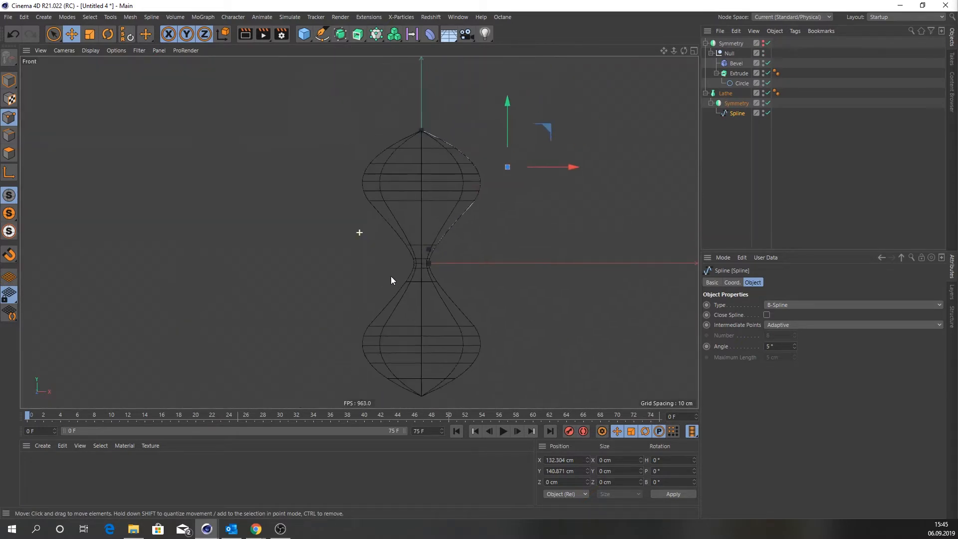
# Step: Add a point to the glass spline beside its upper tip and raise it nearly level with the tip, at about X 29.8 cm
pyautogui.scroll(4, 449, 180)
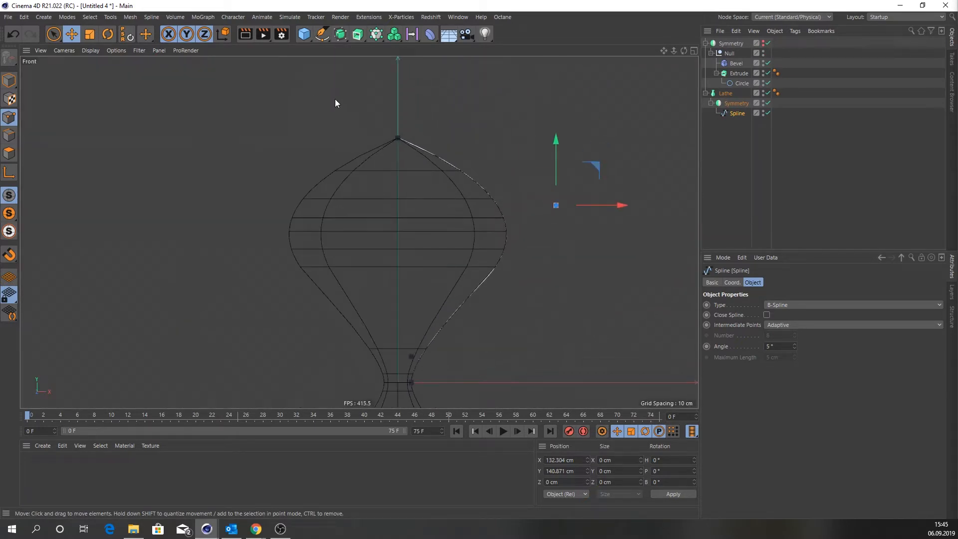
pyautogui.click(322, 33)
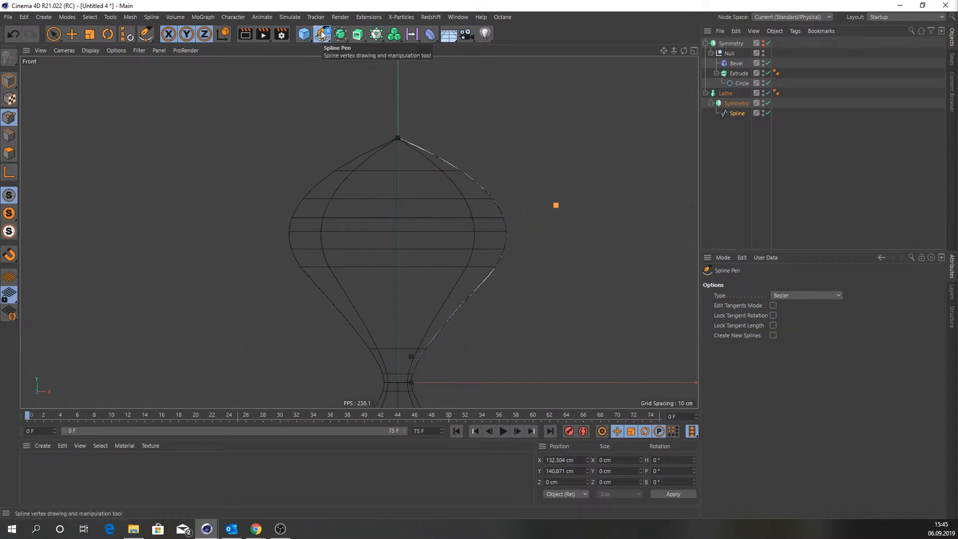
pyautogui.click(426, 152)
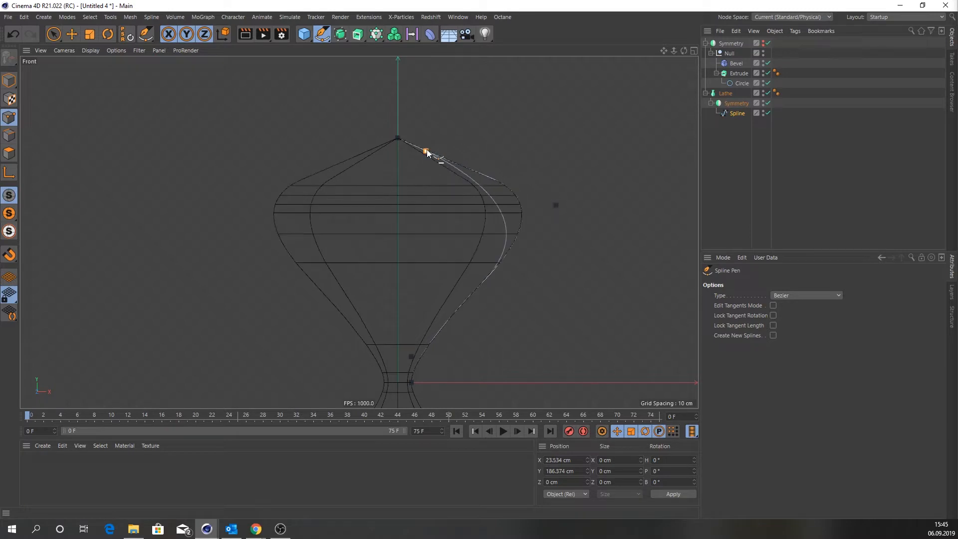
pyautogui.press('e')
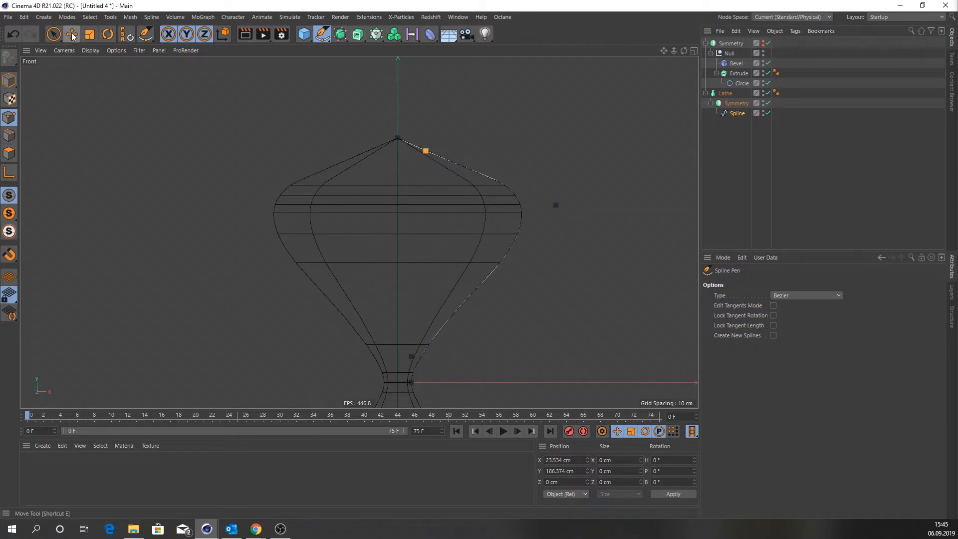
pyautogui.moveTo(467, 109)
pyautogui.mouseDown()
pyautogui.moveTo(467, 91)
pyautogui.moveTo(474, 95)
pyautogui.mouseUp()
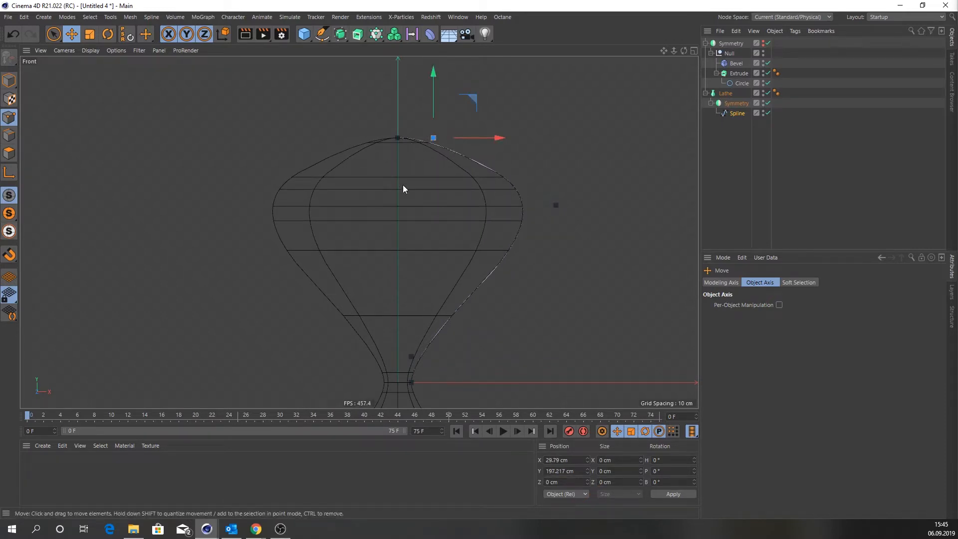
# Step: Set the Y position of both the spline's tip point and the added point beside it to 200 cm
pyautogui.click(398, 138)
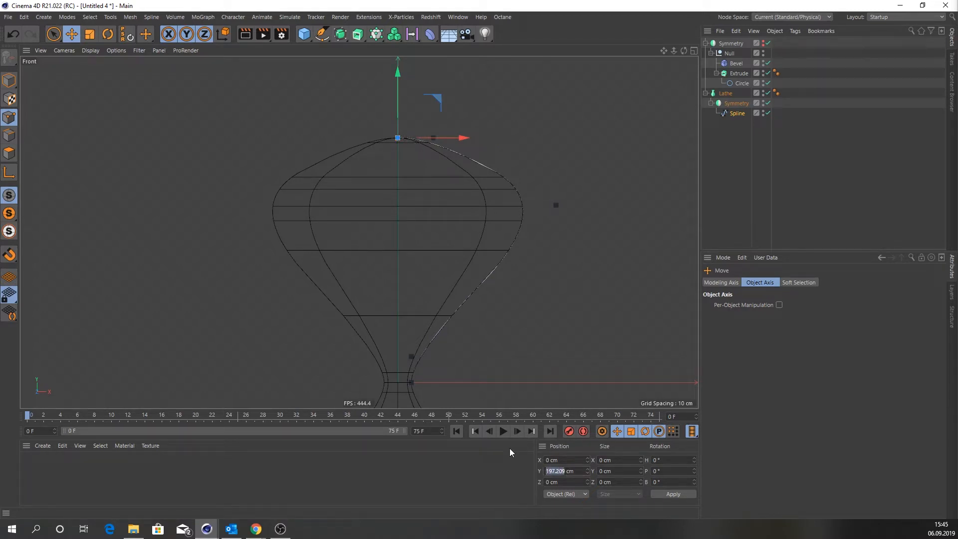
pyautogui.write('200')
pyautogui.press('Return')
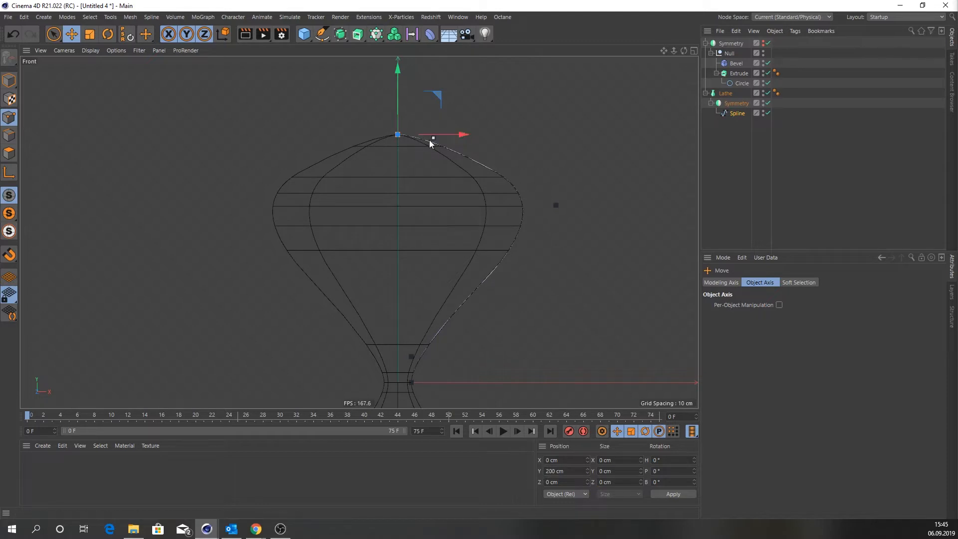
pyautogui.scroll(5, 427, 145)
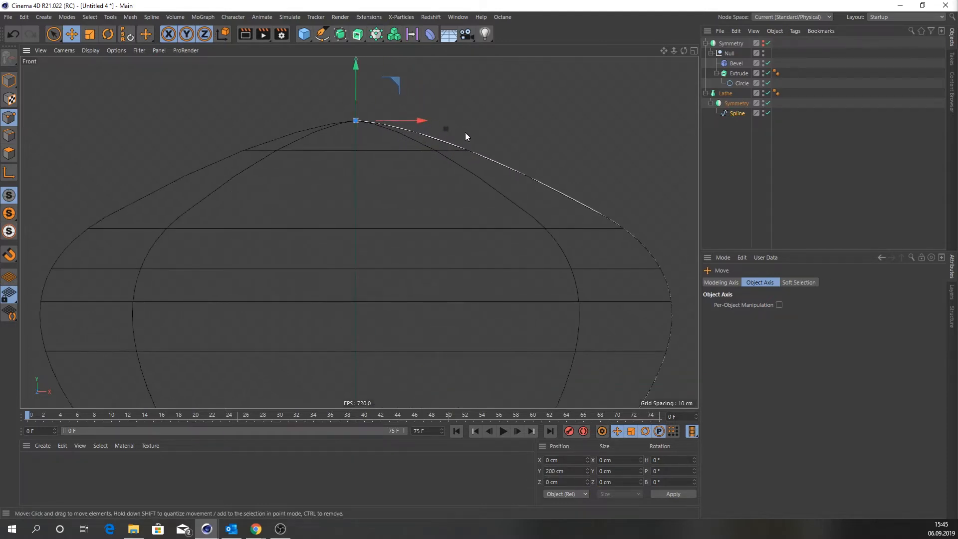
pyautogui.keyDown('ctrl'); pyautogui.click(447, 130); pyautogui.keyUp('ctrl')
pyautogui.doubleClick(558, 472)
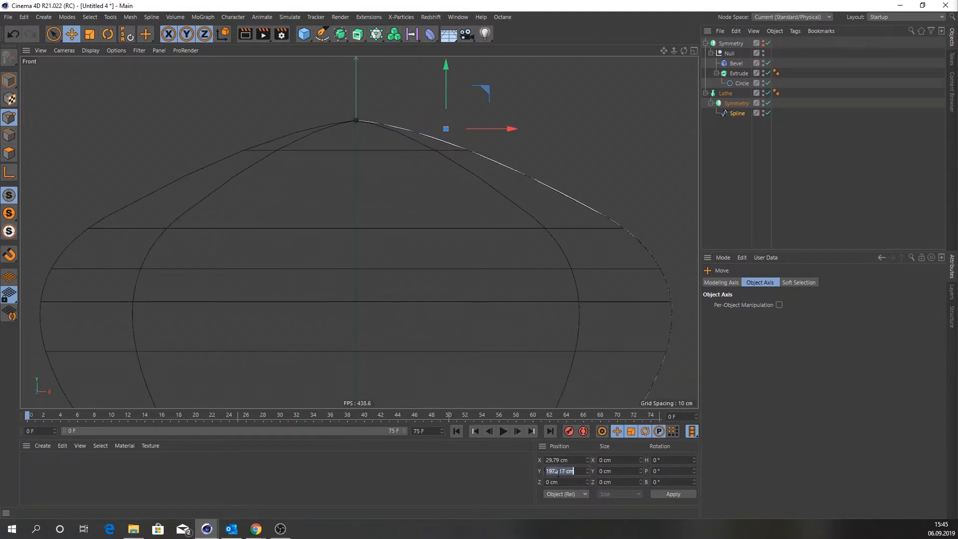
pyautogui.write('200')
pyautogui.press('Return')
pyautogui.scroll(-5, 429, 208)
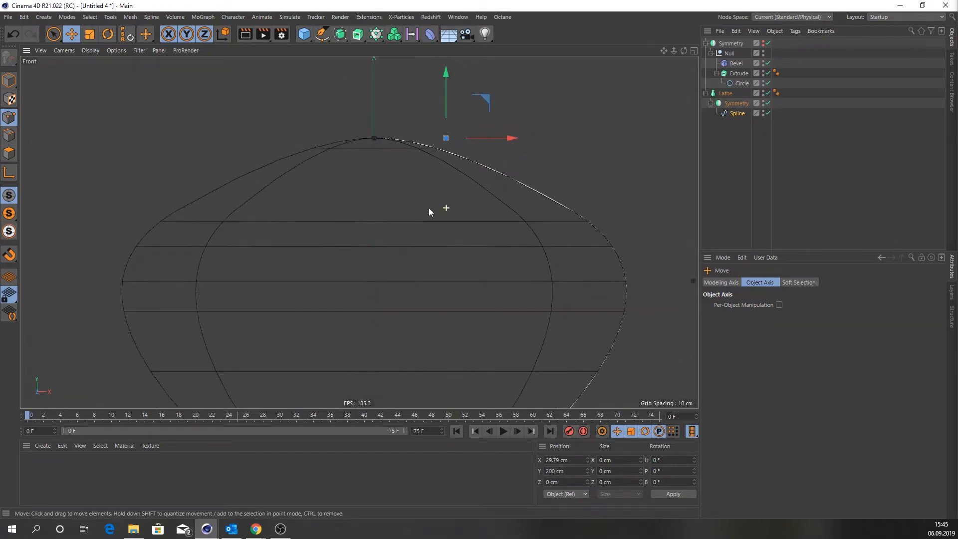
# Step: Move the outer point of the glass spline inwards and slightly down to narrow the bulb
pyautogui.keyDown('ctrl'); pyautogui.click(577, 242); pyautogui.keyUp('ctrl')
pyautogui.moveTo(636, 248); pyautogui.dragTo(613, 248)
pyautogui.scroll(-1, 574, 245)
pyautogui.scroll(-1, 564, 224)
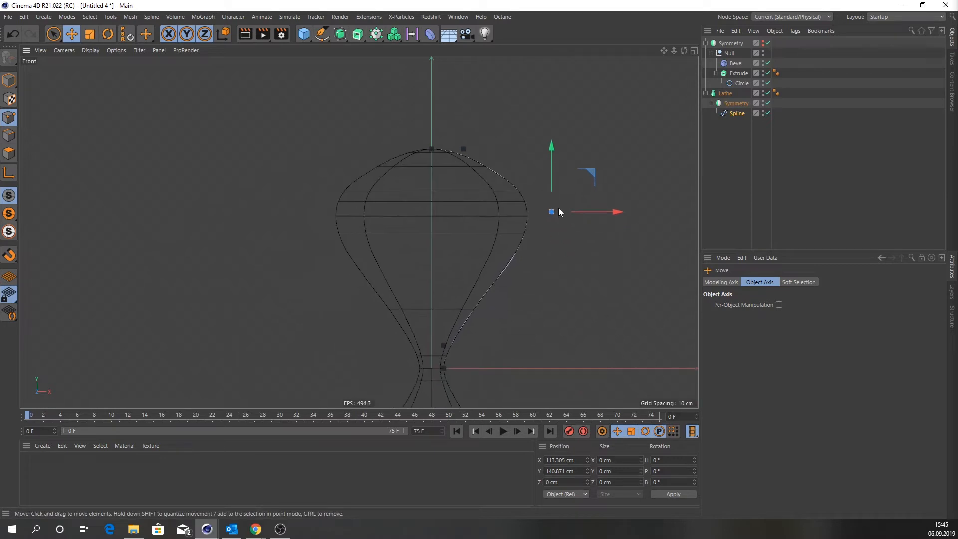
pyautogui.moveTo(552, 151)
pyautogui.mouseDown()
pyautogui.moveTo(550, 174)
pyautogui.moveTo(521, 155)
pyautogui.moveTo(543, 158)
pyautogui.mouseUp()
# Step: Move the added point near the glass top outwards to about X 58.5 cm to round the bulb's end
pyautogui.click(465, 148)
pyautogui.keyDown('alt'); pyautogui.moveTo(468, 208); pyautogui.dragTo(448, 214, button='right'); pyautogui.keyUp('alt')
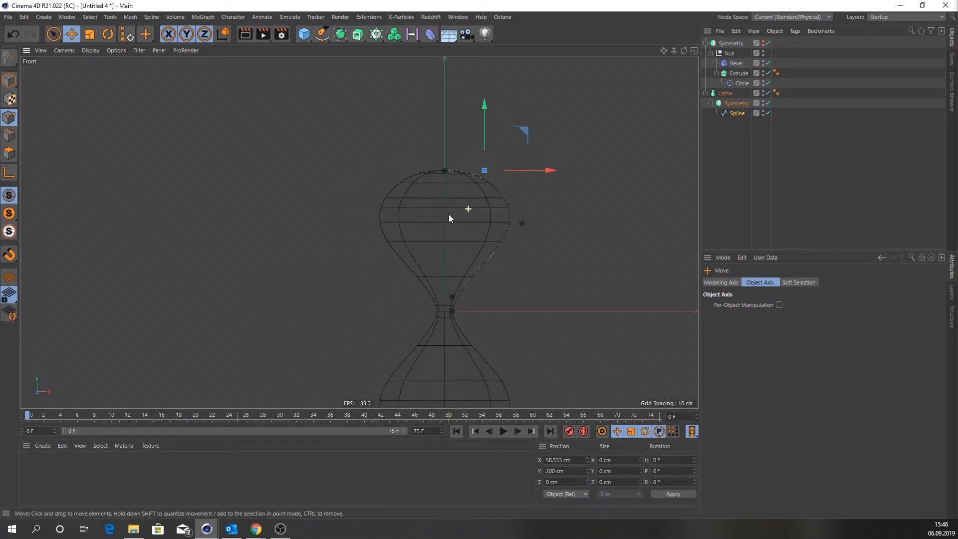
pyautogui.keyDown('alt'); pyautogui.moveTo(453, 255); pyautogui.dragTo(451, 214, button='middle'); pyautogui.keyUp('alt')
pyautogui.keyDown('alt'); pyautogui.moveTo(451, 215); pyautogui.dragTo(469, 213, button='right'); pyautogui.keyUp('alt')
pyautogui.keyDown('alt'); pyautogui.moveTo(472, 212); pyautogui.dragTo(467, 233, button='middle'); pyautogui.keyUp('alt')
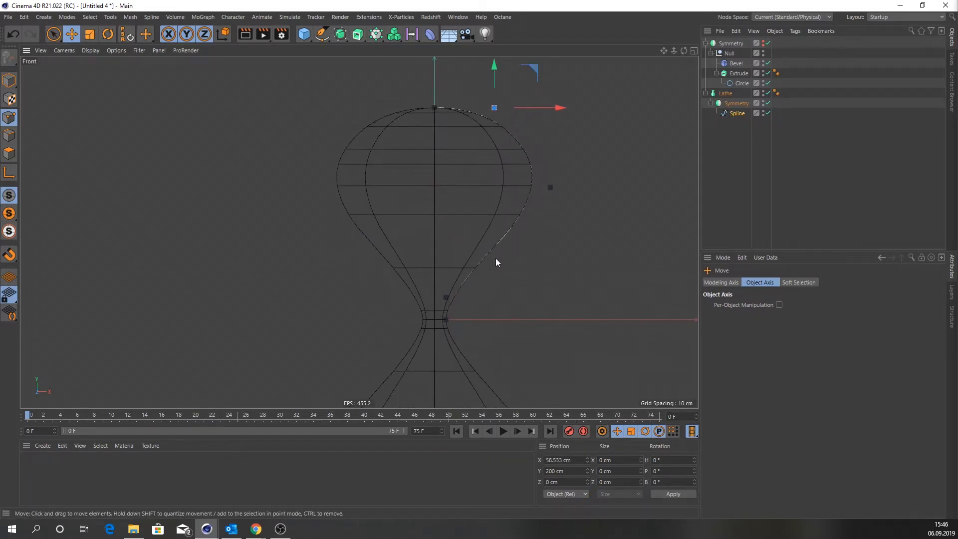
# Step: Return to the Perspective view and show the mirrored discs again around the reshaped glass
pyautogui.middleClick(464, 253)
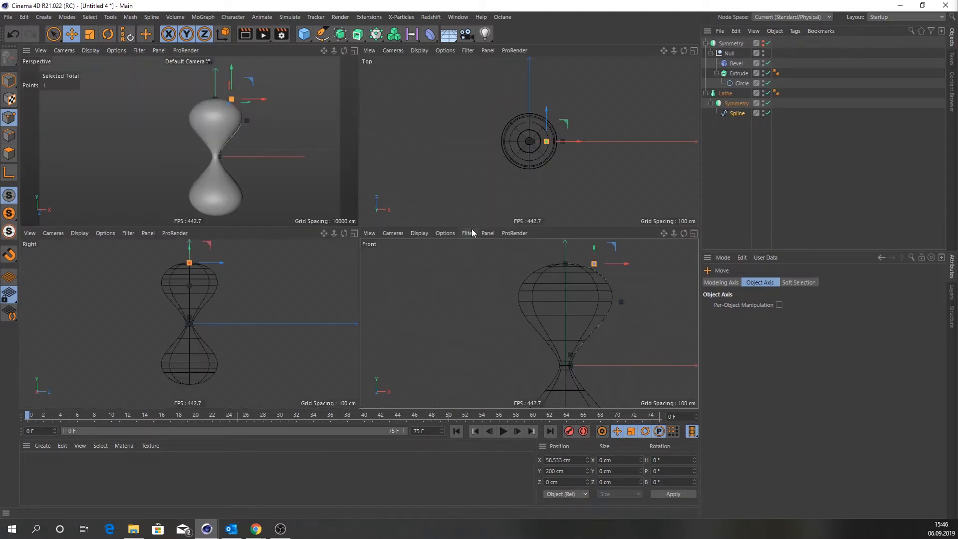
pyautogui.middleClick(233, 138)
pyautogui.keyDown('alt'); pyautogui.moveTo(419, 212); pyautogui.dragTo(450, 164); pyautogui.keyUp('alt')
pyautogui.click(763, 42)
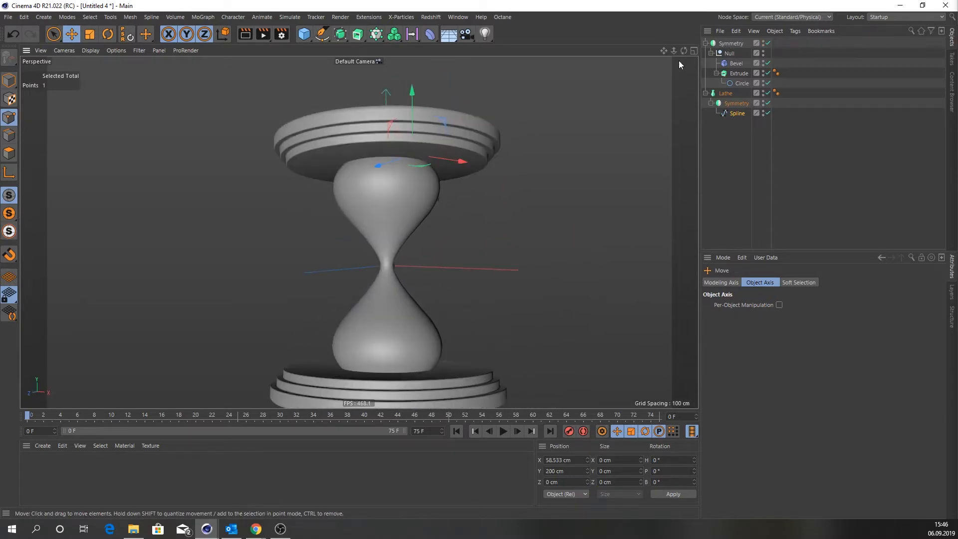
pyautogui.keyDown('alt'); pyautogui.moveTo(394, 282); pyautogui.dragTo(374, 255); pyautogui.keyUp('alt')
pyautogui.keyDown('alt'); pyautogui.moveTo(374, 256); pyautogui.dragTo(401, 239, button='right'); pyautogui.keyUp('alt')
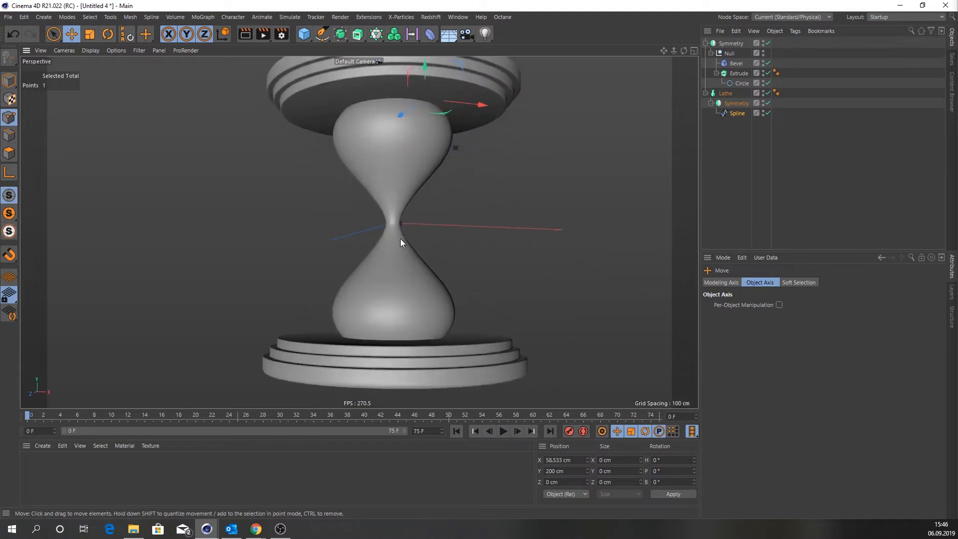
pyautogui.keyDown('alt'); pyautogui.moveTo(401, 239); pyautogui.dragTo(397, 266); pyautogui.keyUp('alt')
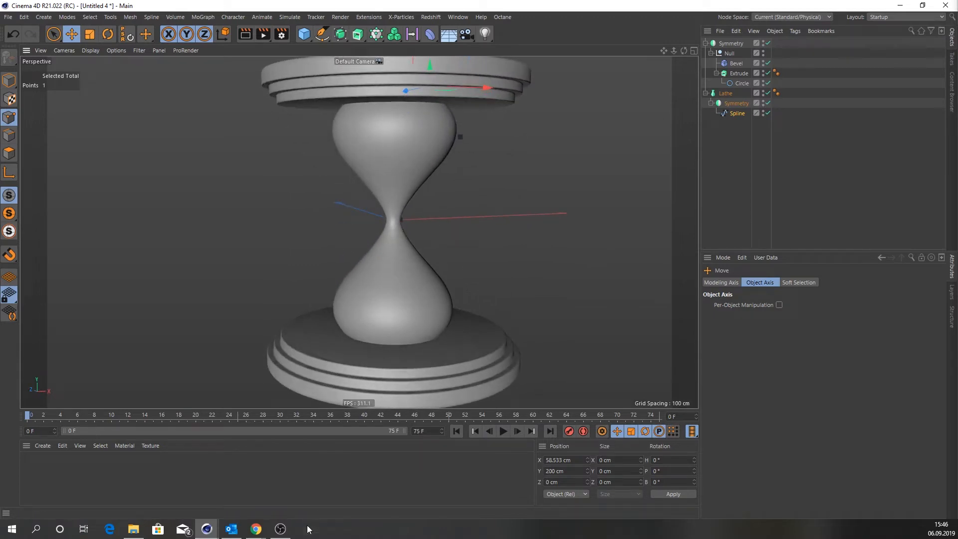
# Step: Check the pillars in the hourglass reference photo in Chrome, then return to Cinema 4D
pyautogui.moveTo(256, 529)
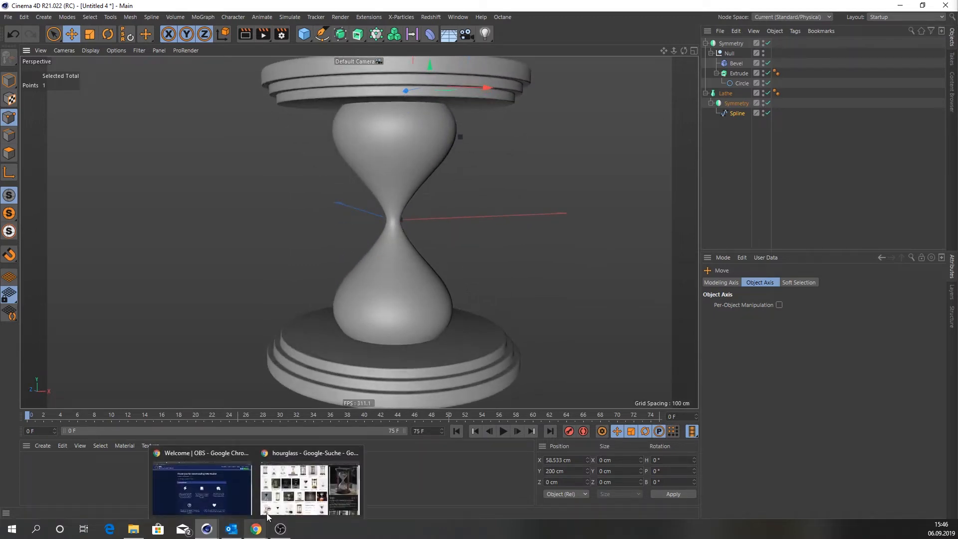
pyautogui.click(304, 492)
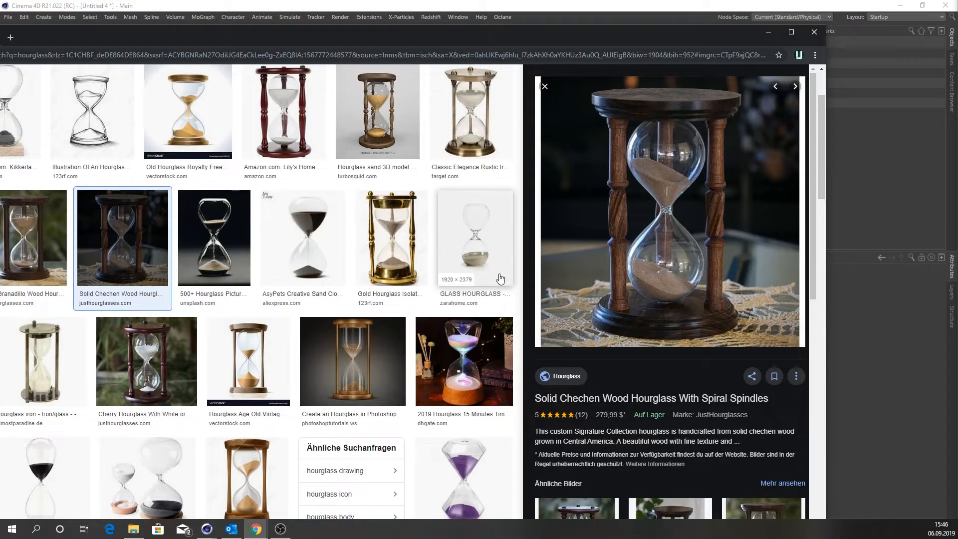
pyautogui.click(768, 32)
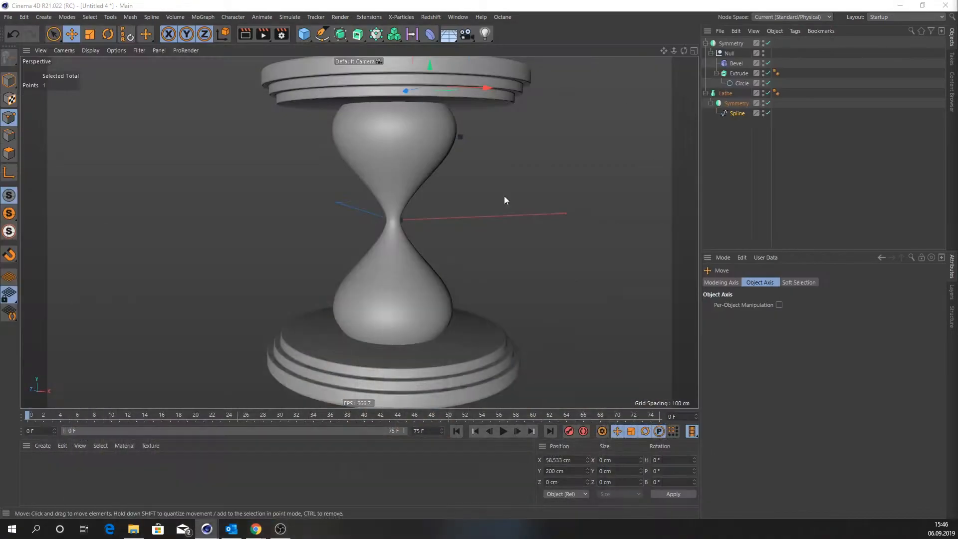
# Step: Add a Circle spline and set its plane to XZ
pyautogui.click(317, 35)
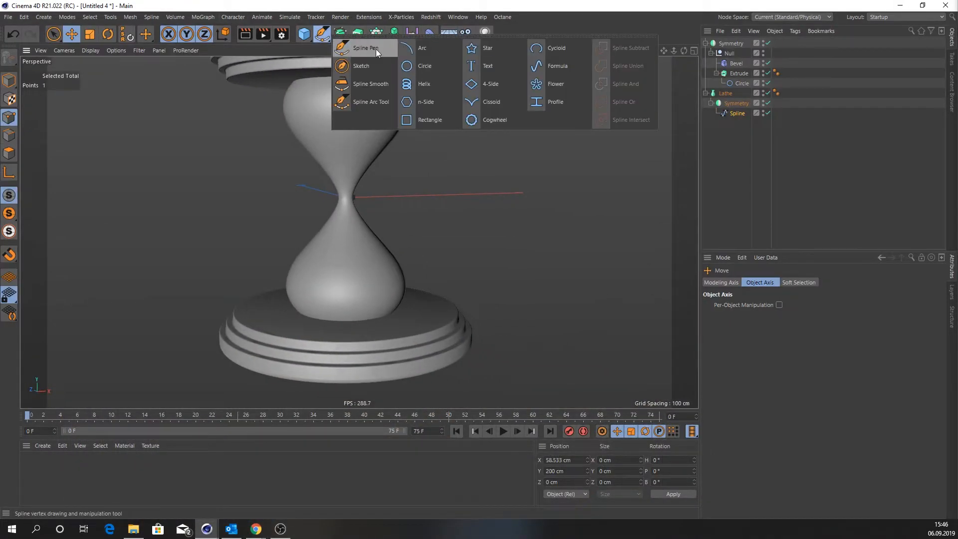
pyautogui.click(376, 49)
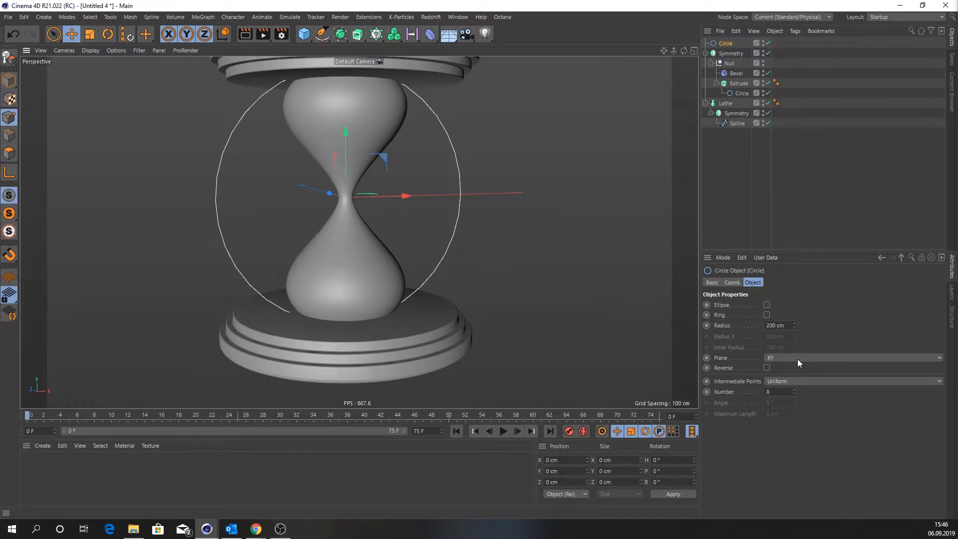
pyautogui.scroll(-2, 798, 358)
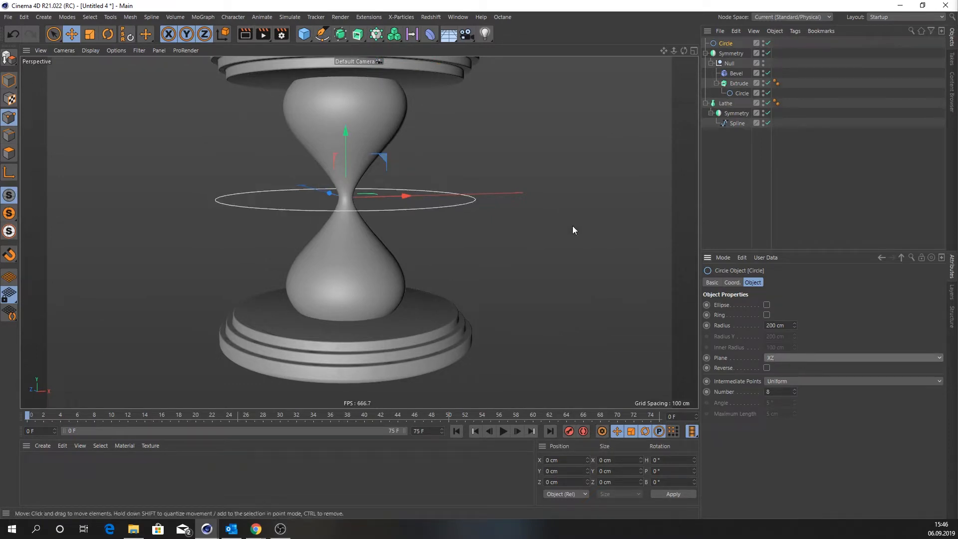
# Step: Scale the circle down to a radius of about 25.2 cm and move it onto the lower disc beside the glass
pyautogui.press('t')
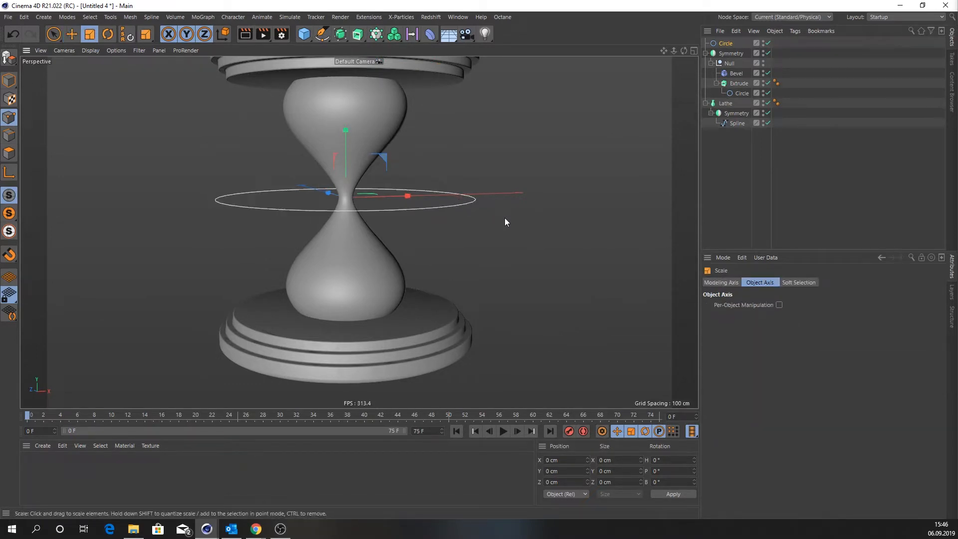
pyautogui.moveTo(505, 219); pyautogui.dragTo(84, 231)
pyautogui.press('e')
pyautogui.moveTo(395, 166); pyautogui.dragTo(467, 260)
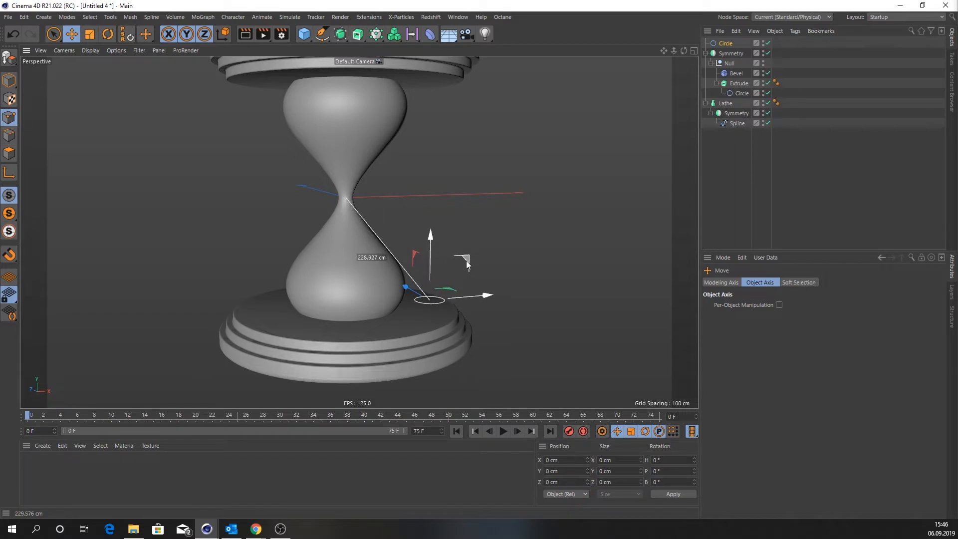
# Step: Fine-tune the circle's height and sideways position so it rests on the lower disc between the glass and the rim
pyautogui.keyDown('alt'); pyautogui.moveTo(434, 306); pyautogui.dragTo(469, 299, button='right'); pyautogui.keyUp('alt')
pyautogui.keyDown('alt'); pyautogui.moveTo(469, 300); pyautogui.dragTo(359, 317); pyautogui.keyUp('alt')
pyautogui.keyDown('alt'); pyautogui.moveTo(364, 314); pyautogui.dragTo(486, 314, button='right'); pyautogui.keyUp('alt')
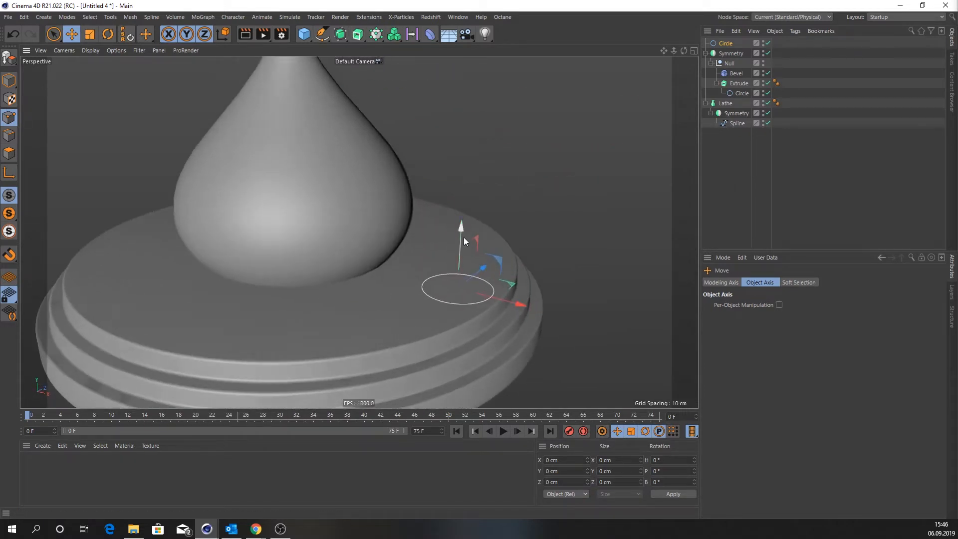
pyautogui.moveTo(463, 237); pyautogui.dragTo(460, 235)
pyautogui.keyDown('alt'); pyautogui.moveTo(455, 300); pyautogui.dragTo(481, 274); pyautogui.keyUp('alt')
pyautogui.keyDown('alt'); pyautogui.moveTo(470, 273); pyautogui.dragTo(372, 284, button='right'); pyautogui.keyUp('alt')
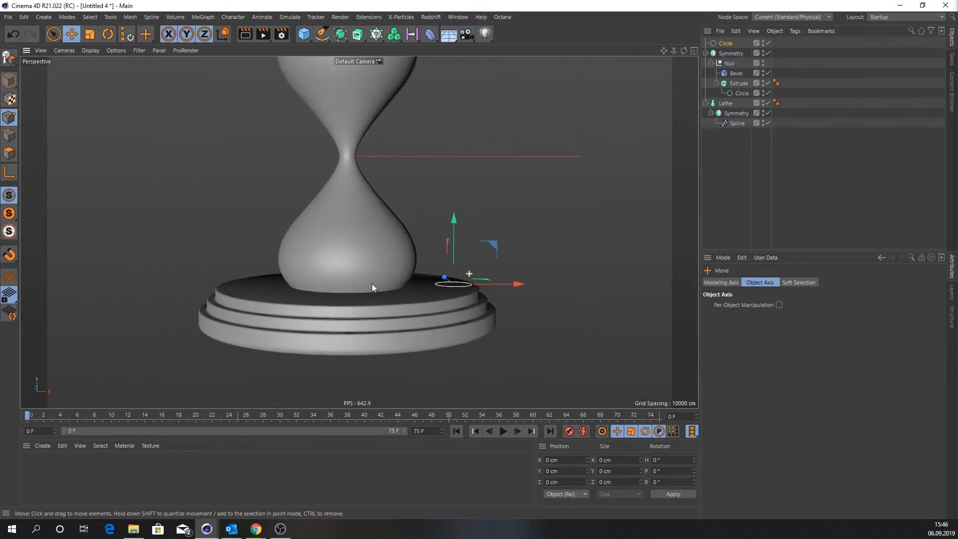
pyautogui.keyDown('alt'); pyautogui.moveTo(373, 284); pyautogui.dragTo(439, 313, button='middle'); pyautogui.keyUp('alt')
pyautogui.keyDown('alt'); pyautogui.moveTo(439, 313); pyautogui.dragTo(469, 314, button='right'); pyautogui.keyUp('alt')
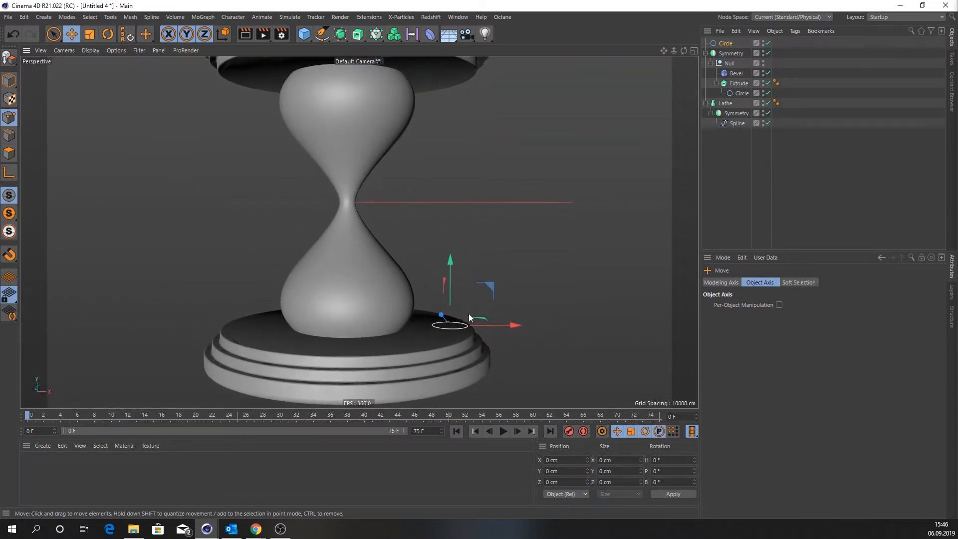
pyautogui.moveTo(510, 322); pyautogui.dragTo(507, 325)
# Step: Place the circle in a Loft and duplicate it slightly upwards to form the foot of a pillar
pyautogui.click(730, 45)
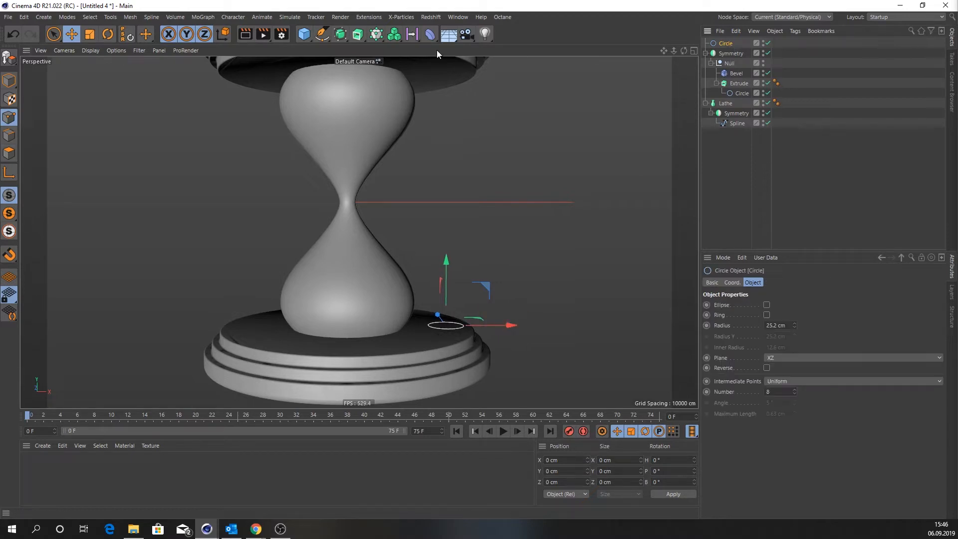
pyautogui.click(357, 34)
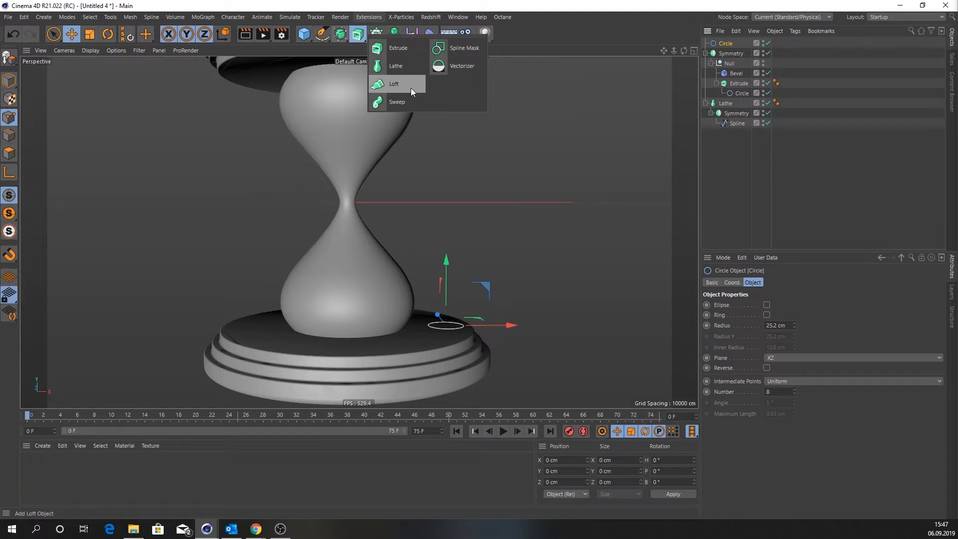
pyautogui.keyDown('alt'); pyautogui.click(412, 88); pyautogui.keyUp('alt')
pyautogui.click(730, 53)
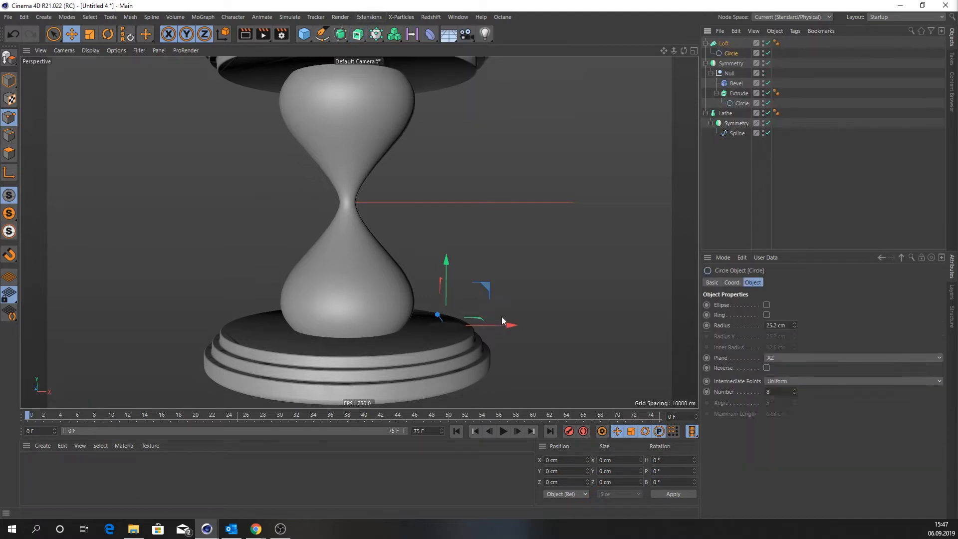
pyautogui.keyDown('ctrl'); pyautogui.moveTo(446, 268); pyautogui.dragTo(446, 262); pyautogui.keyUp('ctrl')
# Step: Make a slightly smaller scaled copy of the upper circle and duplicate that copy upwards to add a narrower step to the pillar
pyautogui.scroll(3, 479, 310)
pyautogui.scroll(2, 494, 318)
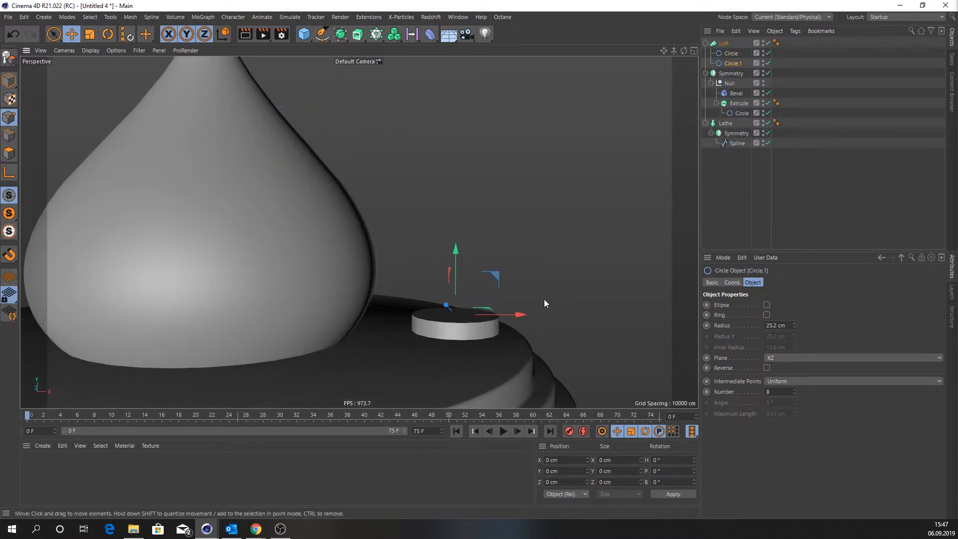
pyautogui.press('t')
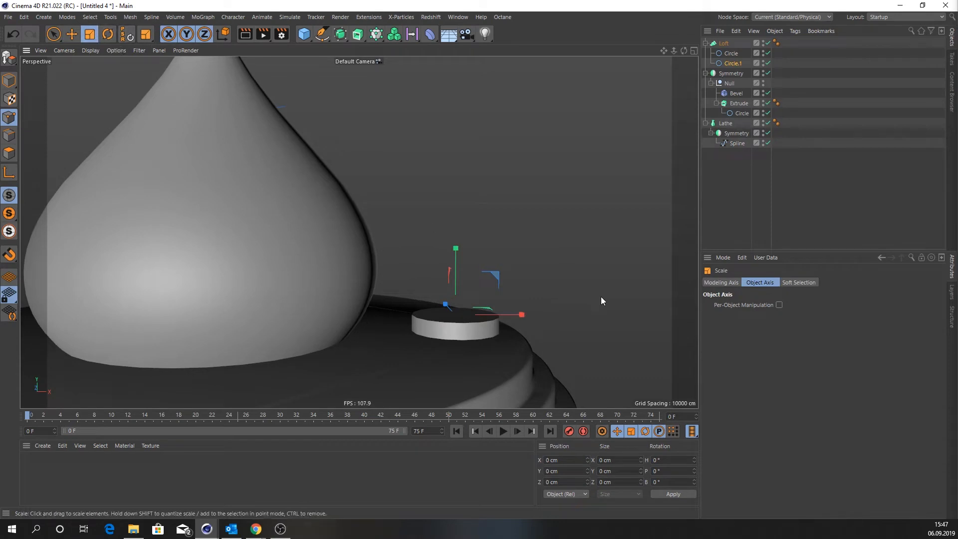
pyautogui.moveTo(636, 302); pyautogui.dragTo(556, 304)
pyautogui.press('e')
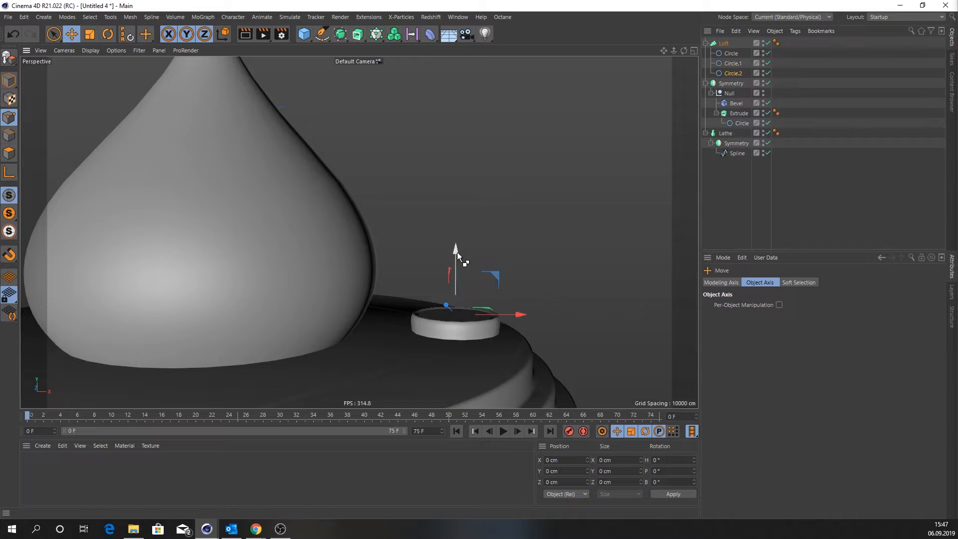
pyautogui.moveTo(457, 253); pyautogui.dragTo(456, 244)
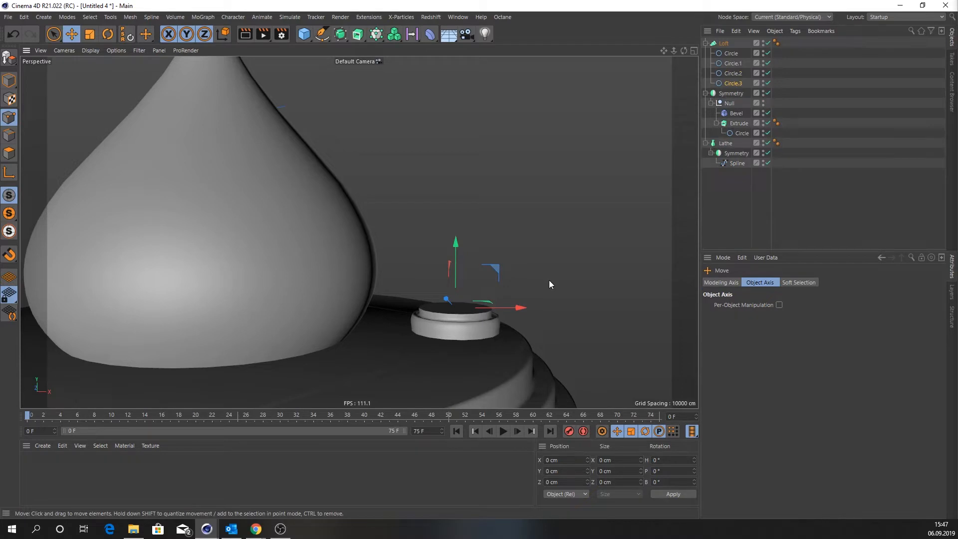
# Step: Make a slightly smaller copy of the pillar's top circle and duplicate it well upwards to form the long shaft
pyautogui.press('t')
pyautogui.moveTo(610, 301); pyautogui.dragTo(536, 311)
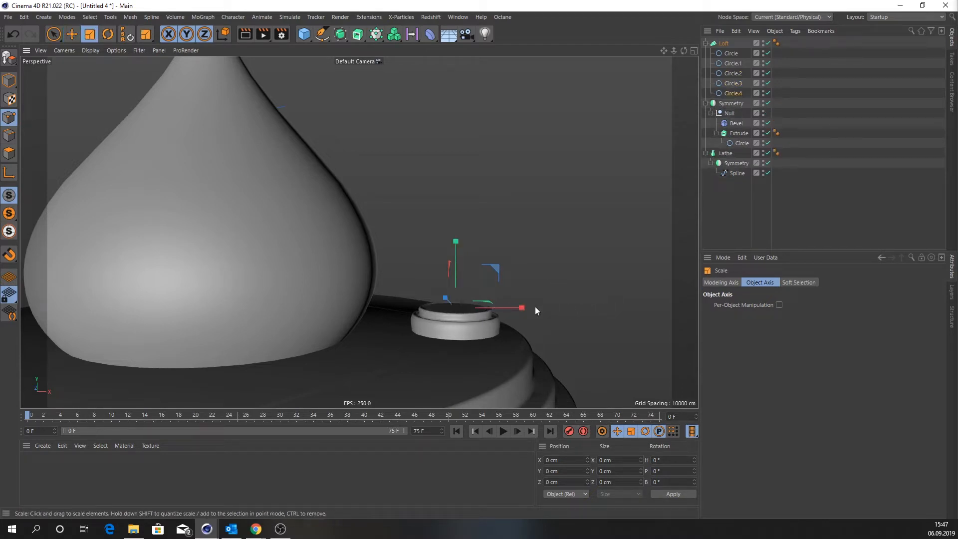
pyautogui.press('e')
pyautogui.moveTo(456, 244); pyautogui.dragTo(435, 50)
# Step: Widen the loft at the shaft's upper end with a larger circle and copy that circle slightly upwards to form a collar
pyautogui.scroll(5, 463, 300)
pyautogui.moveTo(489, 312)
pyautogui.keyDown('alt'); pyautogui.mouseDown()
pyautogui.moveTo(487, 349)
pyautogui.moveTo(484, 303)
pyautogui.mouseUp(); pyautogui.keyUp('alt')
pyautogui.keyDown('alt'); pyautogui.moveTo(485, 304); pyautogui.dragTo(439, 306, button='right'); pyautogui.keyUp('alt')
pyautogui.keyDown('alt'); pyautogui.moveTo(435, 300); pyautogui.dragTo(454, 377, button='middle'); pyautogui.keyUp('alt')
pyautogui.keyDown('alt'); pyautogui.moveTo(467, 289); pyautogui.dragTo(429, 282, button='right'); pyautogui.keyUp('alt')
pyautogui.press('t')
pyautogui.moveTo(509, 252); pyautogui.dragTo(514, 268)
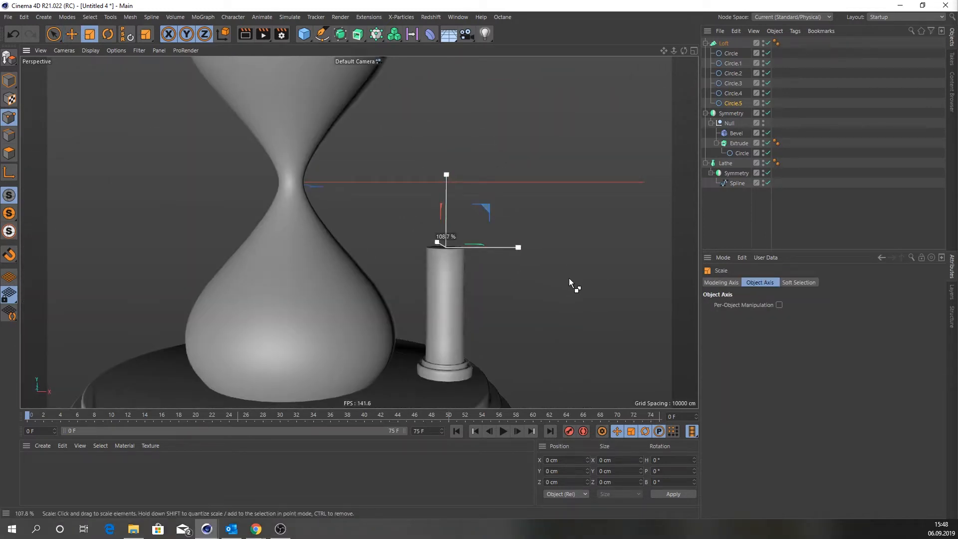
pyautogui.moveTo(571, 282); pyautogui.dragTo(658, 296)
pyautogui.moveTo(671, 295); pyautogui.dragTo(699, 298)
pyautogui.hotkey('ctrl', 'c')
pyautogui.hotkey('ctrl', 'v')
pyautogui.press('e')
pyautogui.moveTo(442, 180); pyautogui.dragTo(446, 175)
# Step: Copy the collar's upper circle in place and scale the copy down to inset the collar's top edge
pyautogui.hotkey('ctrl', 'c')
pyautogui.hotkey('ctrl', 'v')
pyautogui.press('t')
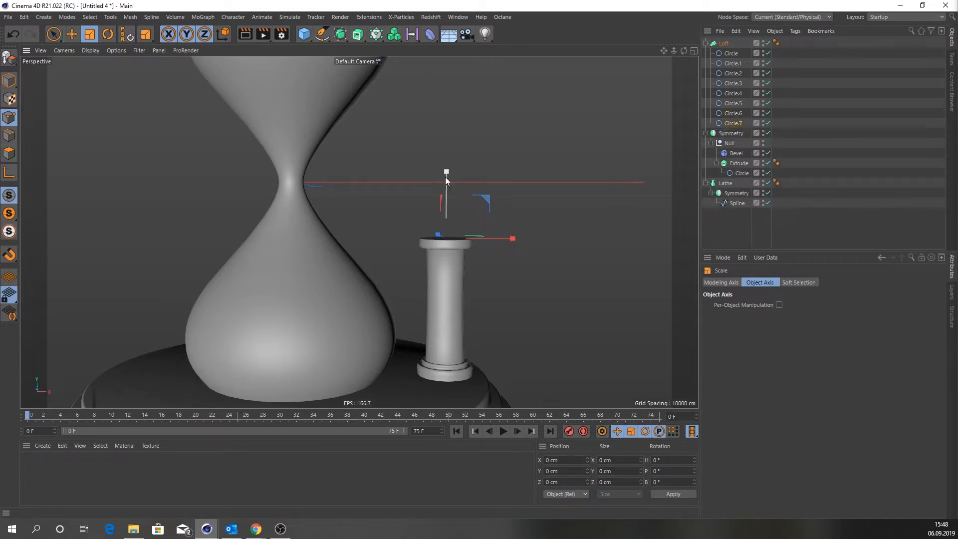
pyautogui.moveTo(568, 238); pyautogui.dragTo(552, 239)
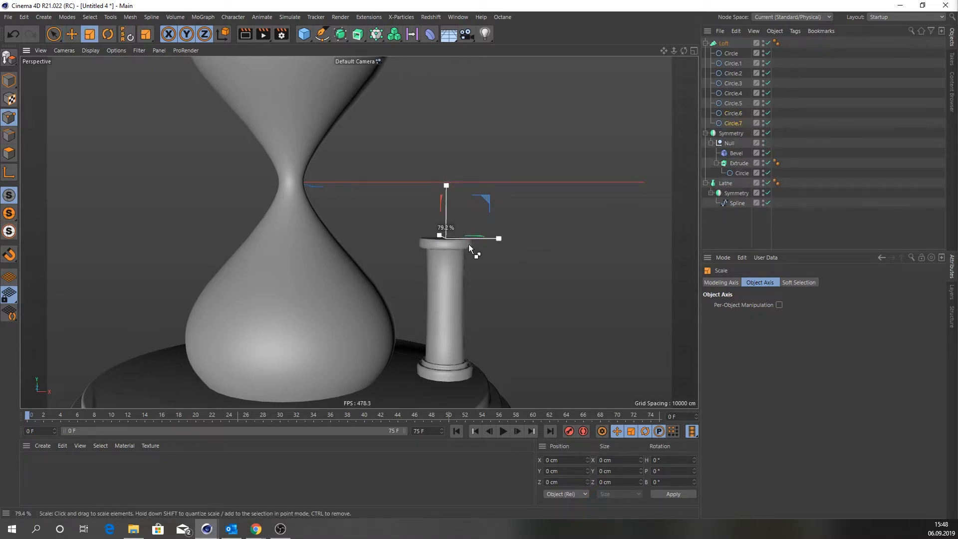
pyautogui.moveTo(469, 244); pyautogui.dragTo(464, 245)
# Step: Adjust another copy of the inset circle on the collar and duplicate it upwards to raise a short cylinder
pyautogui.hotkey('ctrl', 'c')
pyautogui.hotkey('ctrl', 'v')
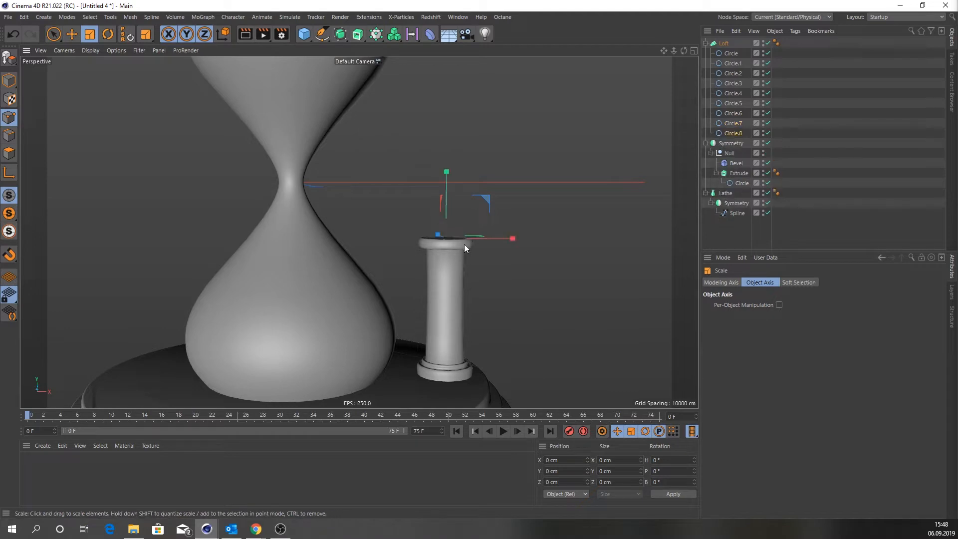
pyautogui.keyDown('alt'); pyautogui.moveTo(445, 223); pyautogui.dragTo(499, 211, button='right'); pyautogui.keyUp('alt')
pyautogui.keyDown('alt'); pyautogui.moveTo(498, 211); pyautogui.dragTo(499, 242, button='middle'); pyautogui.keyUp('alt')
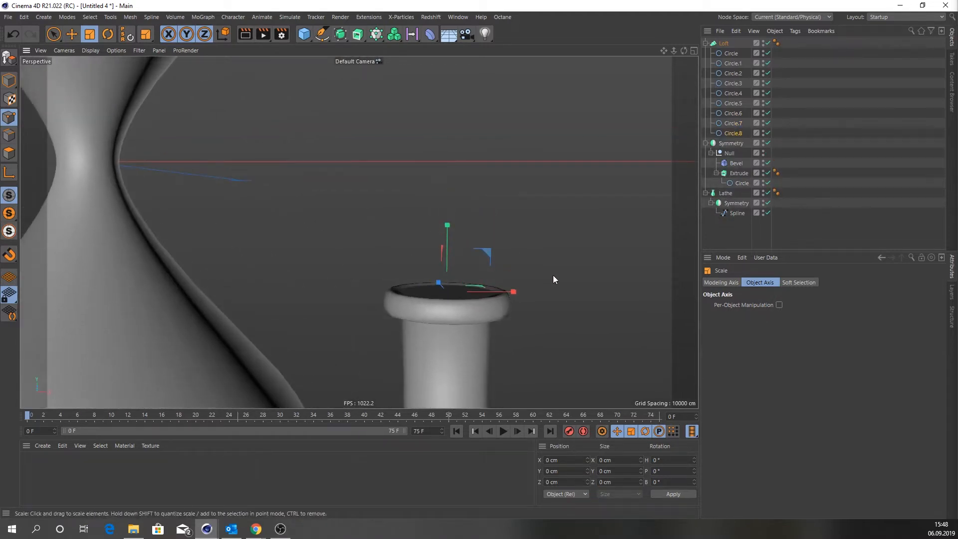
pyautogui.moveTo(553, 279); pyautogui.dragTo(576, 277)
pyautogui.press('e')
pyautogui.moveTo(448, 231); pyautogui.dragTo(447, 226)
pyautogui.keyDown('ctrl'); pyautogui.moveTo(448, 226); pyautogui.dragTo(454, 178); pyautogui.keyUp('ctrl')
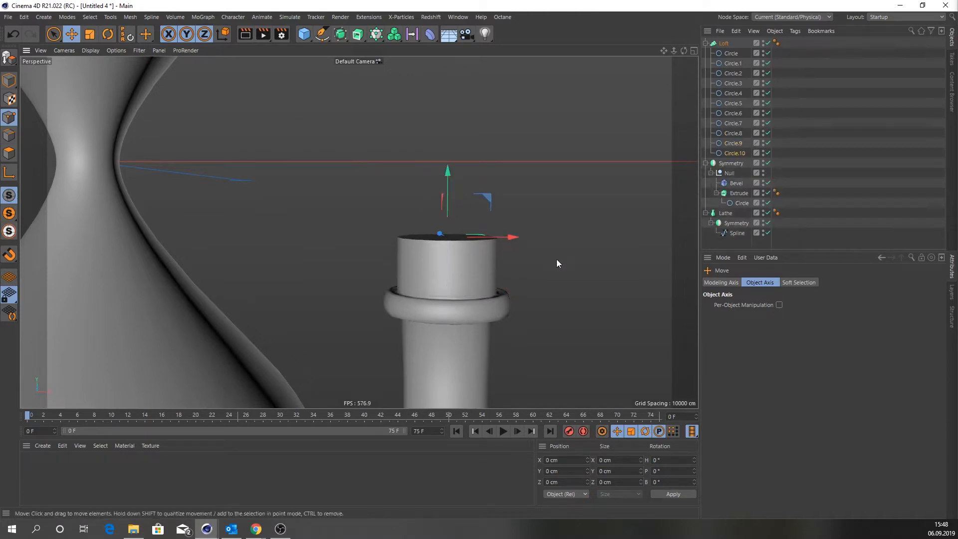
# Step: Scale the short cylinder's top circle down to a radius of about 7.26 cm to taper it into a cone
pyautogui.press('t')
pyautogui.moveTo(576, 275); pyautogui.dragTo(250, 257)
pyautogui.keyDown('alt'); pyautogui.moveTo(455, 276); pyautogui.dragTo(392, 278, button='right'); pyautogui.keyUp('alt')
pyautogui.keyDown('alt'); pyautogui.moveTo(435, 305); pyautogui.dragTo(432, 167, button='middle'); pyautogui.keyUp('alt')
pyautogui.keyDown('alt'); pyautogui.moveTo(466, 196); pyautogui.dragTo(436, 200, button='right'); pyautogui.keyUp('alt')
pyautogui.keyDown('alt'); pyautogui.moveTo(447, 214); pyautogui.dragTo(454, 232); pyautogui.keyUp('alt')
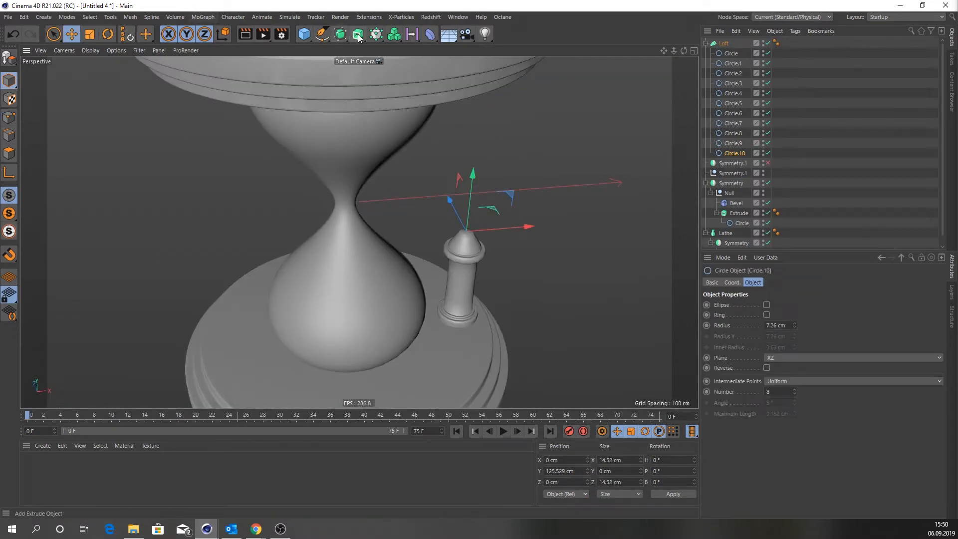
# Step: Add an n-Side spline in the XZ plane, align it to the pillar's top circle and make it the Loft's last profile
pyautogui.click(323, 34)
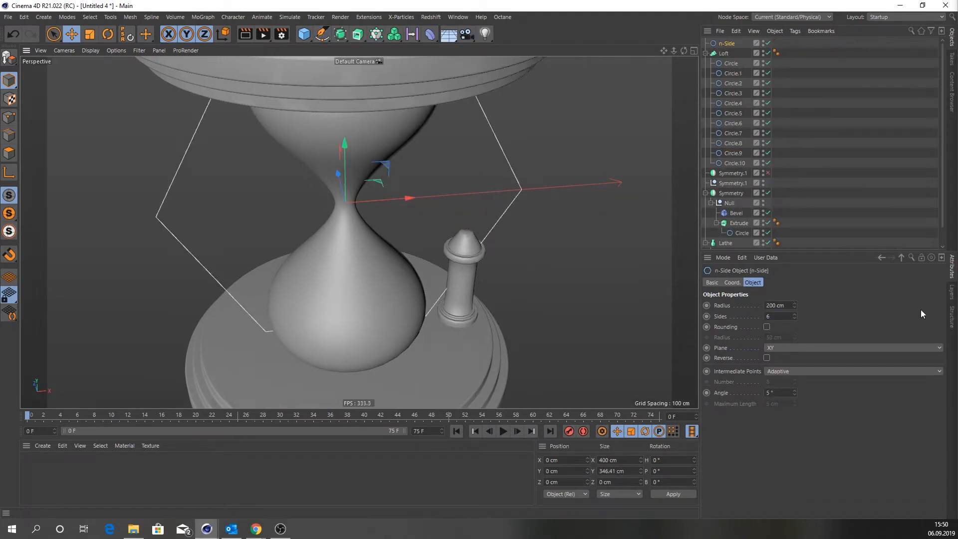
pyautogui.scroll(-2, 843, 351)
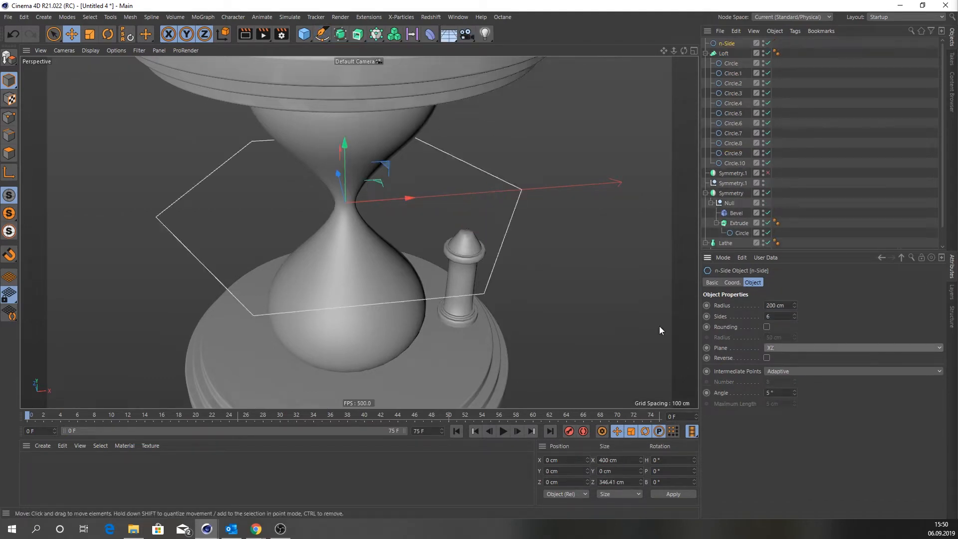
pyautogui.moveTo(727, 43); pyautogui.dragTo(737, 160)
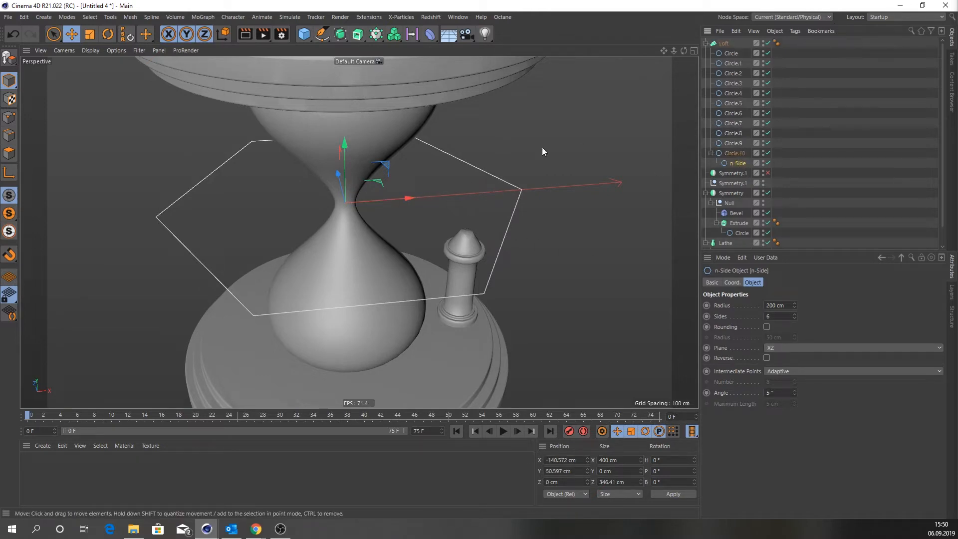
pyautogui.click(127, 34)
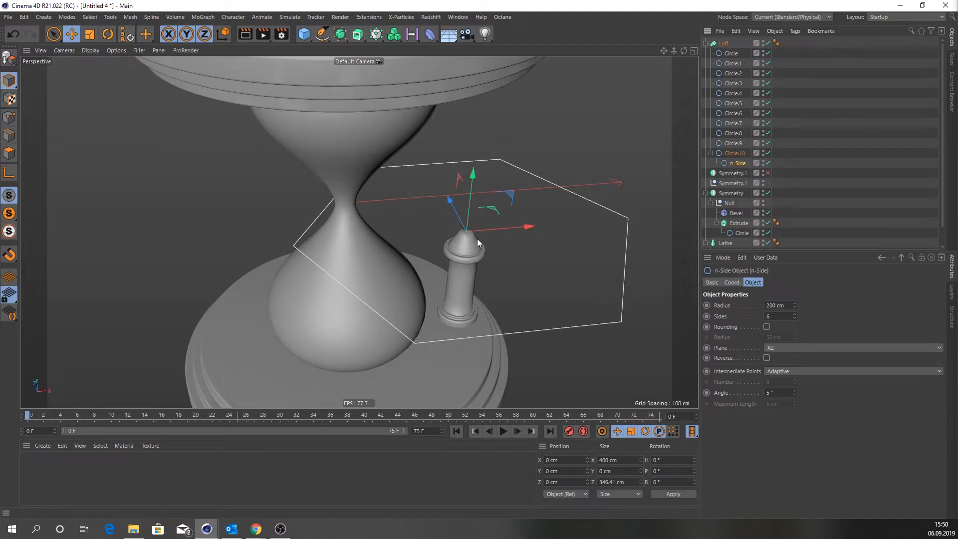
pyautogui.keyDown('alt'); pyautogui.moveTo(477, 239); pyautogui.dragTo(465, 236); pyautogui.keyUp('alt')
pyautogui.scroll(5, 466, 230)
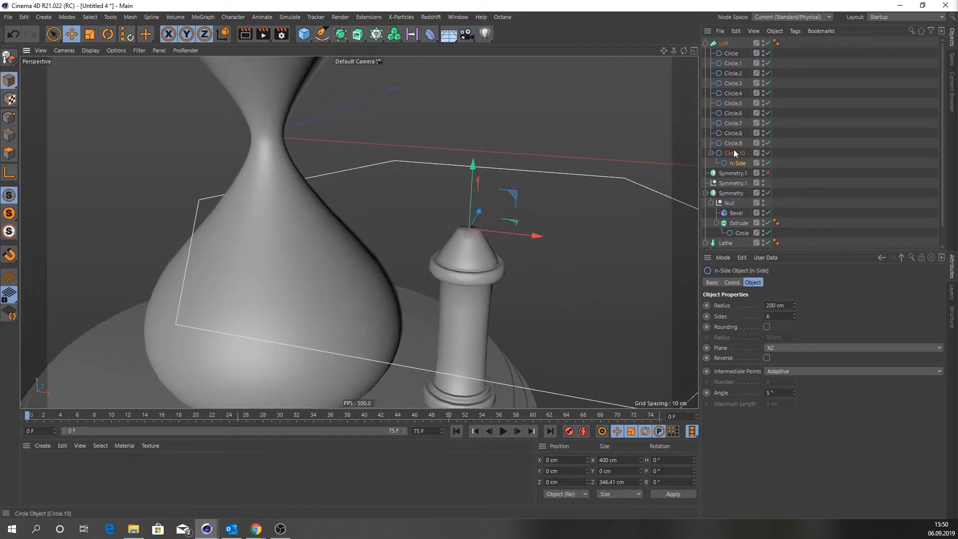
pyautogui.moveTo(733, 164)
pyautogui.mouseDown()
pyautogui.moveTo(727, 171)
pyautogui.moveTo(727, 156)
pyautogui.moveTo(728, 169)
pyautogui.mouseUp()
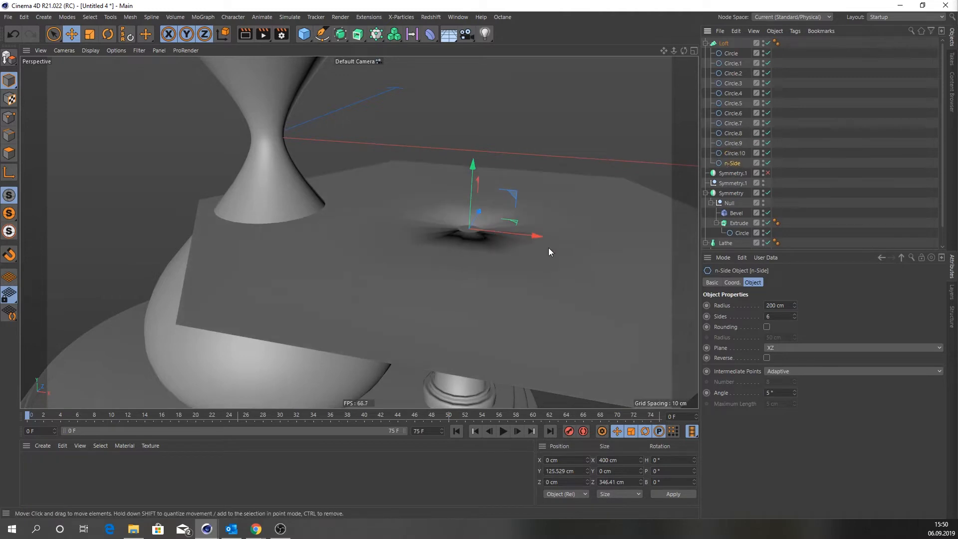
# Step: Scale the n-Side down to a radius of about 16.6 cm and raise it to about 134.5 cm in Y
pyautogui.press('t')
pyautogui.moveTo(601, 269); pyautogui.dragTo(74, 198)
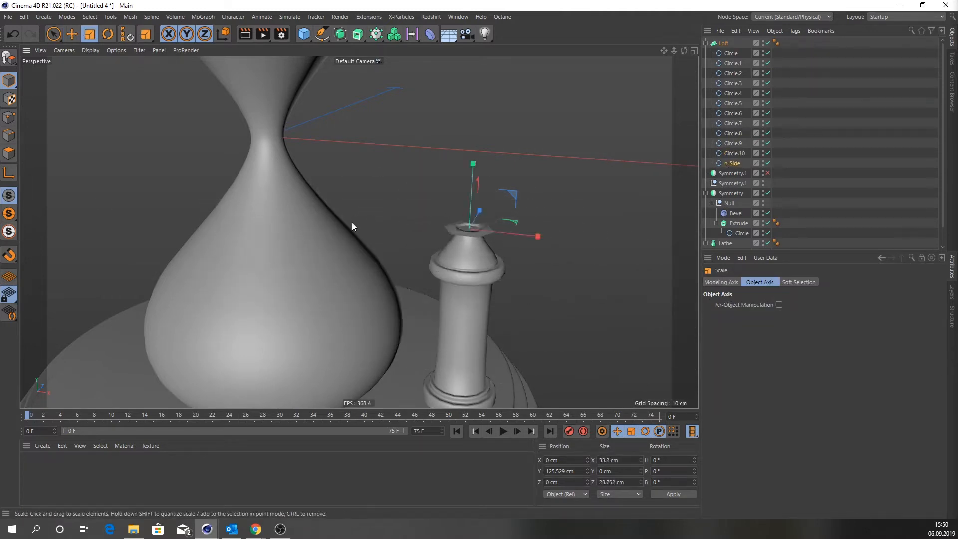
pyautogui.scroll(3, 496, 223)
pyautogui.moveTo(495, 224)
pyautogui.keyDown('alt'); pyautogui.mouseDown()
pyautogui.moveTo(526, 250)
pyautogui.moveTo(502, 208)
pyautogui.mouseUp(); pyautogui.keyUp('alt')
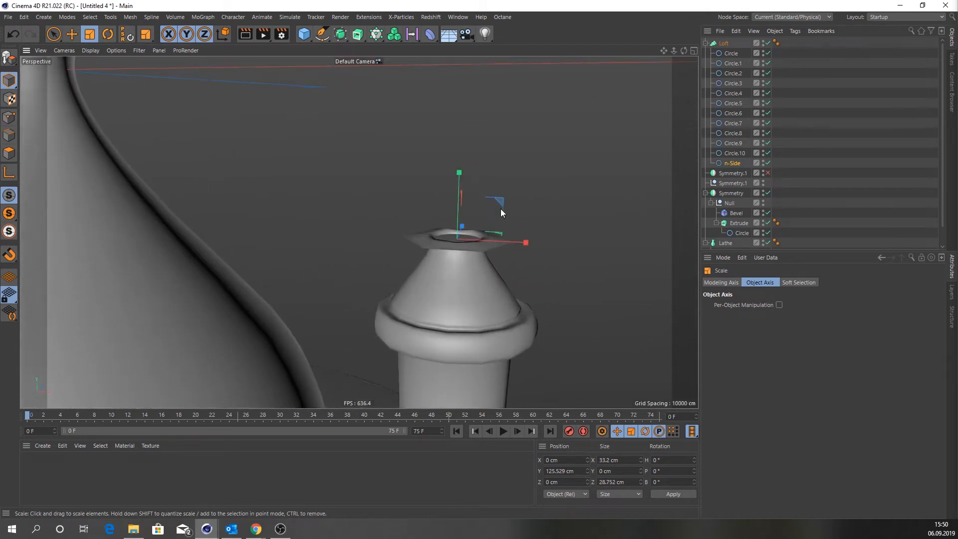
pyautogui.press('e')
pyautogui.moveTo(459, 170); pyautogui.dragTo(481, 256)
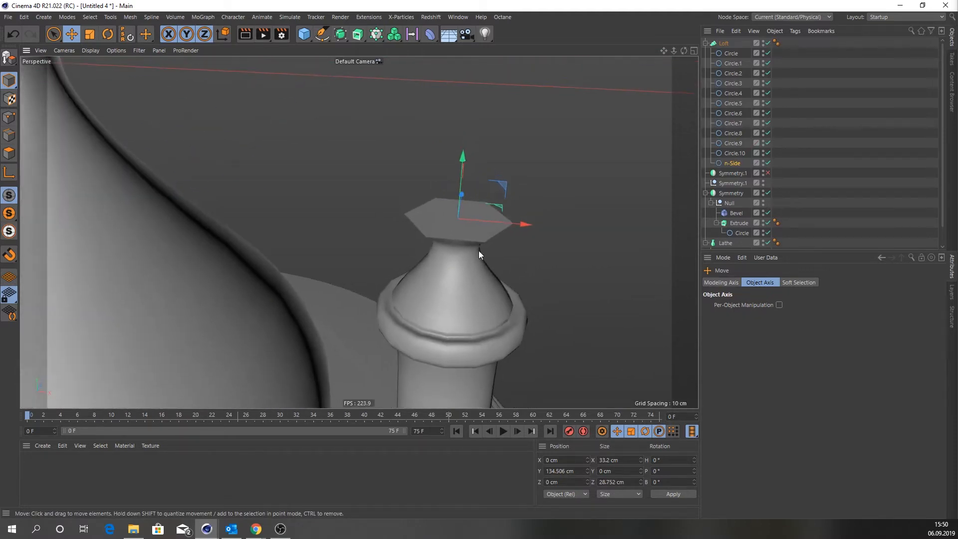
# Step: Set the n-Side's number of sides to 30 and convert it into an editable spline
pyautogui.click(739, 164)
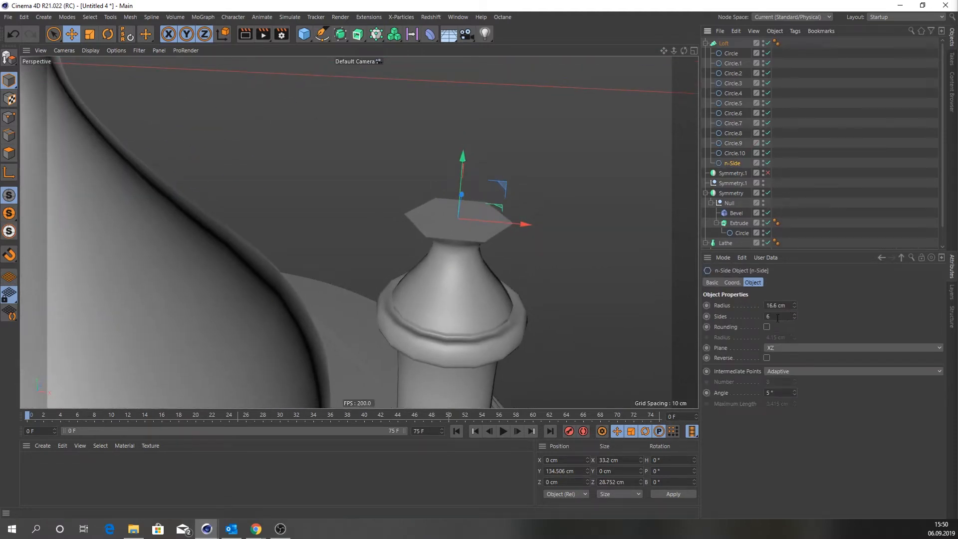
pyautogui.moveTo(787, 317); pyautogui.dragTo(741, 316)
pyautogui.write('30')
pyautogui.press('Return')
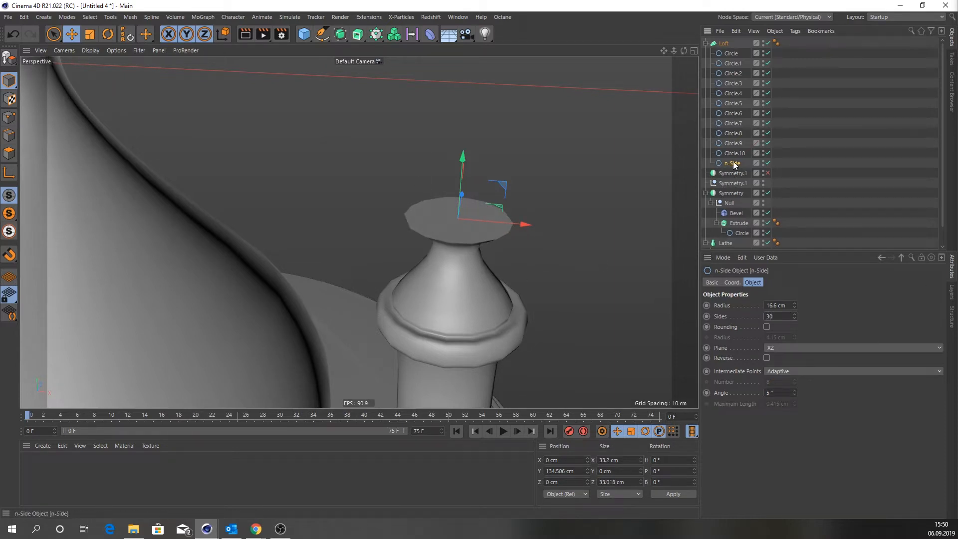
pyautogui.click(9, 57)
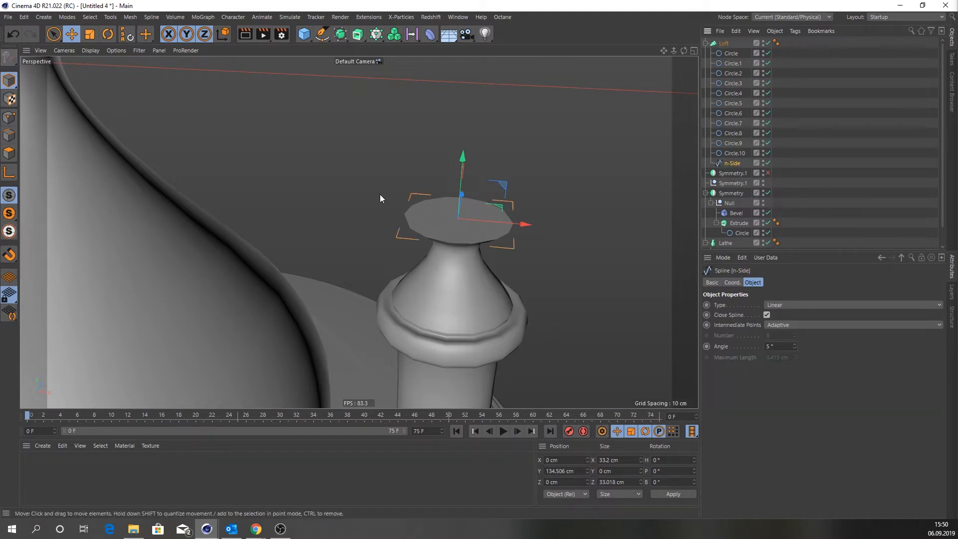
# Step: Select every third point around the n-Side spline and scale those points inwards to create a ten-pointed star profile
pyautogui.click(9, 117)
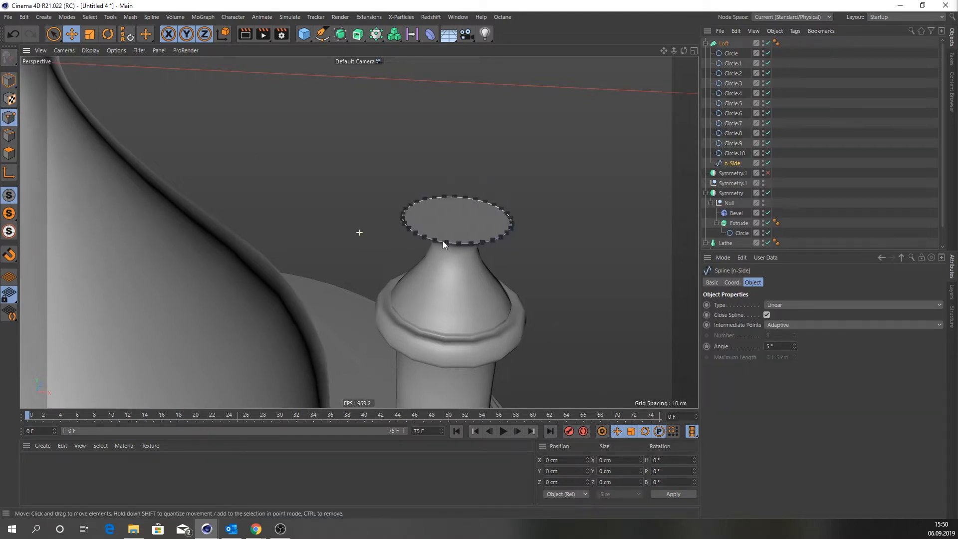
pyautogui.scroll(5, 442, 241)
pyautogui.keyDown('alt'); pyautogui.moveTo(448, 234); pyautogui.dragTo(445, 263); pyautogui.keyUp('alt')
pyautogui.click(435, 267)
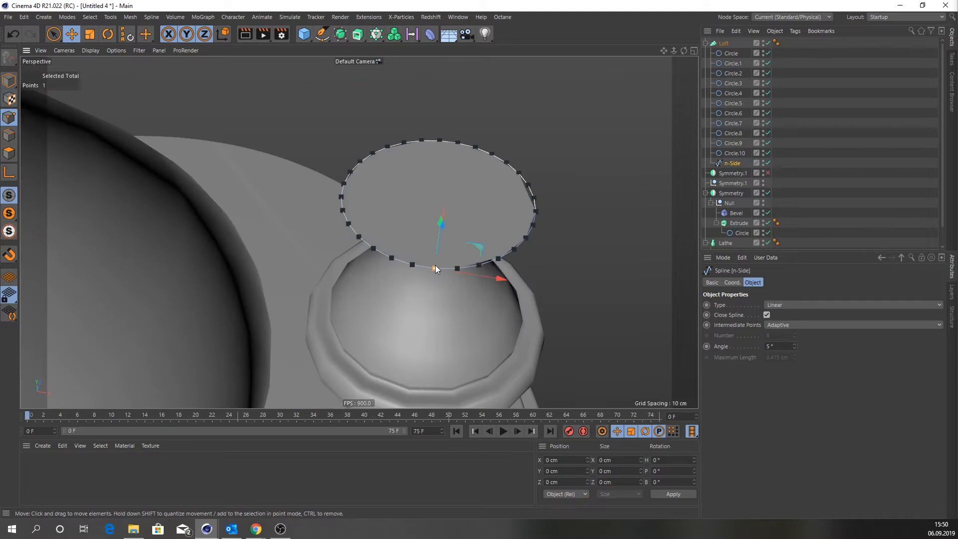
pyautogui.keyDown('shift'); pyautogui.click(373, 249); pyautogui.keyUp('shift')
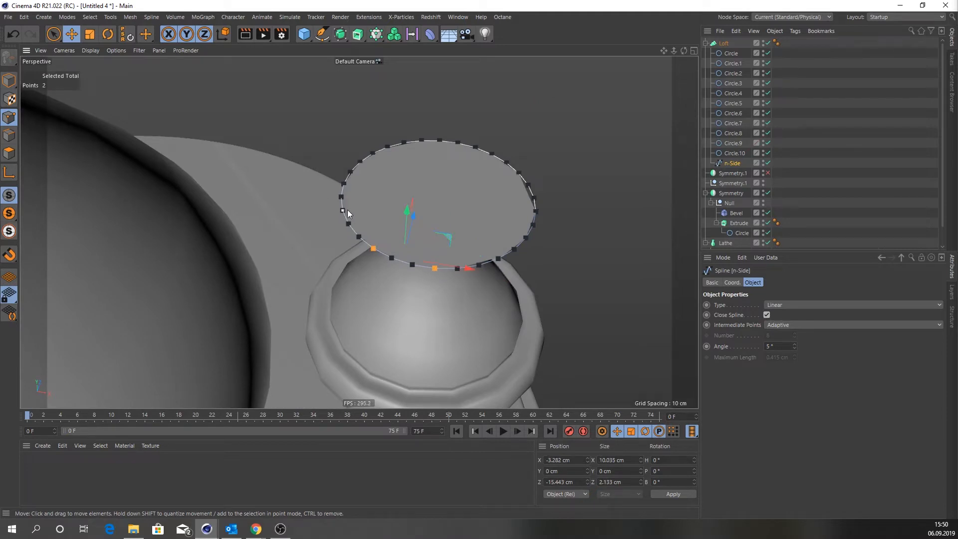
pyautogui.keyDown('shift'); pyautogui.click(343, 210); pyautogui.keyUp('shift')
pyautogui.keyDown('shift'); pyautogui.click(350, 173); pyautogui.keyUp('shift')
pyautogui.keyDown('shift'); pyautogui.click(388, 146); pyautogui.keyUp('shift')
pyautogui.keyDown('shift'); pyautogui.click(439, 141); pyautogui.keyUp('shift')
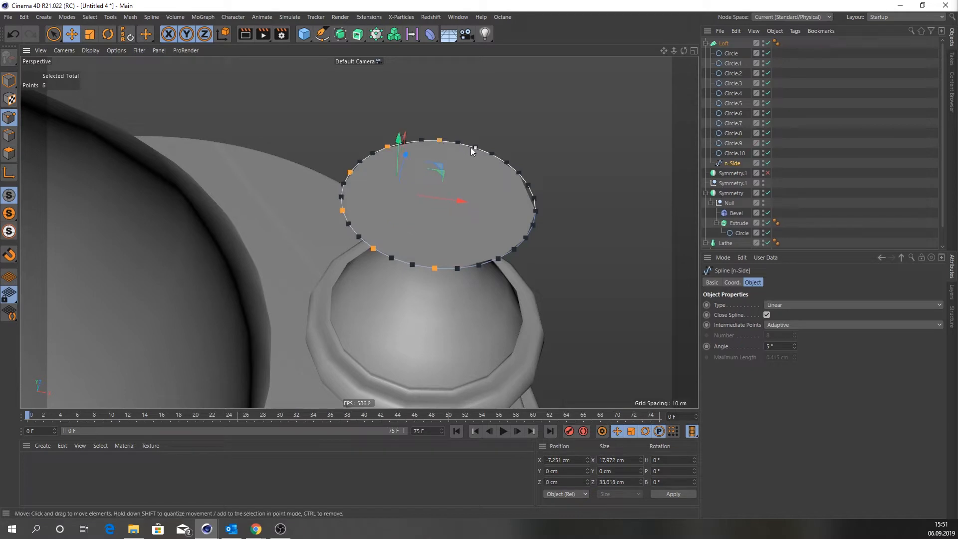
pyautogui.keyDown('shift'); pyautogui.click(492, 154); pyautogui.keyUp('shift')
pyautogui.keyDown('shift'); pyautogui.click(529, 186); pyautogui.keyUp('shift')
pyautogui.keyDown('shift'); pyautogui.click(533, 226); pyautogui.keyUp('shift')
pyautogui.keyDown('shift'); pyautogui.click(498, 258); pyautogui.keyUp('shift')
pyautogui.press('t')
pyautogui.moveTo(571, 249); pyautogui.dragTo(354, 220)
# Step: Enable Organic Form on the Loft and set its Mesh Subdivision U to 100
pyautogui.moveTo(442, 232)
pyautogui.keyDown('alt'); pyautogui.mouseDown()
pyautogui.moveTo(450, 166)
pyautogui.moveTo(442, 113)
pyautogui.moveTo(455, 209)
pyautogui.moveTo(445, 242)
pyautogui.mouseUp(); pyautogui.keyUp('alt')
pyautogui.click(723, 43)
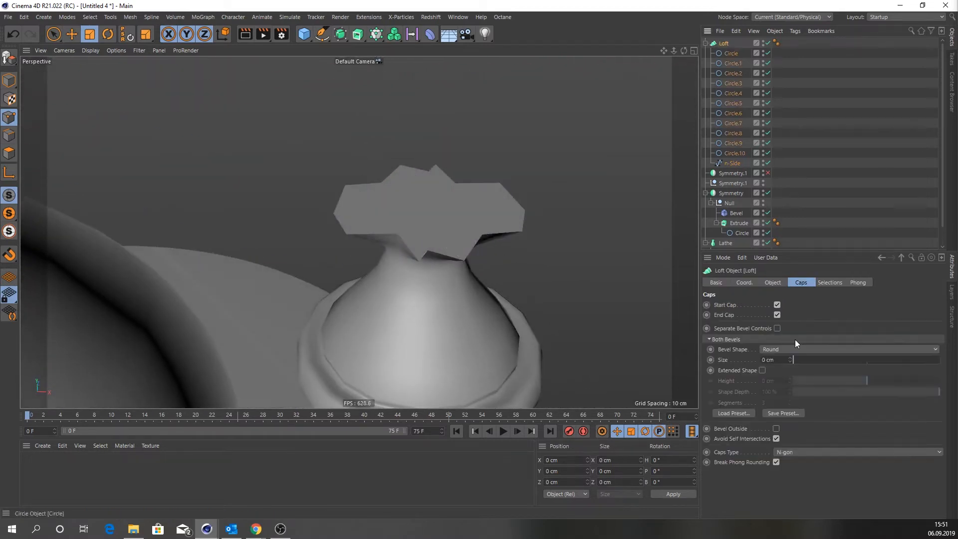
pyautogui.click(772, 283)
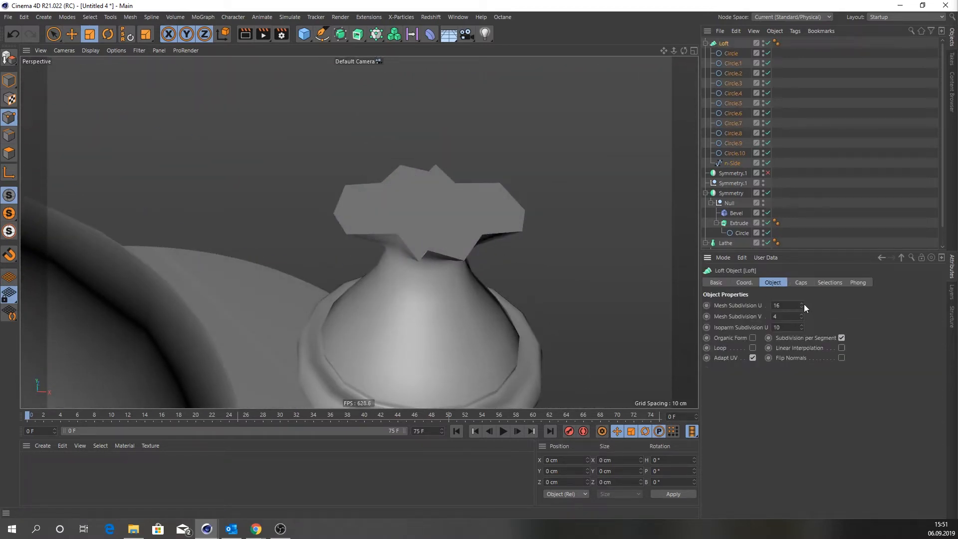
pyautogui.moveTo(801, 306); pyautogui.dragTo(834, 303)
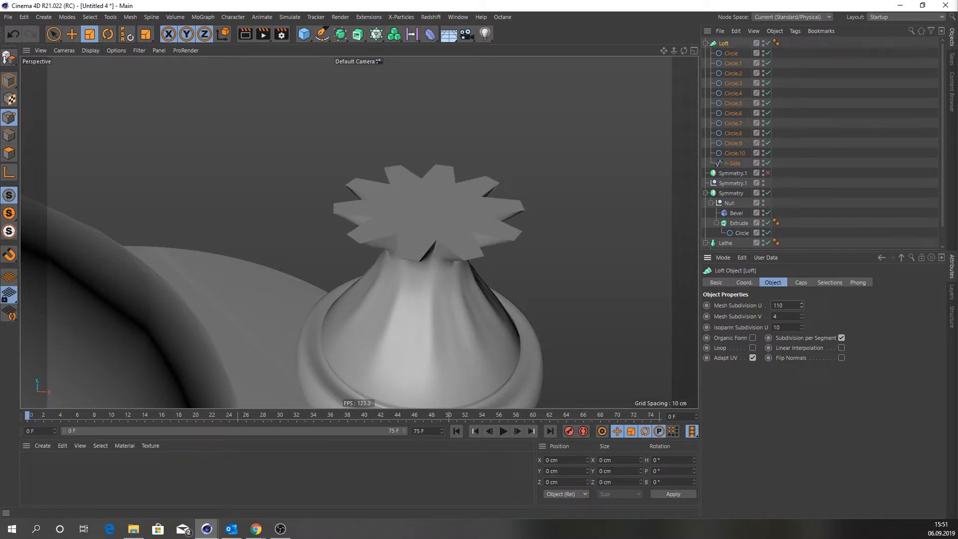
pyautogui.keyDown('alt'); pyautogui.moveTo(444, 270); pyautogui.dragTo(469, 309); pyautogui.keyUp('alt')
pyautogui.click(754, 338)
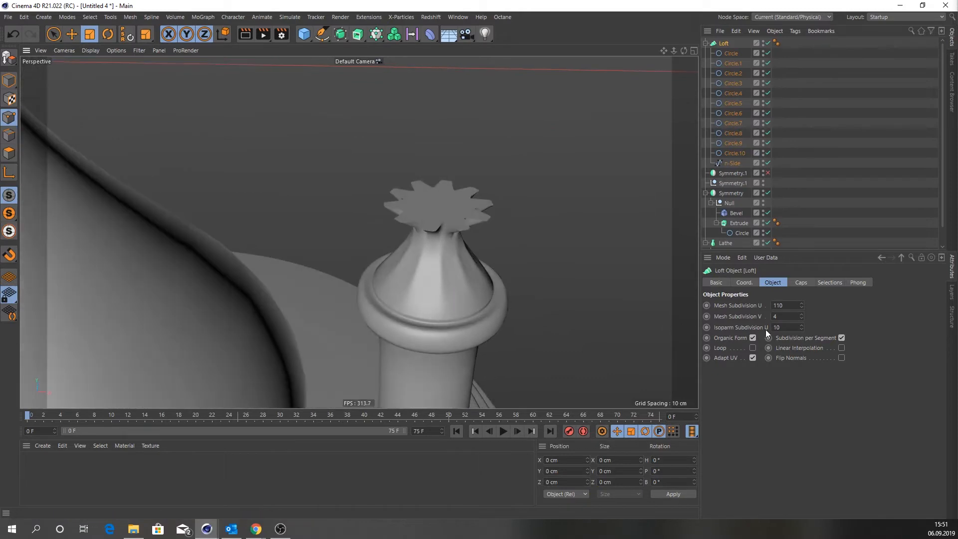
pyautogui.moveTo(802, 307); pyautogui.dragTo(802, 304)
# Step: Switch the viewport to Gouraud shading with lines to show the pillar's mesh
pyautogui.moveTo(509, 278)
pyautogui.keyDown('alt'); pyautogui.mouseDown()
pyautogui.moveTo(436, 256)
pyautogui.moveTo(443, 226)
pyautogui.moveTo(430, 280)
pyautogui.moveTo(434, 295)
pyautogui.moveTo(439, 289)
pyautogui.mouseUp(); pyautogui.keyUp('alt')
pyautogui.press('n')
pyautogui.press('b')
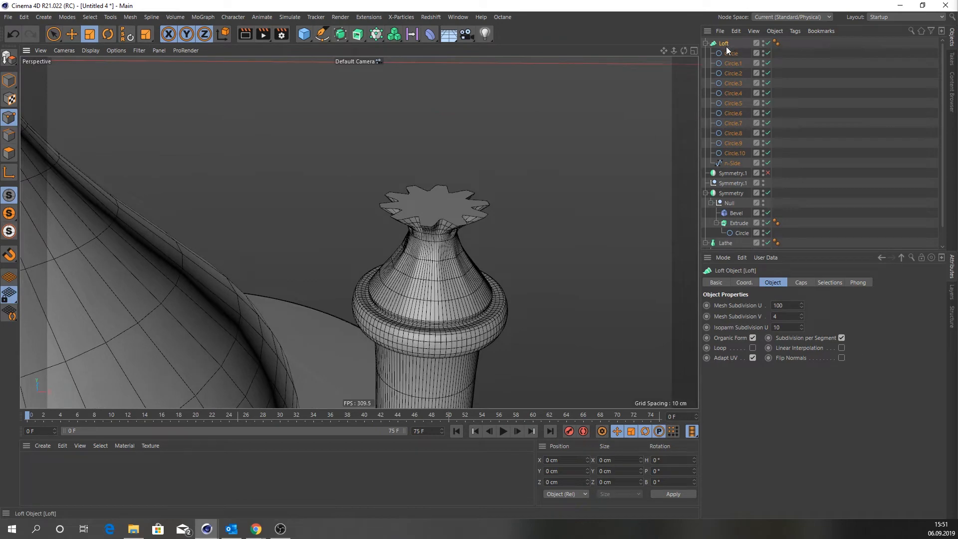
# Step: Duplicate the star-shaped spline upwards to about 210 cm in Y and rotate the copy's heading by 90° to twist the pillar
pyautogui.click(734, 162)
pyautogui.click(9, 80)
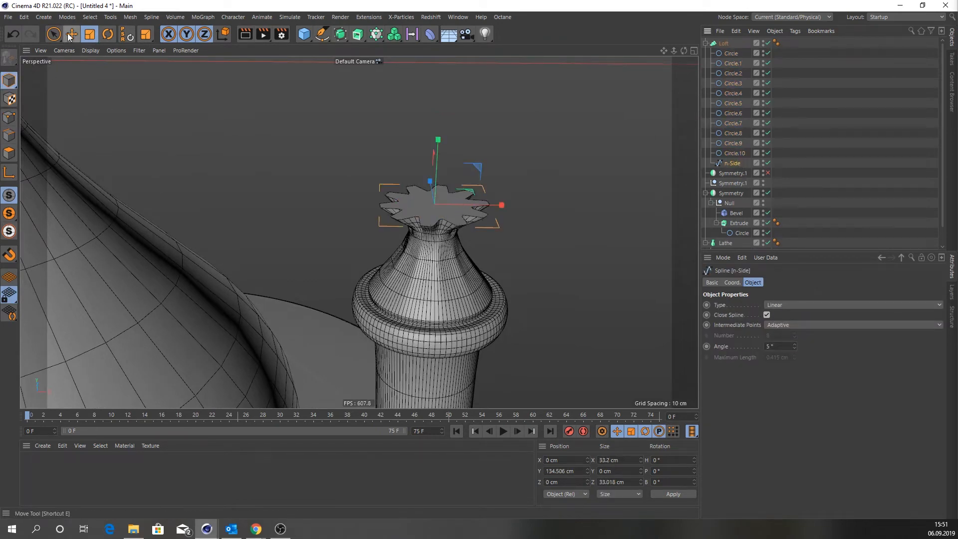
pyautogui.click(70, 34)
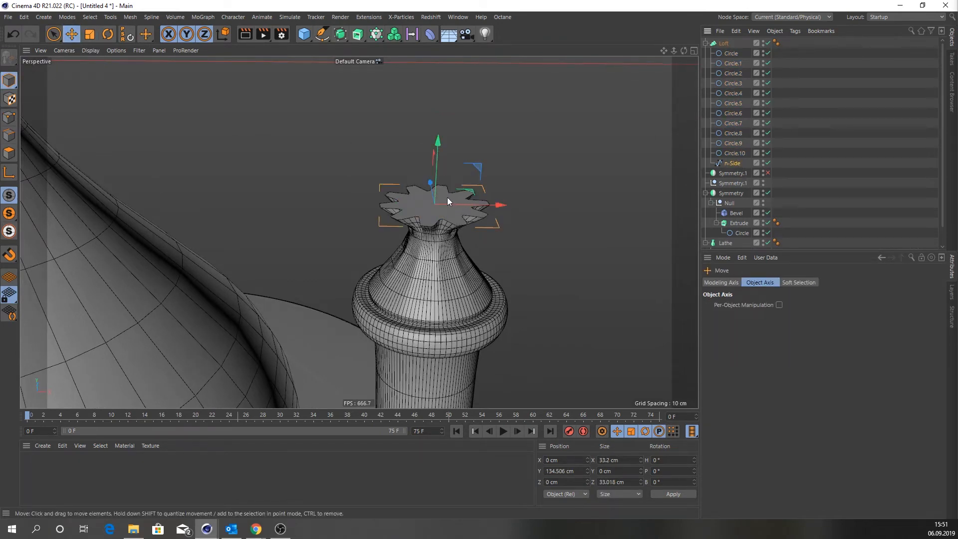
pyautogui.scroll(-5, 448, 196)
pyautogui.keyDown('alt'); pyautogui.moveTo(451, 250); pyautogui.dragTo(412, 61); pyautogui.keyUp('alt')
pyautogui.press('r')
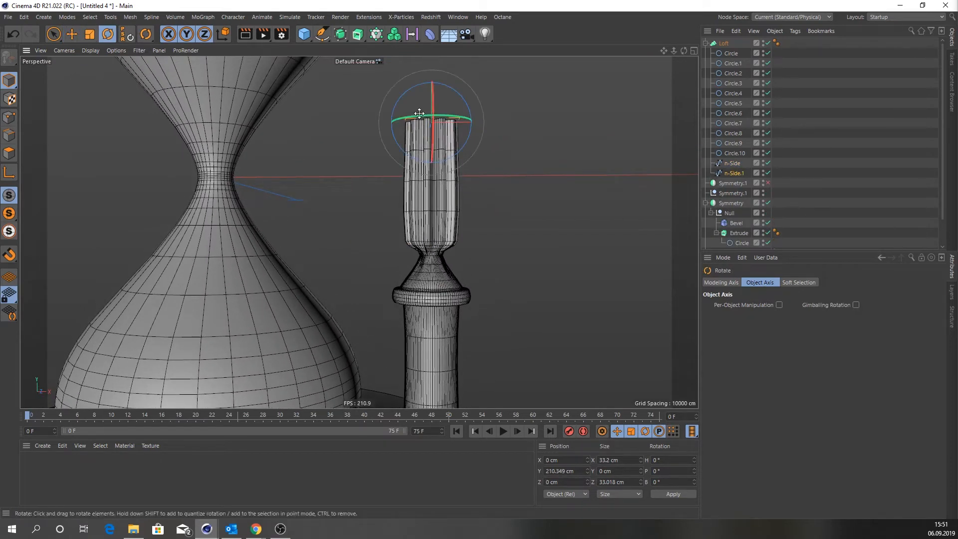
pyautogui.moveTo(414, 116); pyautogui.dragTo(523, 135)
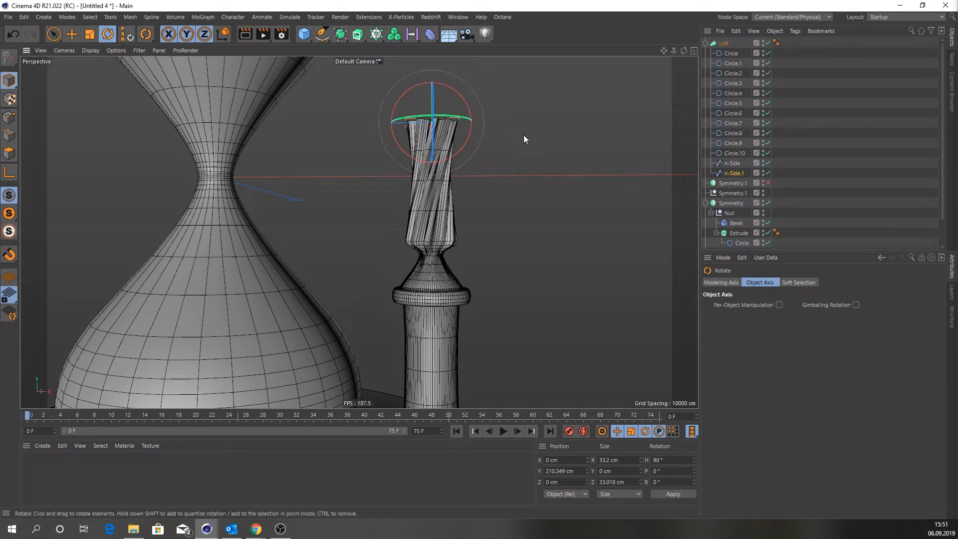
# Step: Set the Loft's Mesh Subdivision V to 40 to refine the twisted section along the pillar's length
pyautogui.keyDown('alt'); pyautogui.moveTo(428, 177); pyautogui.dragTo(472, 157, button='right'); pyautogui.keyUp('alt')
pyautogui.keyDown('alt'); pyautogui.moveTo(454, 165); pyautogui.dragTo(411, 191); pyautogui.keyUp('alt')
pyautogui.click(723, 44)
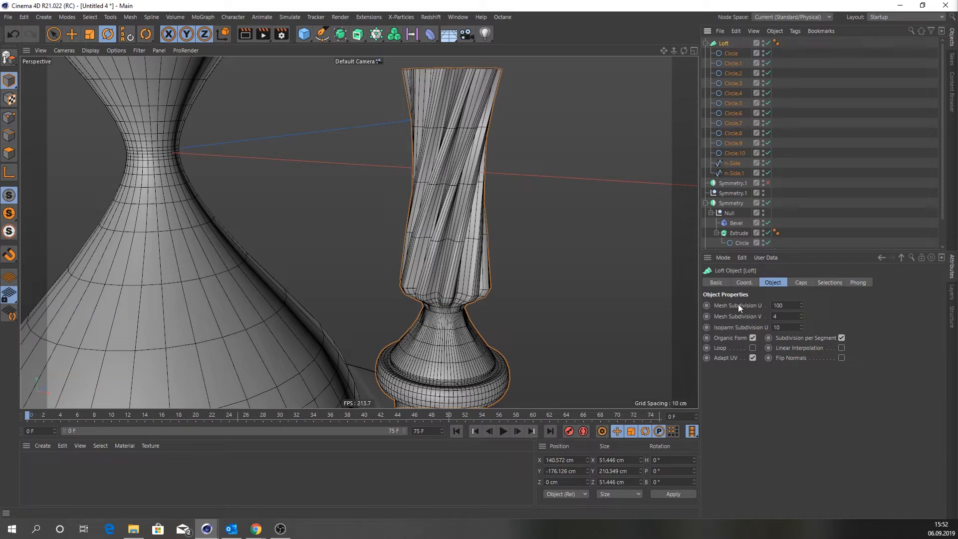
pyautogui.moveTo(800, 316); pyautogui.dragTo(801, 302)
pyautogui.keyDown('alt'); pyautogui.moveTo(400, 207); pyautogui.dragTo(478, 309); pyautogui.keyUp('alt')
pyautogui.scroll(5, 452, 323)
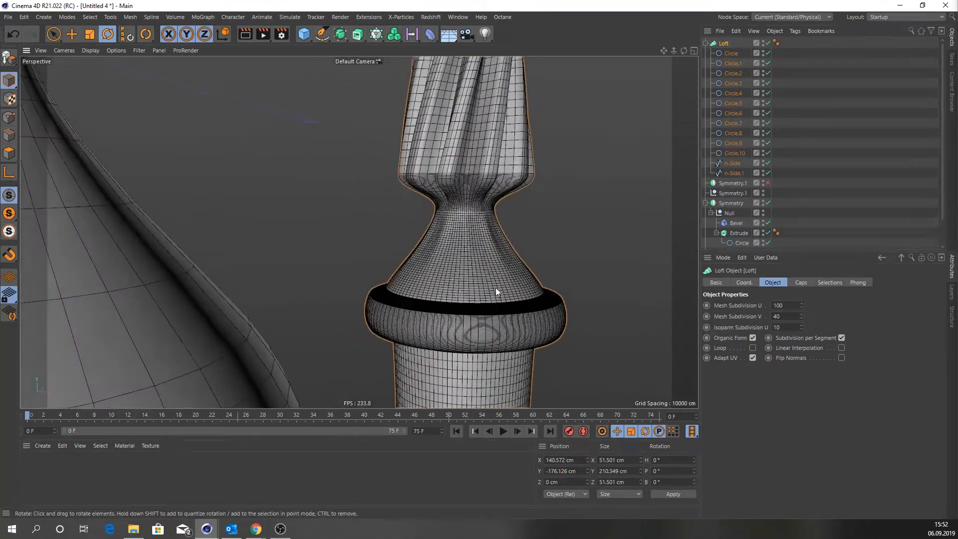
# Step: Clear the selection and show the viewport in Gouraud shading without lines to inspect the twisted pillar section
pyautogui.scroll(-4, 496, 288)
pyautogui.keyDown('alt'); pyautogui.moveTo(480, 272); pyautogui.dragTo(474, 177); pyautogui.keyUp('alt')
pyautogui.click(523, 203)
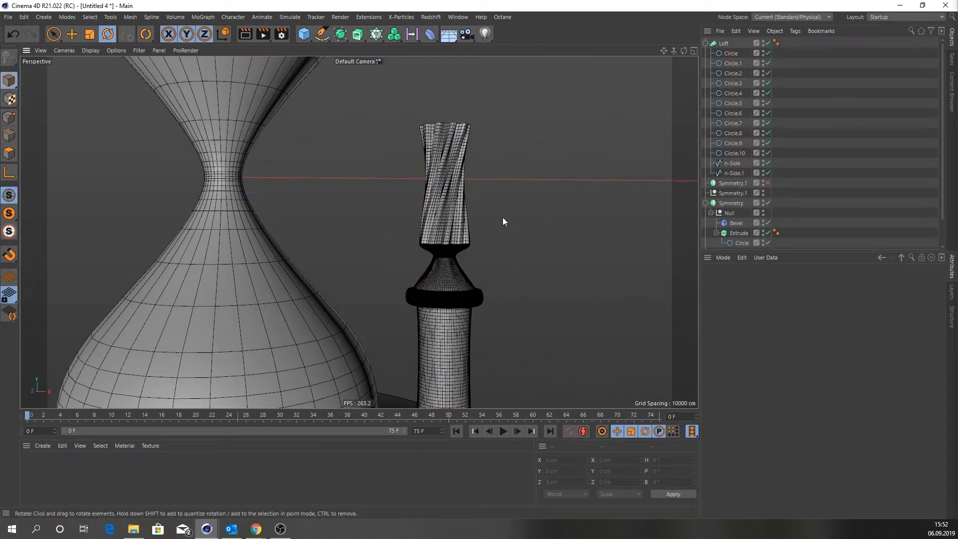
pyautogui.press('m')
pyautogui.press('b')
pyautogui.press('m')
pyautogui.press('Escape')
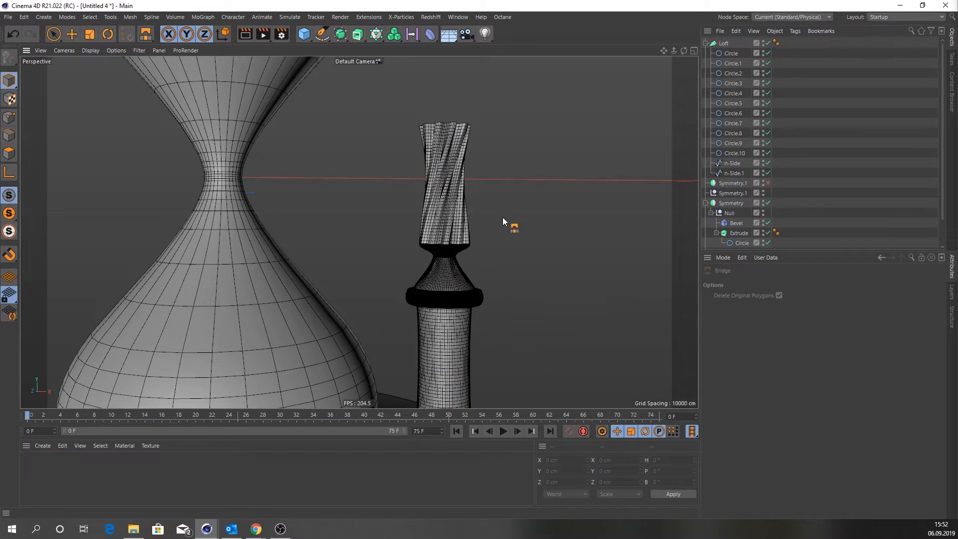
pyautogui.press('n')
pyautogui.press('a')
pyautogui.scroll(4, 460, 243)
pyautogui.moveTo(454, 252)
pyautogui.keyDown('alt'); pyautogui.mouseDown()
pyautogui.moveTo(451, 268)
pyautogui.moveTo(477, 258)
pyautogui.mouseUp(); pyautogui.keyUp('alt')
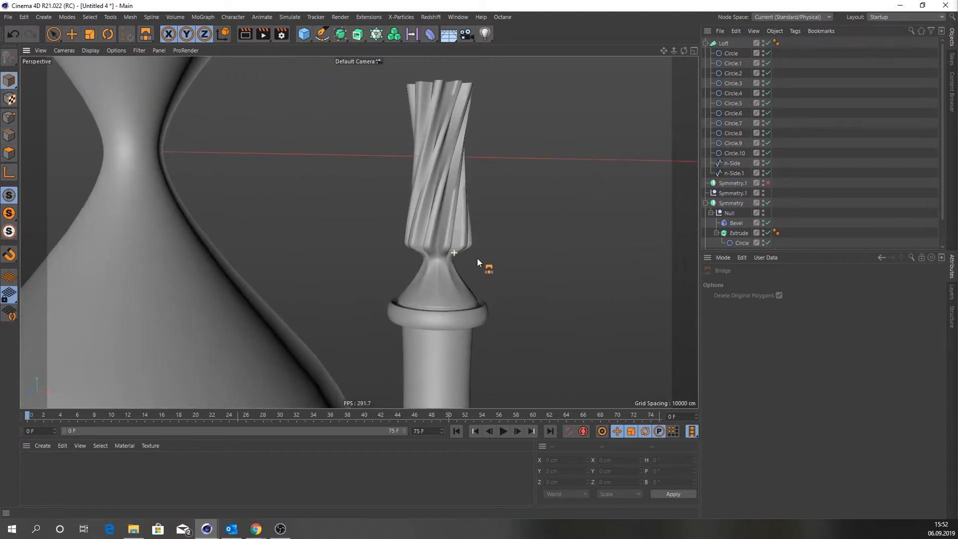
# Step: Duplicate Circle.10 at the pillar's neck down to about 122.5 cm in Y and place the copy before Circle.10 in the Loft
pyautogui.click(734, 153)
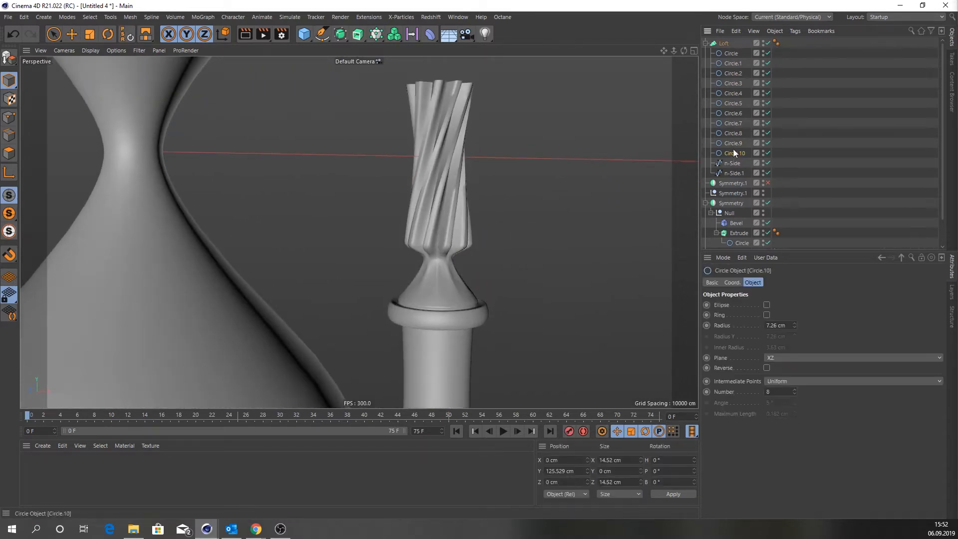
pyautogui.click(72, 34)
pyautogui.scroll(3, 419, 283)
pyautogui.keyDown('ctrl'); pyautogui.moveTo(450, 173); pyautogui.dragTo(446, 186); pyautogui.keyUp('ctrl')
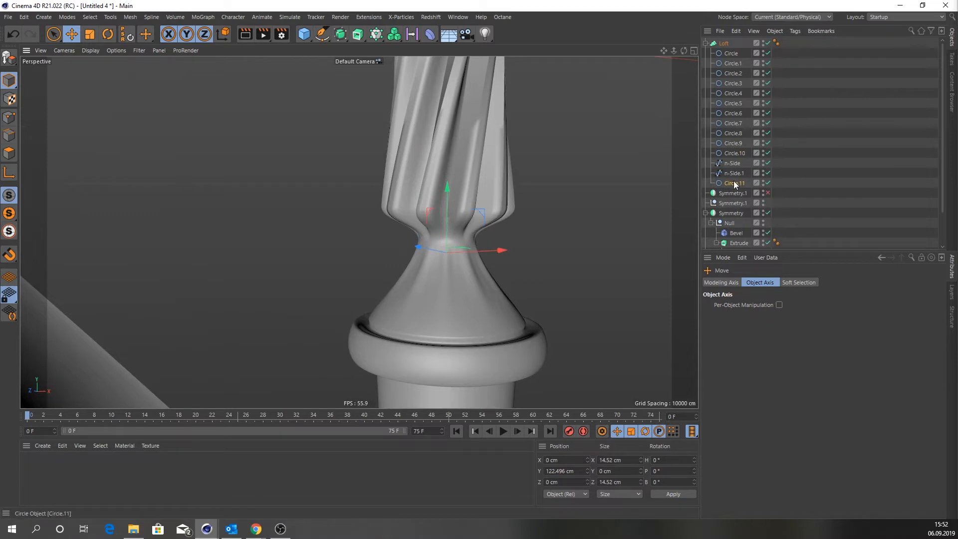
pyautogui.moveTo(732, 181); pyautogui.dragTo(729, 148)
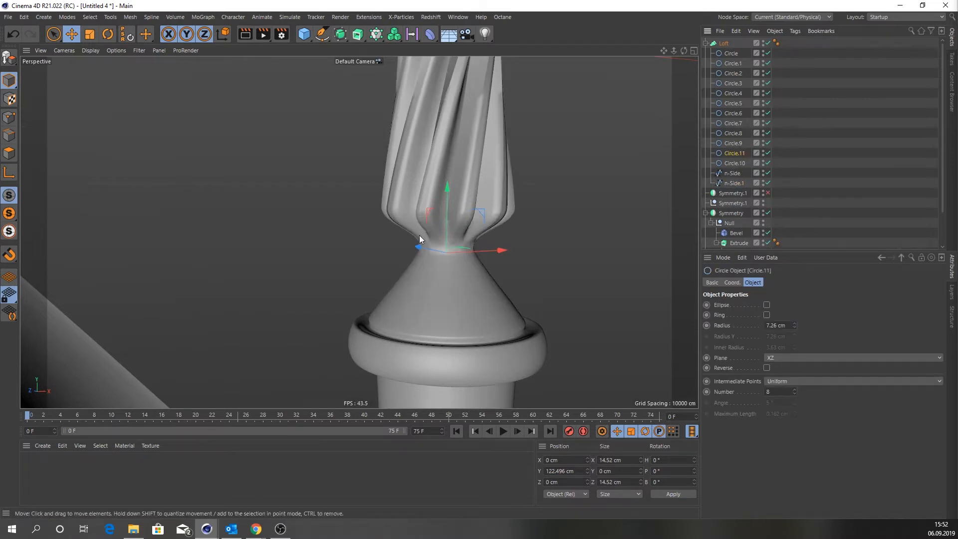
pyautogui.keyDown('alt'); pyautogui.moveTo(420, 235); pyautogui.dragTo(466, 263); pyautogui.keyUp('alt')
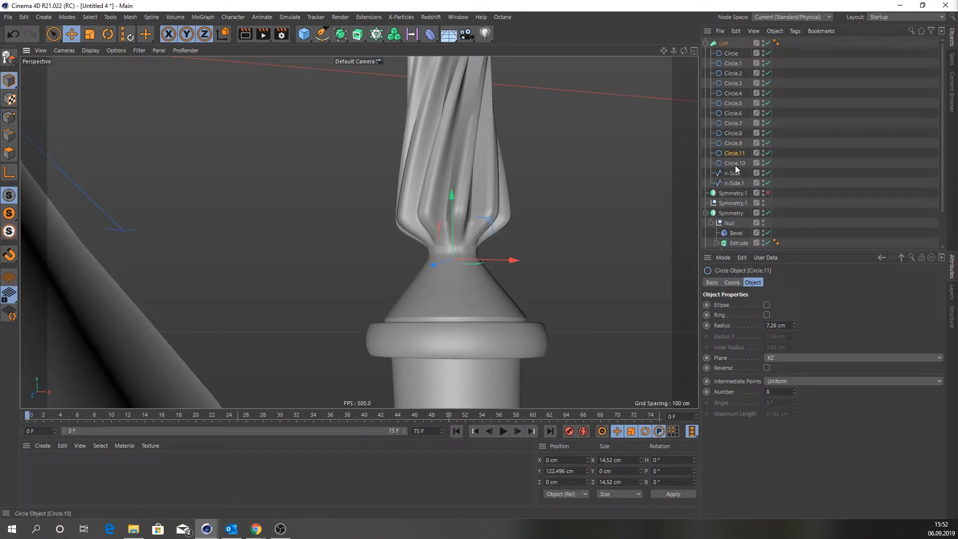
pyautogui.keyDown('alt'); pyautogui.moveTo(479, 206); pyautogui.dragTo(496, 183); pyautogui.keyUp('alt')
pyautogui.click(723, 44)
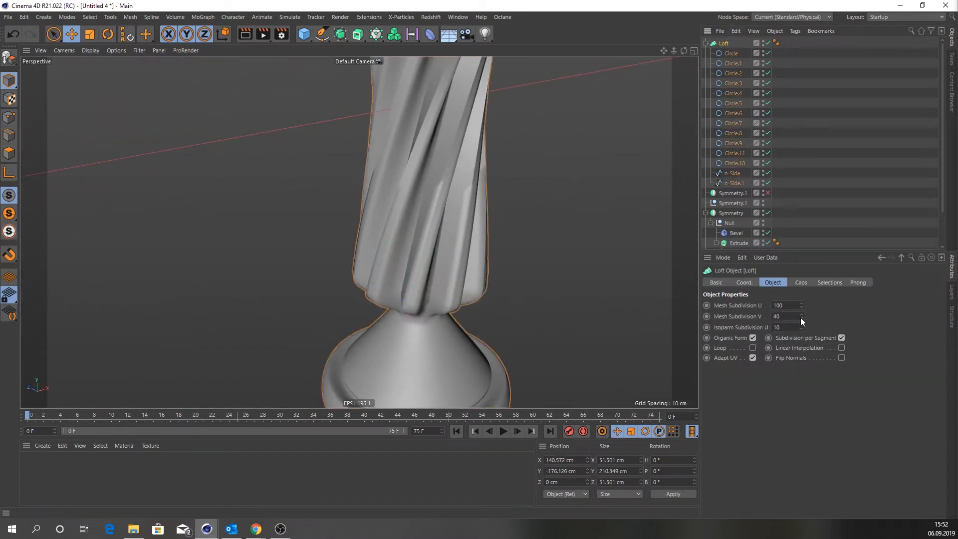
pyautogui.moveTo(802, 317); pyautogui.dragTo(801, 318)
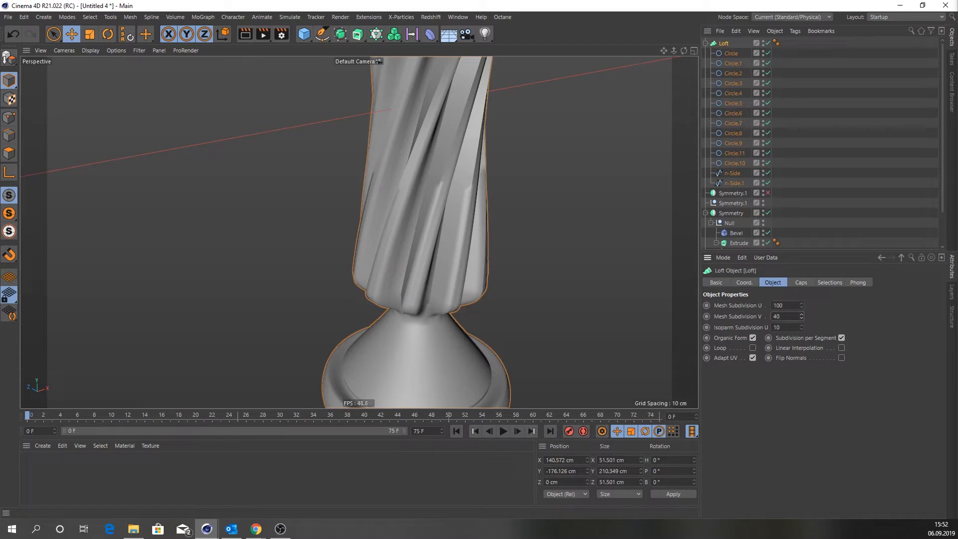
pyautogui.click(753, 337)
pyautogui.click(754, 338)
# Step: Disable Angle Limit on the Loft's Phong tag to smooth the pillar's shading
pyautogui.keyDown('alt'); pyautogui.moveTo(412, 213); pyautogui.dragTo(334, 172); pyautogui.keyUp('alt')
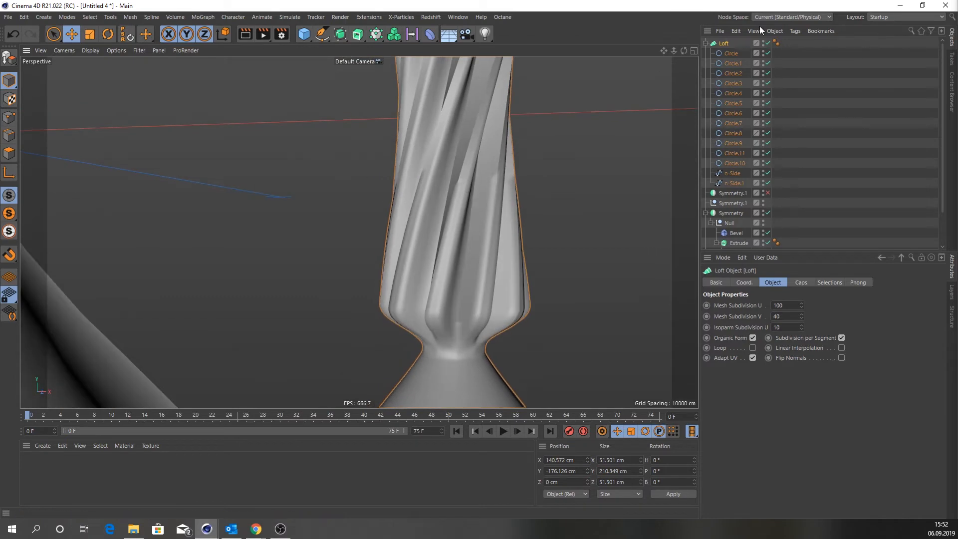
pyautogui.click(777, 42)
pyautogui.click(758, 305)
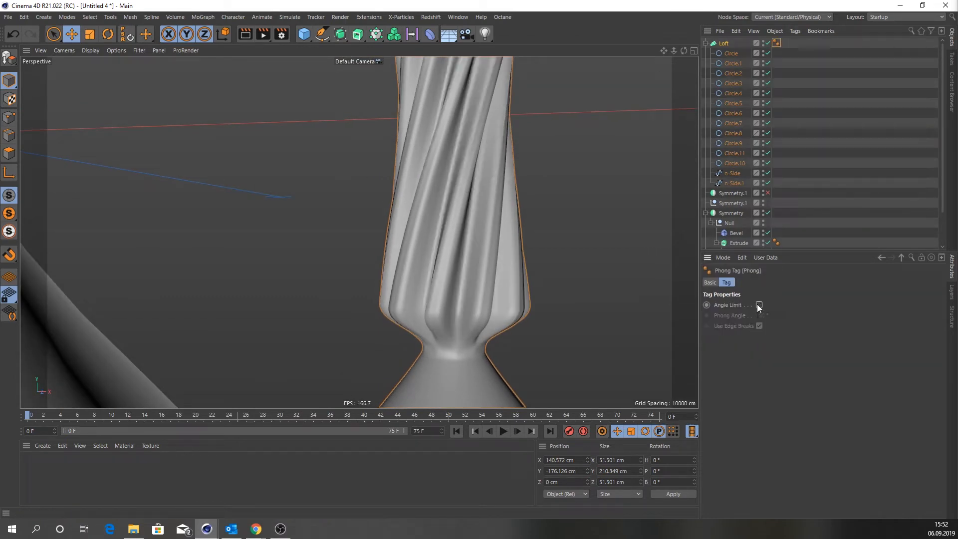
pyautogui.keyDown('alt'); pyautogui.moveTo(517, 201); pyautogui.dragTo(434, 145); pyautogui.keyUp('alt')
pyautogui.keyDown('alt'); pyautogui.moveTo(571, 221); pyautogui.dragTo(473, 213); pyautogui.keyUp('alt')
pyautogui.scroll(-6, 471, 211)
pyautogui.keyDown('alt'); pyautogui.moveTo(463, 193); pyautogui.dragTo(451, 210, button='middle'); pyautogui.keyUp('alt')
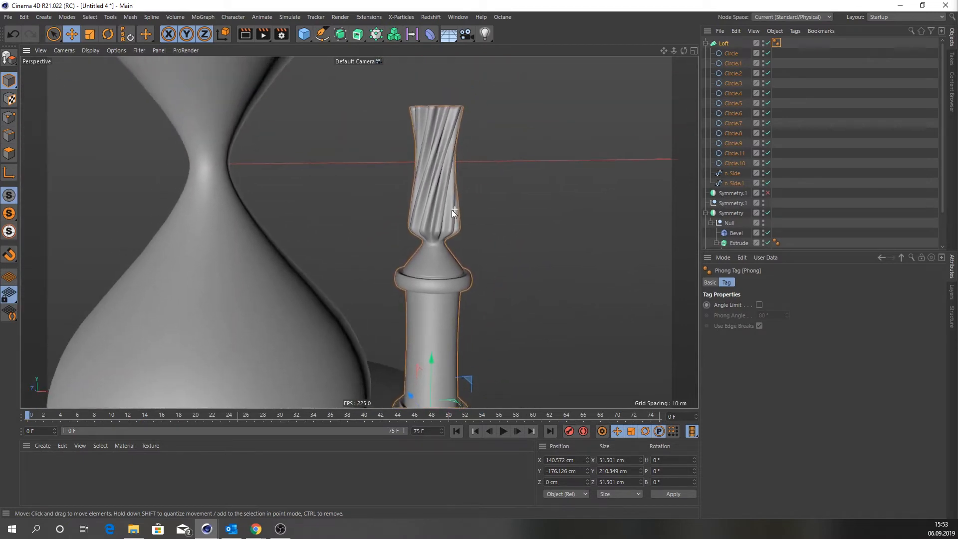
pyautogui.scroll(-1, 451, 210)
# Step: Duplicate Circle.10 to the end of the Loft's splines and move the copy up to about 219.5 cm in Y
pyautogui.click(731, 163)
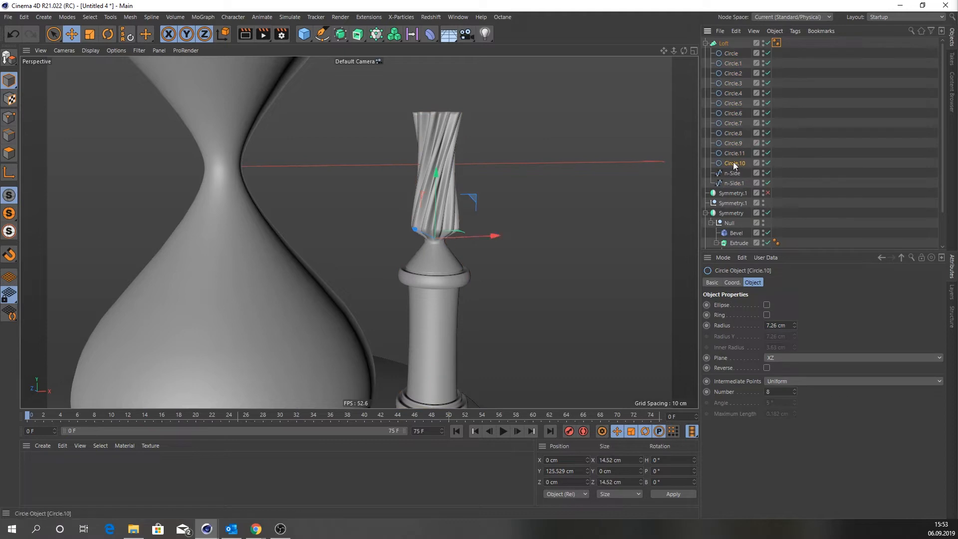
pyautogui.keyDown('ctrl'); pyautogui.moveTo(732, 175); pyautogui.dragTo(735, 188); pyautogui.keyUp('ctrl')
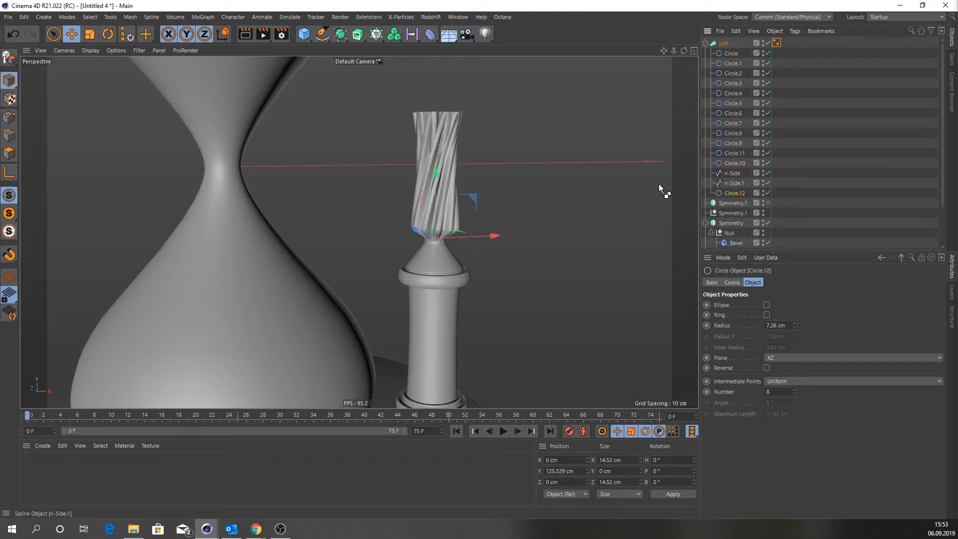
pyautogui.moveTo(437, 171); pyautogui.dragTo(440, 35)
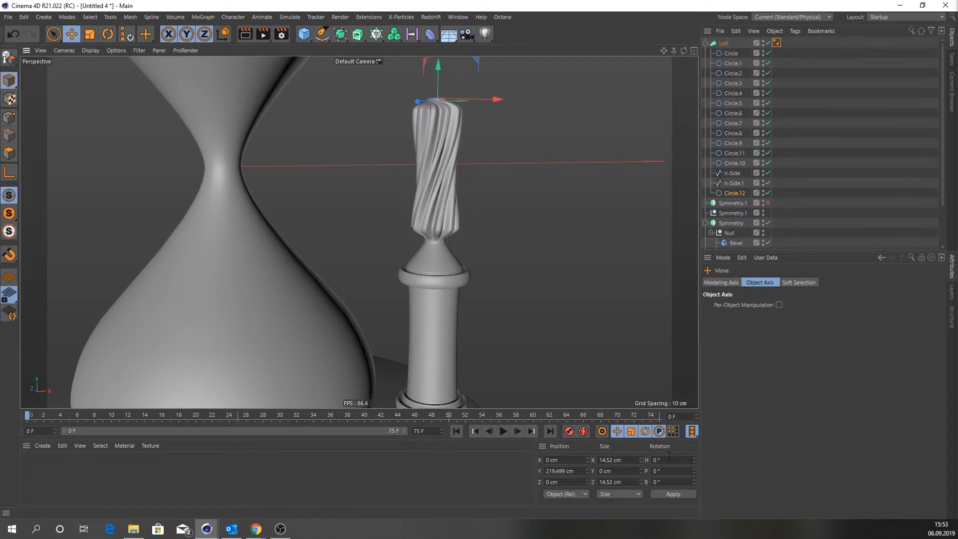
pyautogui.keyDown('alt'); pyautogui.moveTo(452, 118); pyautogui.dragTo(451, 159, button='middle'); pyautogui.keyUp('alt')
# Step: Set the heading rotation of the neck circle above the twisted section to 90° to align it with the twist
pyautogui.press('r')
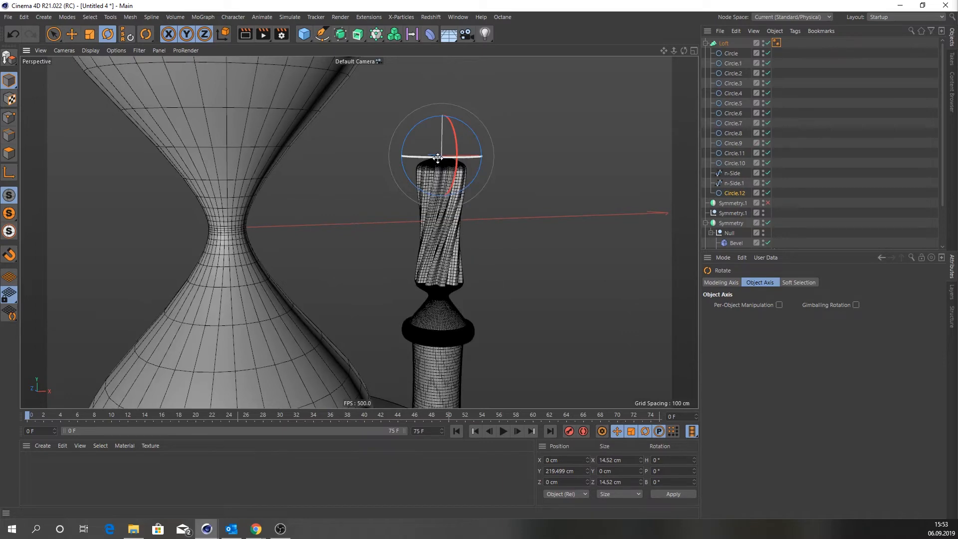
pyautogui.keyDown('alt'); pyautogui.moveTo(438, 161); pyautogui.dragTo(583, 150, button='right'); pyautogui.keyUp('alt')
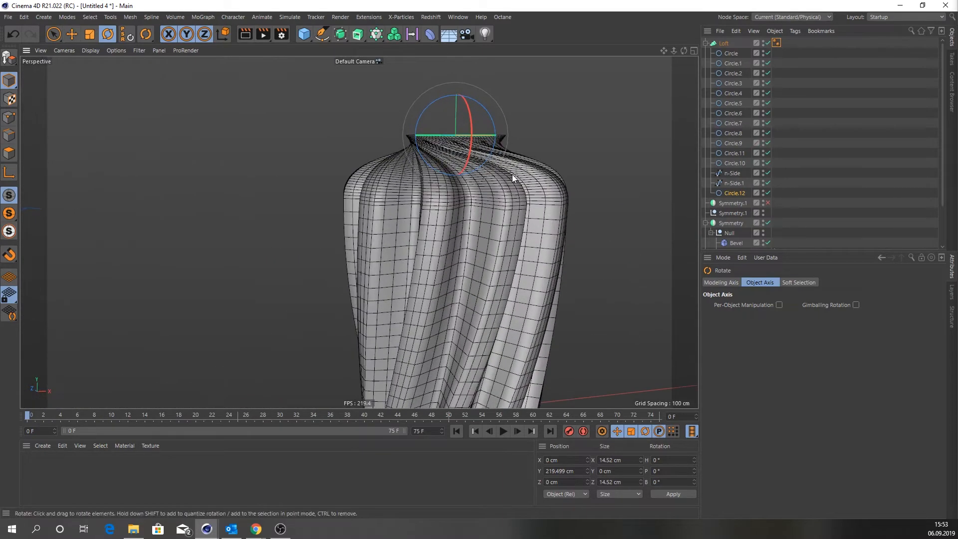
pyautogui.moveTo(459, 147); pyautogui.dragTo(474, 140)
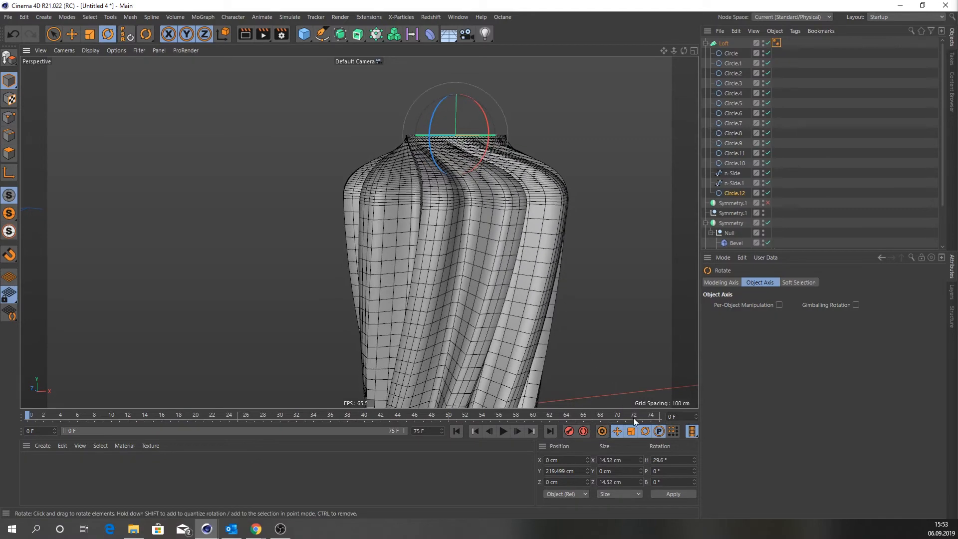
pyautogui.doubleClick(661, 460)
pyautogui.write('90')
pyautogui.press('Return')
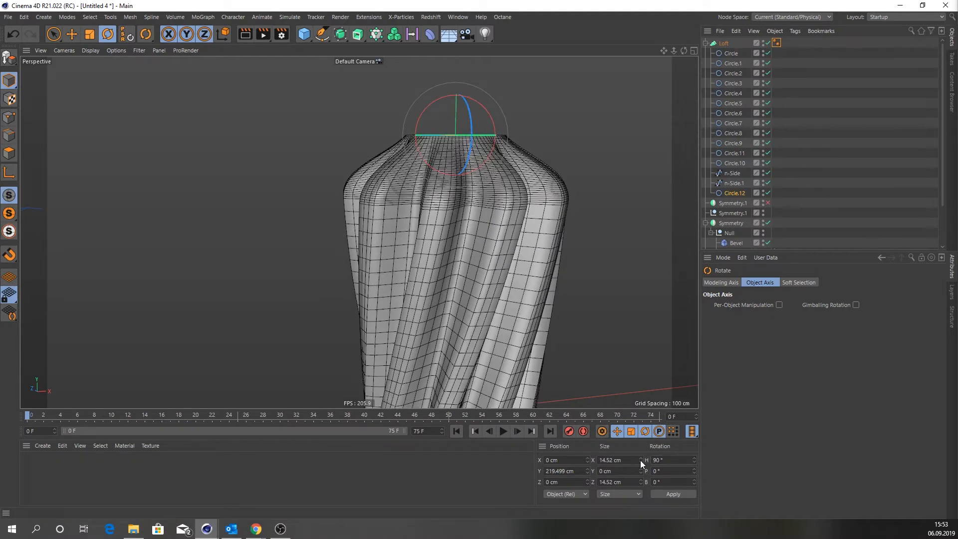
pyautogui.keyDown('alt'); pyautogui.moveTo(493, 175); pyautogui.dragTo(374, 194, button='right'); pyautogui.keyUp('alt')
pyautogui.keyDown('alt'); pyautogui.moveTo(502, 268); pyautogui.dragTo(490, 241); pyautogui.keyUp('alt')
pyautogui.keyDown('alt'); pyautogui.moveTo(483, 327); pyautogui.dragTo(469, 278, button='middle'); pyautogui.keyUp('alt')
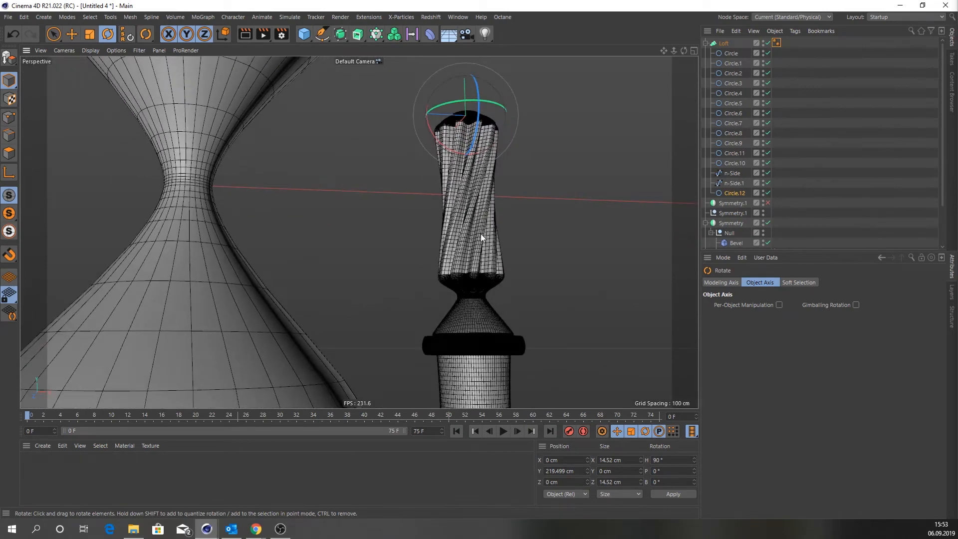
pyautogui.keyDown('alt'); pyautogui.moveTo(481, 234); pyautogui.dragTo(476, 277, button='middle'); pyautogui.keyUp('alt')
# Step: Lower the pillar's top circle to about 234.3 cm in Y and scale its copy up to about 45.3 cm
pyautogui.keyDown('alt'); pyautogui.moveTo(493, 375); pyautogui.dragTo(444, 172); pyautogui.keyUp('alt')
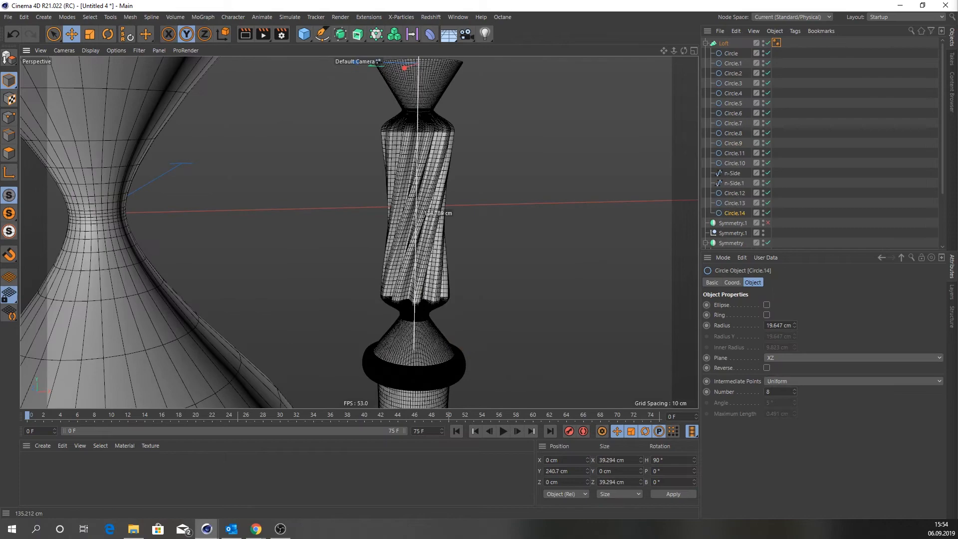
pyautogui.moveTo(414, 262); pyautogui.dragTo(415, 276)
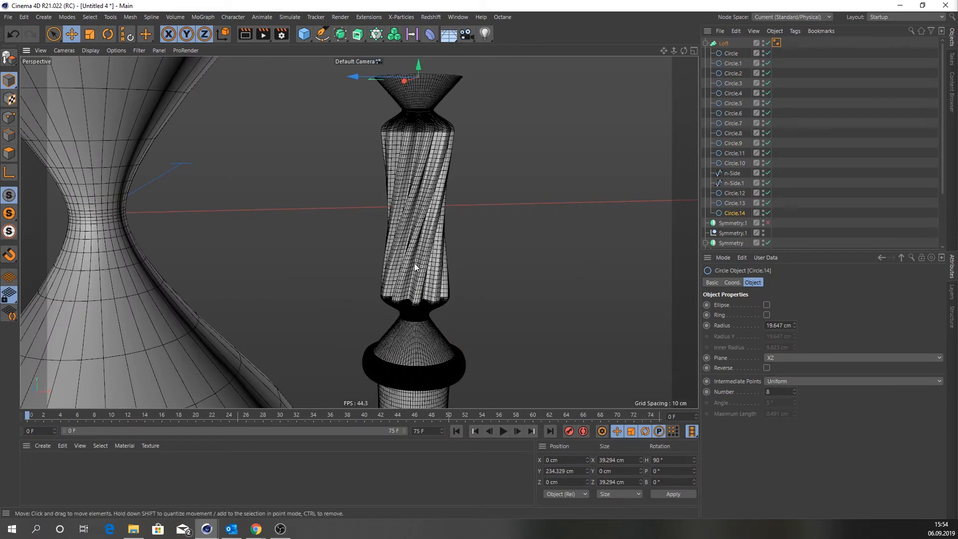
pyautogui.scroll(-5, 410, 220)
pyautogui.keyDown('alt'); pyautogui.moveTo(397, 164); pyautogui.dragTo(402, 264, button='middle'); pyautogui.keyUp('alt')
pyautogui.scroll(7, 442, 176)
pyautogui.press('t')
pyautogui.moveTo(569, 282); pyautogui.dragTo(596, 281)
pyautogui.scroll(-3, 423, 220)
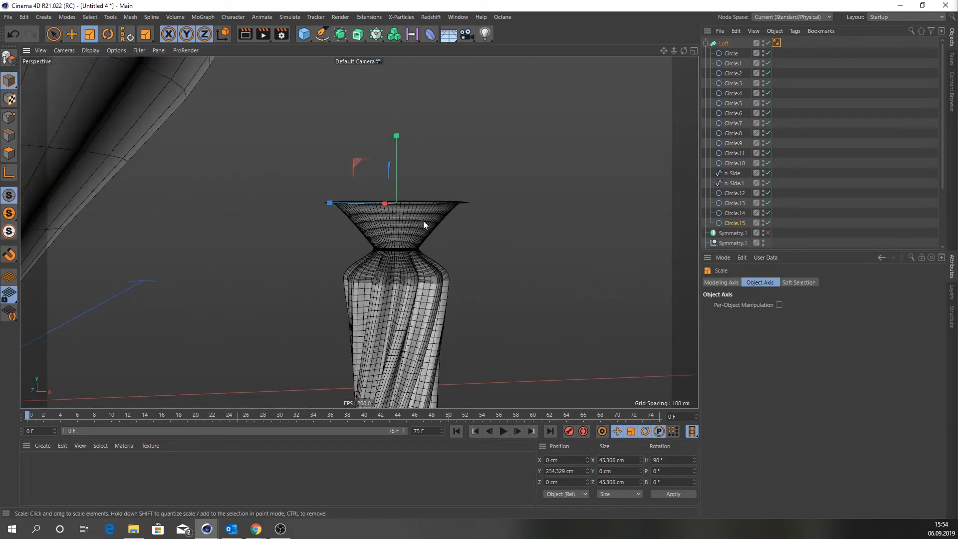
# Step: Duplicate the wide collar circle slightly upwards and scale a circle down to narrow the collar's top edge
pyautogui.press('e')
pyautogui.keyDown('ctrl'); pyautogui.moveTo(396, 151); pyautogui.dragTo(395, 136); pyautogui.keyUp('ctrl')
pyautogui.scroll(-2, 439, 214)
pyautogui.keyDown('alt'); pyautogui.moveTo(440, 213); pyautogui.dragTo(438, 221, button='middle'); pyautogui.keyUp('alt')
pyautogui.press('t')
pyautogui.moveTo(501, 227); pyautogui.dragTo(484, 227)
# Step: Duplicate the top circle upwards in two stages to extend the pillar's upper shaft towards the top disc
pyautogui.press('e')
pyautogui.keyDown('ctrl'); pyautogui.moveTo(398, 131); pyautogui.dragTo(397, 35); pyautogui.keyUp('ctrl')
pyautogui.scroll(-5, 389, 165)
pyautogui.keyDown('ctrl'); pyautogui.moveTo(387, 107); pyautogui.dragTo(387, 63); pyautogui.keyUp('ctrl')
# Step: Widen the shaft's top circle, then duplicate it slightly upwards and scale the copy to about 51.1 cm to form a stepped cap
pyautogui.scroll(-4, 349, 204)
pyautogui.scroll(4, 398, 173)
pyautogui.press('t')
pyautogui.moveTo(433, 192); pyautogui.dragTo(447, 192)
pyautogui.press('e')
pyautogui.keyDown('ctrl'); pyautogui.moveTo(386, 137); pyautogui.dragTo(385, 130); pyautogui.keyUp('ctrl')
pyautogui.press('t')
pyautogui.moveTo(521, 207); pyautogui.dragTo(544, 207)
pyautogui.press('e')
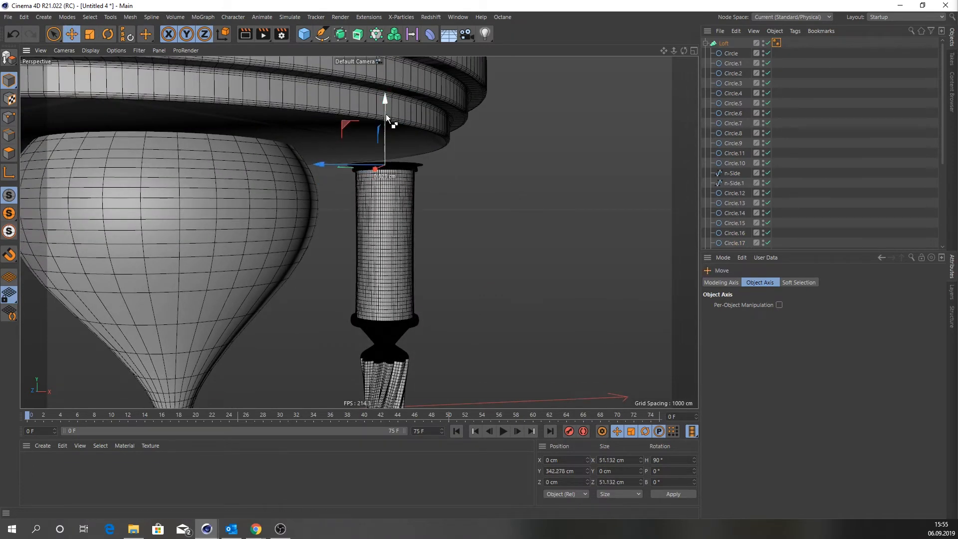
# Step: Duplicate the cap's top circle upwards towards the underside of the upper disc
pyautogui.click(474, 195)
pyautogui.scroll(-5, 412, 173)
pyautogui.keyDown('ctrl'); pyautogui.moveTo(385, 114); pyautogui.dragTo(403, 78); pyautogui.keyUp('ctrl')
pyautogui.scroll(5, 402, 125)
pyautogui.scroll(-5, 742, 194)
# Step: Select the five cap circles from Circle.18 to Circle.22 in the Loft
pyautogui.click(736, 125)
pyautogui.keyDown('shift'); pyautogui.click(736, 144); pyautogui.keyUp('shift')
pyautogui.click(734, 105)
pyautogui.keyDown('shift'); pyautogui.click(735, 144); pyautogui.keyUp('shift')
# Step: Switch the viewport to Gouraud shading without lines and check the pillar from its cap to its base
pyautogui.press('n')
pyautogui.press('a')
pyautogui.scroll(2, 405, 118)
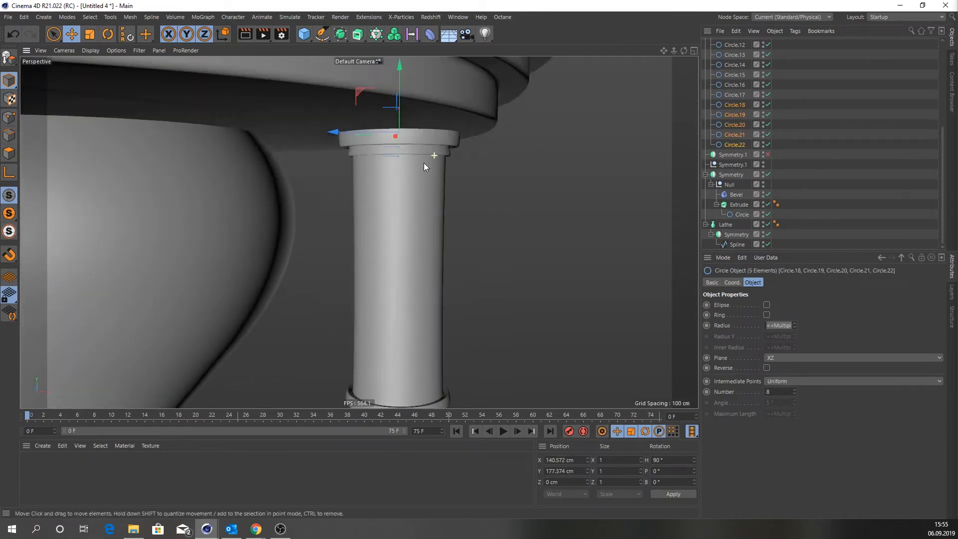
pyautogui.scroll(-5, 424, 162)
pyautogui.moveTo(390, 280)
pyautogui.keyDown('alt'); pyautogui.mouseDown(button='middle')
pyautogui.moveTo(337, 190)
pyautogui.moveTo(349, 166)
pyautogui.mouseUp(button='middle'); pyautogui.keyUp('alt')
pyautogui.scroll(-2, 349, 167)
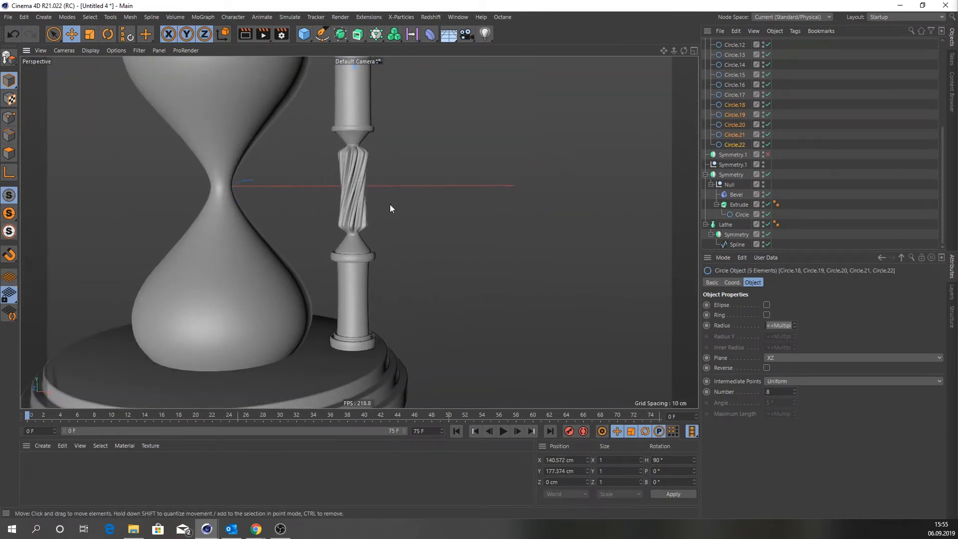
pyautogui.scroll(2, 348, 189)
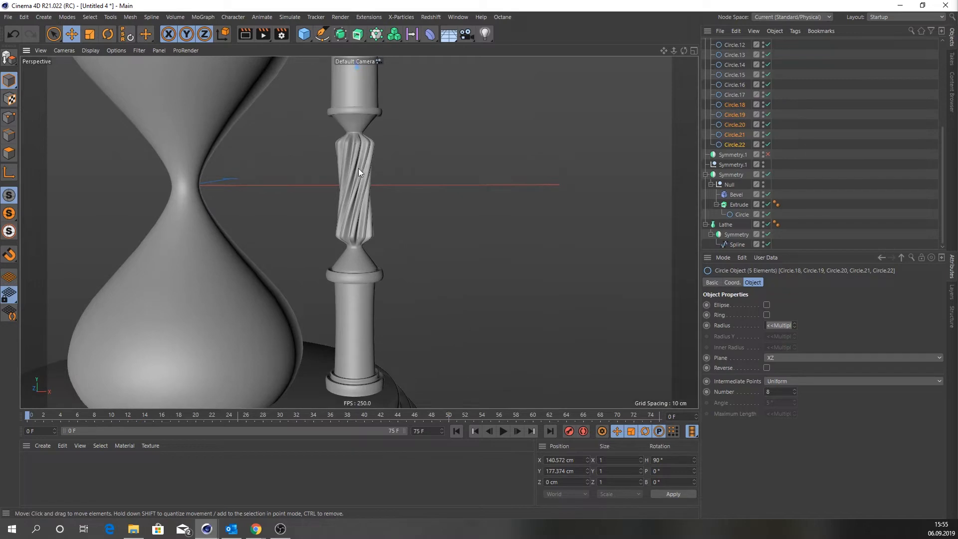
# Step: Enlarge the two n-Side splines of the pillar's twisted middle section together, scaling each about its own axis with Per-Object Manipulation
pyautogui.scroll(5, 763, 100)
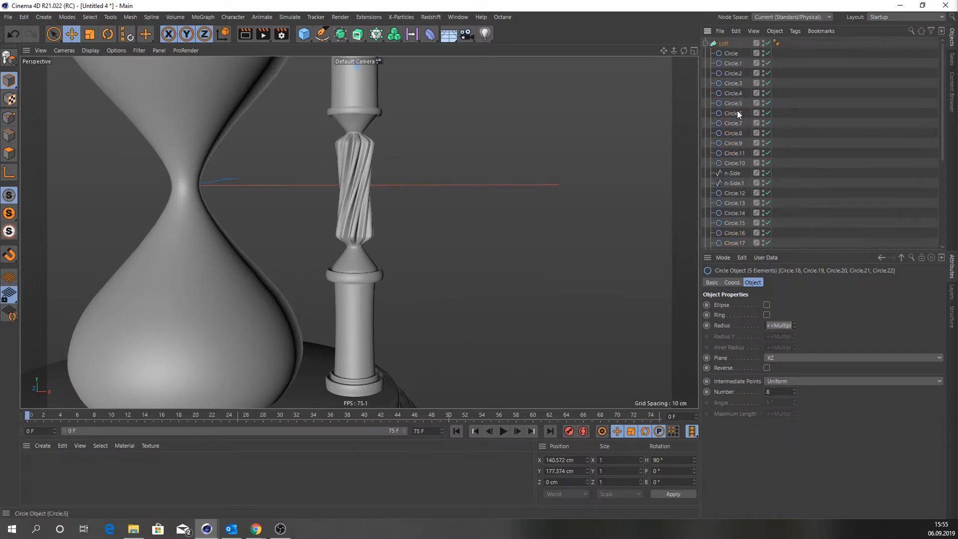
pyautogui.click(733, 173)
pyautogui.keyDown('shift'); pyautogui.click(736, 183); pyautogui.keyUp('shift')
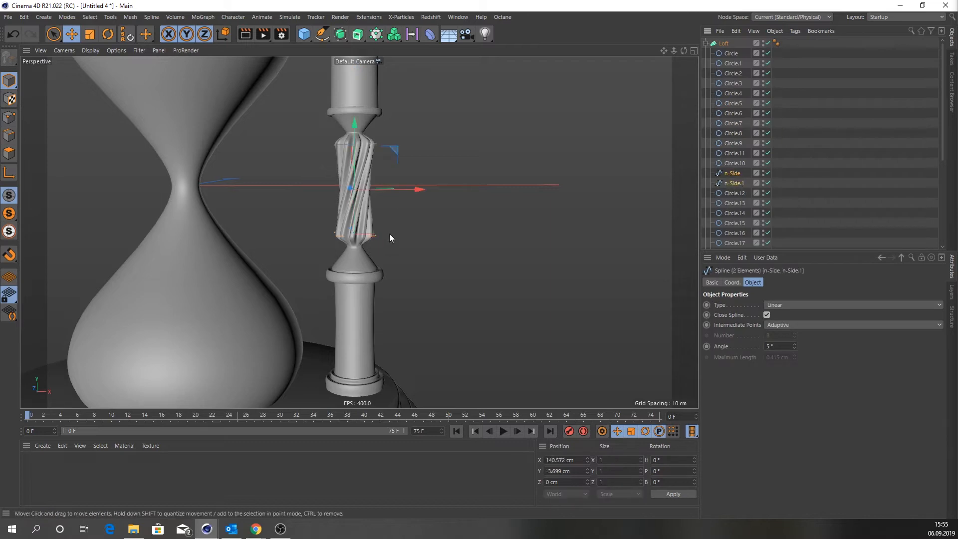
pyautogui.press('t')
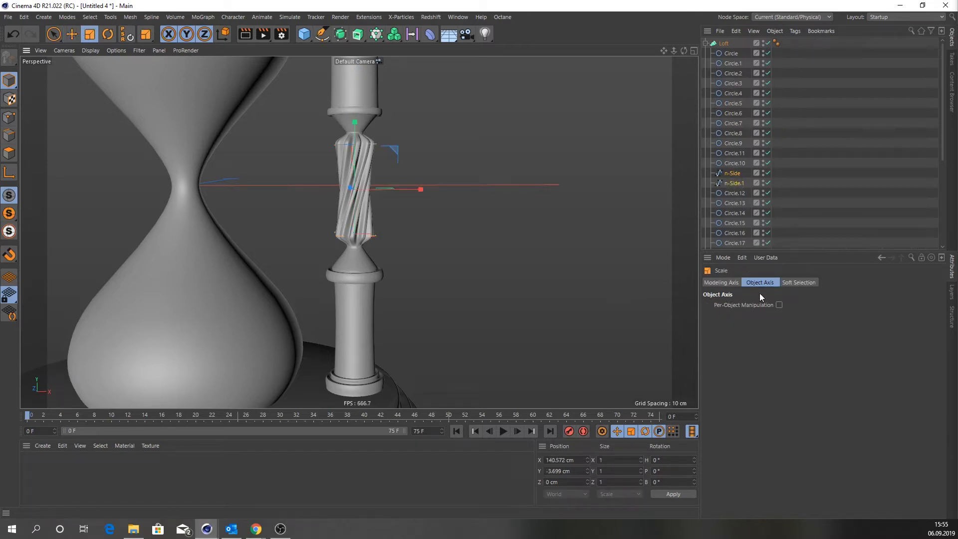
pyautogui.click(779, 305)
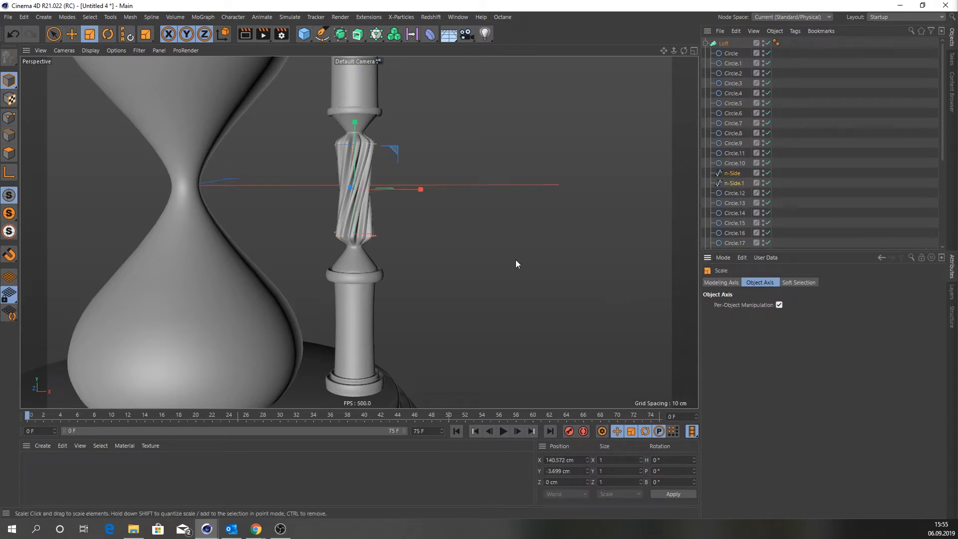
pyautogui.moveTo(442, 241); pyautogui.dragTo(687, 282)
pyautogui.moveTo(513, 248); pyautogui.dragTo(469, 246)
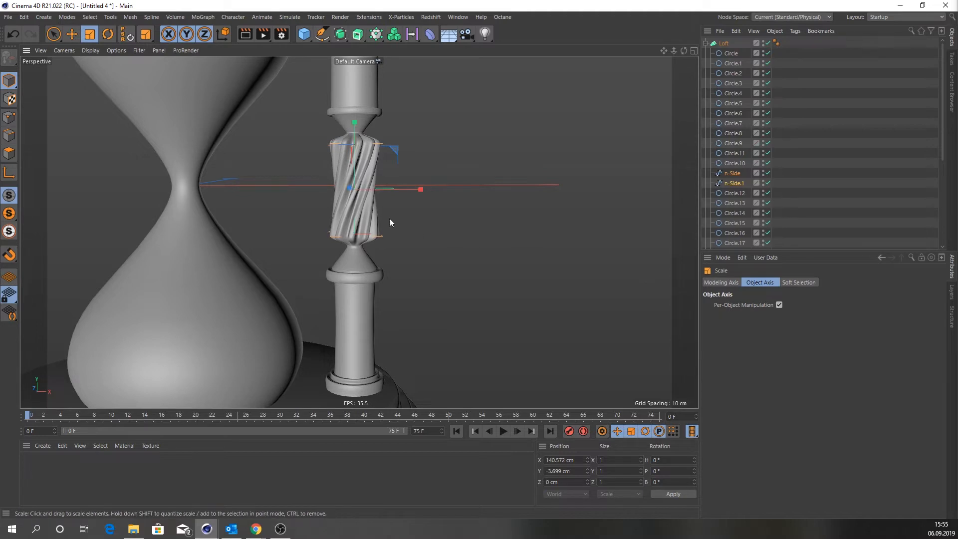
pyautogui.scroll(3, 380, 201)
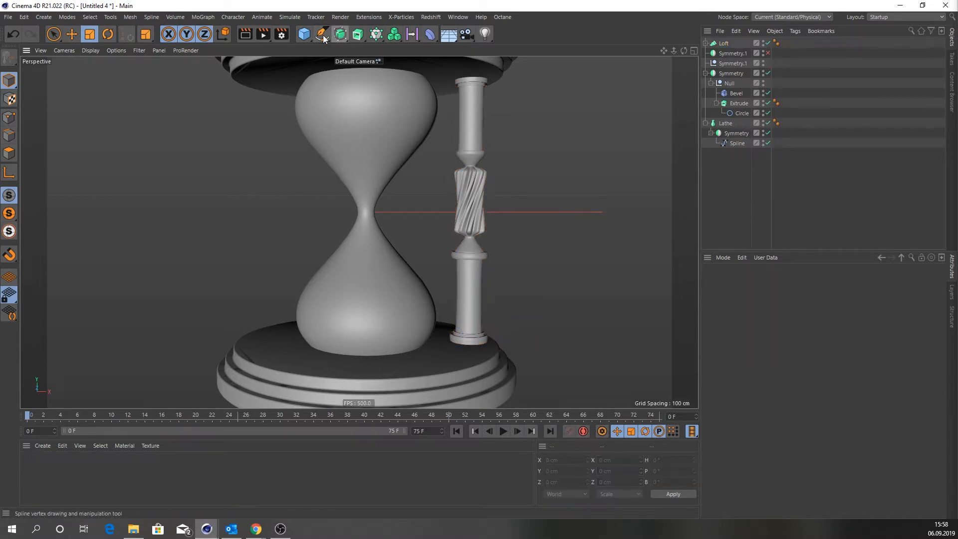
# Step: Put the pillar's Loft inside a new null and make that null the child of a new Cloner
pyautogui.moveTo(305, 34); pyautogui.dragTo(337, 47)
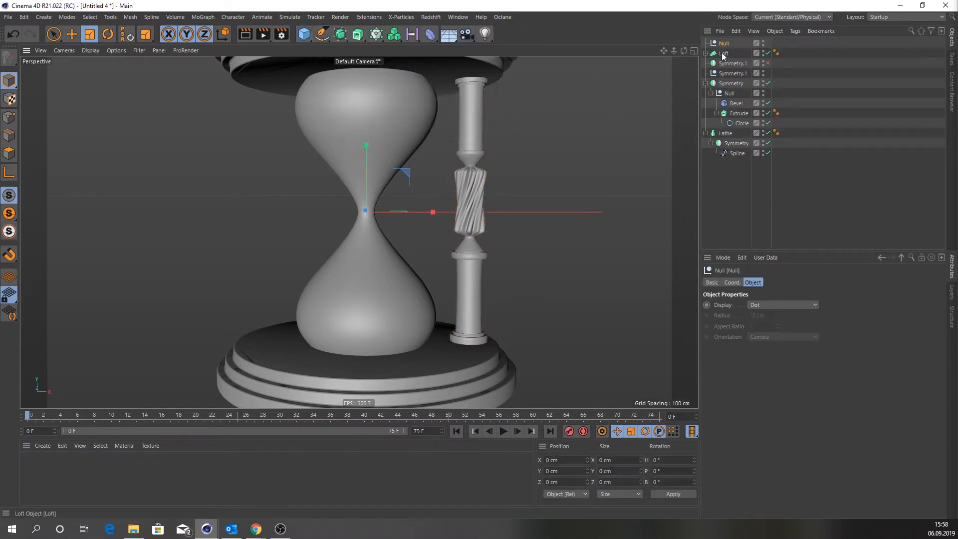
pyautogui.moveTo(725, 53); pyautogui.dragTo(727, 45)
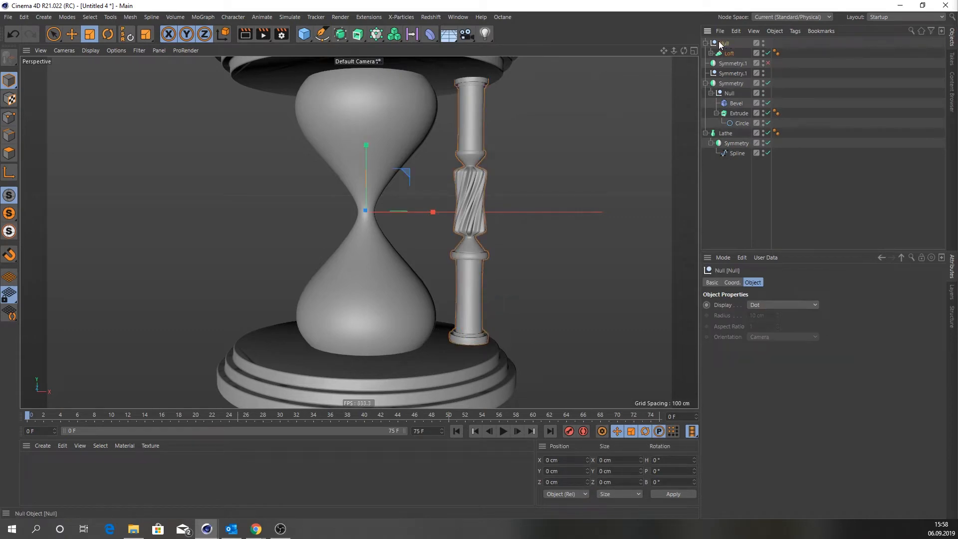
pyautogui.keyDown('alt'); pyautogui.click(377, 35); pyautogui.keyUp('alt')
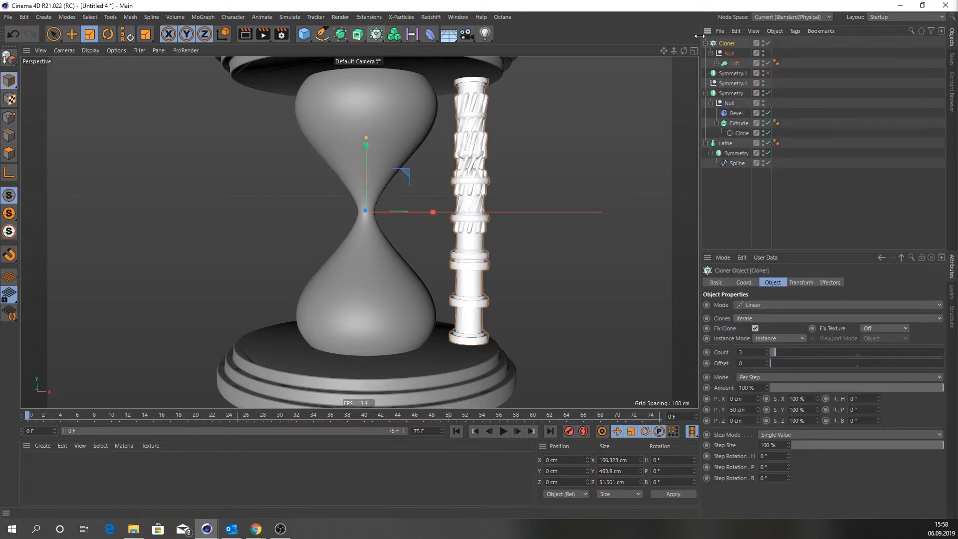
# Step: Set the Cloner to Radial mode with a count of 3 so the pillars surround the hourglass
pyautogui.click(793, 306)
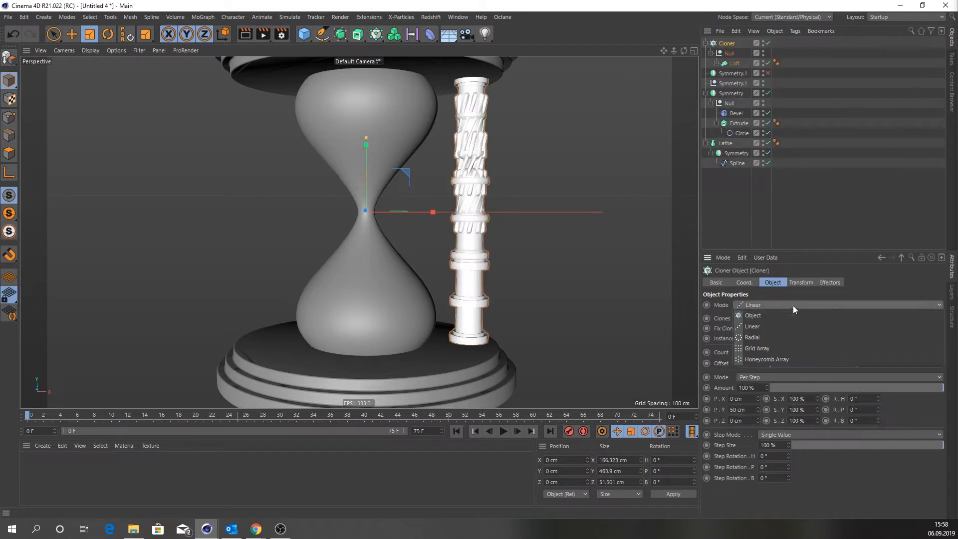
pyautogui.click(768, 336)
pyautogui.keyDown('alt'); pyautogui.moveTo(311, 274); pyautogui.dragTo(353, 306); pyautogui.keyUp('alt')
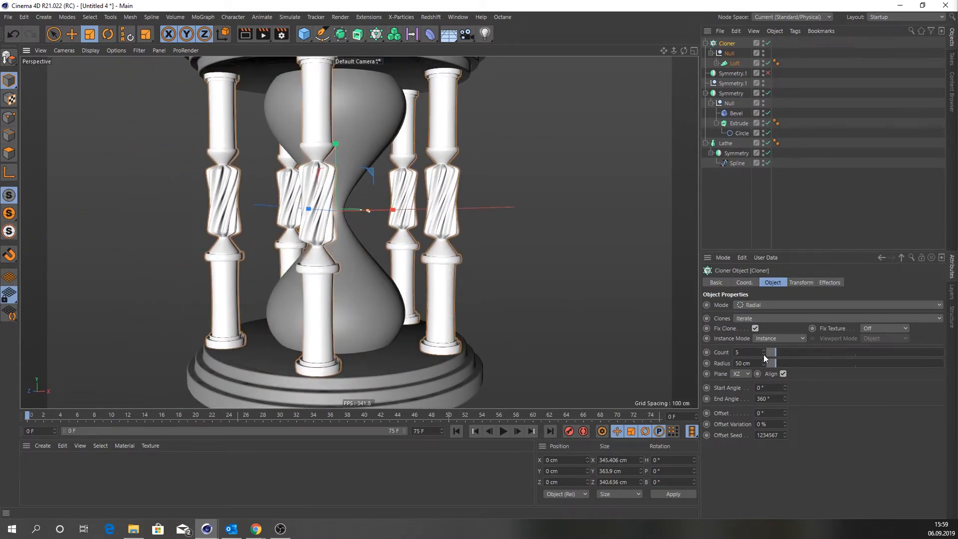
pyautogui.click(764, 354)
pyautogui.click(763, 354)
pyautogui.scroll(2, 298, 277)
pyautogui.keyDown('alt'); pyautogui.moveTo(297, 276); pyautogui.dragTo(388, 258); pyautogui.keyUp('alt')
pyautogui.keyDown('alt'); pyautogui.moveTo(311, 271); pyautogui.dragTo(358, 226, button='middle'); pyautogui.keyUp('alt')
pyautogui.scroll(-4, 345, 233)
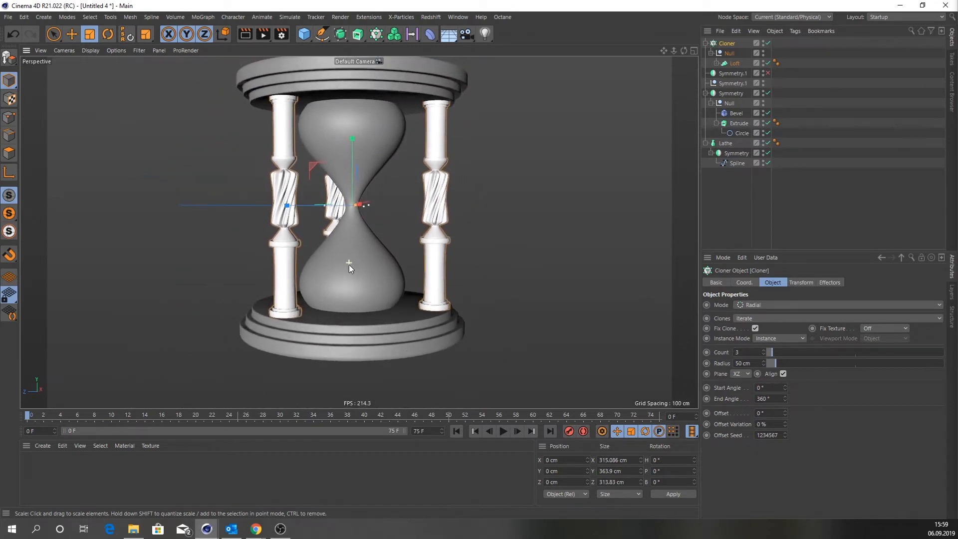
pyautogui.keyDown('alt'); pyautogui.moveTo(349, 265); pyautogui.dragTo(405, 282); pyautogui.keyUp('alt')
pyautogui.scroll(3, 404, 261)
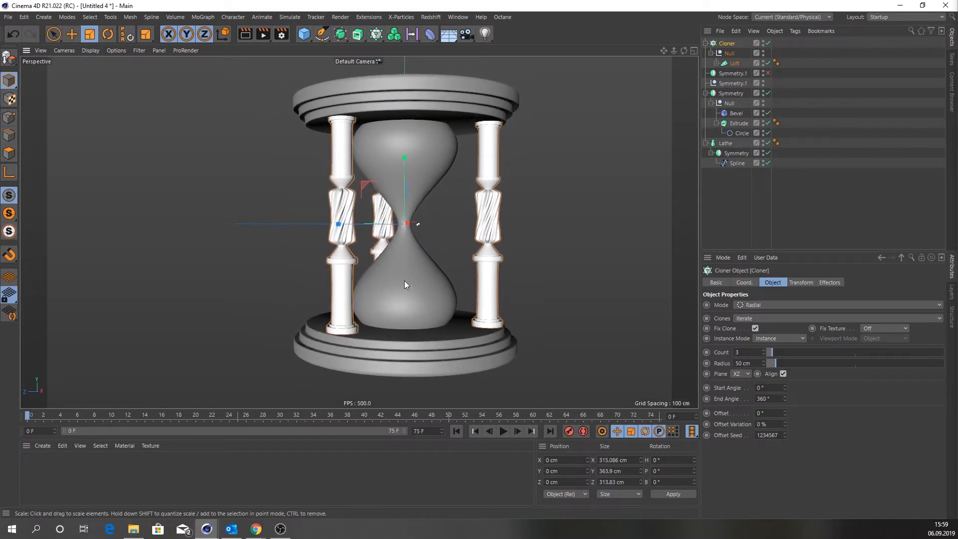
# Step: Open the Octane Live Viewer and start rendering the hourglass scene
pyautogui.click(503, 17)
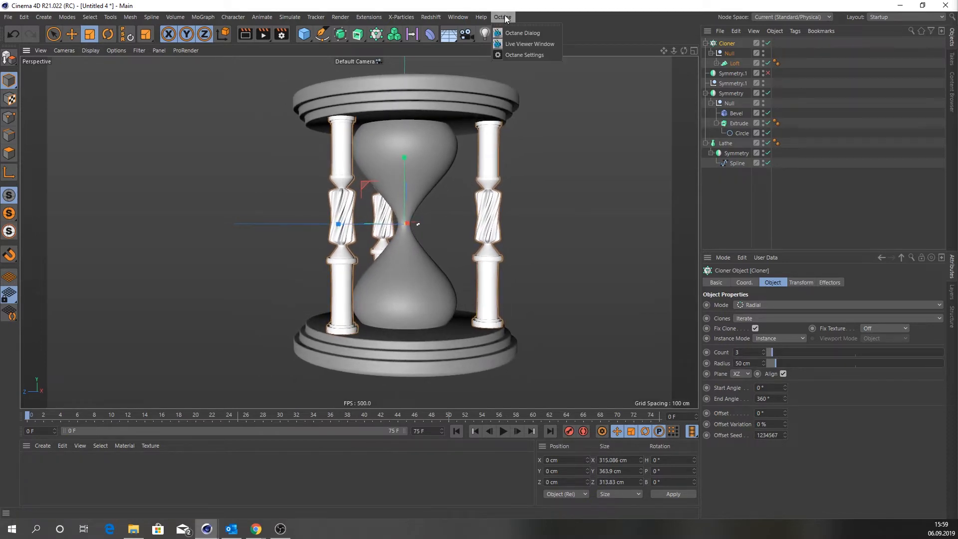
pyautogui.click(515, 43)
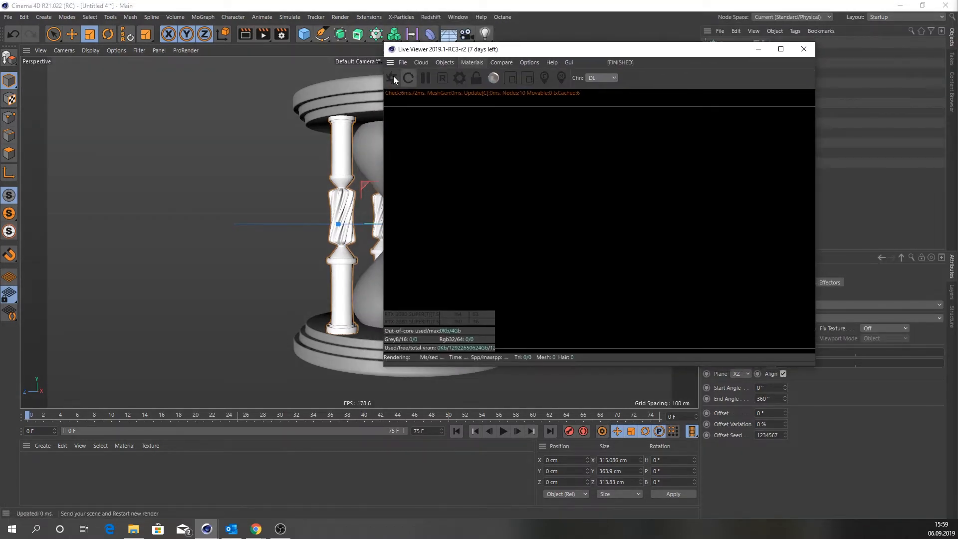
pyautogui.click(393, 78)
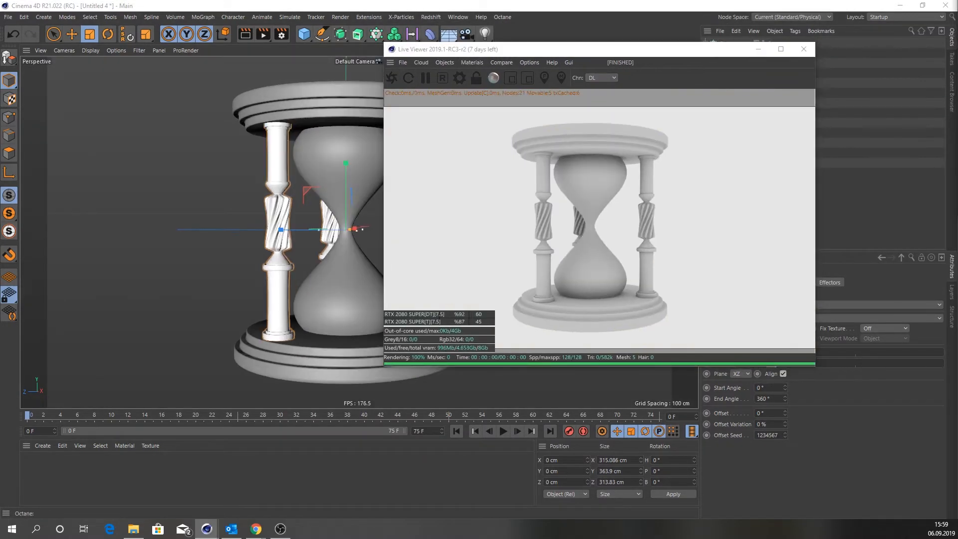
# Step: Switch the Octane render kernel to Pathtracing and set its maximum samples to 500
pyautogui.click(459, 78)
pyautogui.moveTo(772, 97); pyautogui.dragTo(263, 58)
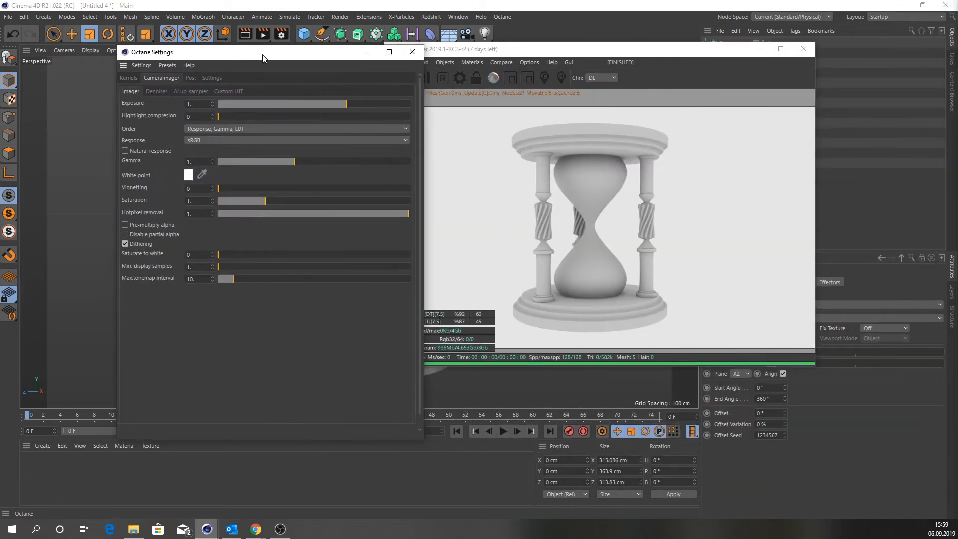
pyautogui.click(129, 79)
pyautogui.click(212, 92)
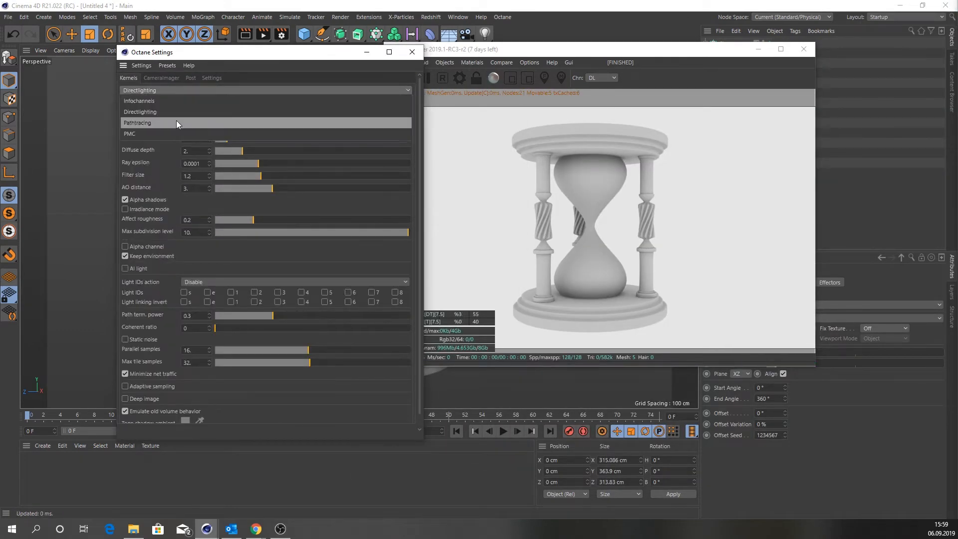
pyautogui.click(175, 121)
pyautogui.doubleClick(192, 103)
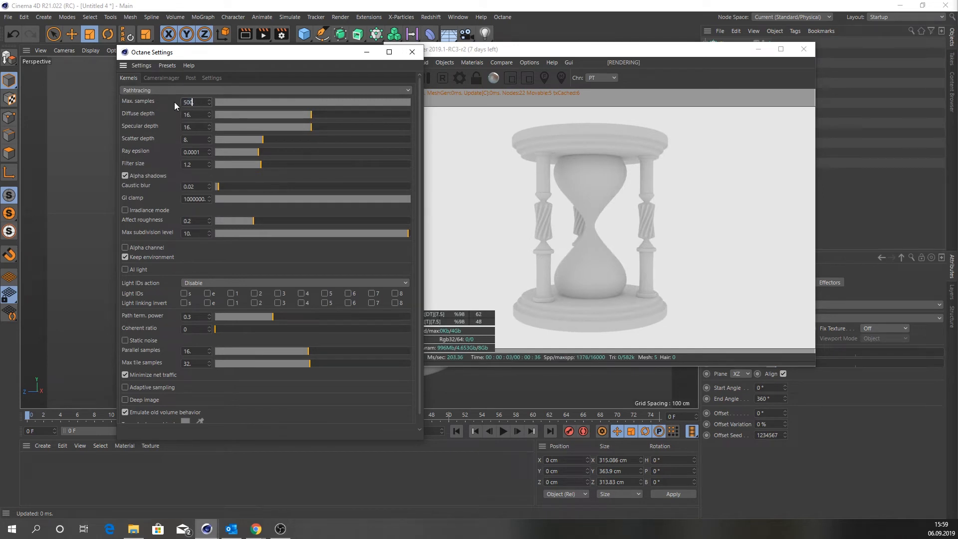
pyautogui.write('500')
pyautogui.press('Return')
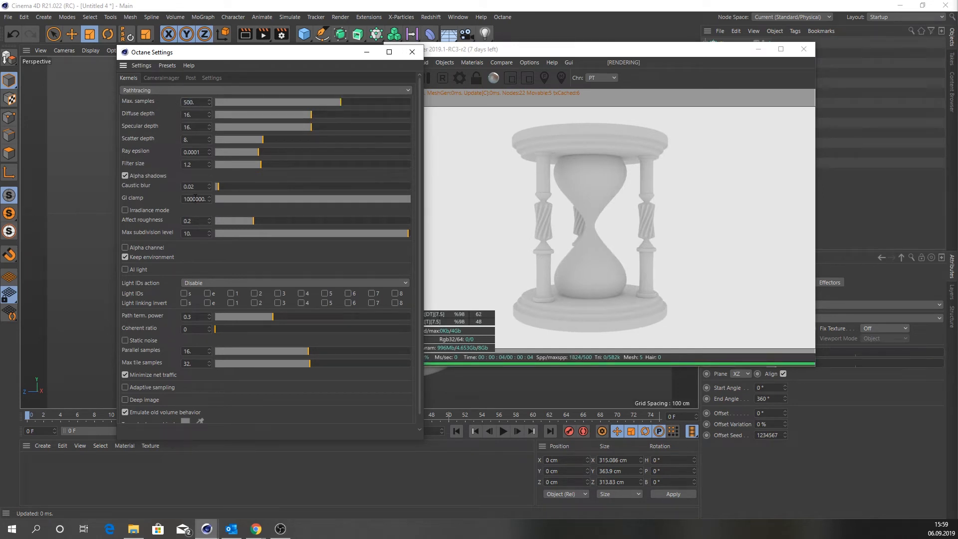
# Step: Set the kernel's GI clamp to 1, enable adaptive sampling, and close the Octane settings
pyautogui.doubleClick(195, 199)
pyautogui.write('1')
pyautogui.press('Return')
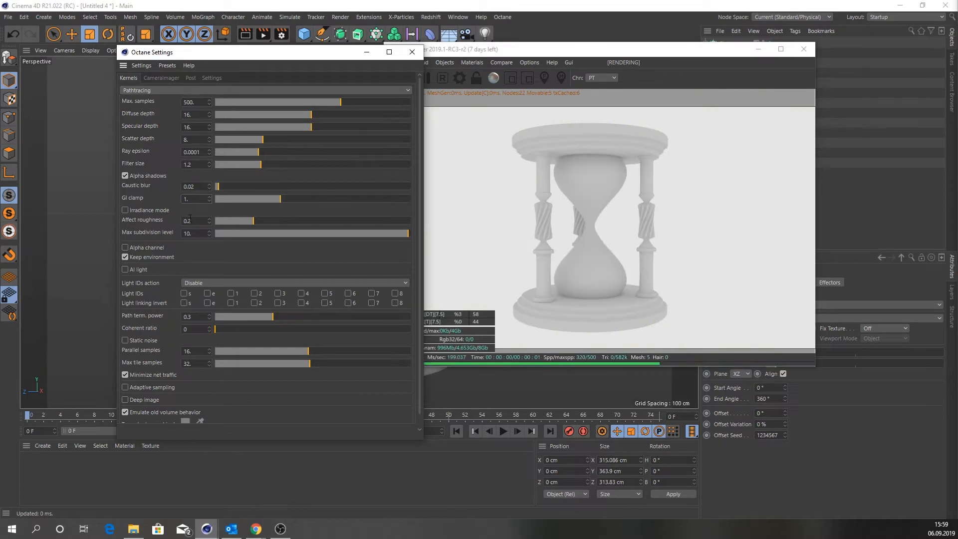
pyautogui.click(125, 387)
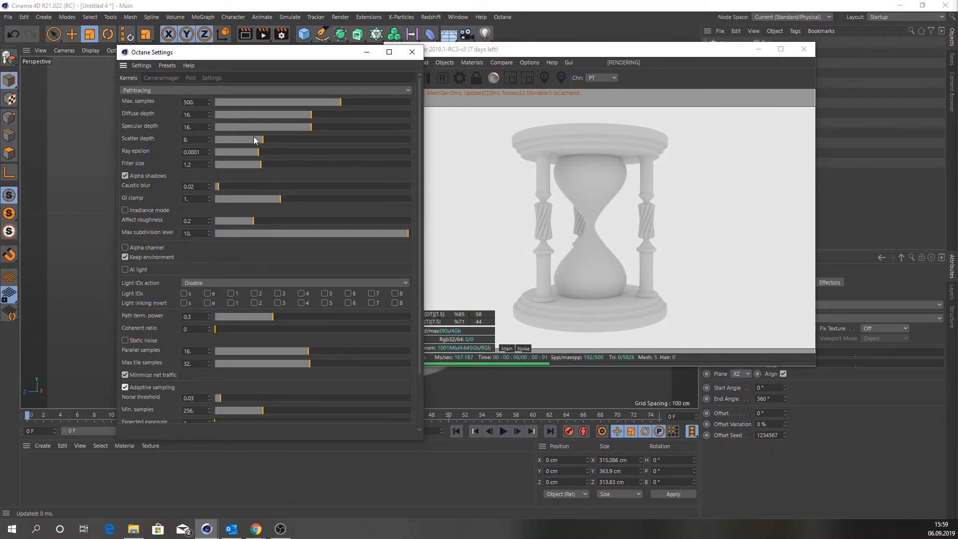
pyautogui.click(412, 52)
# Step: Move the render preview clear of the object list, collapse the object hierarchies, and deselect everything
pyautogui.moveTo(475, 49); pyautogui.dragTo(164, 70)
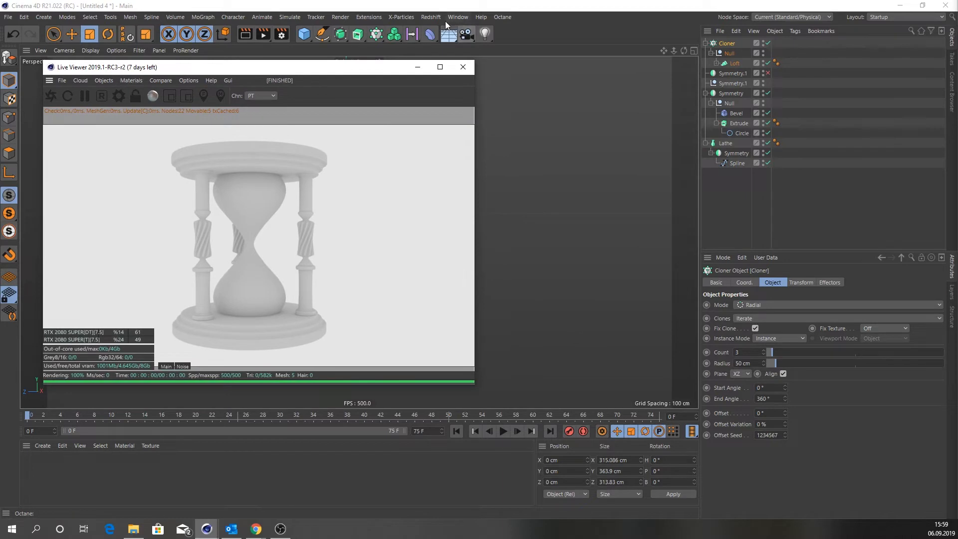
pyautogui.click(706, 43)
pyautogui.click(706, 73)
pyautogui.click(706, 83)
pyautogui.click(531, 143)
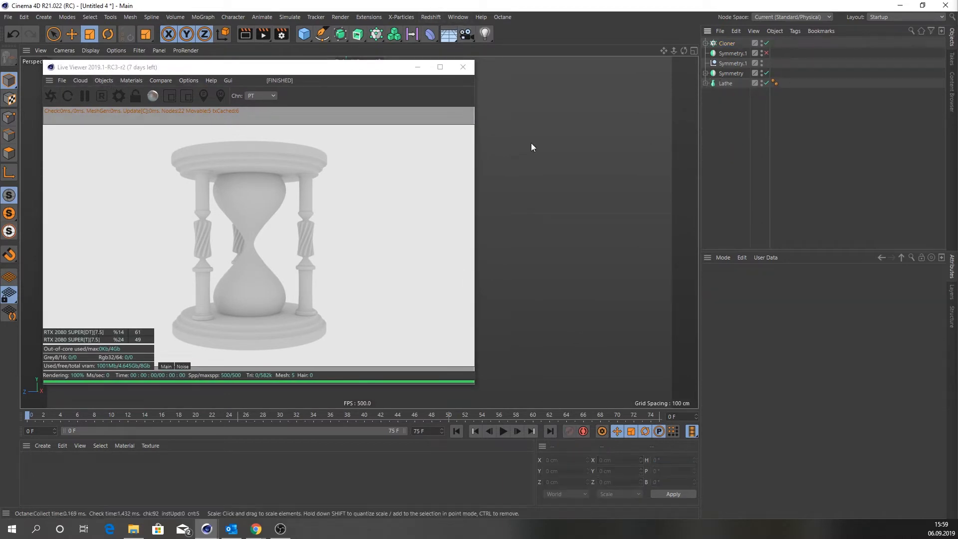
# Step: Add an Octane HDRI environment to the scene
pyautogui.click(131, 79)
pyautogui.moveTo(104, 80)
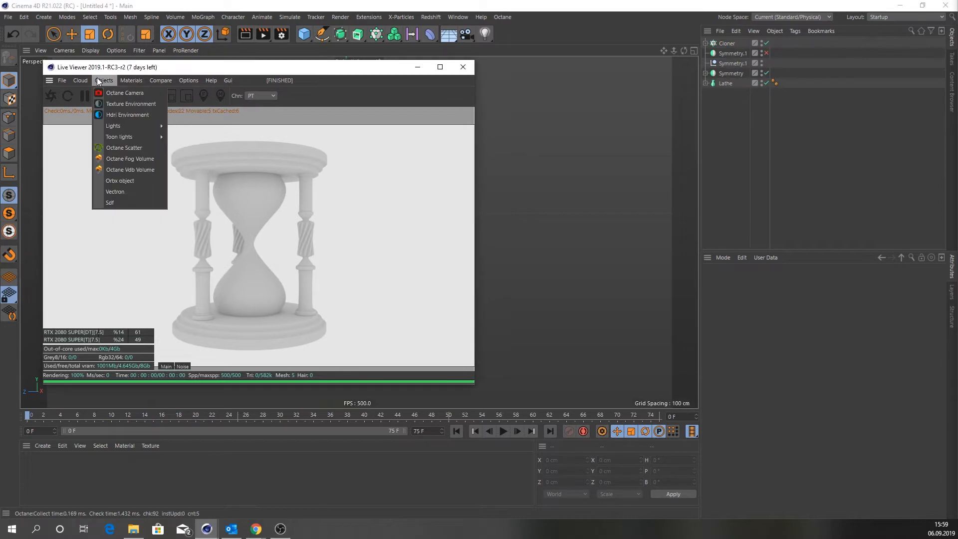
pyautogui.click(122, 106)
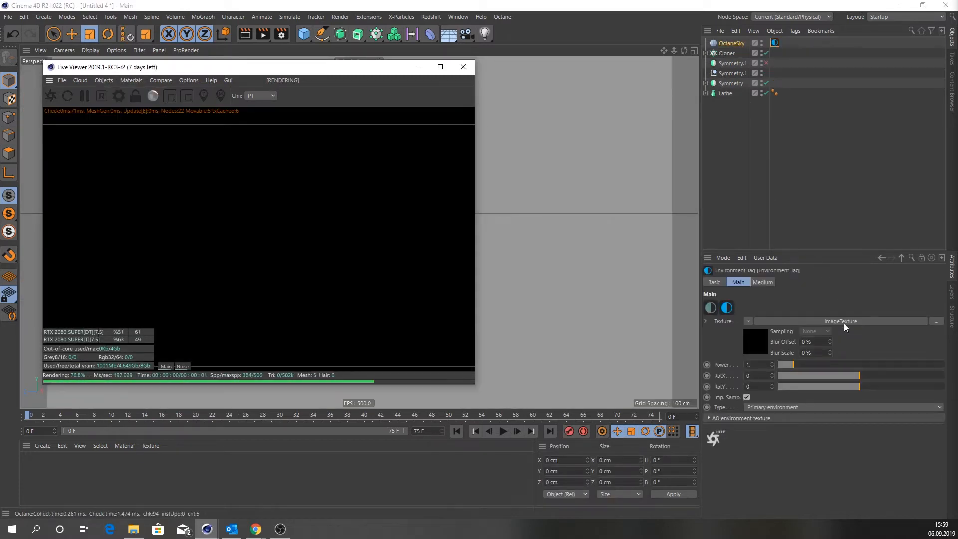
# Step: Load paul_lobe_haus_4k.hdr from the HDRI library into the environment's image texture
pyautogui.click(952, 88)
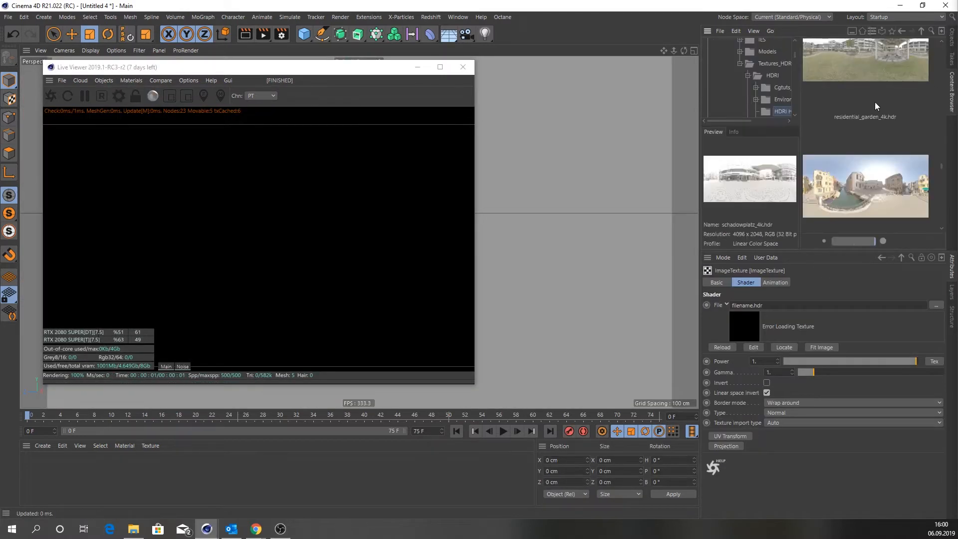
pyautogui.scroll(2, 857, 162)
pyautogui.scroll(-3, 857, 162)
pyautogui.scroll(1, 856, 162)
pyautogui.scroll(2, 856, 161)
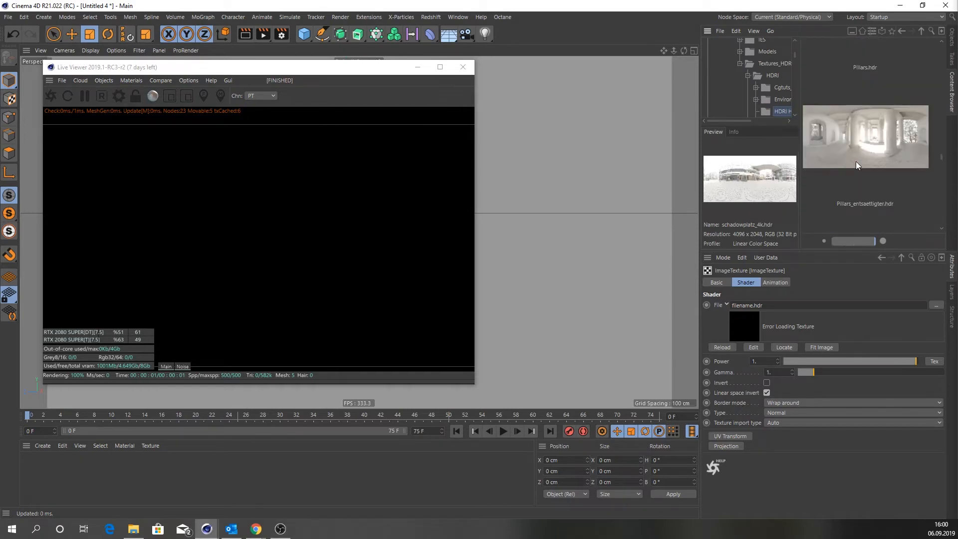
pyautogui.scroll(3, 856, 161)
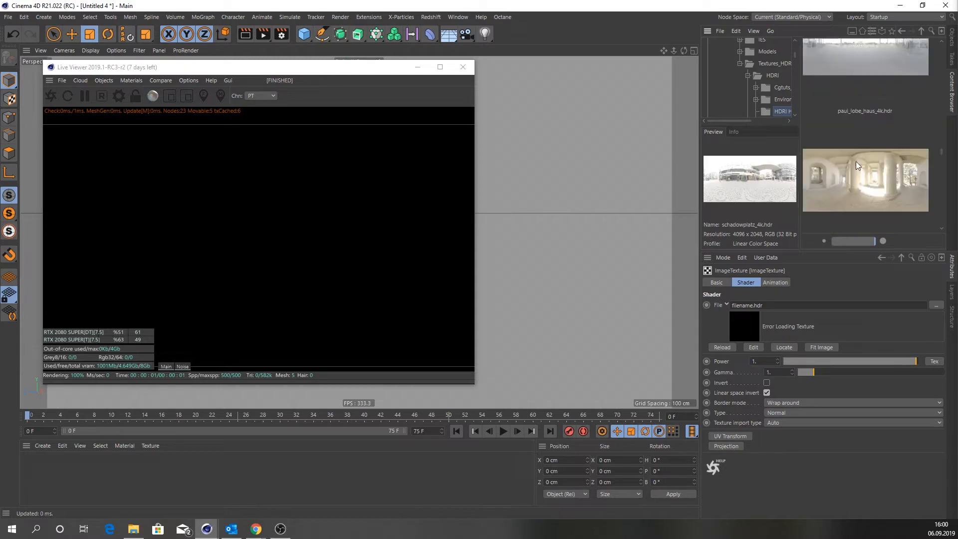
pyautogui.moveTo(861, 112); pyautogui.dragTo(735, 329)
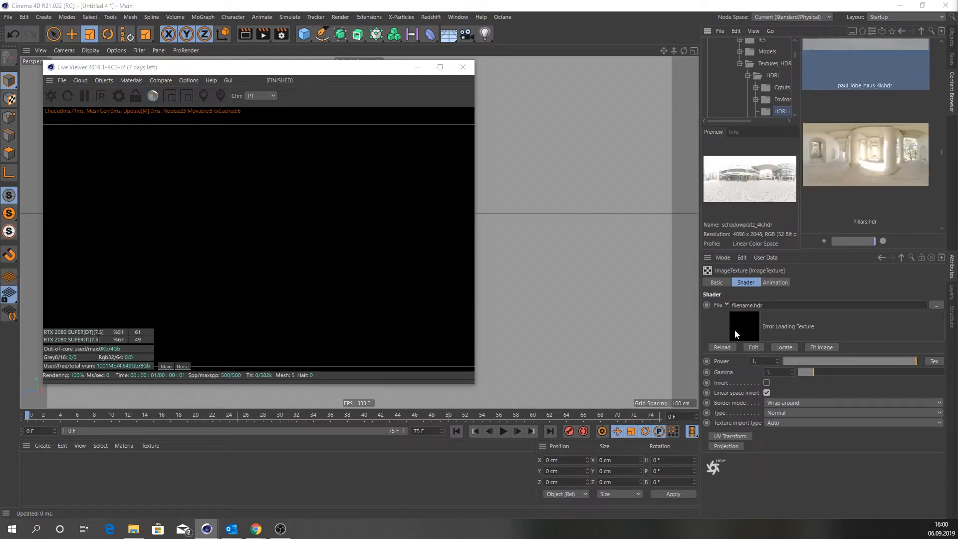
pyautogui.click(546, 310)
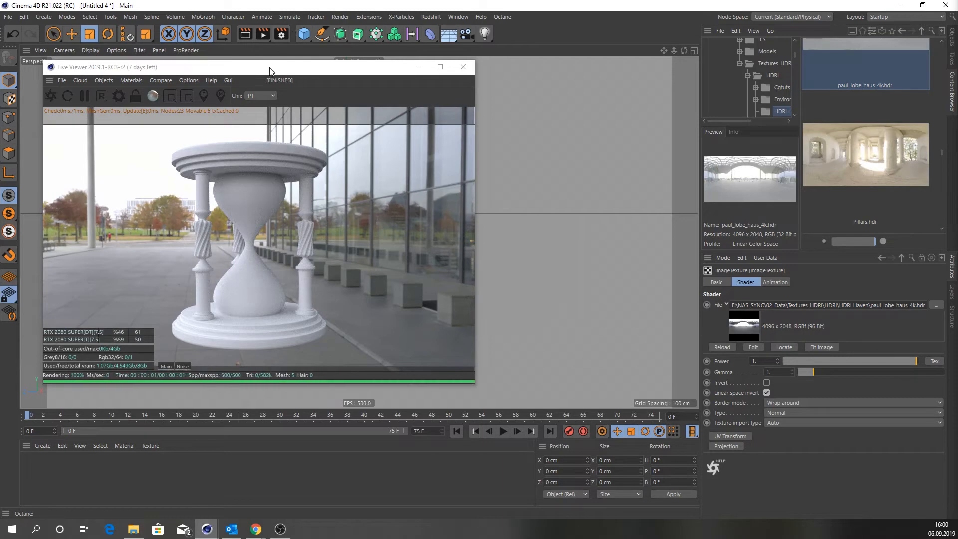
# Step: Uncover the model in the viewport, create a new Octane Material, and apply it to the hourglass glass body
pyautogui.moveTo(269, 71); pyautogui.dragTo(678, 67)
pyautogui.click(41, 446)
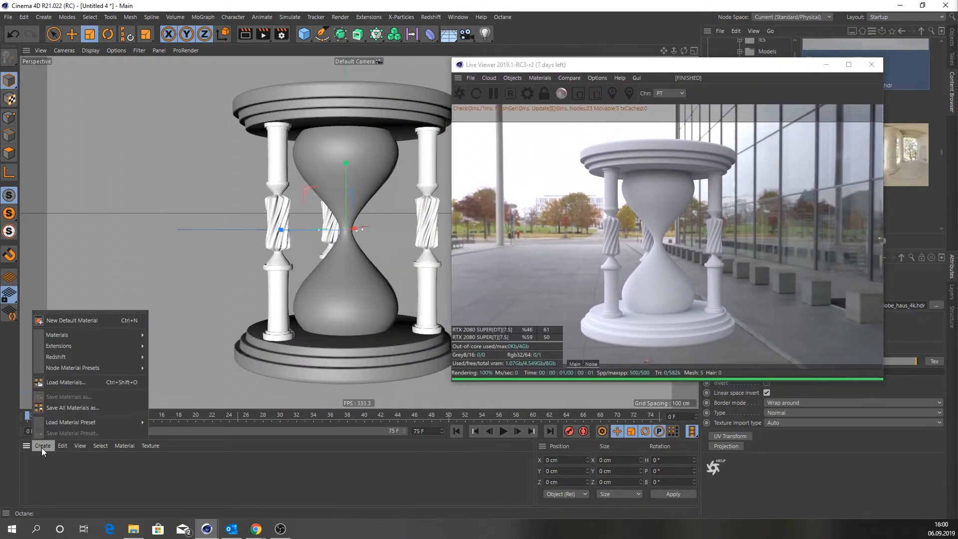
pyautogui.moveTo(78, 349)
pyautogui.moveTo(172, 346)
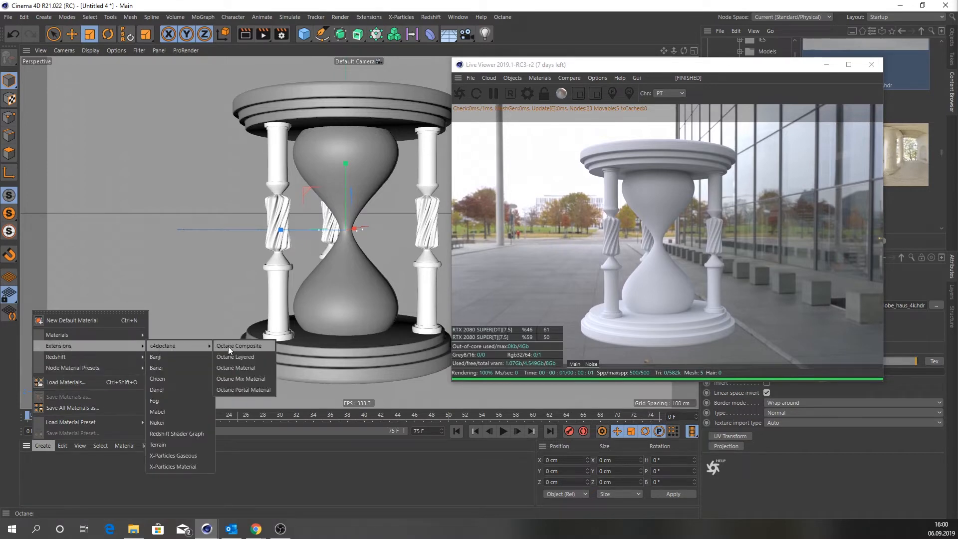
pyautogui.click(231, 369)
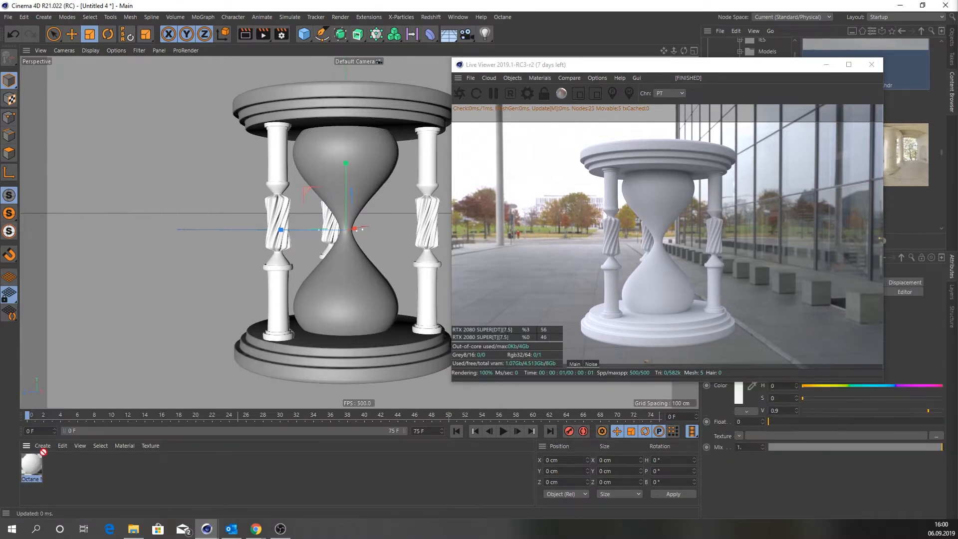
pyautogui.moveTo(41, 449); pyautogui.dragTo(347, 272)
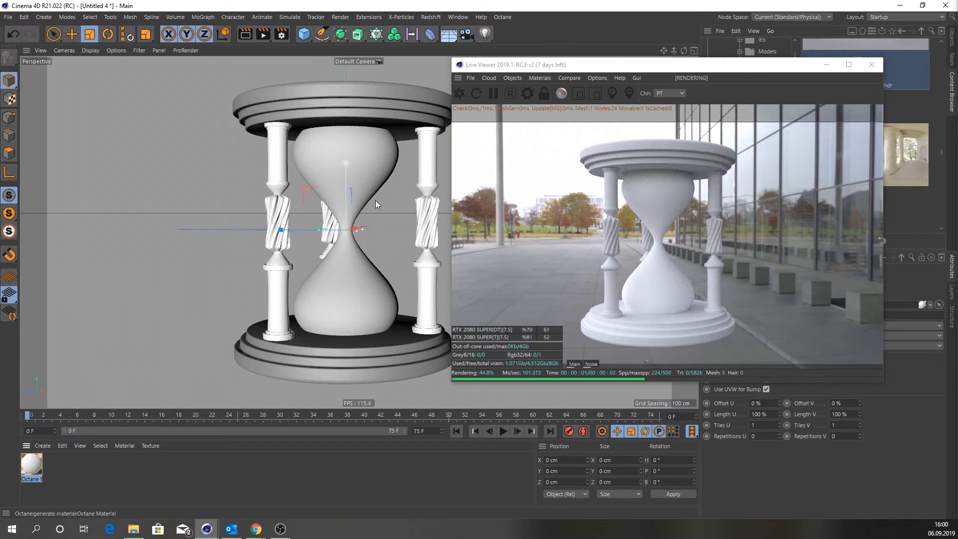
# Step: Open the glass body's Octane Material in the node editor and change its material type from Diffuse to Specular
pyautogui.click(31, 465)
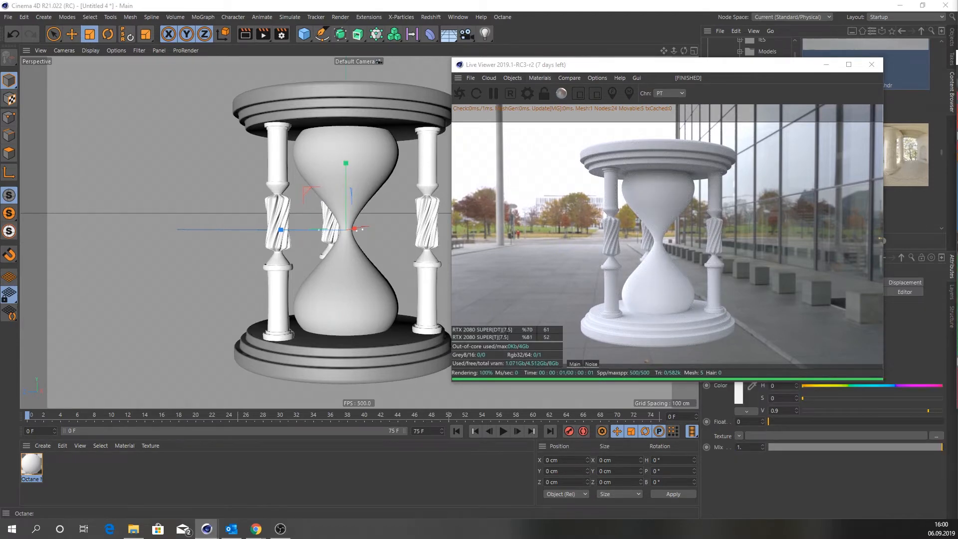
pyautogui.doubleClick(31, 466)
pyautogui.moveTo(159, 191); pyautogui.dragTo(183, 191)
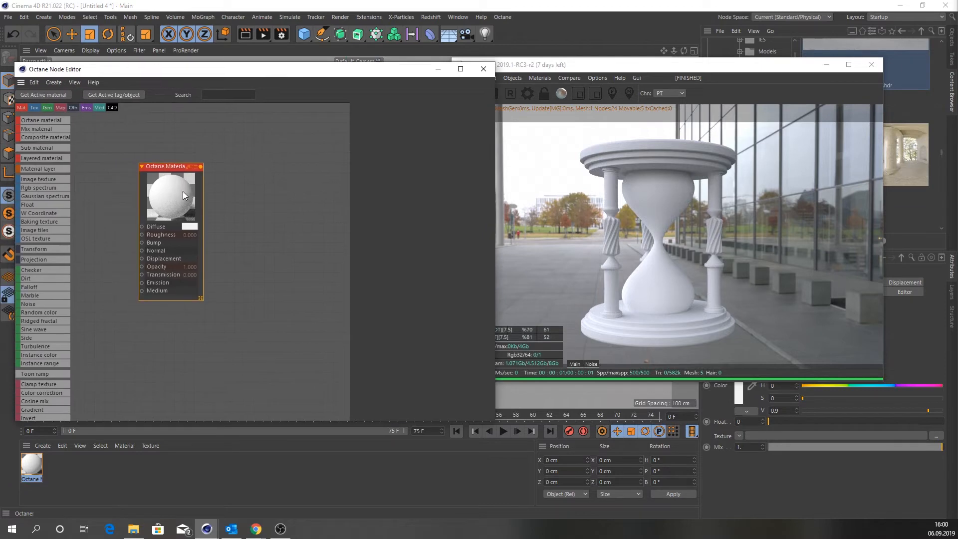
pyautogui.click(370, 108)
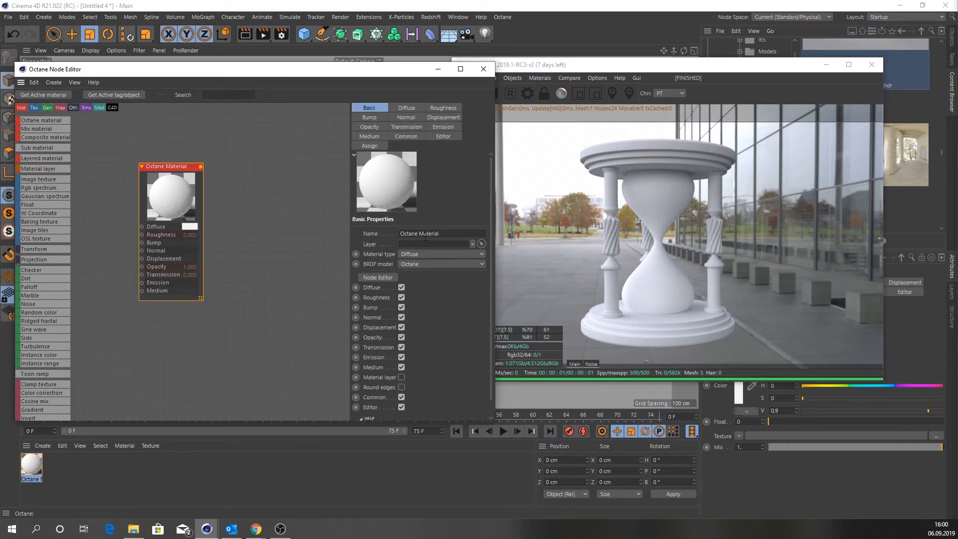
pyautogui.click(426, 256)
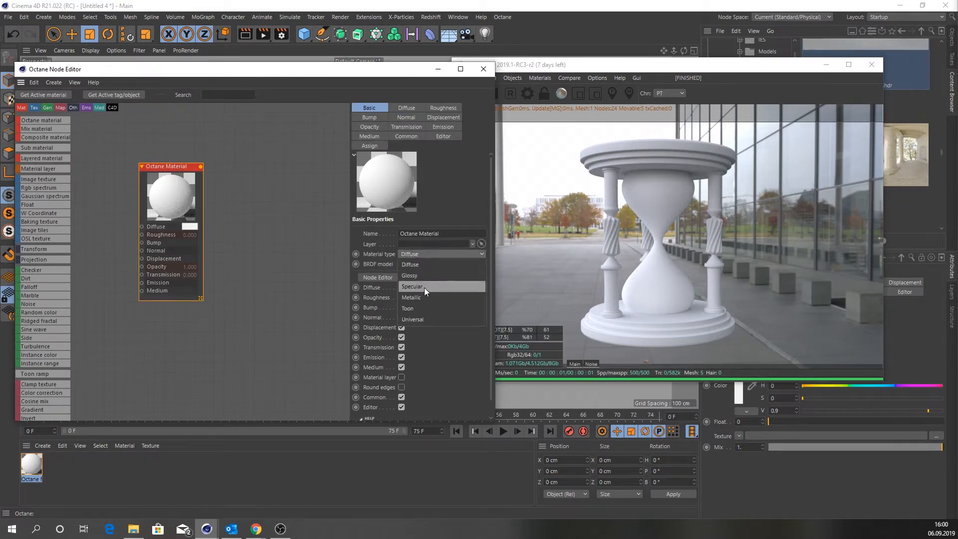
pyautogui.click(424, 288)
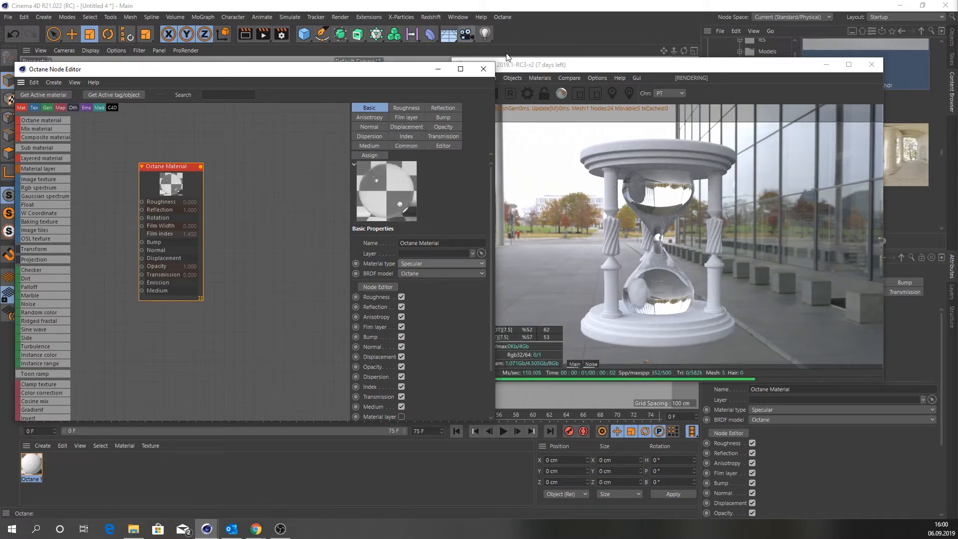
# Step: Move the render preview and the node editor apart so both can be seen while editing the material
pyautogui.moveTo(569, 69); pyautogui.dragTo(595, 71)
pyautogui.moveTo(390, 74); pyautogui.dragTo(310, 141)
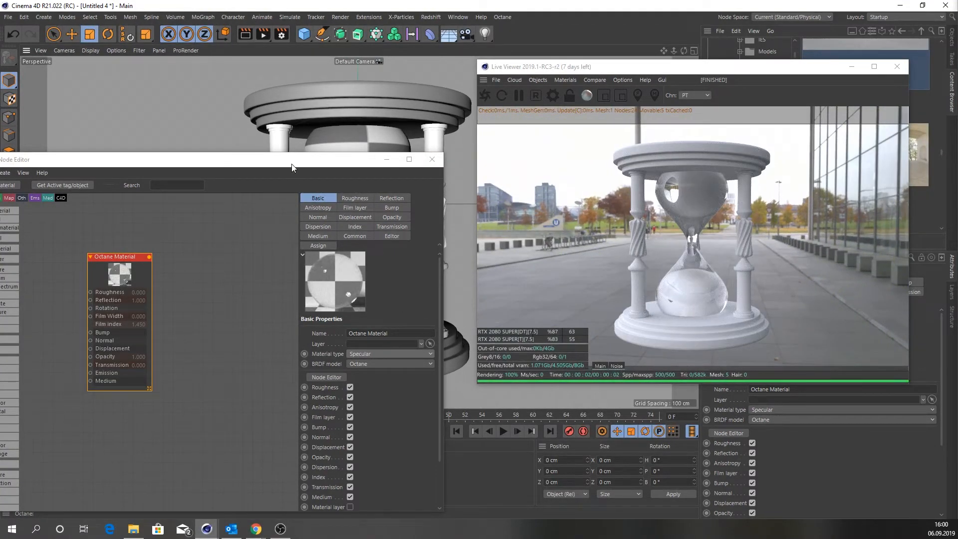
pyautogui.moveTo(292, 167); pyautogui.dragTo(302, 109)
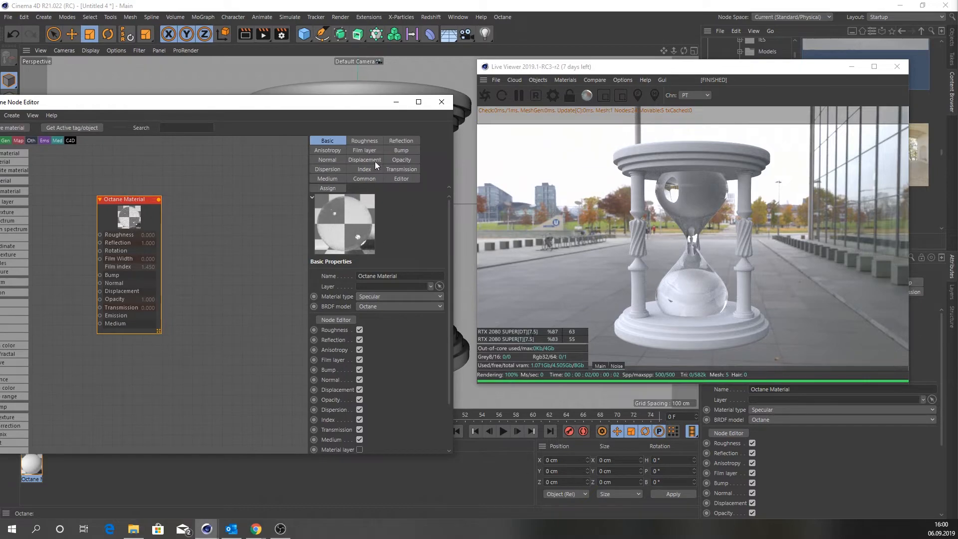
# Step: Try raising the glass material's Index to about 4.34, and undo the change
pyautogui.click(363, 170)
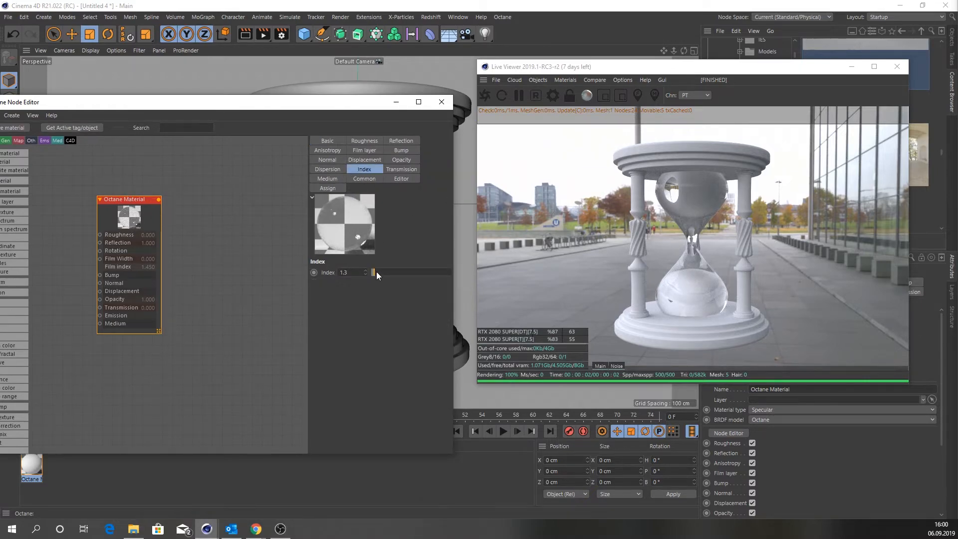
pyautogui.moveTo(376, 271); pyautogui.dragTo(408, 272)
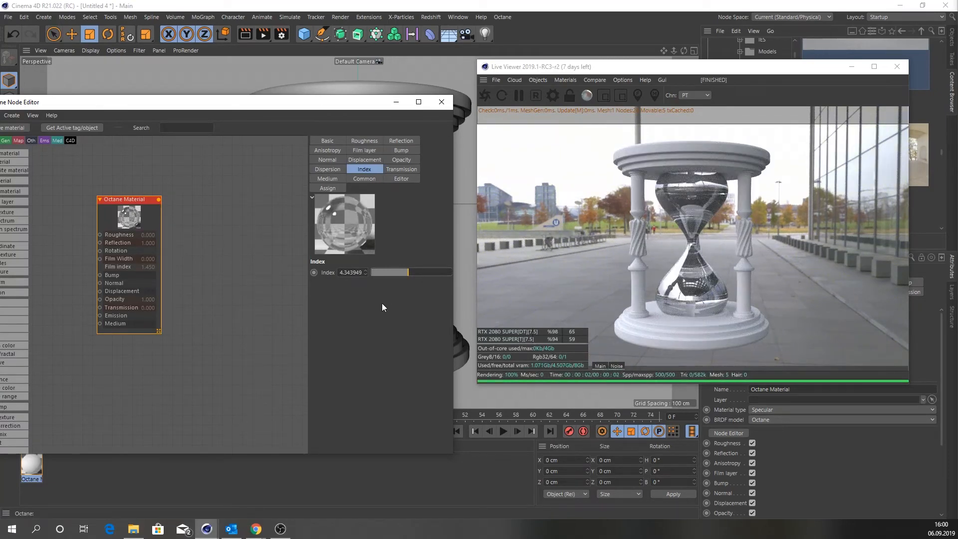
pyautogui.hotkey('ctrl', 'z')
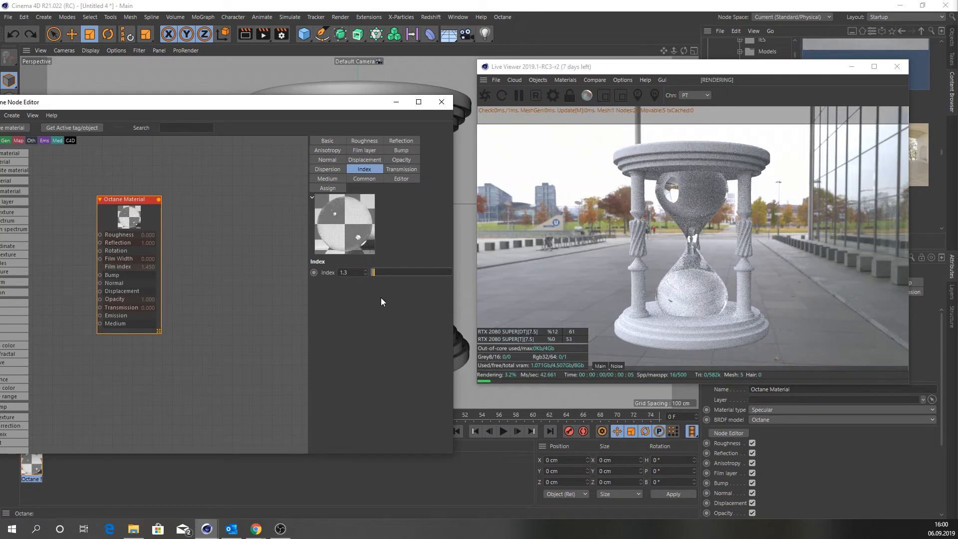
# Step: Enable Thin wall in the glass material's Common settings and close the node editor
pyautogui.moveTo(124, 200); pyautogui.dragTo(138, 195)
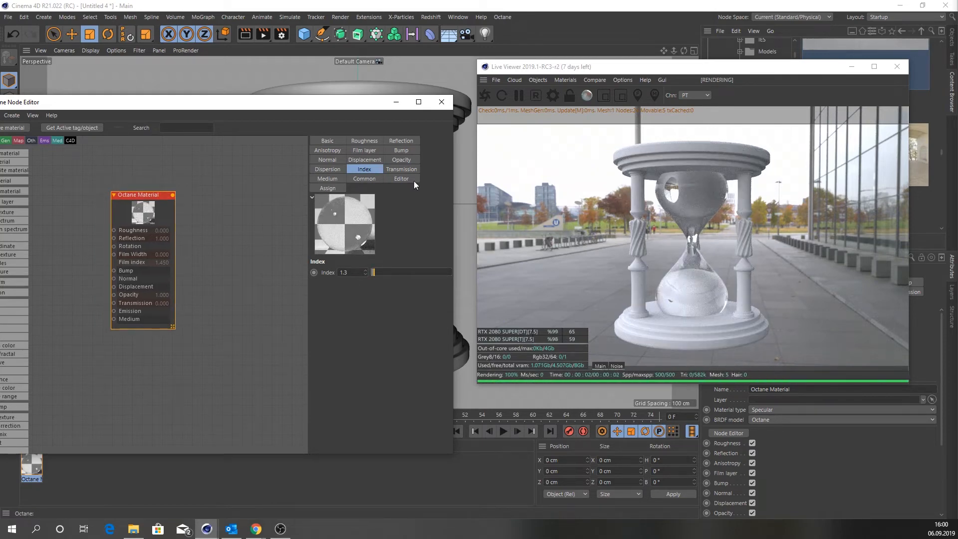
pyautogui.click(371, 180)
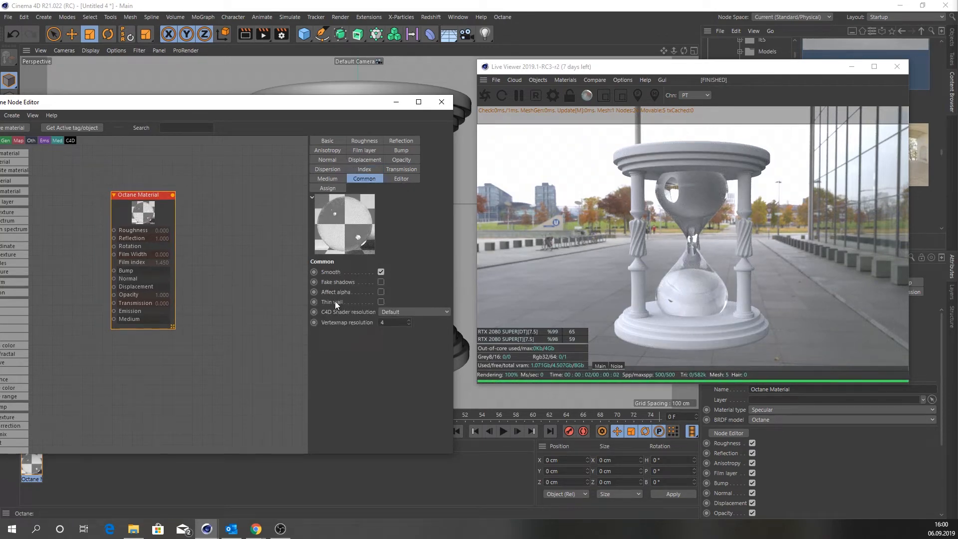
pyautogui.click(382, 302)
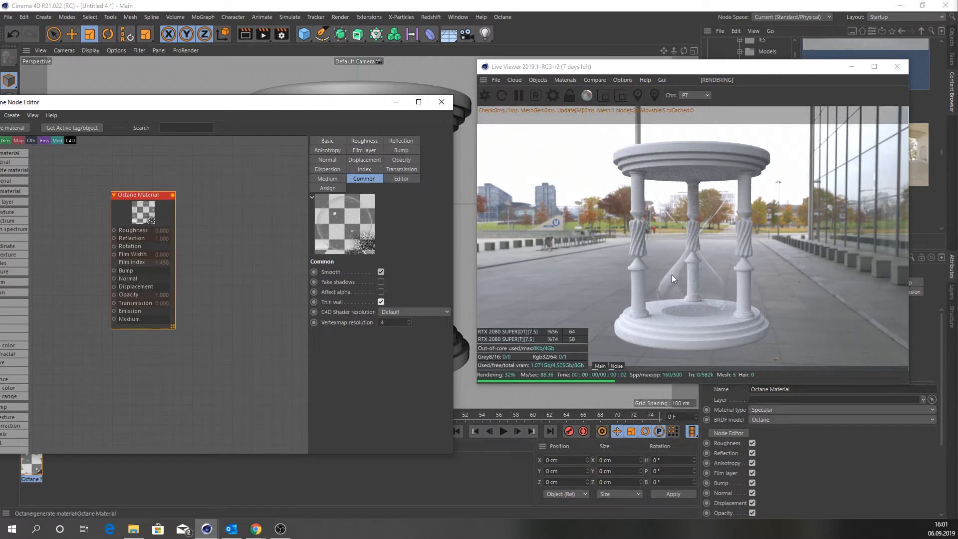
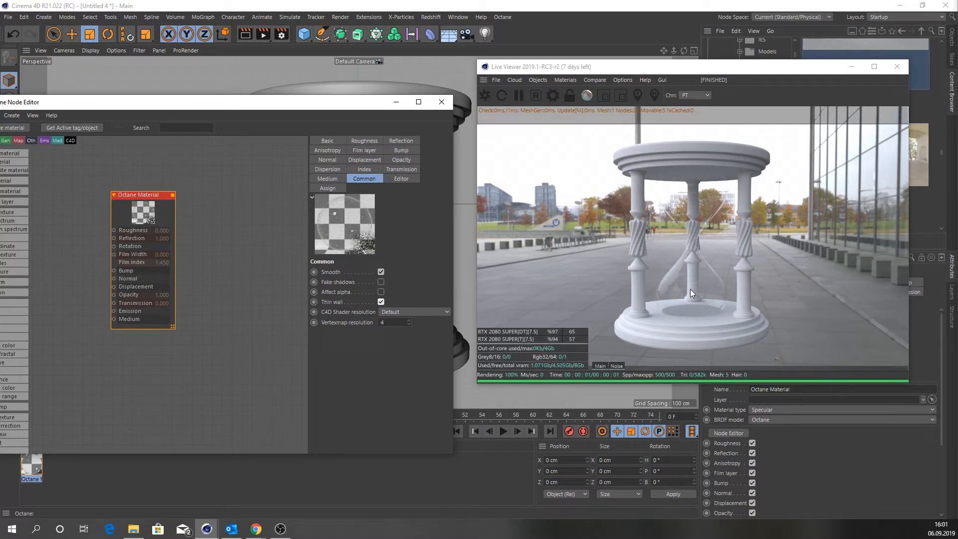
pyautogui.moveTo(311, 103); pyautogui.dragTo(283, 128)
pyautogui.click(367, 127)
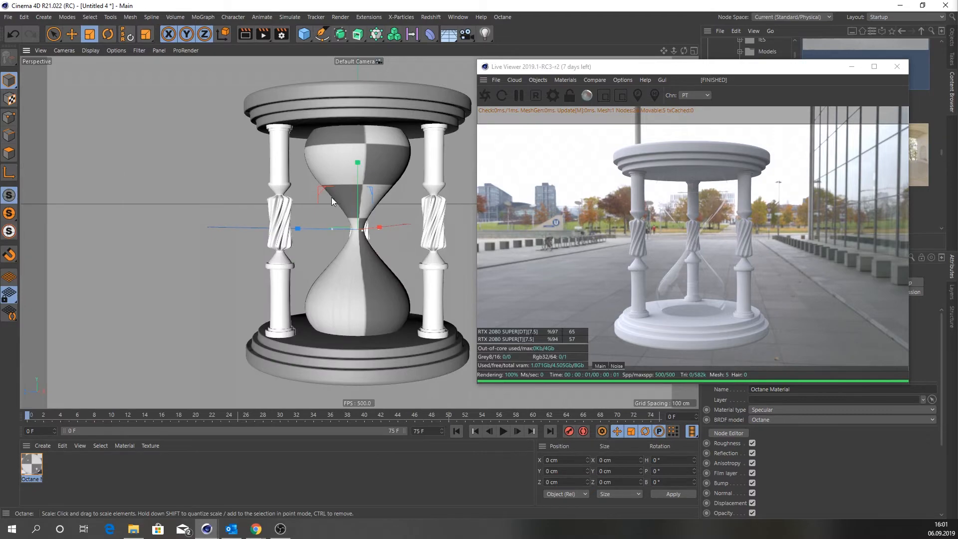
# Step: Show the object list again and wrap the hourglass body's Lathe in a Cloth Surface generator
pyautogui.scroll(10, 332, 197)
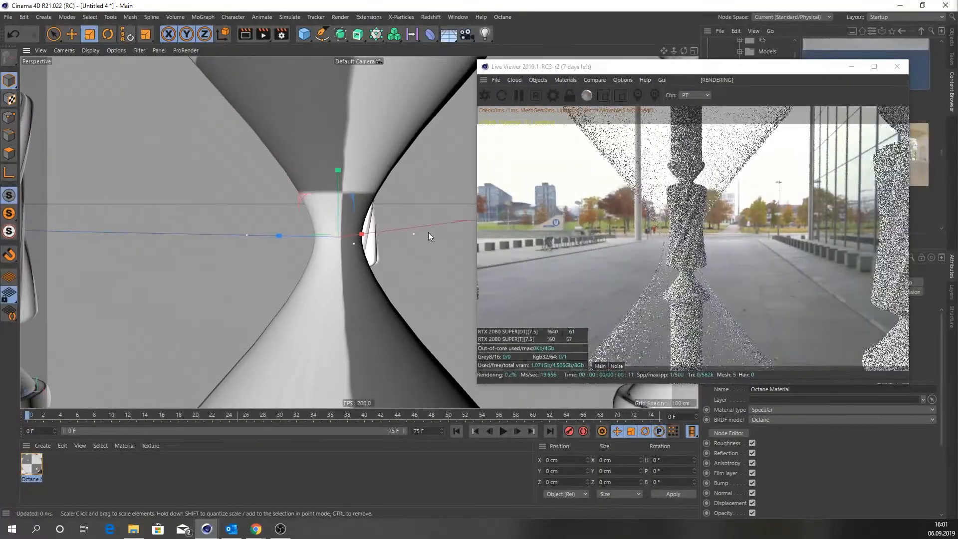
pyautogui.moveTo(676, 67); pyautogui.dragTo(285, 91)
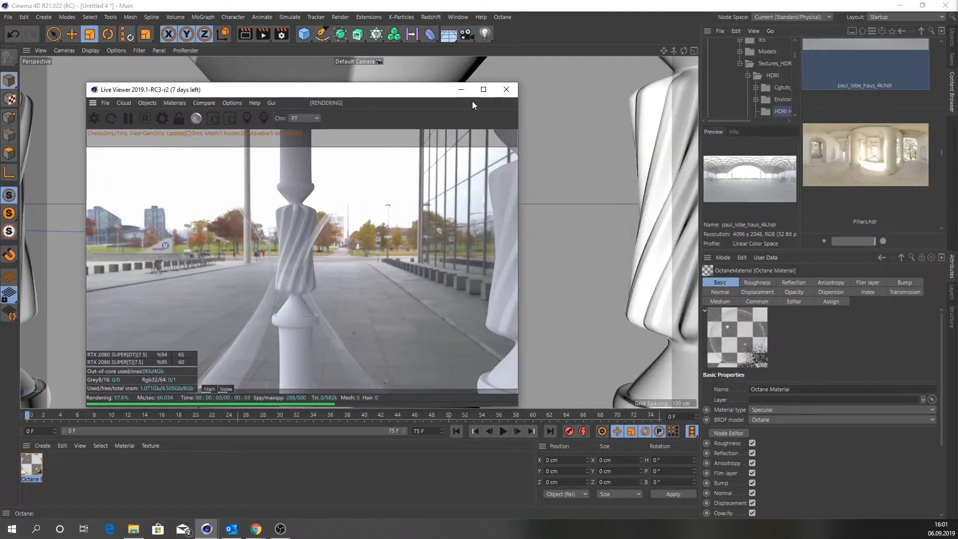
pyautogui.click(952, 38)
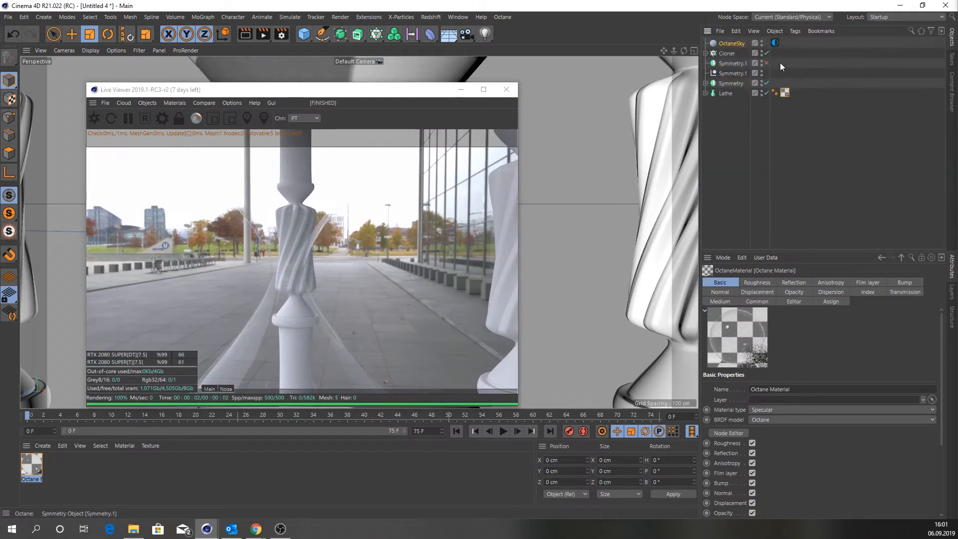
pyautogui.click(731, 83)
pyautogui.click(715, 93)
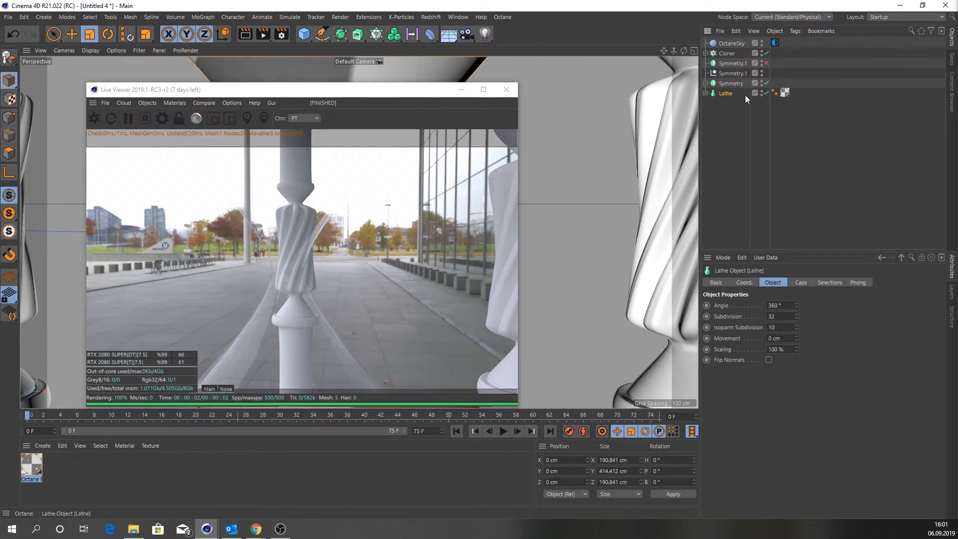
pyautogui.click(340, 38)
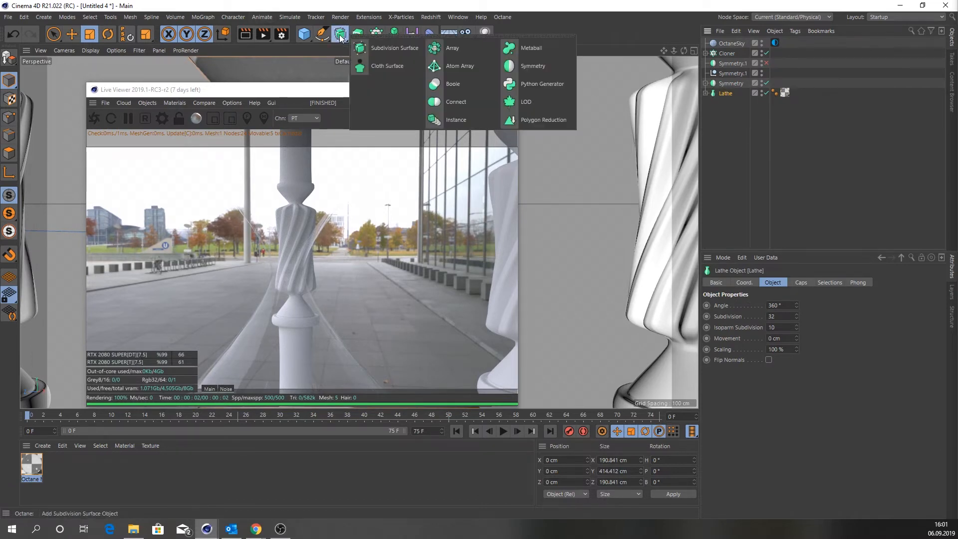
pyautogui.click(373, 63)
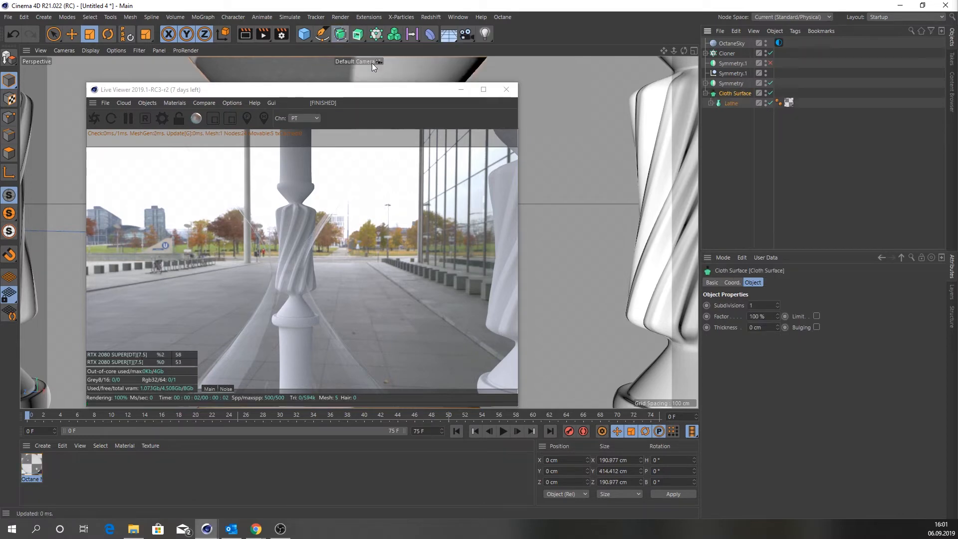
# Step: Set the Cloth Surface's subdivisions to 0 and its thickness to -0.3 cm, enlarging the render preview to judge the glass wall
pyautogui.click(778, 307)
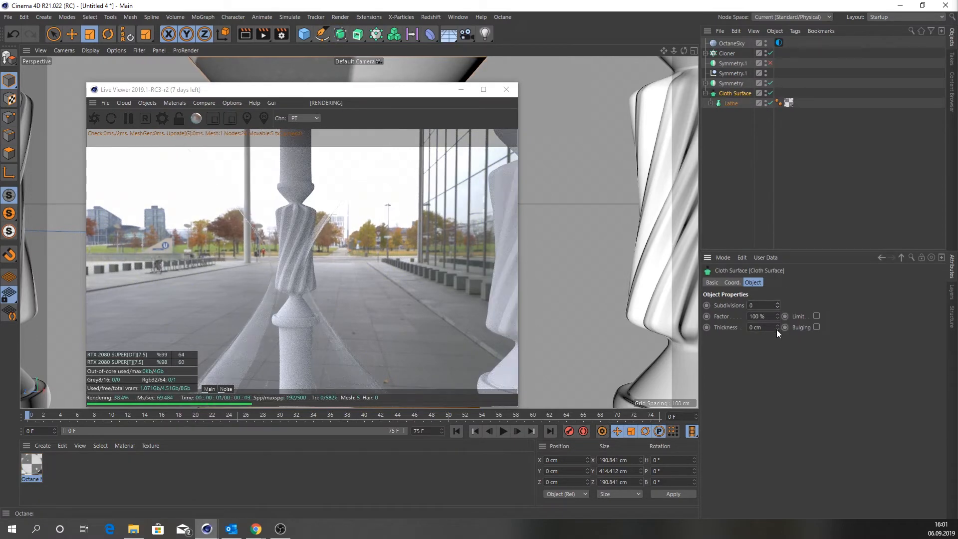
pyautogui.click(777, 329)
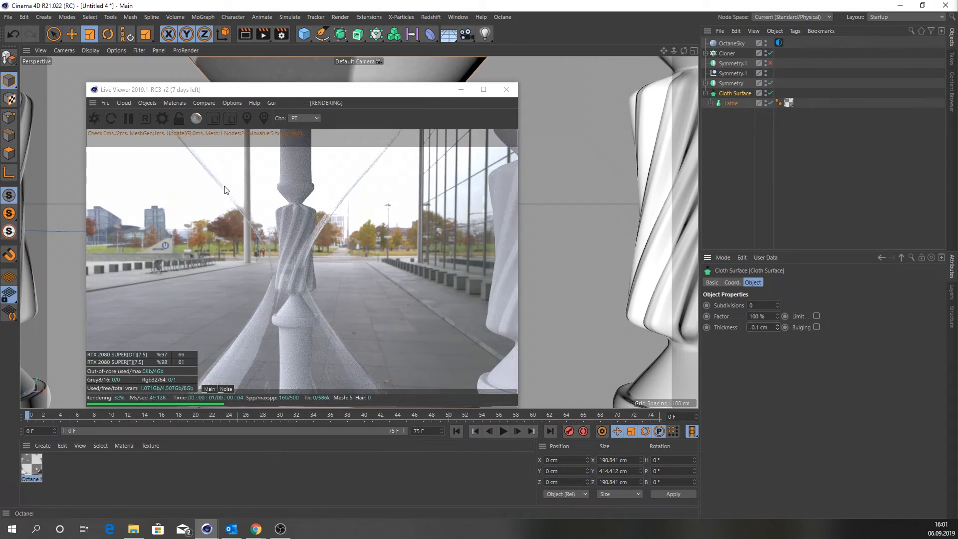
pyautogui.moveTo(517, 407); pyautogui.dragTo(633, 483)
pyautogui.moveTo(432, 94); pyautogui.dragTo(362, 59)
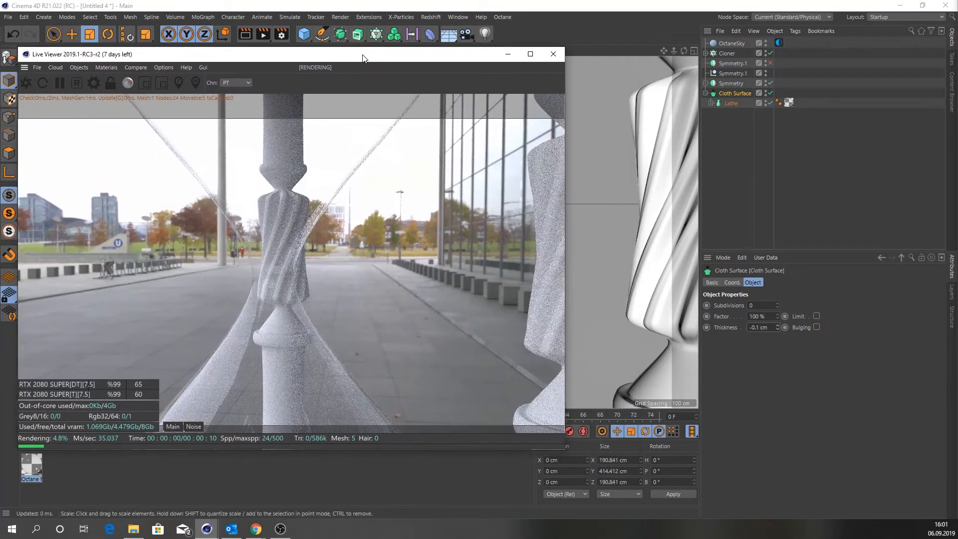
pyautogui.click(777, 329)
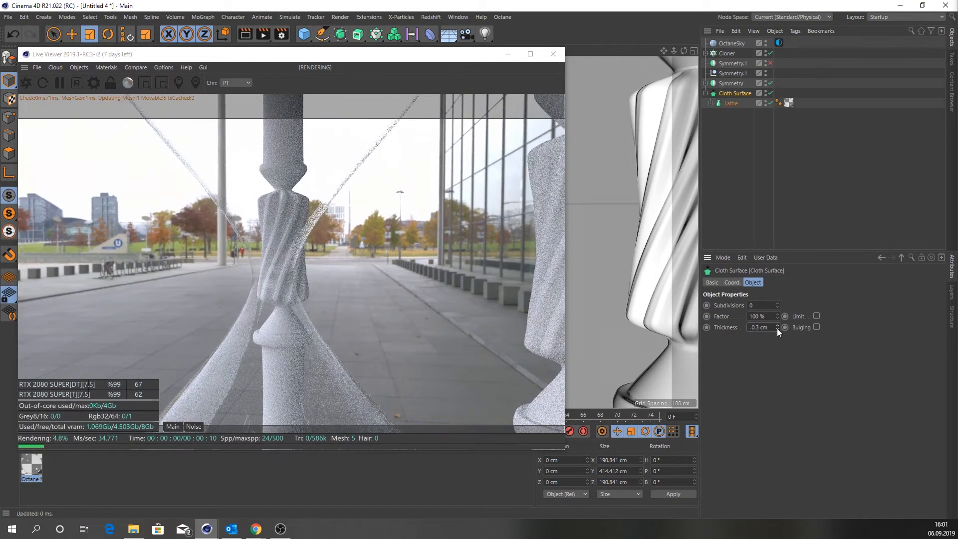
pyautogui.click(777, 329)
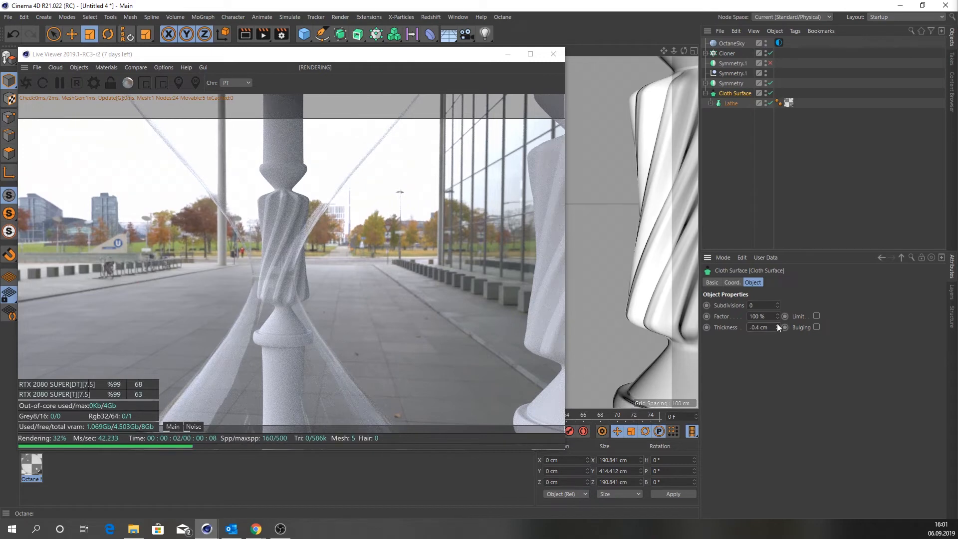
pyautogui.click(777, 325)
# Step: Uncover the model in the viewport and switch the viewport shading to Lines to check the glass wall
pyautogui.moveTo(394, 55); pyautogui.dragTo(460, 191)
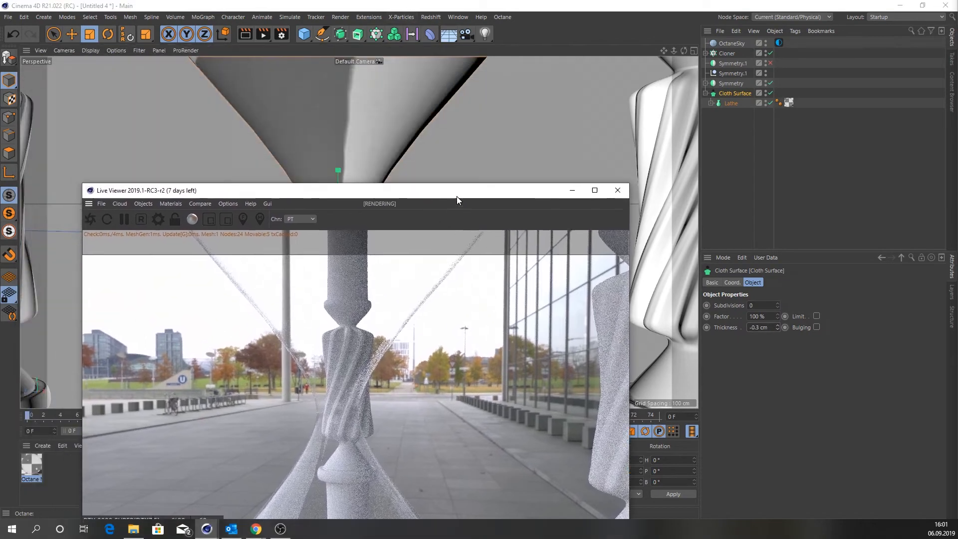
pyautogui.click(358, 128)
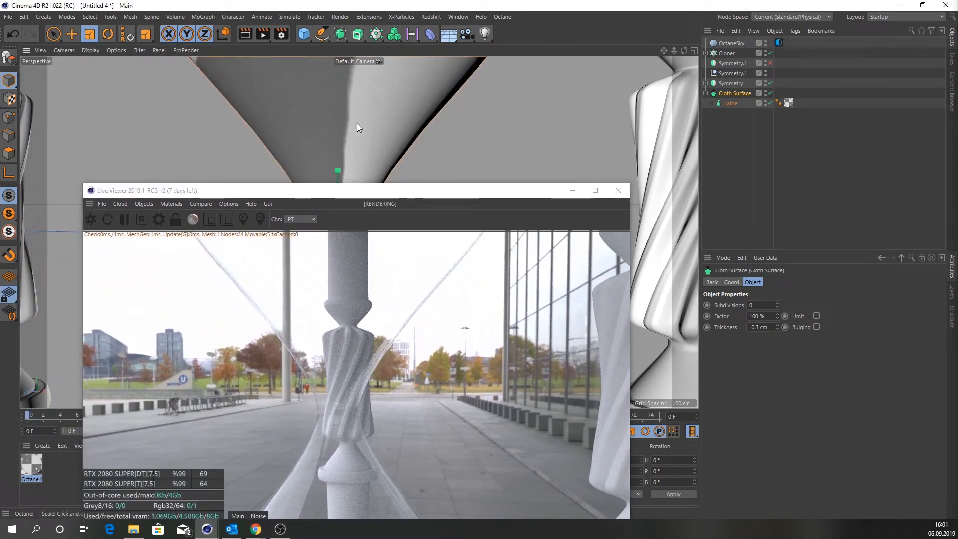
pyautogui.press('n')
pyautogui.press('g')
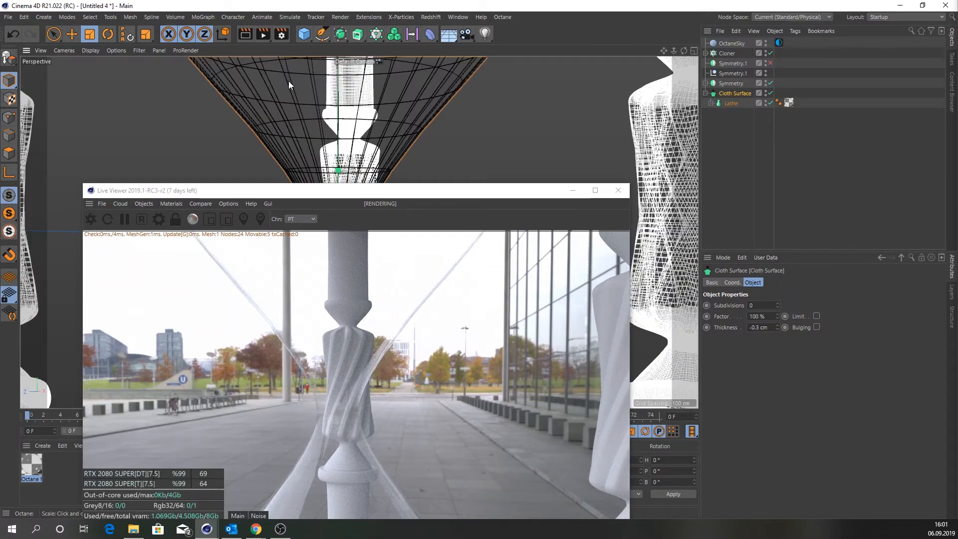
pyautogui.keyDown('alt'); pyautogui.moveTo(289, 80); pyautogui.dragTo(303, 100); pyautogui.keyUp('alt')
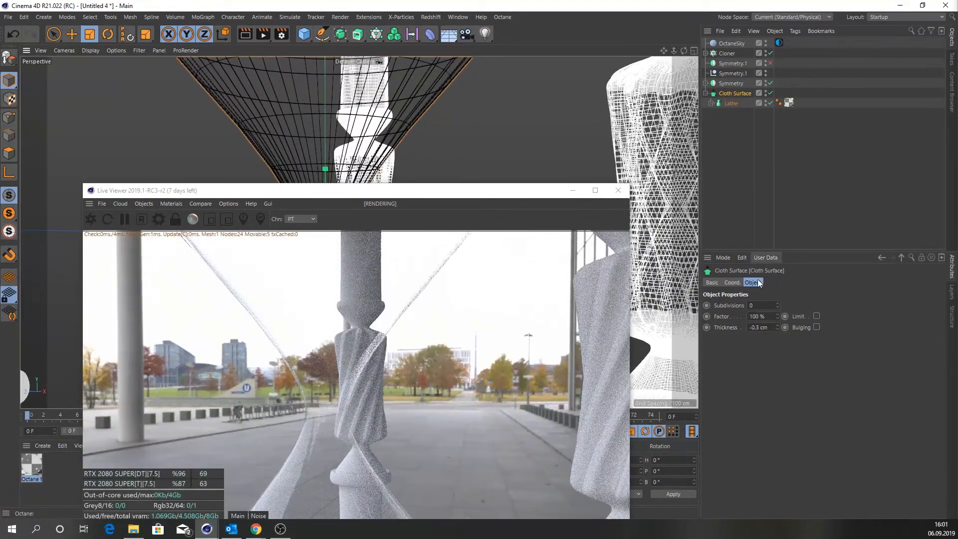
# Step: Set the Cloth Surface's thickness to -3 cm and move the render preview aside to check the whole hourglass
pyautogui.moveTo(777, 327); pyautogui.dragTo(777, 350)
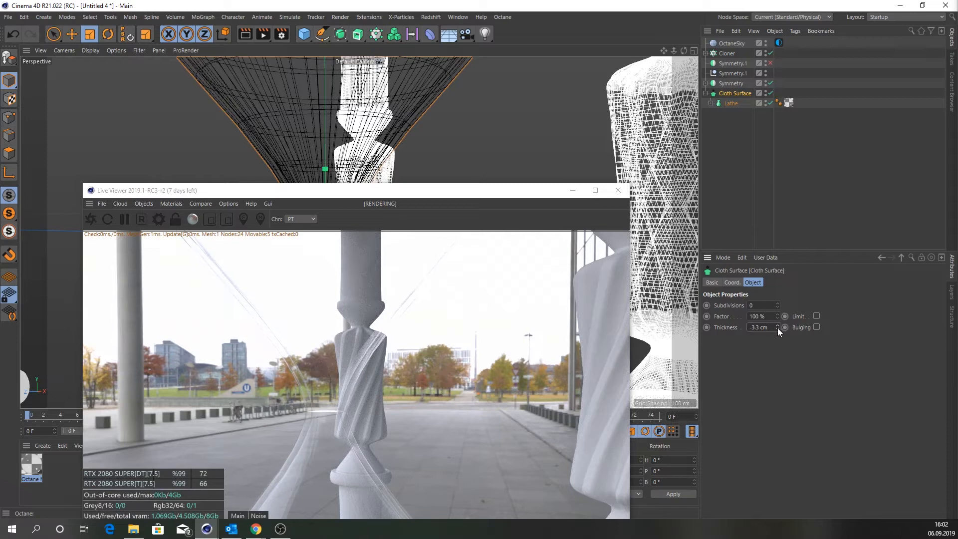
pyautogui.click(755, 327)
pyautogui.write('-3')
pyautogui.press('Return')
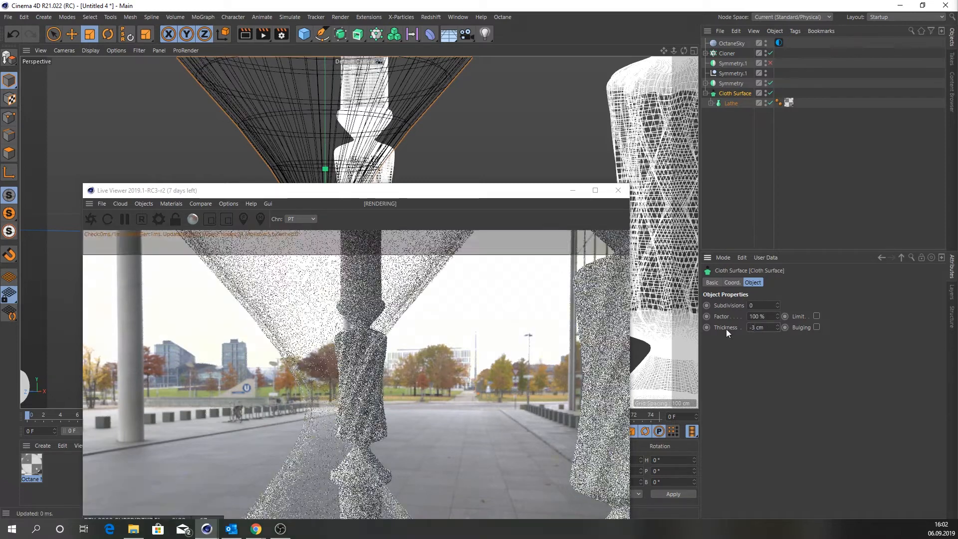
pyautogui.moveTo(414, 194); pyautogui.dragTo(579, 52)
pyautogui.scroll(-5, 199, 225)
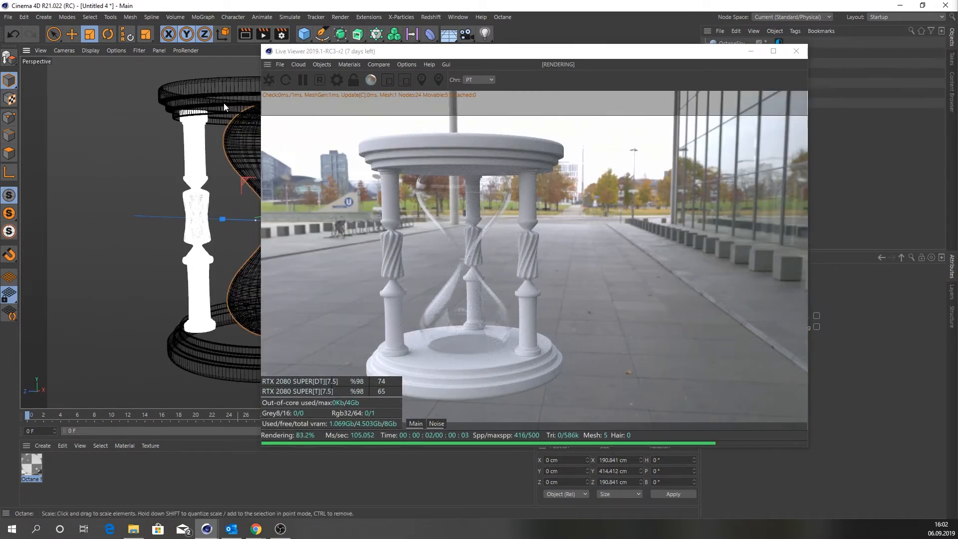
pyautogui.moveTo(401, 55); pyautogui.dragTo(414, 51)
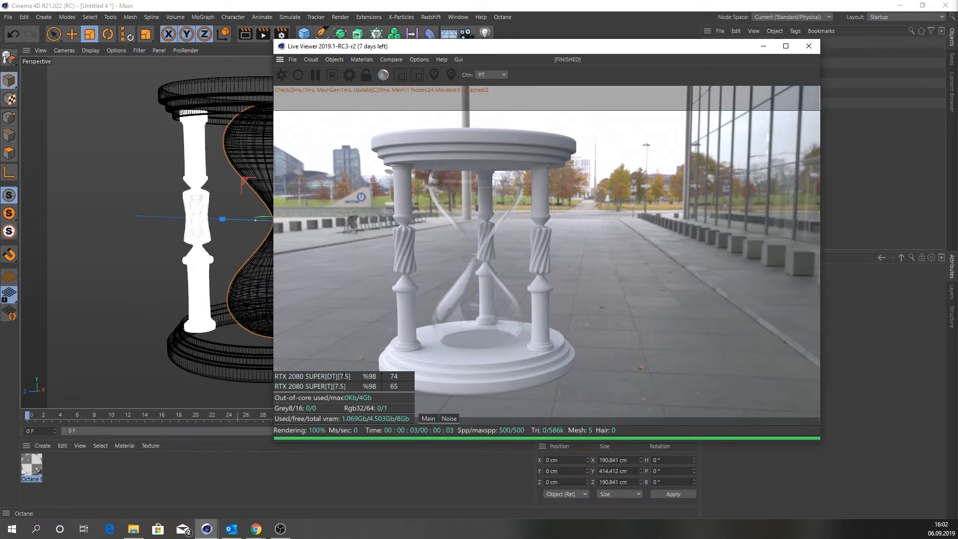
# Step: Create a new Octane Material and assign it to the hourglass's top and base plates
pyautogui.click(43, 446)
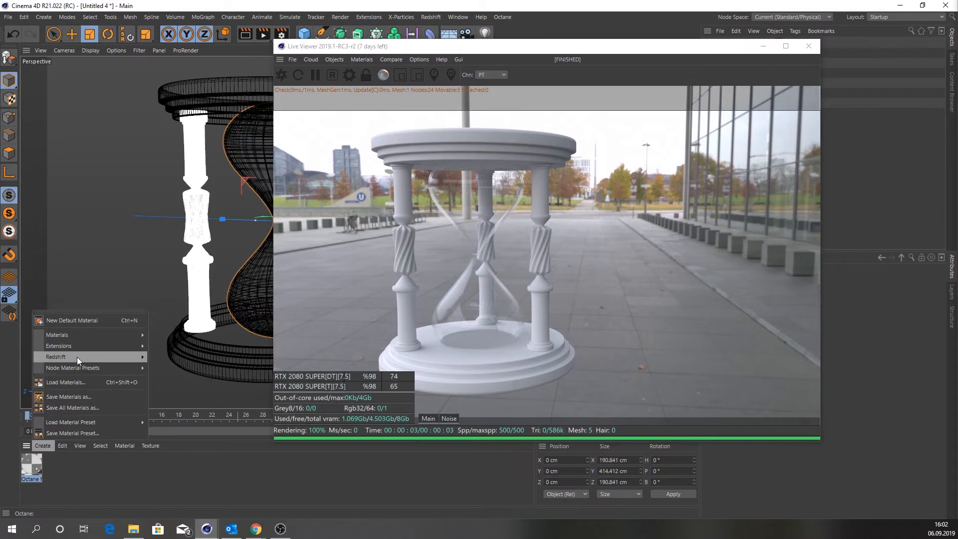
pyautogui.moveTo(77, 337)
pyautogui.moveTo(191, 344)
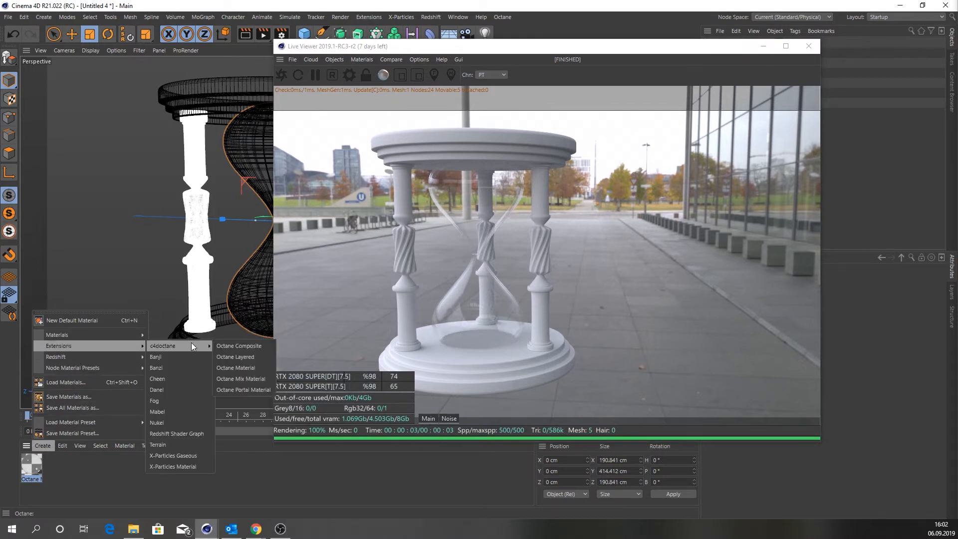
pyautogui.click(232, 366)
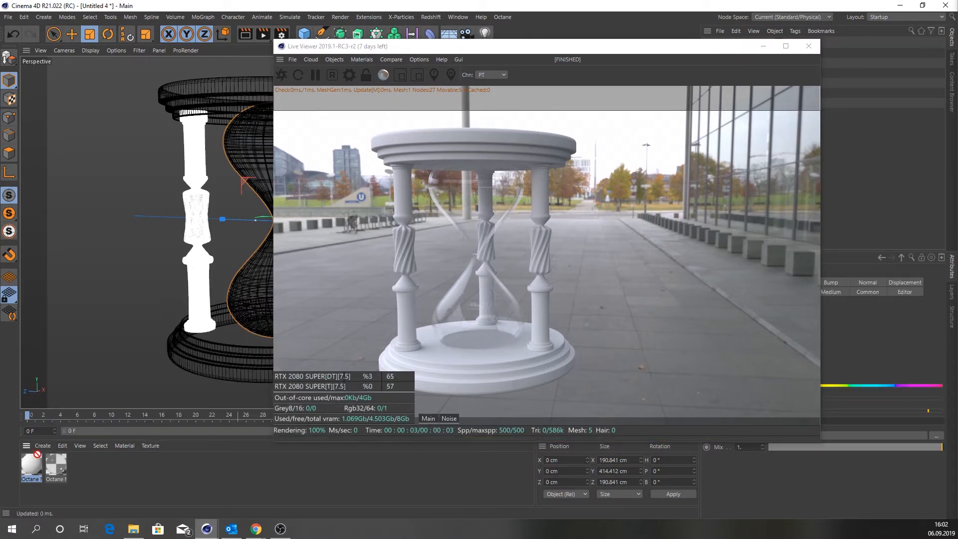
pyautogui.click(197, 362)
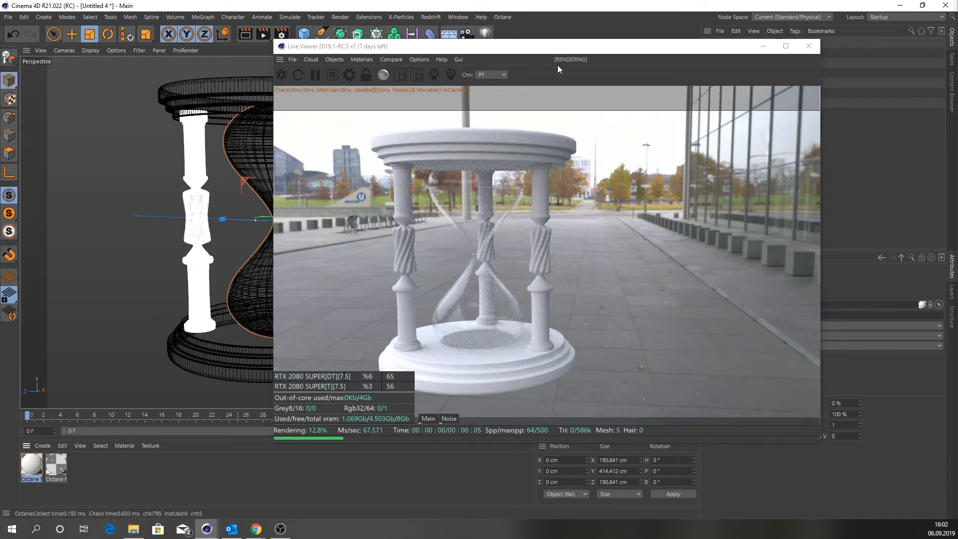
# Step: Browse to the Wood textures in the Content Browser, widen the folder tree and view the burnt fine plywood previews
pyautogui.moveTo(575, 50); pyautogui.dragTo(407, 46)
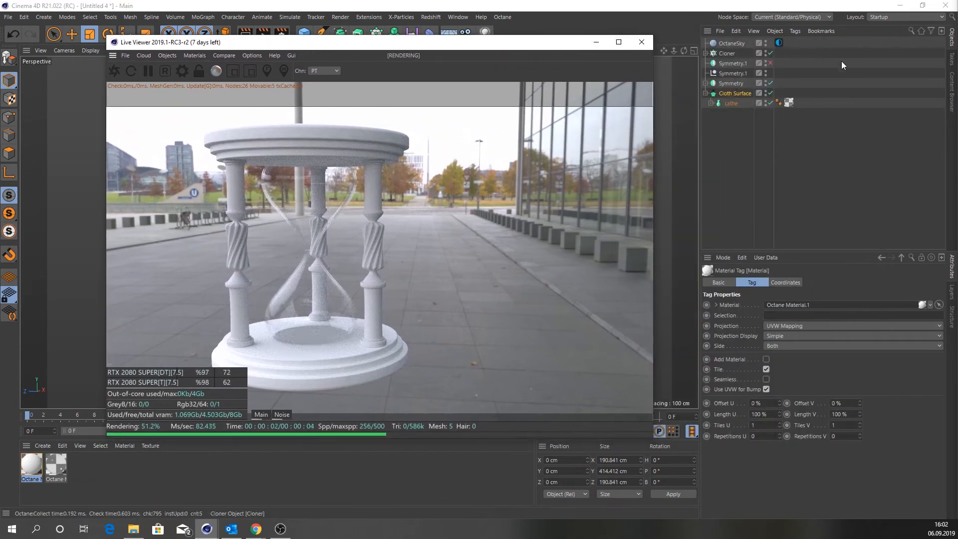
pyautogui.click(952, 92)
pyautogui.scroll(-5, 748, 78)
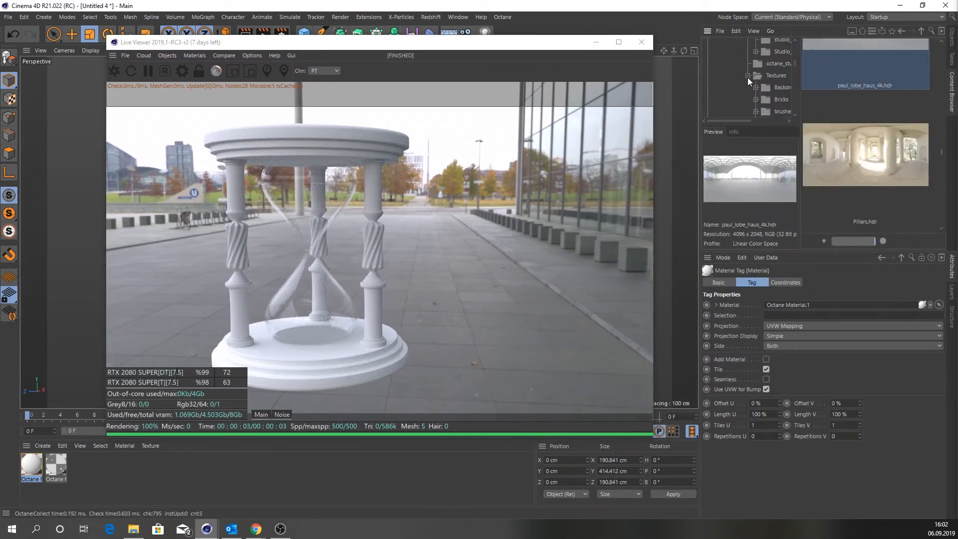
pyautogui.scroll(-3, 747, 80)
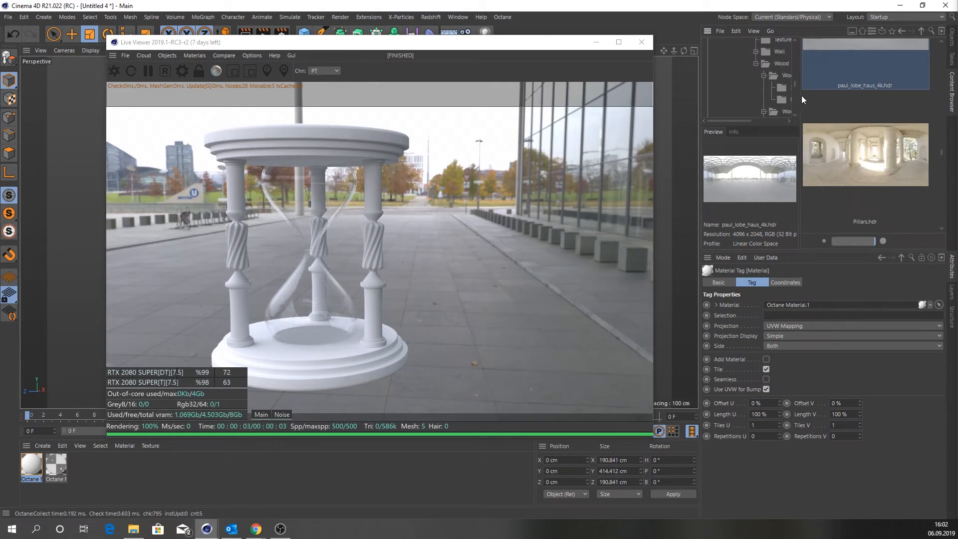
pyautogui.moveTo(799, 96); pyautogui.dragTo(827, 95)
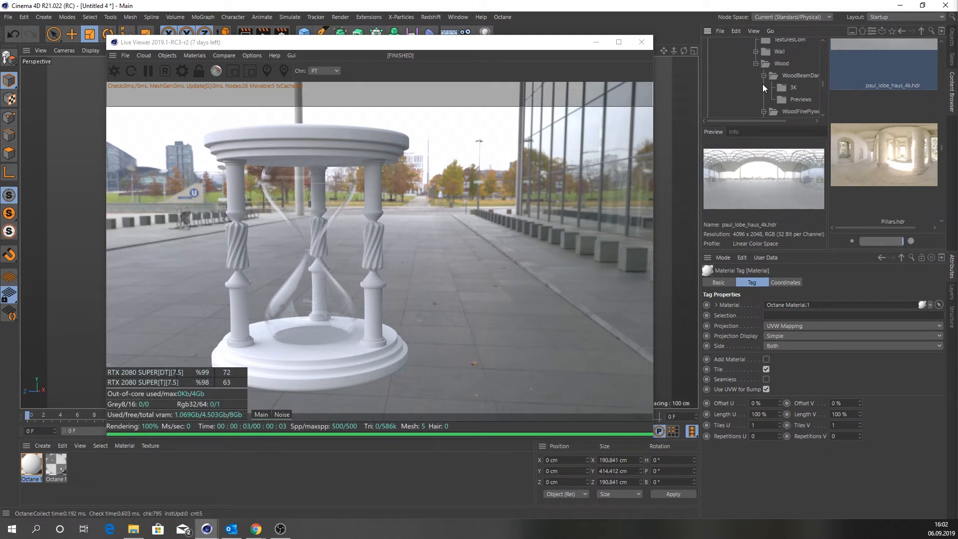
pyautogui.scroll(-2, 763, 84)
pyautogui.click(792, 86)
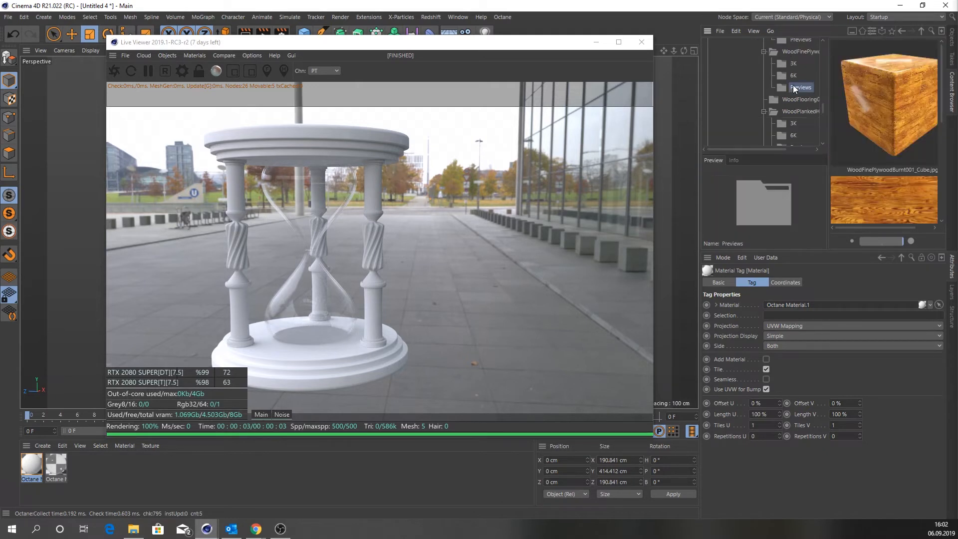
# Step: Compare the dark beam, worn plank and quartered wood previews, and open the WoodQuarteredRecchiuti001 4K texture folder
pyautogui.click(792, 98)
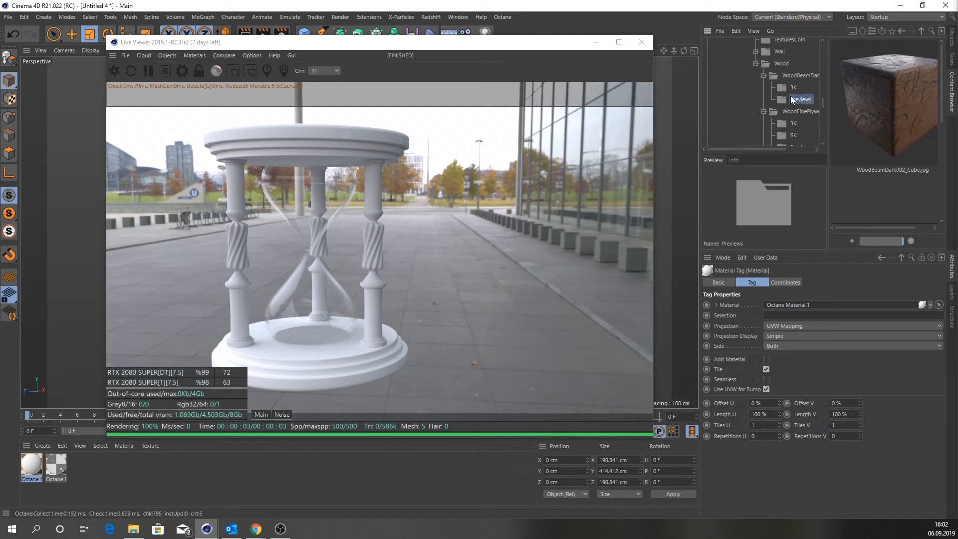
pyautogui.scroll(-3, 779, 92)
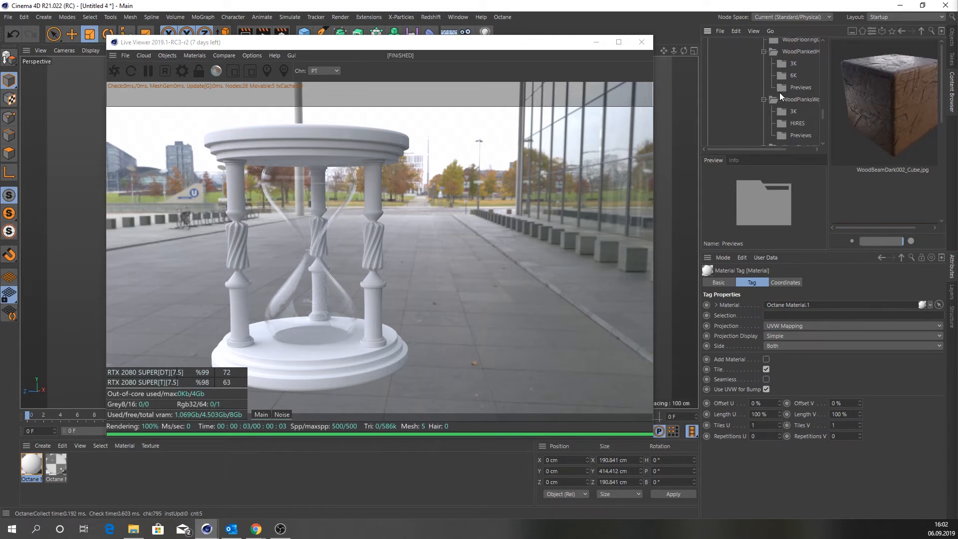
pyautogui.click(792, 136)
pyautogui.scroll(-2, 780, 123)
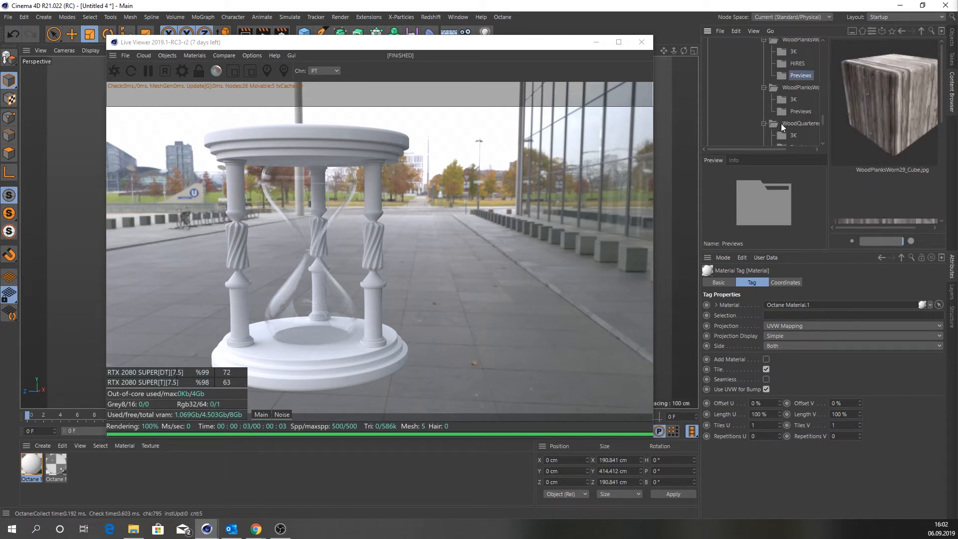
pyautogui.click(793, 113)
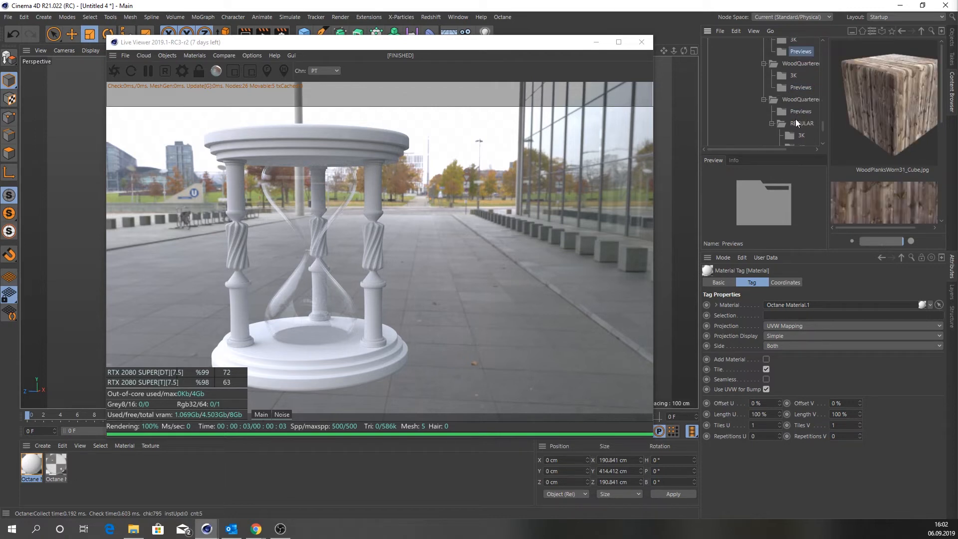
pyautogui.click(799, 112)
pyautogui.scroll(-3, 784, 123)
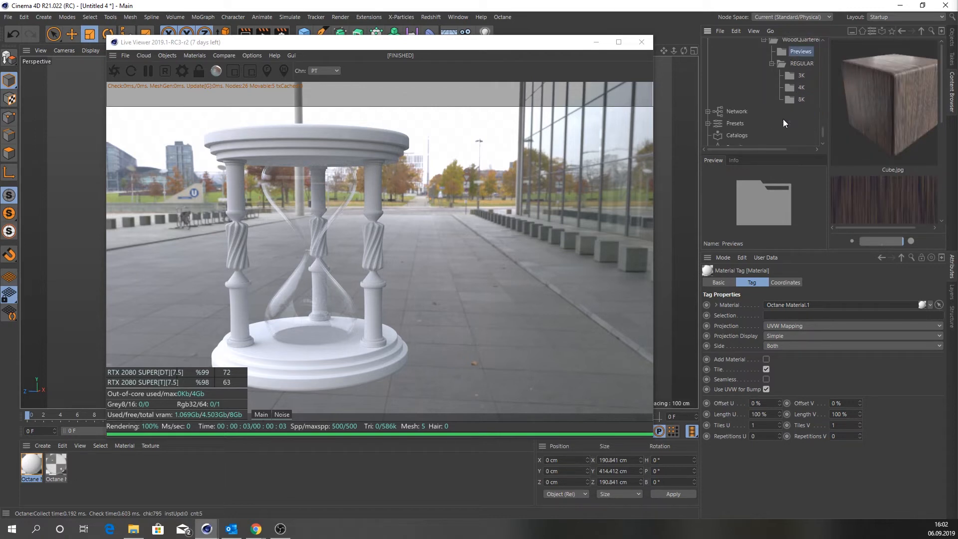
pyautogui.click(800, 87)
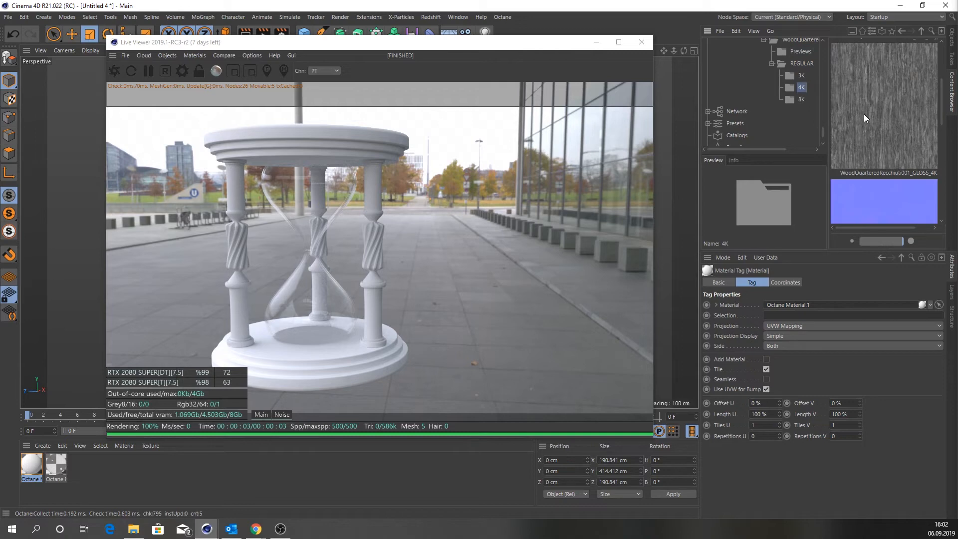
pyautogui.scroll(2, 865, 116)
# Step: Open the new Octane material in the Node Editor and arrange the editor beside a smaller render preview
pyautogui.moveTo(373, 56); pyautogui.dragTo(546, 81)
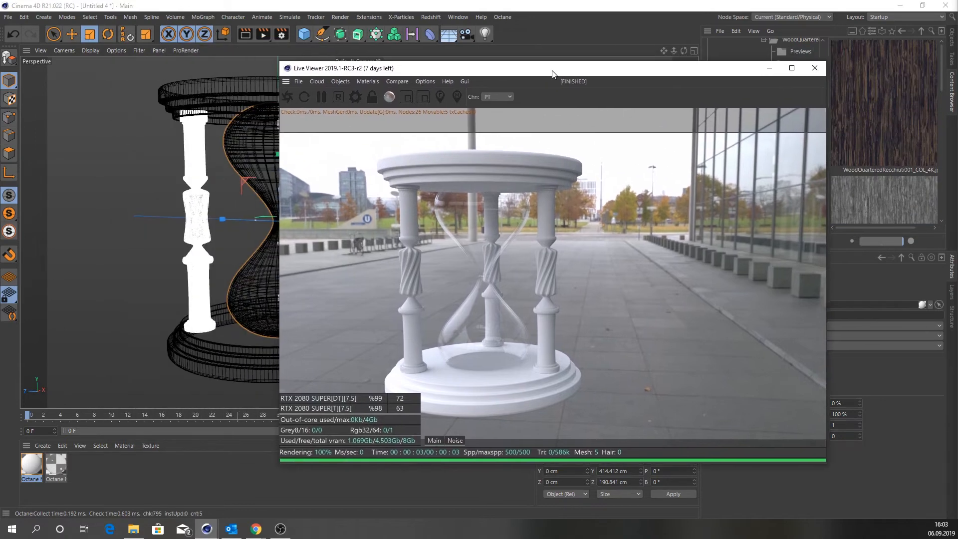
pyautogui.click(29, 467)
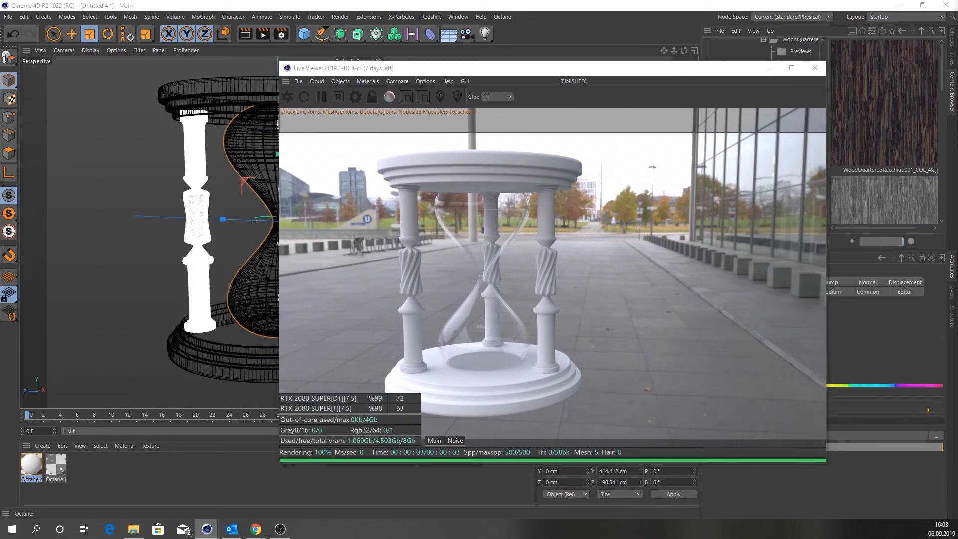
pyautogui.moveTo(524, 73); pyautogui.dragTo(551, 96)
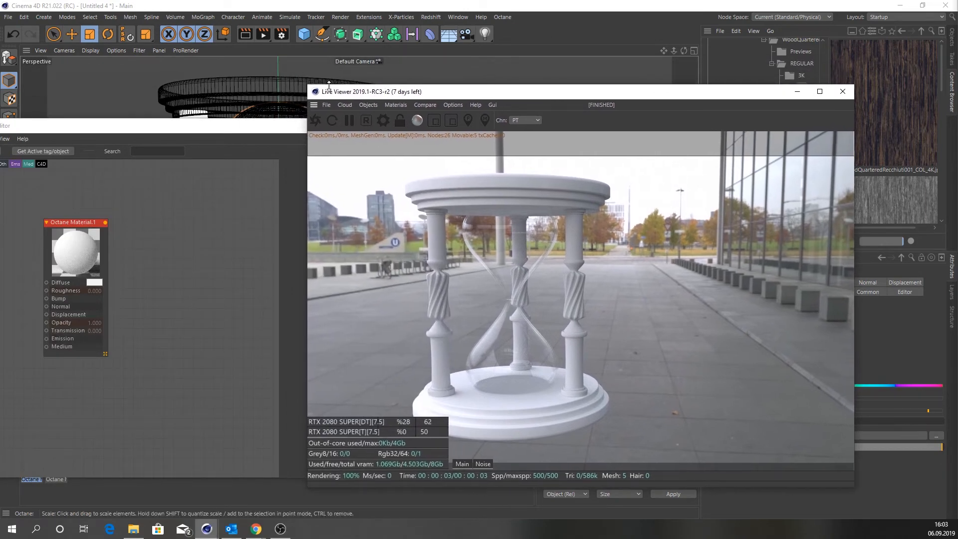
pyautogui.moveTo(306, 85); pyautogui.dragTo(432, 92)
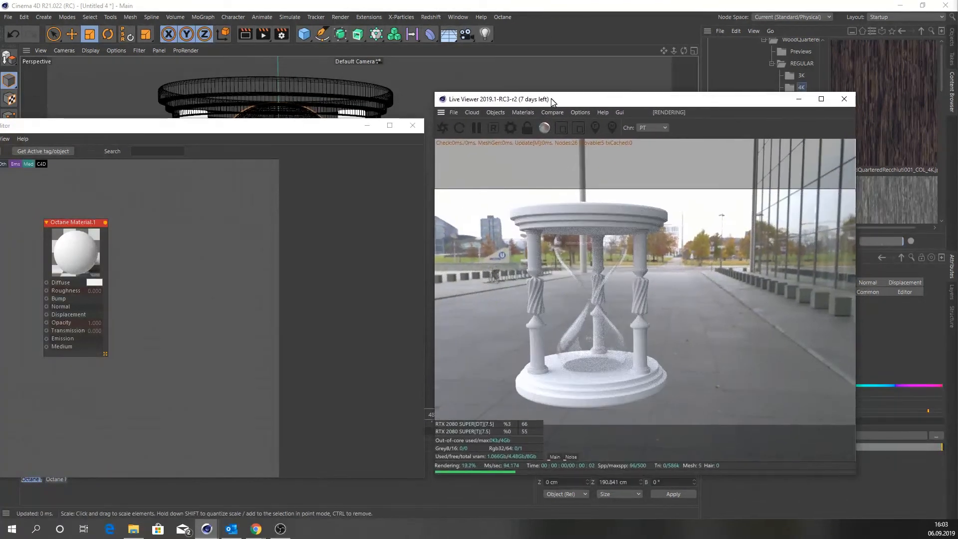
pyautogui.moveTo(229, 127); pyautogui.dragTo(257, 102)
pyautogui.moveTo(110, 204); pyautogui.dragTo(186, 185)
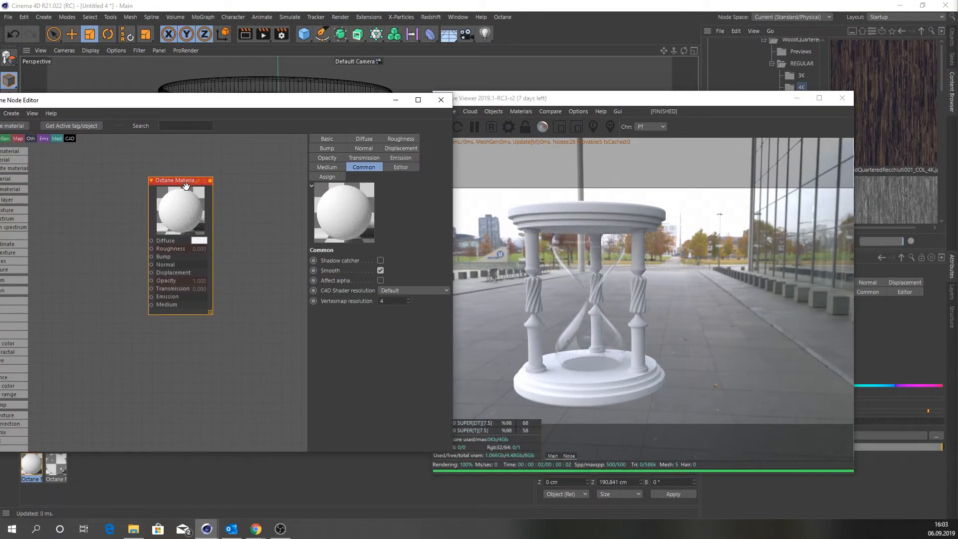
# Step: Change the plates' material type to Universal and set its metallic value to 0
pyautogui.click(338, 140)
pyautogui.click(371, 285)
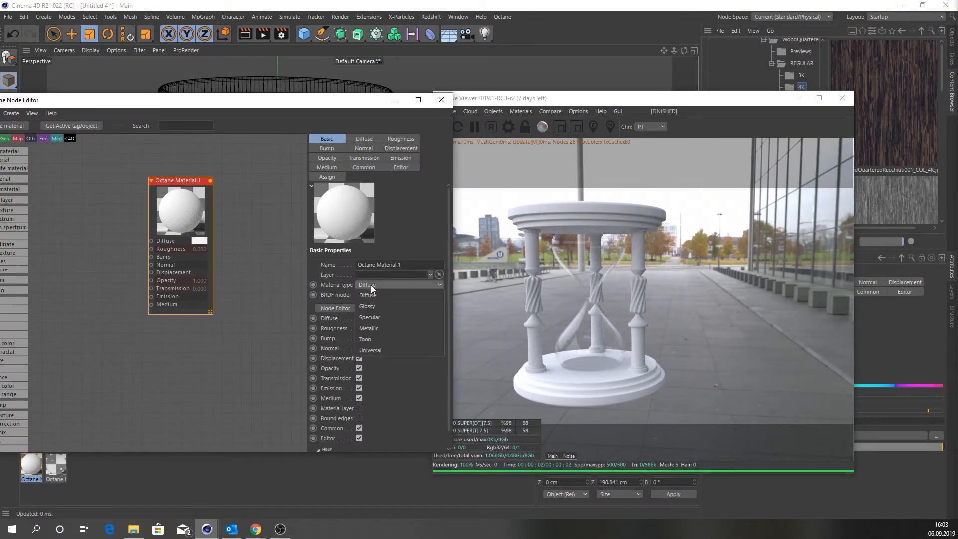
pyautogui.click(385, 347)
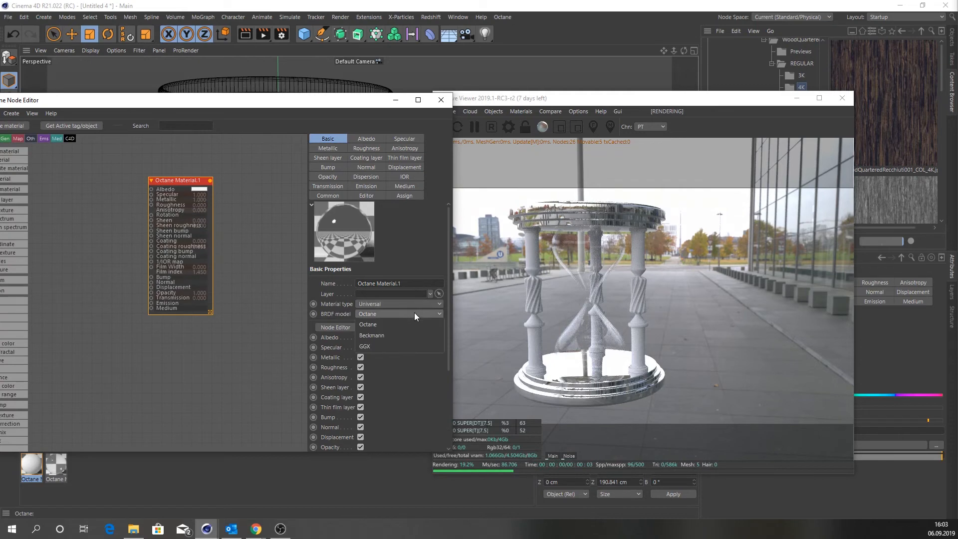
pyautogui.click(333, 149)
pyautogui.moveTo(424, 280); pyautogui.dragTo(382, 280)
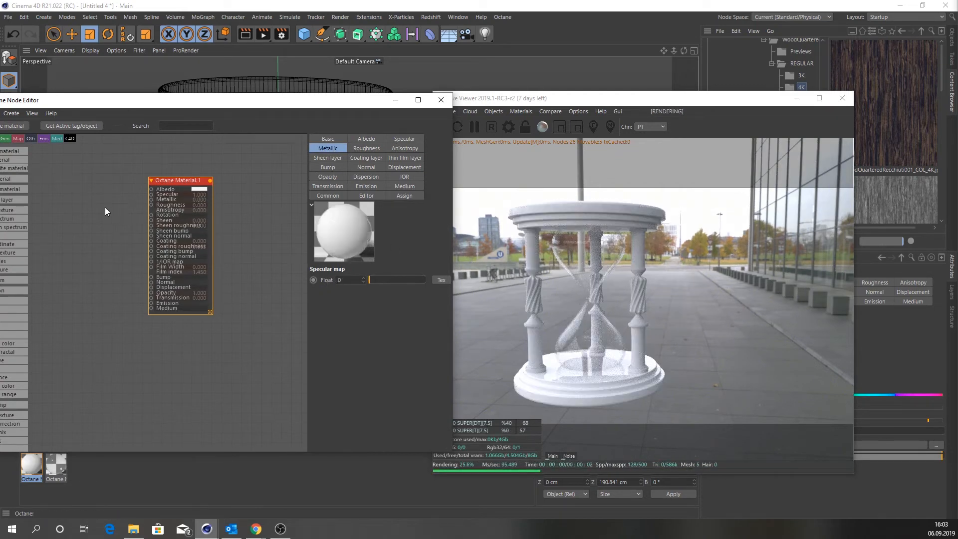
# Step: Add an Image texture node with the WoodQuarteredRecchiuti001_COL_4K image and connect it to the material's Albedo
pyautogui.moveTo(170, 181); pyautogui.dragTo(188, 179)
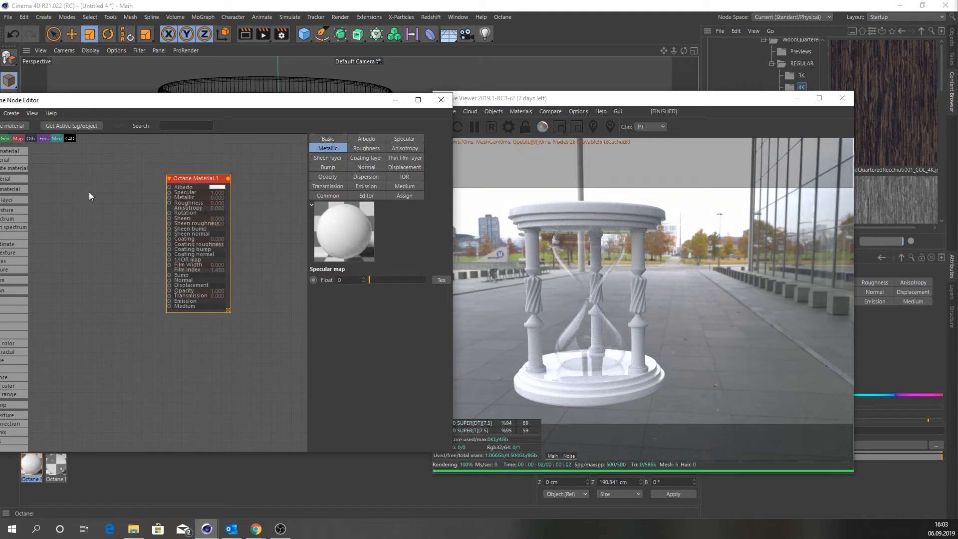
pyautogui.moveTo(133, 110); pyautogui.dragTo(182, 107)
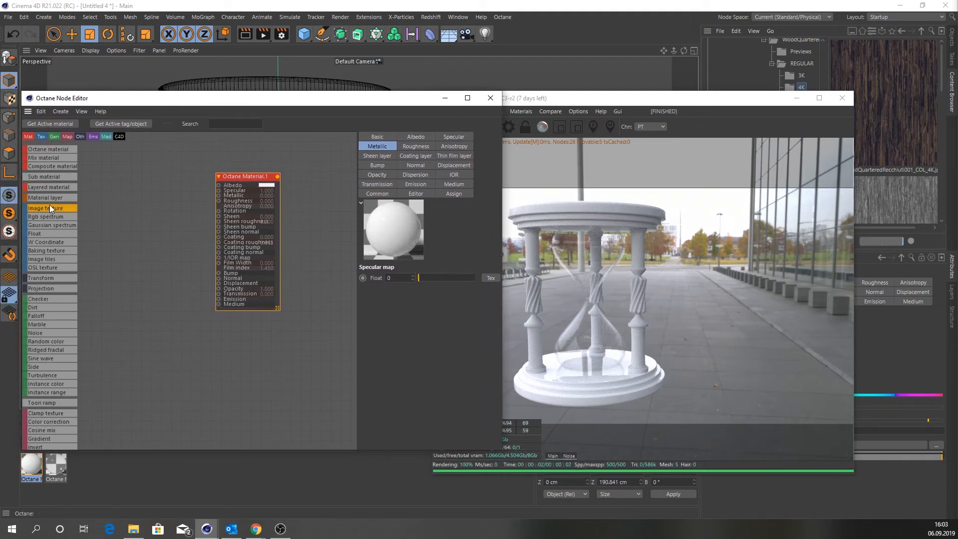
pyautogui.moveTo(50, 208); pyautogui.dragTo(125, 195)
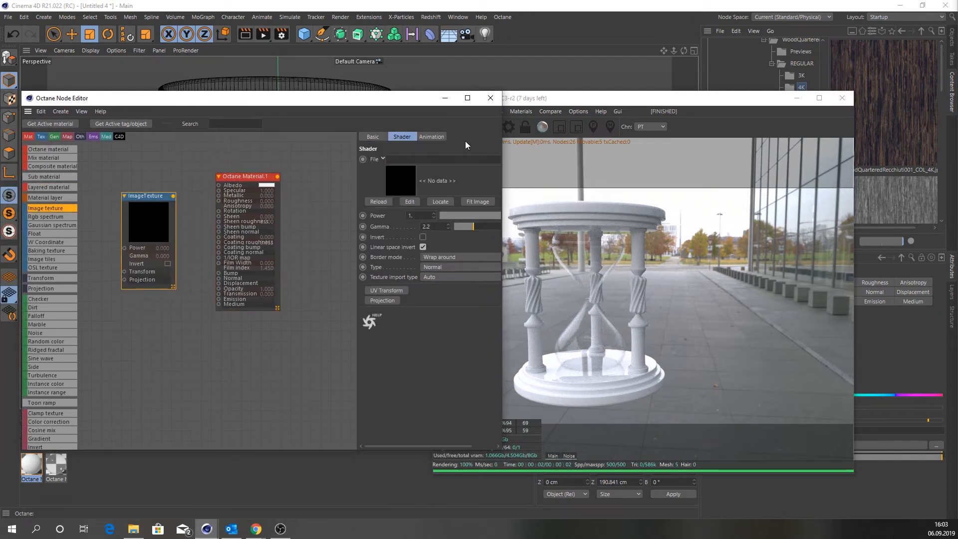
pyautogui.click(893, 95)
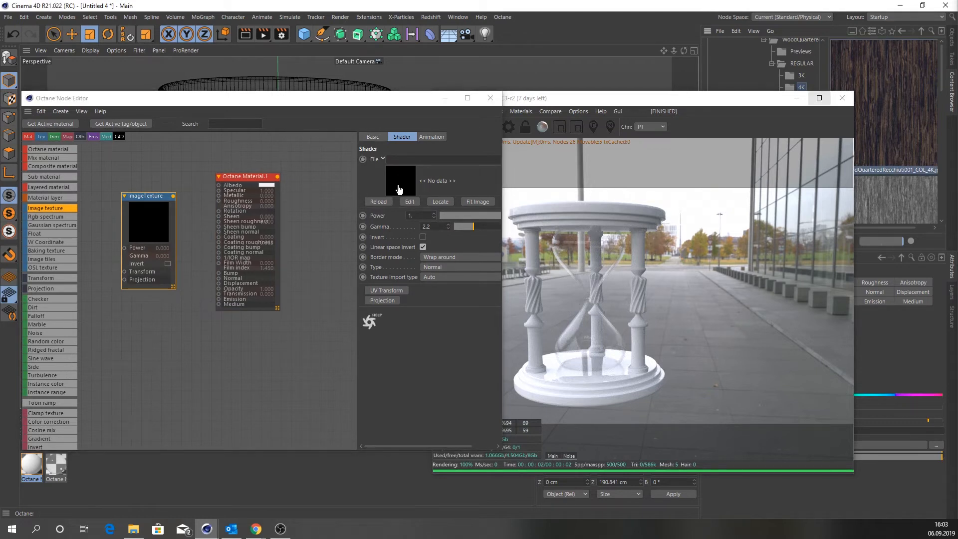
pyautogui.moveTo(399, 188); pyautogui.dragTo(399, 189)
pyautogui.click(553, 309)
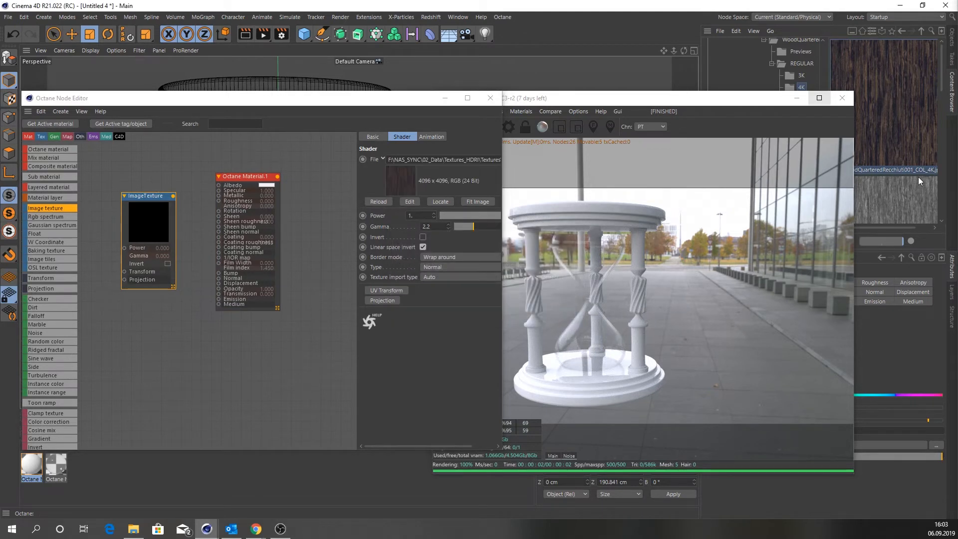
pyautogui.moveTo(132, 199); pyautogui.dragTo(225, 189)
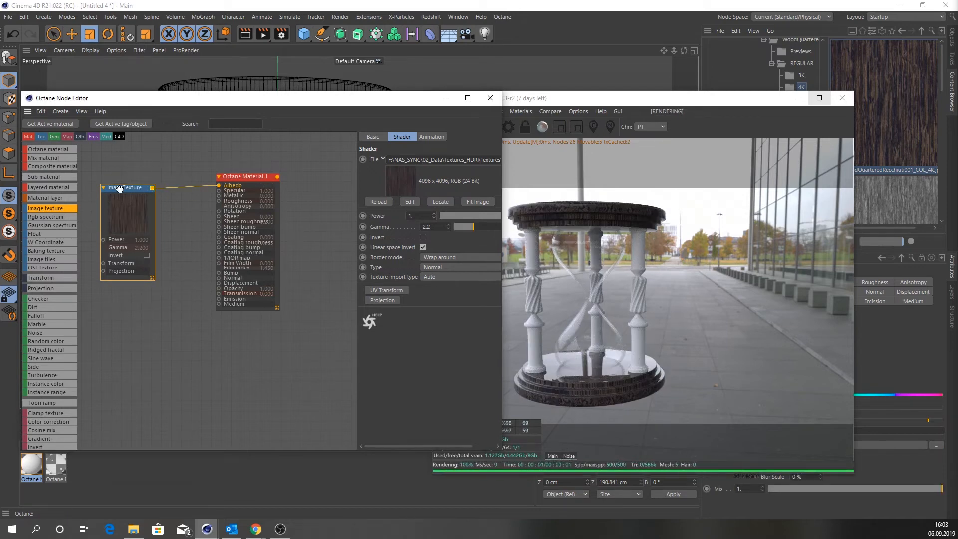
# Step: Add a second Image texture node with the WoodQuarteredRecchiuti001_NRM16_4K map and connect it to the material's Normal input
pyautogui.moveTo(120, 188); pyautogui.dragTo(120, 172)
pyautogui.moveTo(47, 209); pyautogui.dragTo(110, 301)
pyautogui.scroll(-5, 894, 143)
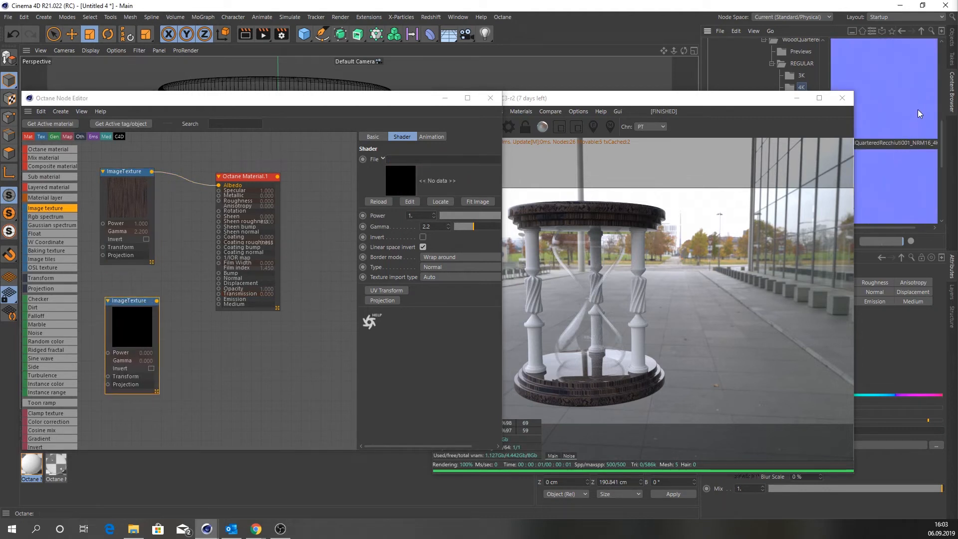
pyautogui.moveTo(918, 114); pyautogui.dragTo(395, 185)
pyautogui.click(552, 306)
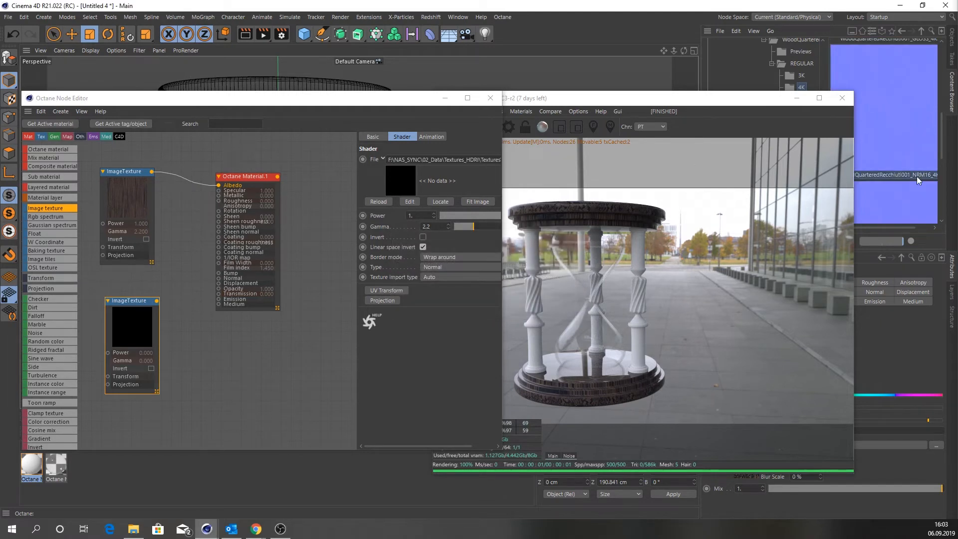
pyautogui.moveTo(134, 301); pyautogui.dragTo(219, 278)
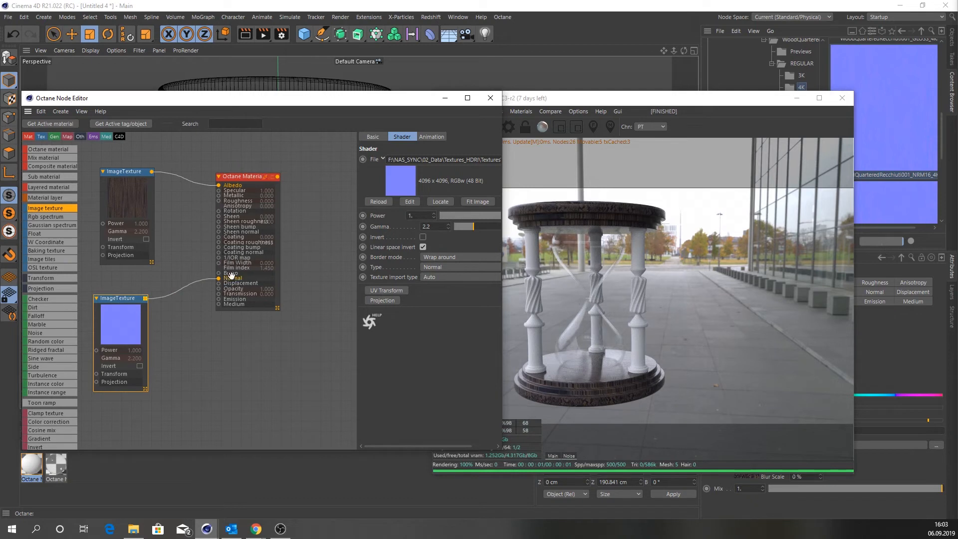
# Step: Shift the Node Editor to uncover the render preview and space the material and wood colour nodes apart
pyautogui.moveTo(300, 104); pyautogui.dragTo(289, 100)
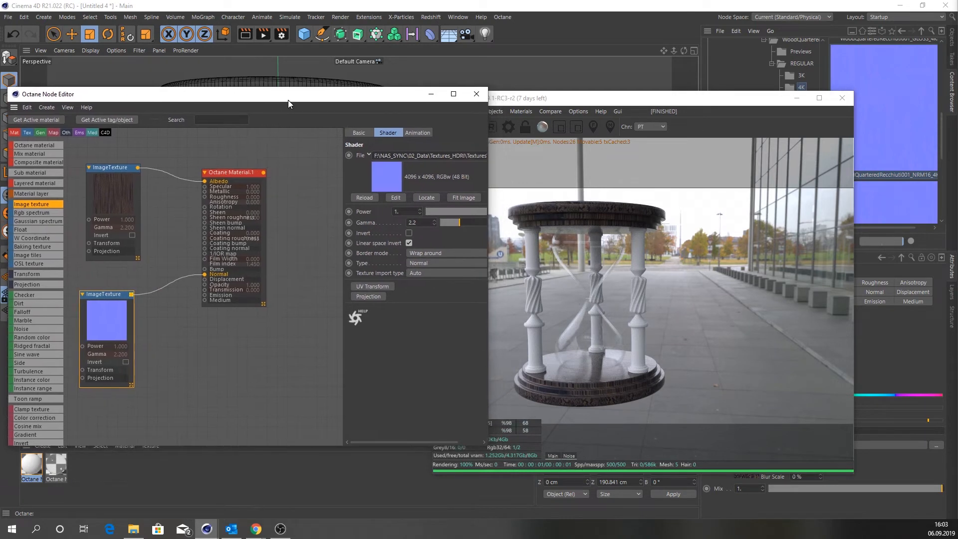
pyautogui.moveTo(233, 172); pyautogui.dragTo(228, 179)
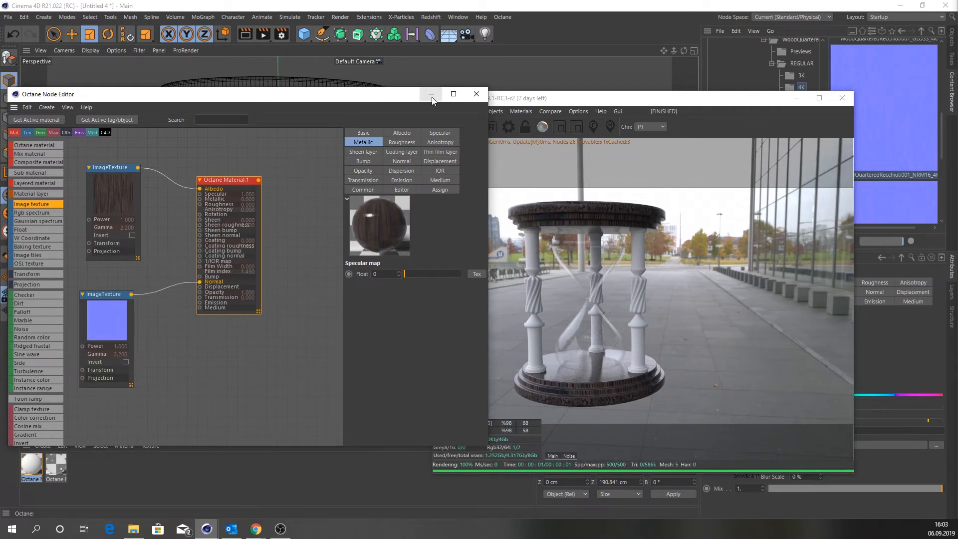
pyautogui.moveTo(236, 181); pyautogui.dragTo(239, 176)
pyautogui.moveTo(111, 186); pyautogui.dragTo(103, 165)
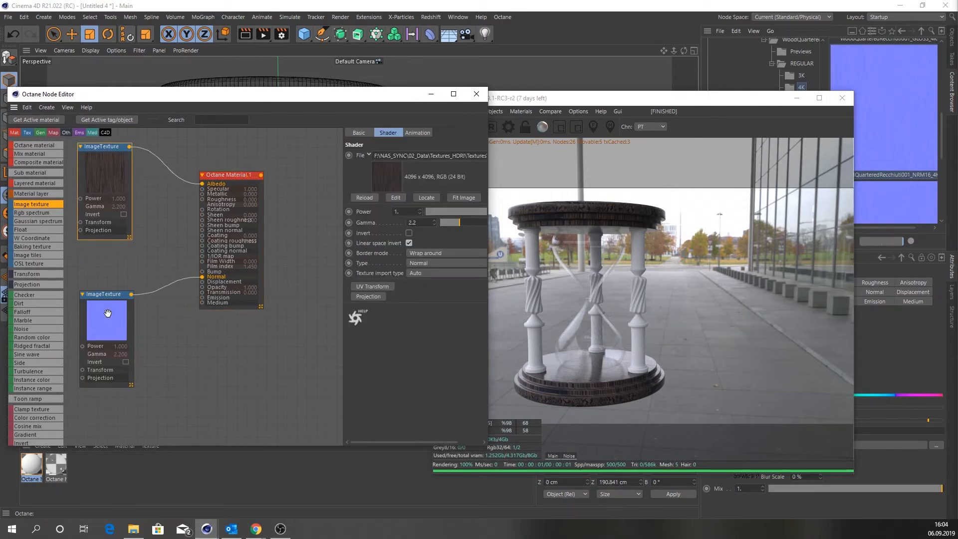
# Step: Add a third Image texture node with the WoodQuarteredRecchiuti001_GLOSS_4K map, declining to copy the image to the project location
pyautogui.moveTo(107, 312); pyautogui.dragTo(120, 367)
pyautogui.scroll(-3, 906, 165)
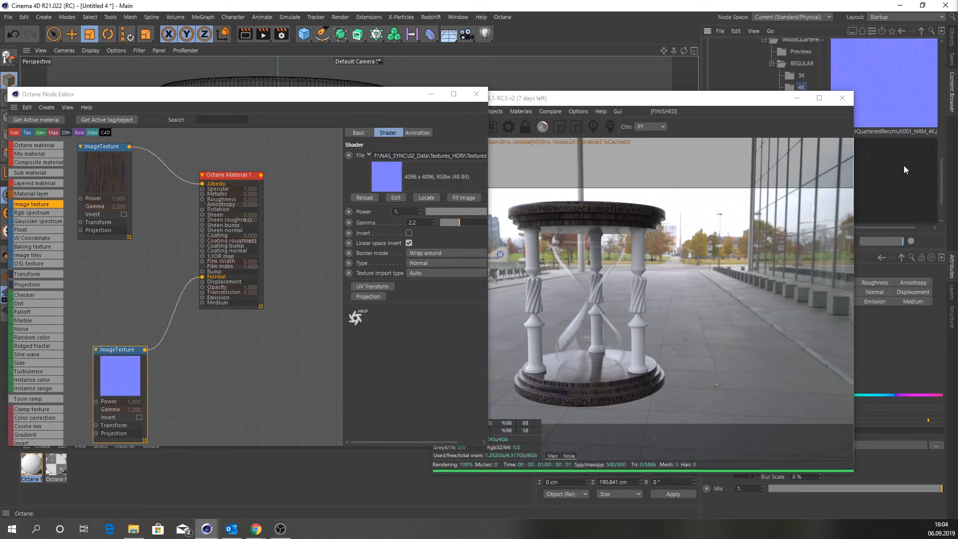
pyautogui.moveTo(731, 98); pyautogui.dragTo(657, 100)
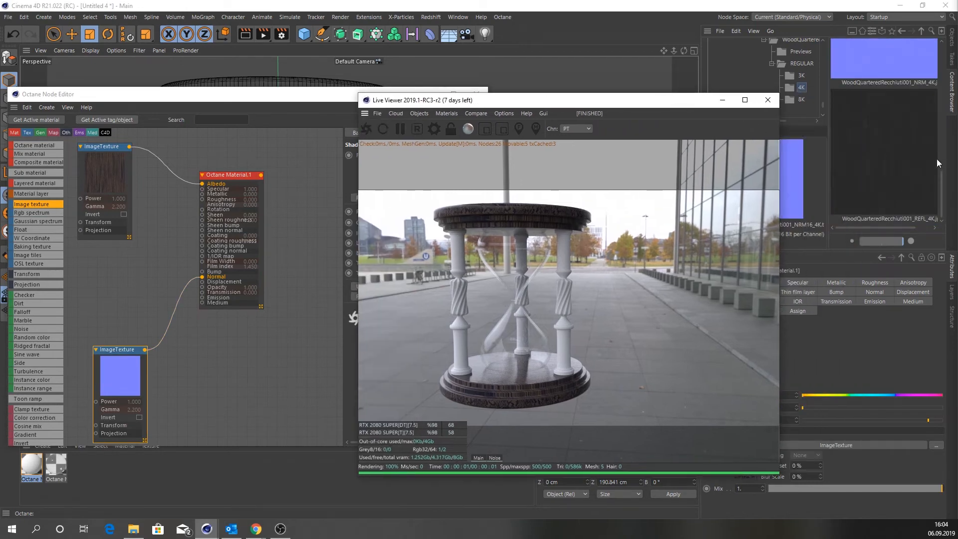
pyautogui.scroll(2, 885, 176)
pyautogui.click(893, 142)
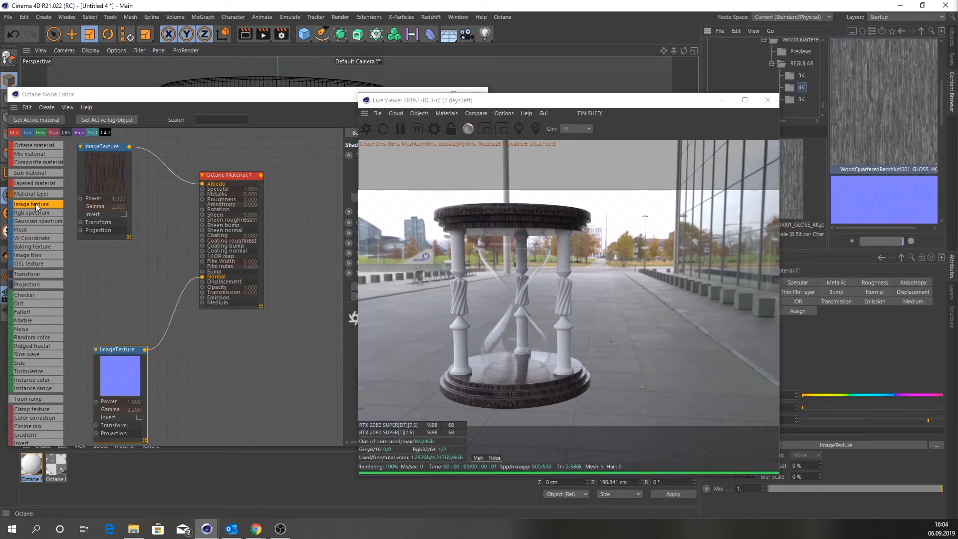
pyautogui.moveTo(35, 202); pyautogui.dragTo(102, 249)
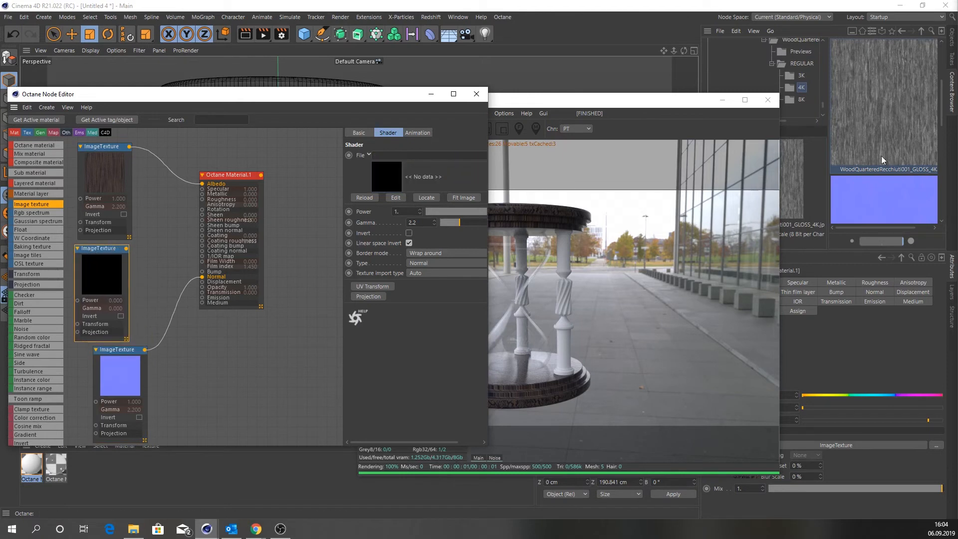
pyautogui.moveTo(883, 160); pyautogui.dragTo(349, 216)
pyautogui.moveTo(394, 184); pyautogui.dragTo(393, 185)
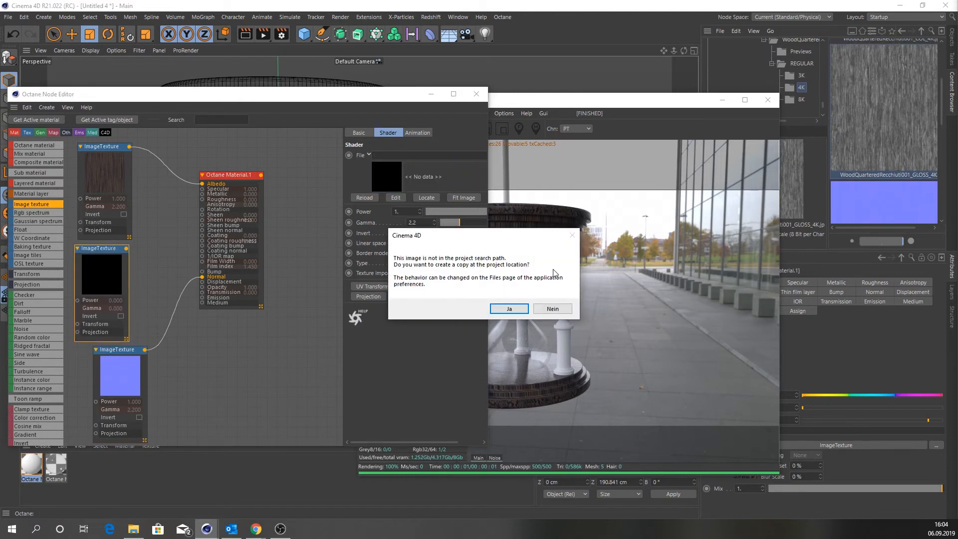
pyautogui.click(553, 309)
# Step: Connect the gloss image texture to the wood material's Roughness input and invert the texture
pyautogui.moveTo(126, 248); pyautogui.dragTo(202, 199)
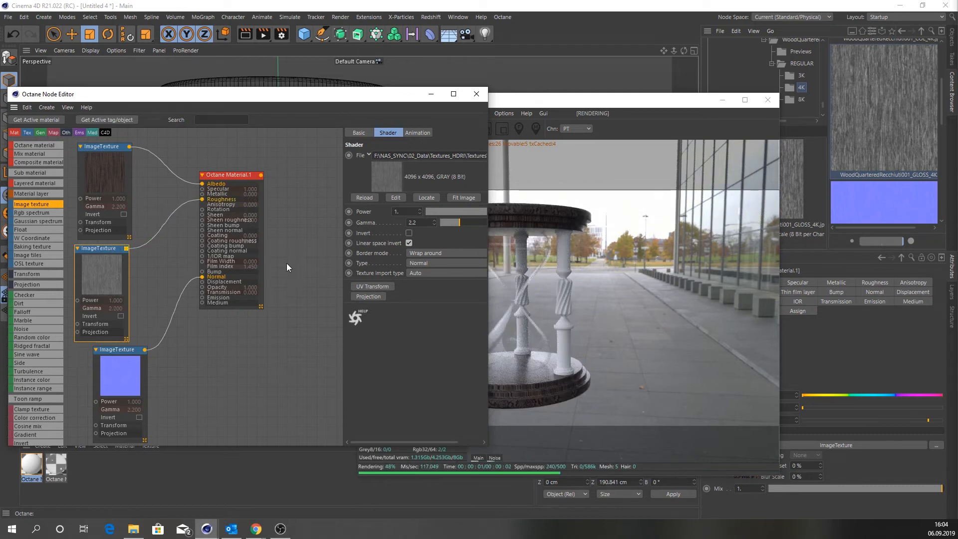
pyautogui.click(409, 233)
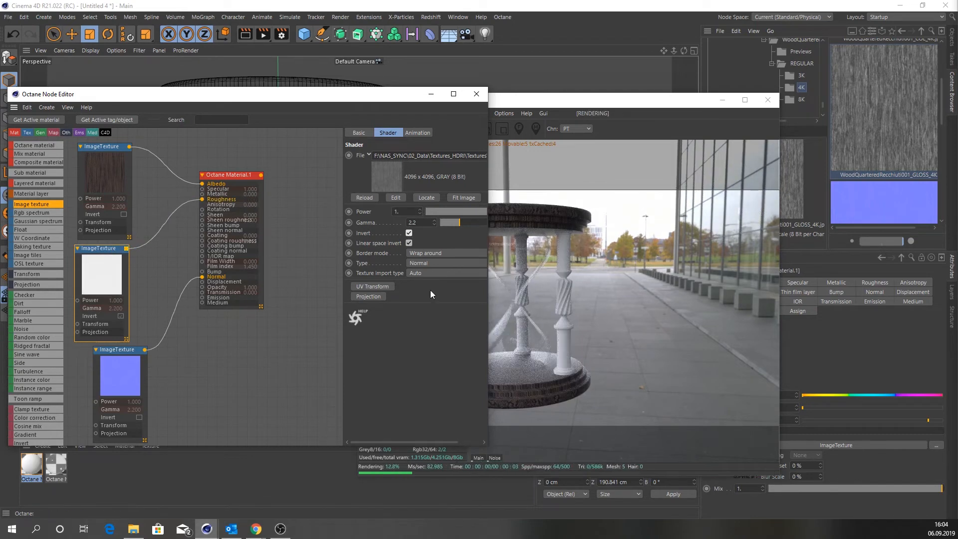
pyautogui.moveTo(480, 211); pyautogui.dragTo(434, 211)
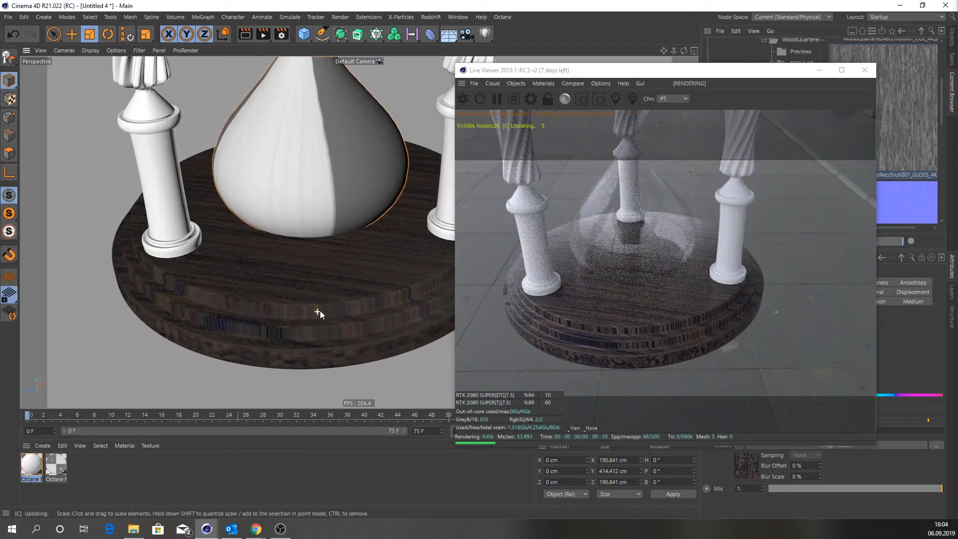
# Step: Set the projection of the wood material tag on the plates' Extrude object to Flat
pyautogui.moveTo(320, 310)
pyautogui.keyDown('alt'); pyautogui.mouseDown()
pyautogui.moveTo(348, 309)
pyautogui.moveTo(329, 313)
pyautogui.mouseUp(); pyautogui.keyUp('alt')
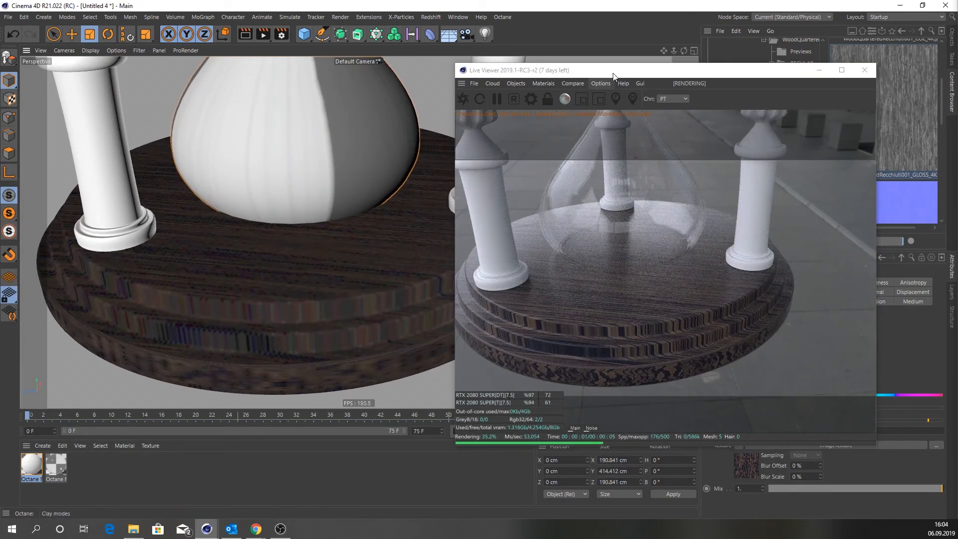
pyautogui.moveTo(614, 71); pyautogui.dragTo(465, 64)
pyautogui.click(953, 36)
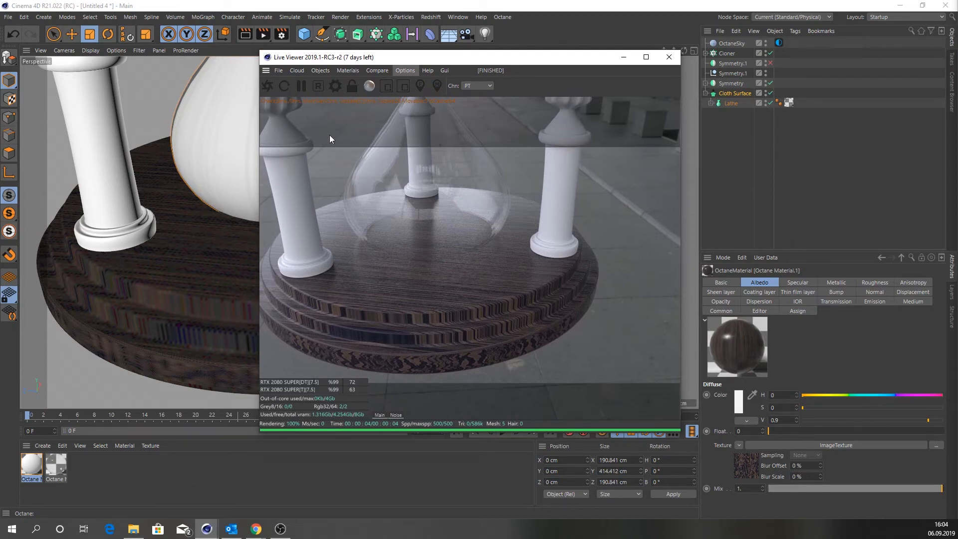
pyautogui.click(731, 83)
pyautogui.click(705, 83)
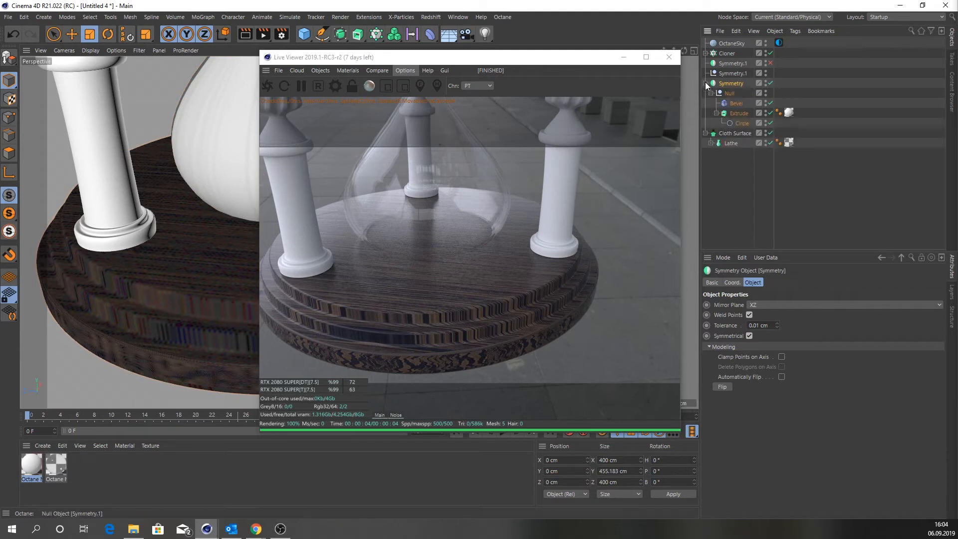
pyautogui.click(789, 113)
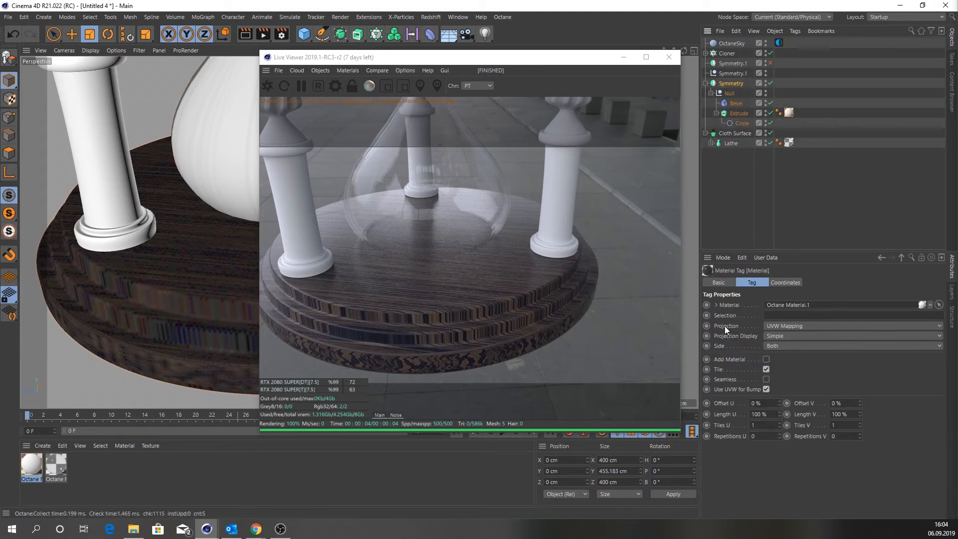
pyautogui.click(777, 326)
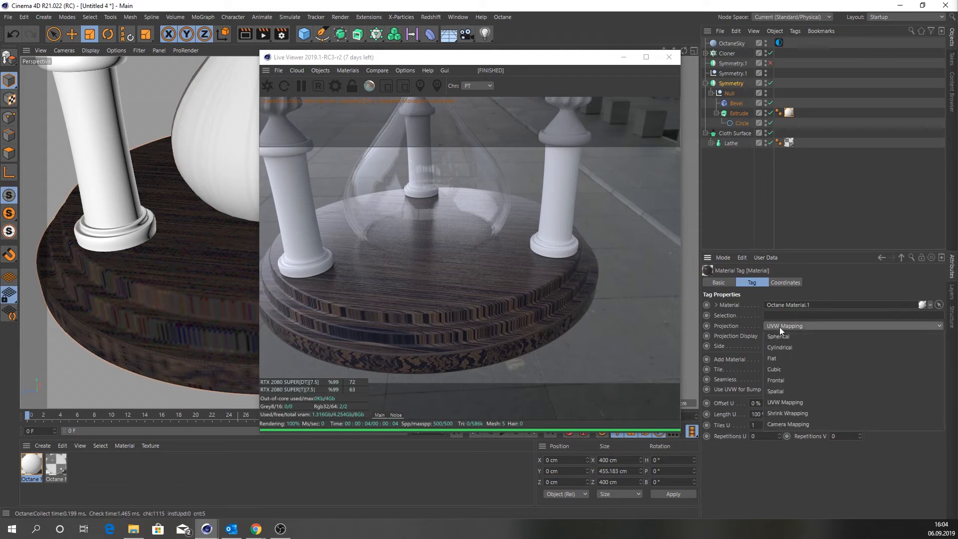
pyautogui.click(785, 356)
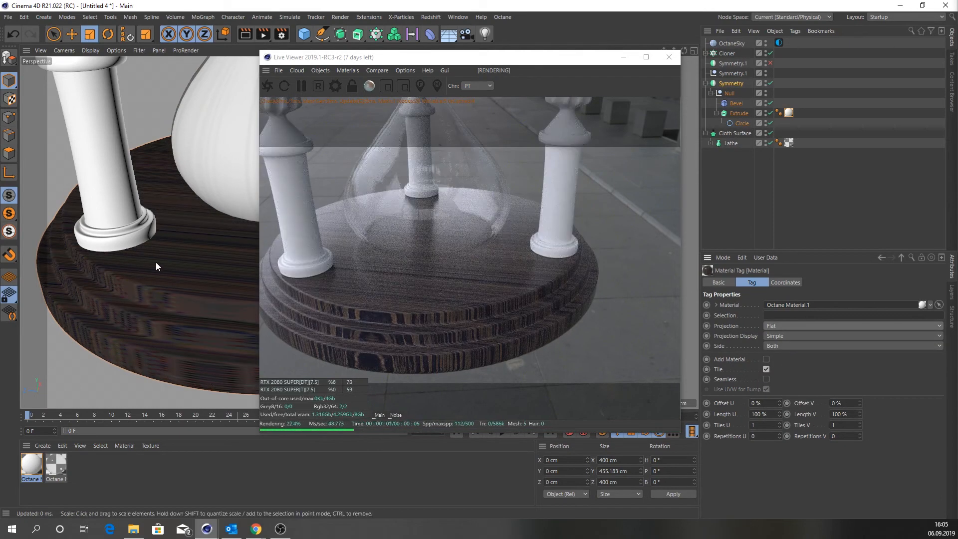
# Step: Rotate the plates' wood projection in Texture mode to about H -57.3°, P -63.7° and B -43.8°
pyautogui.click(9, 99)
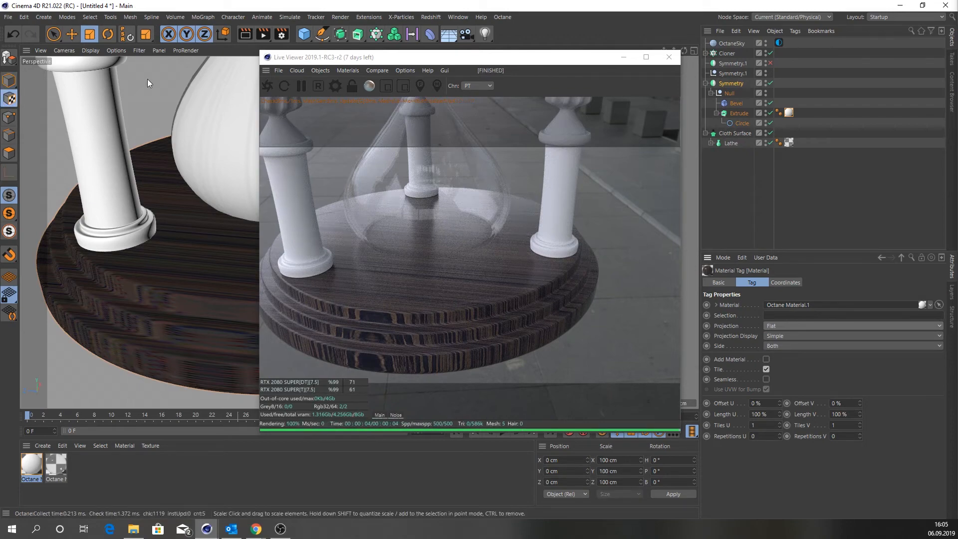
pyautogui.moveTo(343, 57); pyautogui.dragTo(527, 57)
pyautogui.keyDown('alt'); pyautogui.moveTo(248, 230); pyautogui.dragTo(133, 199, button='right'); pyautogui.keyUp('alt')
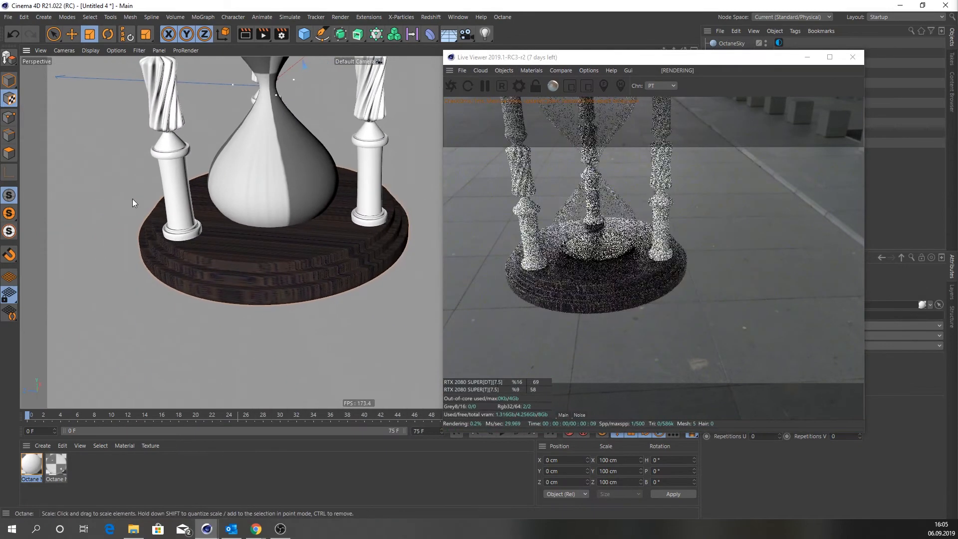
pyautogui.click(10, 99)
pyautogui.keyDown('alt'); pyautogui.moveTo(195, 275); pyautogui.dragTo(266, 137, button='right'); pyautogui.keyUp('alt')
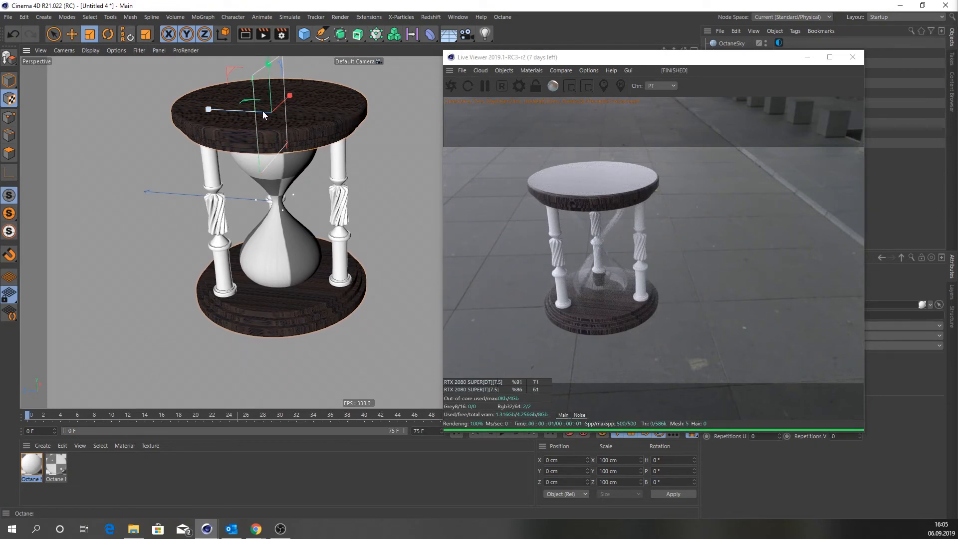
pyautogui.press('r')
pyautogui.moveTo(289, 101); pyautogui.dragTo(278, 78)
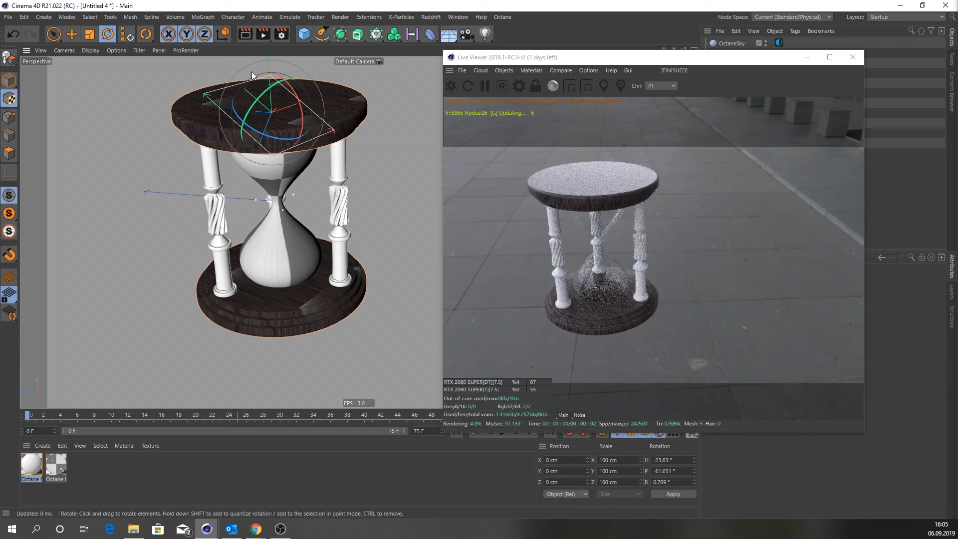
pyautogui.moveTo(251, 71)
pyautogui.mouseDown()
pyautogui.moveTo(231, 79)
pyautogui.moveTo(244, 88)
pyautogui.mouseUp()
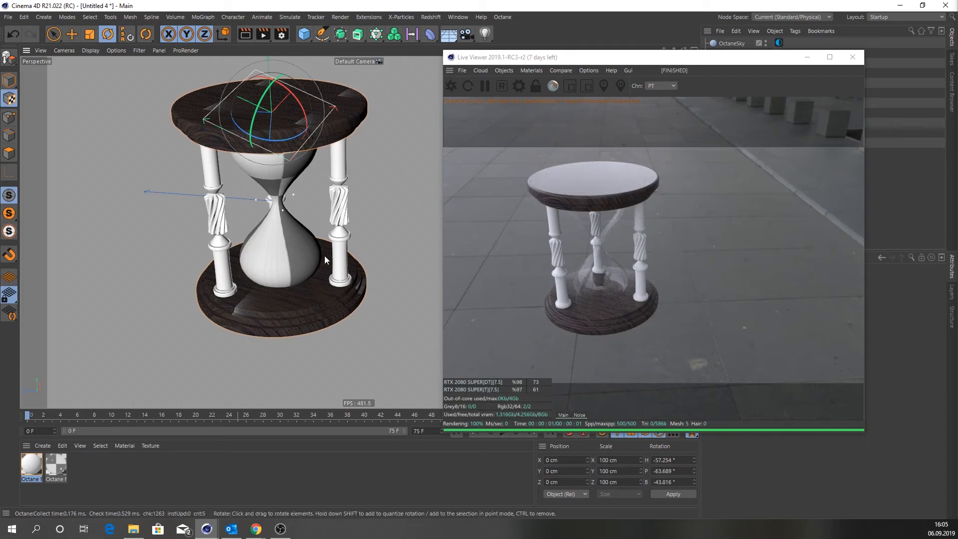
# Step: Set the plates' wood material projection to Spatial and check the wood grain on the base from several angles
pyautogui.scroll(10, 300, 293)
pyautogui.keyDown('alt'); pyautogui.moveTo(325, 311); pyautogui.dragTo(324, 268); pyautogui.keyUp('alt')
pyautogui.moveTo(699, 57); pyautogui.dragTo(505, 69)
pyautogui.click(789, 143)
pyautogui.click(789, 326)
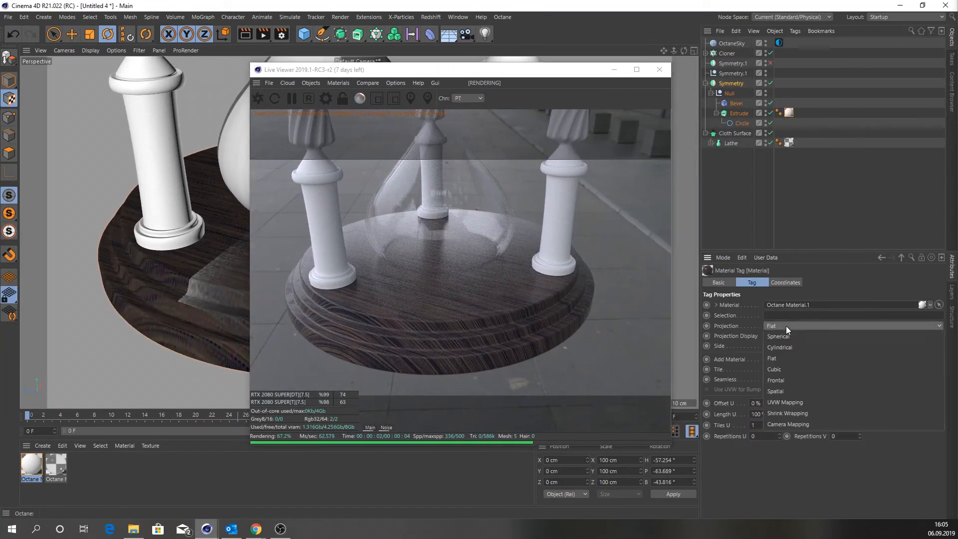
pyautogui.click(793, 389)
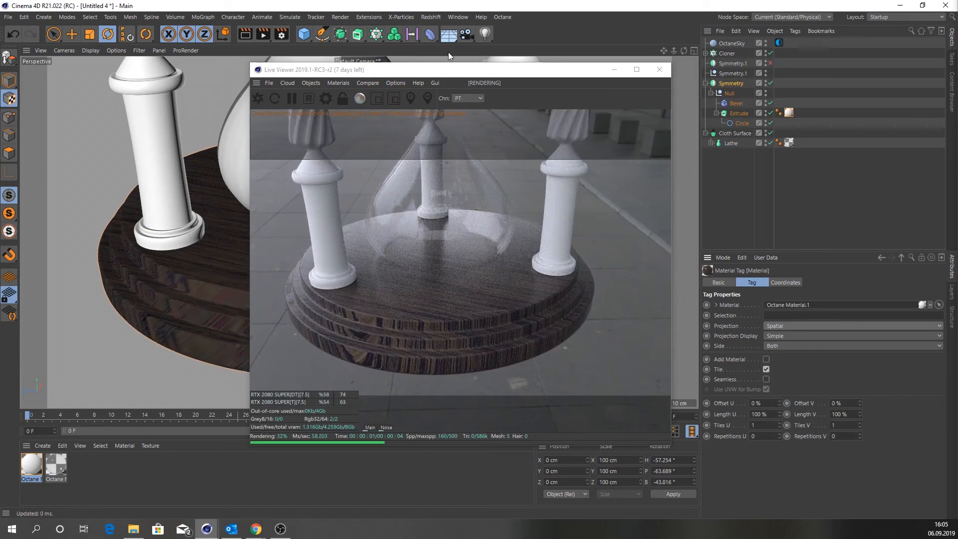
pyautogui.moveTo(449, 69); pyautogui.dragTo(641, 59)
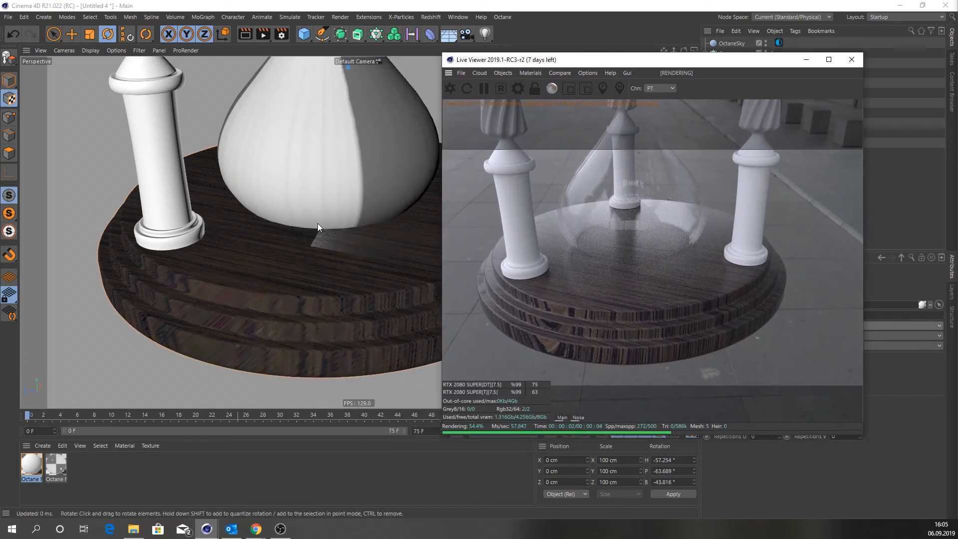
pyautogui.keyDown('alt'); pyautogui.moveTo(318, 224); pyautogui.dragTo(242, 309); pyautogui.keyUp('alt')
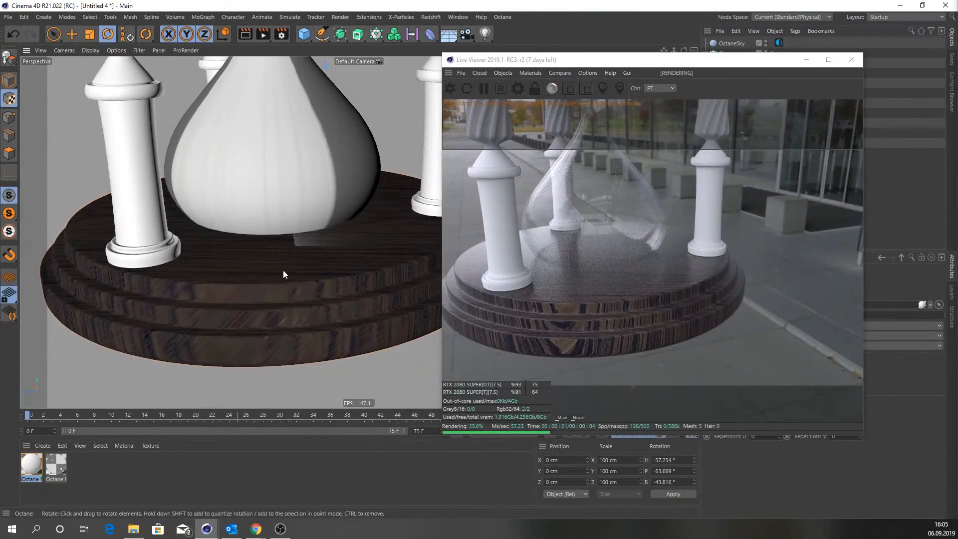
pyautogui.moveTo(283, 275)
pyautogui.keyDown('alt'); pyautogui.mouseDown()
pyautogui.moveTo(242, 253)
pyautogui.moveTo(269, 286)
pyautogui.mouseUp(); pyautogui.keyUp('alt')
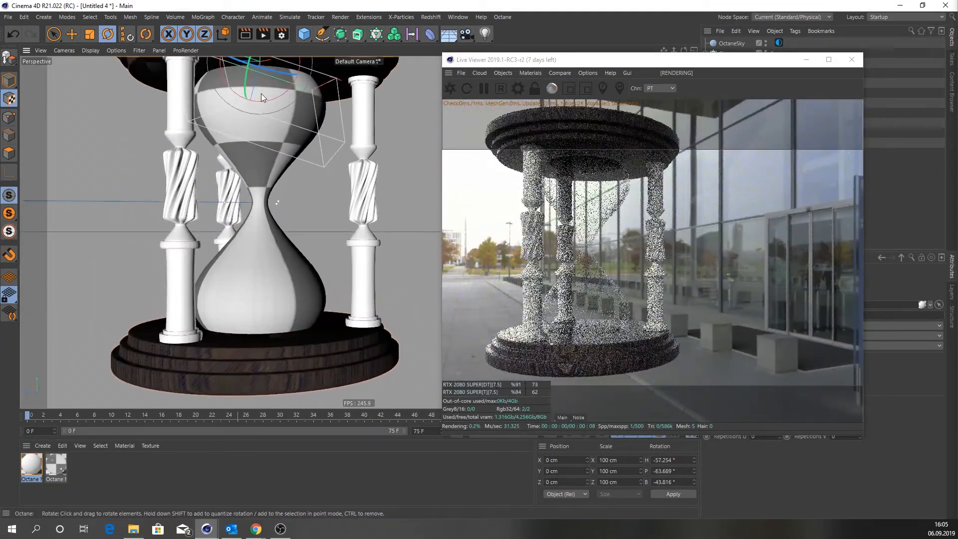
pyautogui.keyDown('alt'); pyautogui.moveTo(261, 94); pyautogui.dragTo(331, 284); pyautogui.keyUp('alt')
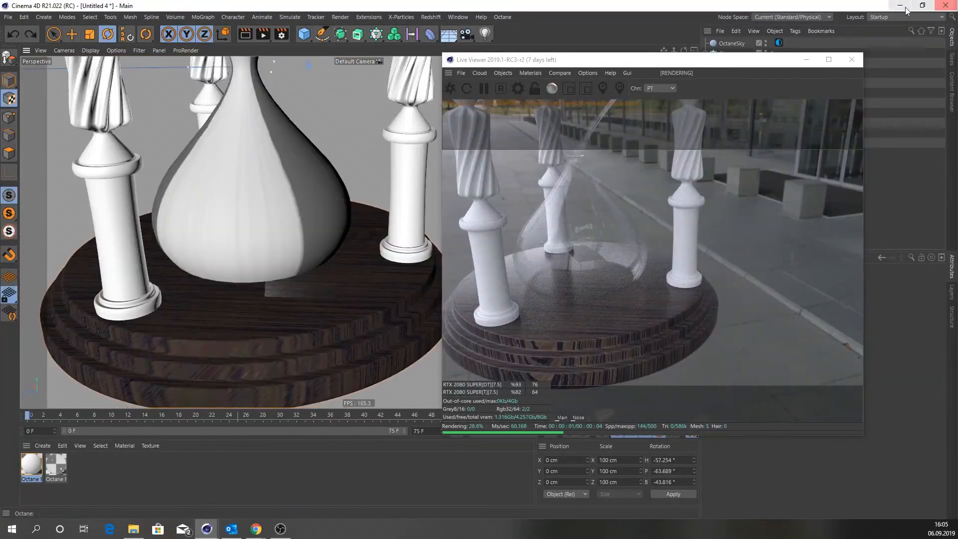
# Step: Copy the plates' wood material tag onto the Cloner holding the columns and check the columns in the render
pyautogui.moveTo(764, 61); pyautogui.dragTo(589, 70)
pyautogui.click(789, 113)
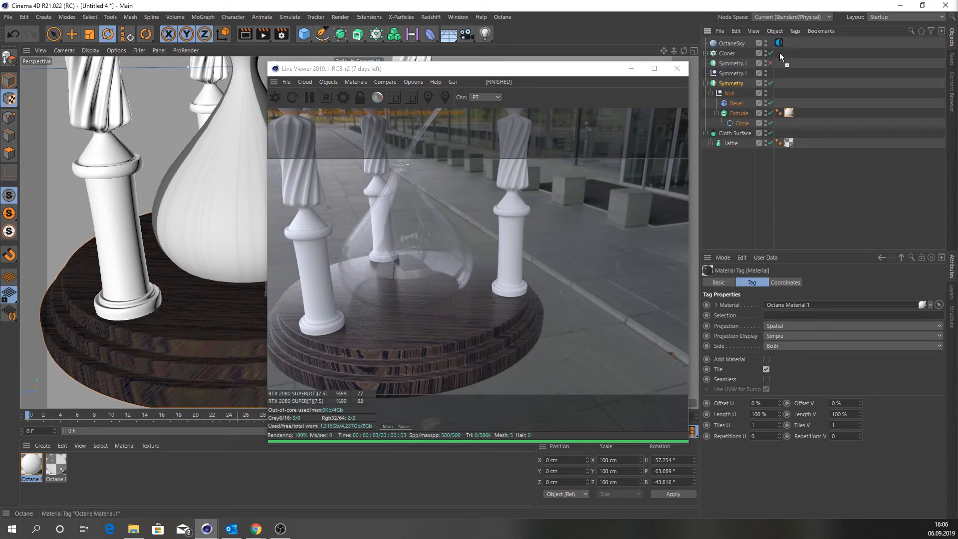
pyautogui.keyDown('ctrl'); pyautogui.moveTo(780, 52); pyautogui.dragTo(780, 53); pyautogui.keyUp('ctrl')
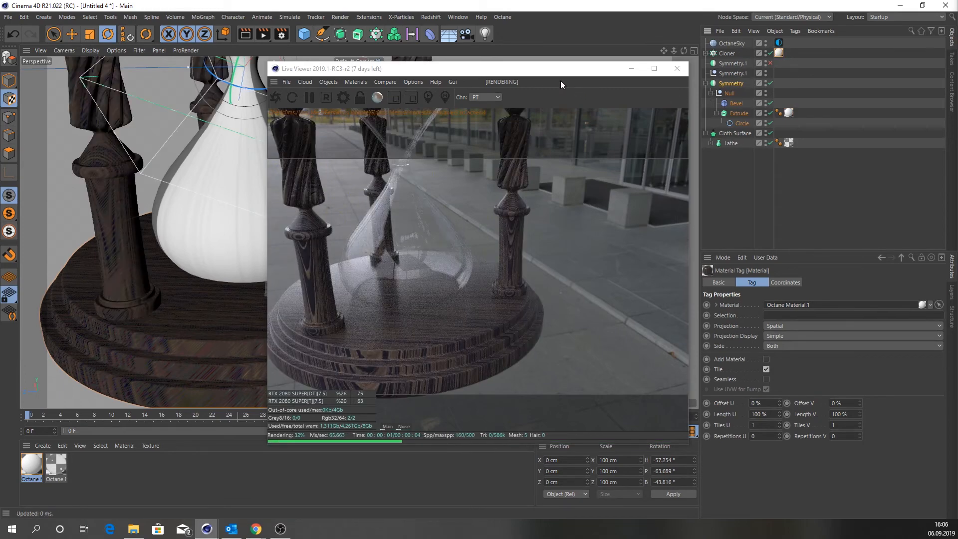
pyautogui.moveTo(541, 69); pyautogui.dragTo(682, 58)
pyautogui.keyDown('alt'); pyautogui.moveTo(305, 256); pyautogui.dragTo(301, 313); pyautogui.keyUp('alt')
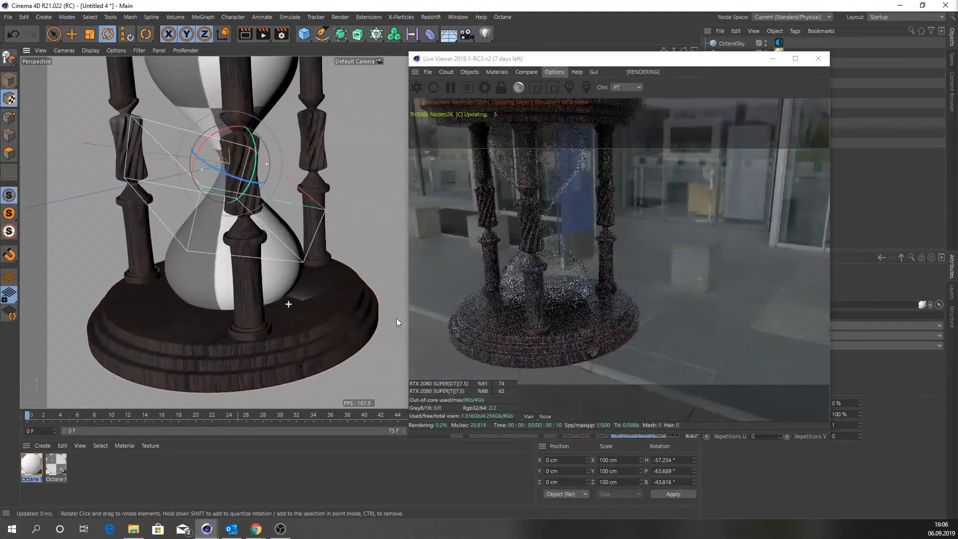
pyautogui.keyDown('alt'); pyautogui.moveTo(396, 319); pyautogui.dragTo(298, 310); pyautogui.keyUp('alt')
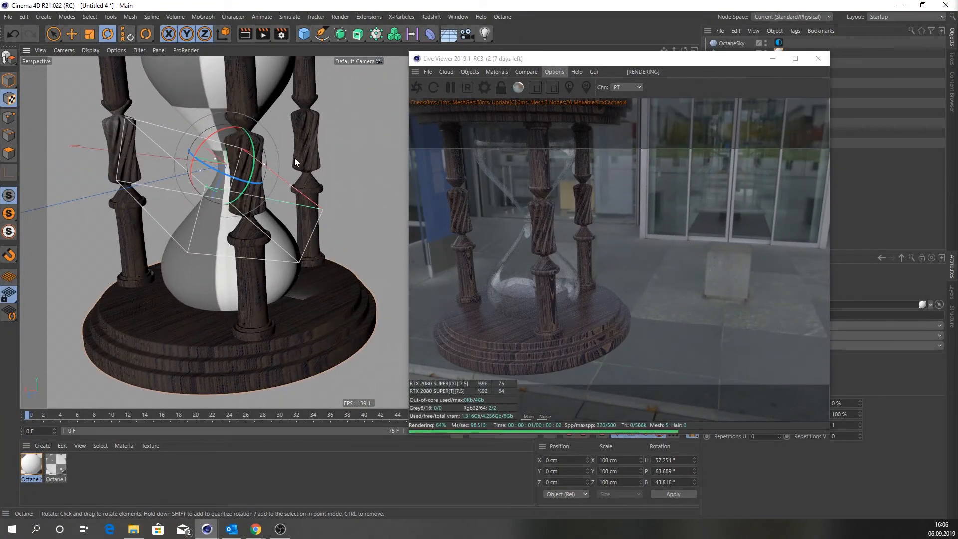
pyautogui.keyDown('alt'); pyautogui.moveTo(286, 243); pyautogui.dragTo(379, 145); pyautogui.keyUp('alt')
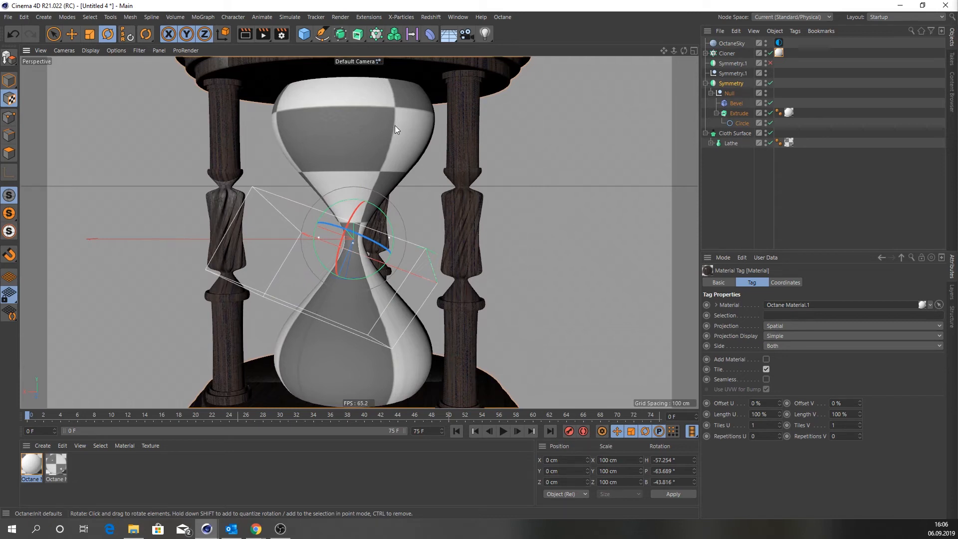
# Step: Duplicate the glass profile Spline out of the Lathe to the top level of the hierarchy and show all four views
pyautogui.click(705, 83)
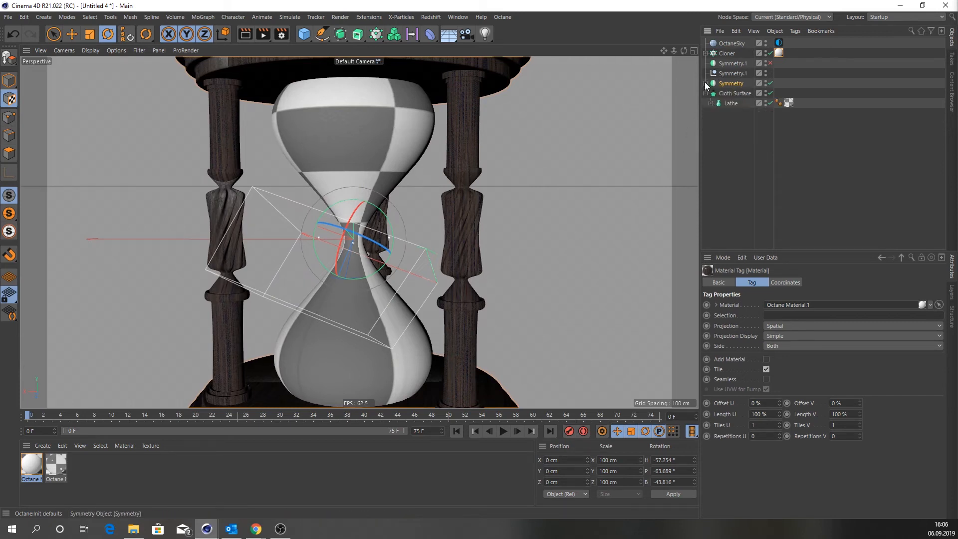
pyautogui.click(726, 146)
pyautogui.click(711, 103)
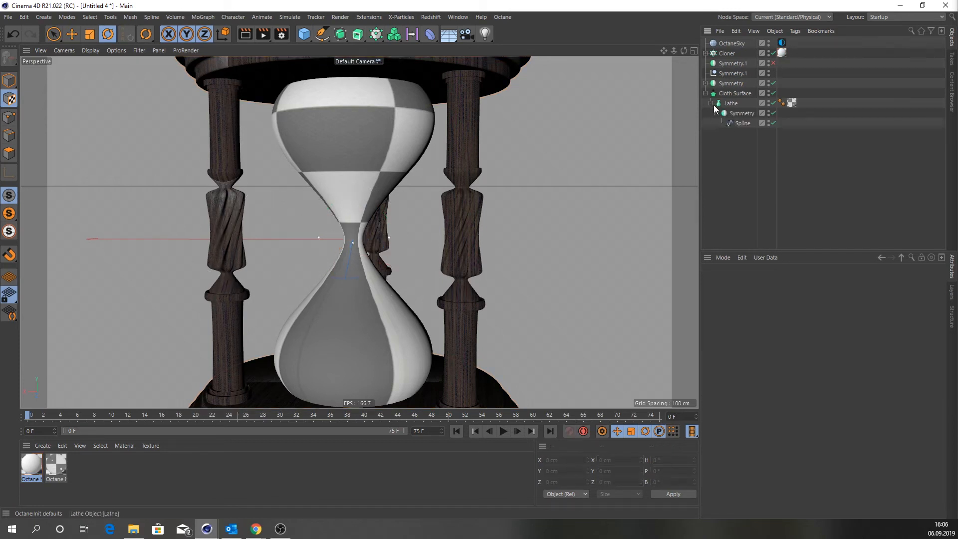
pyautogui.click(740, 124)
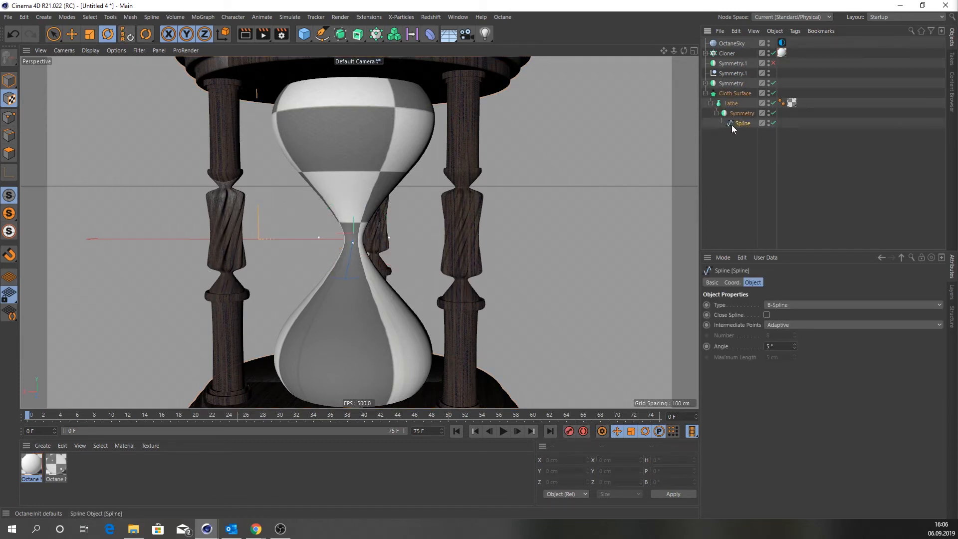
pyautogui.keyDown('ctrl'); pyautogui.moveTo(738, 127); pyautogui.dragTo(722, 160); pyautogui.keyUp('ctrl')
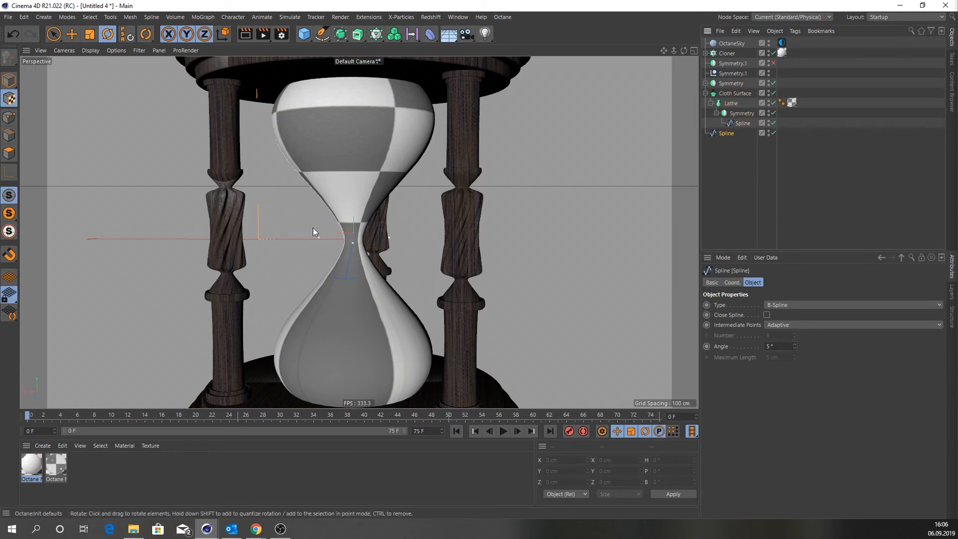
pyautogui.middleClick(349, 229)
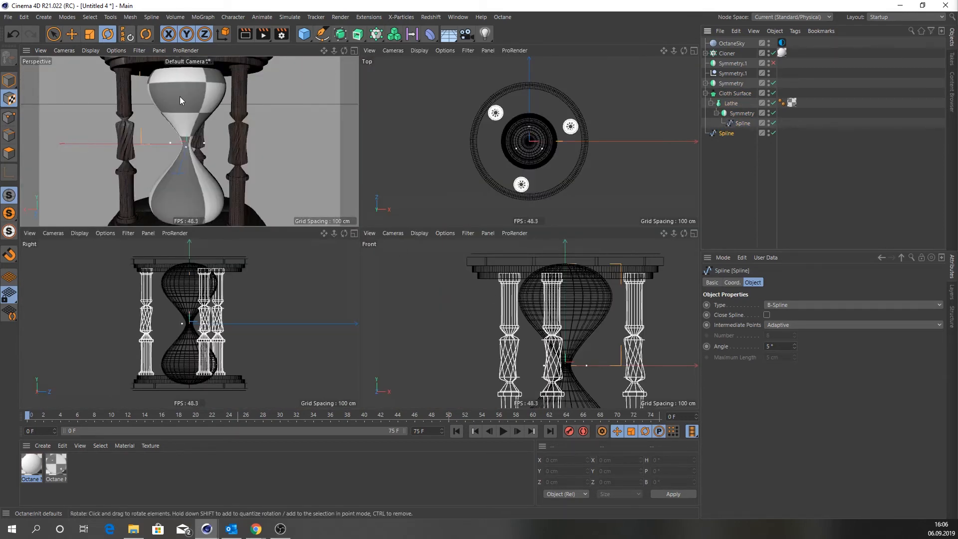
# Step: Isolate the duplicated glass profile Spline in the viewports and place it inside a new Lathe generator
pyautogui.click(9, 213)
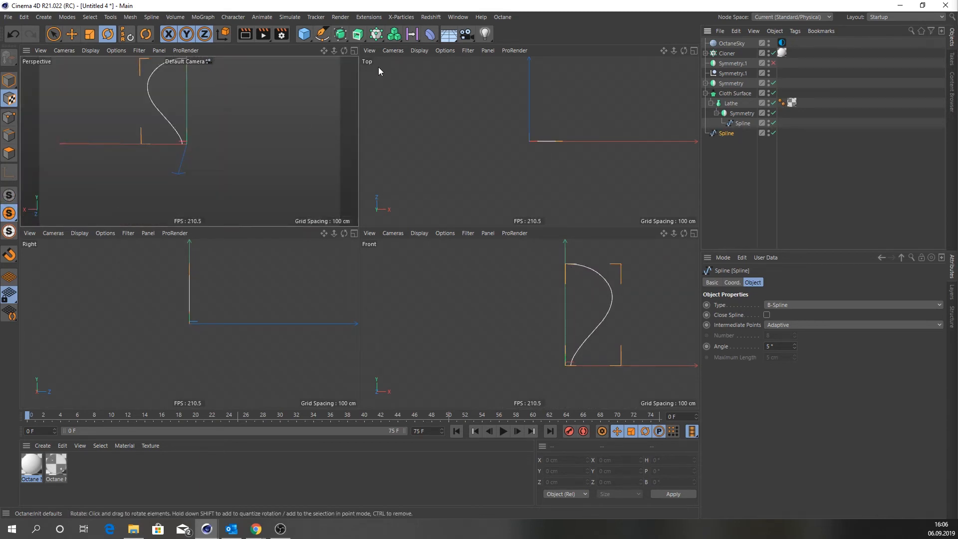
pyautogui.click(358, 38)
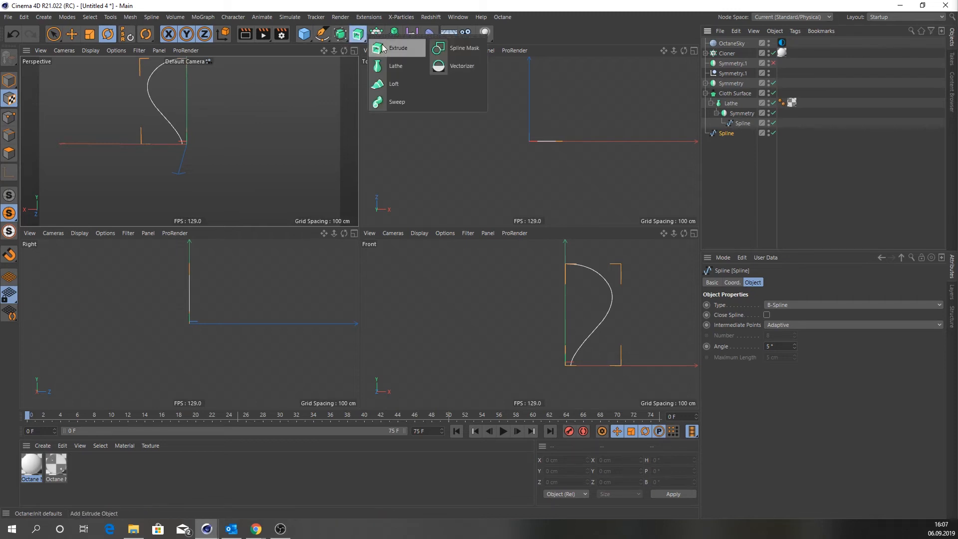
pyautogui.keyDown('alt'); pyautogui.click(394, 67); pyautogui.keyUp('alt')
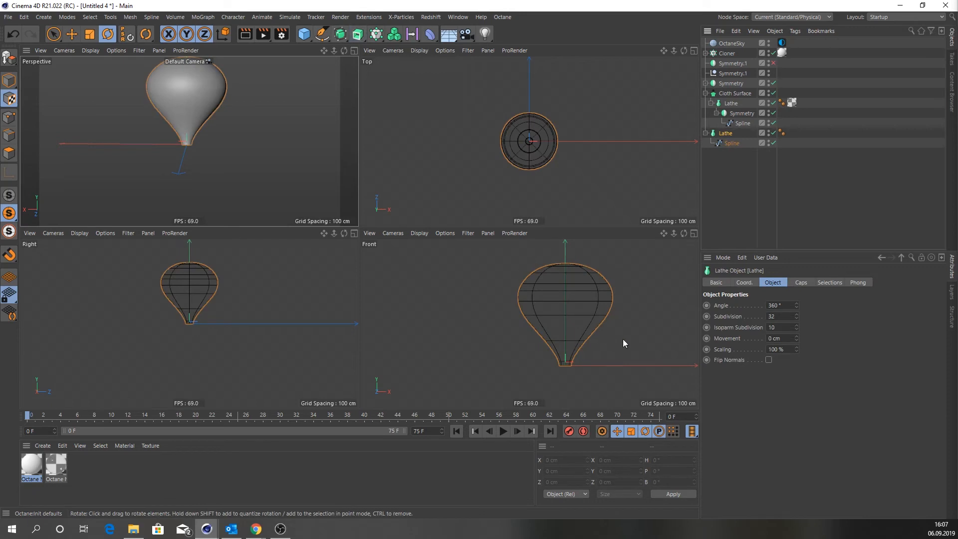
# Step: Move all points of the new Lathe's Spline about 10 cm inward along X so the shape is narrower than the glass
pyautogui.click(737, 143)
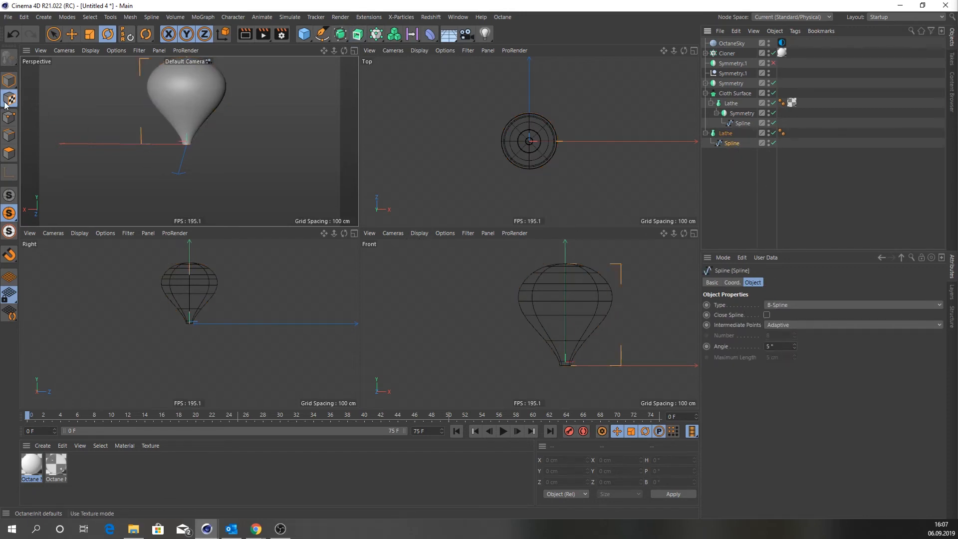
pyautogui.click(9, 80)
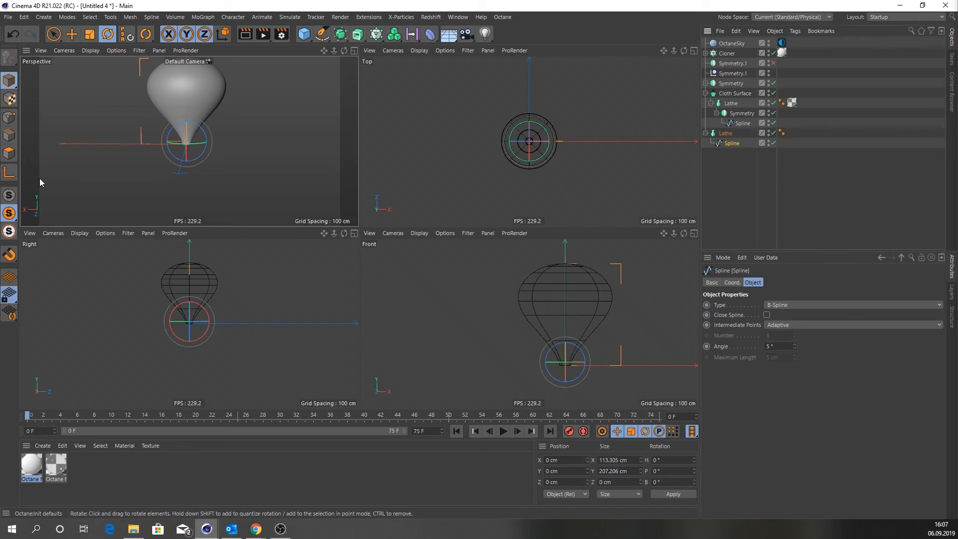
pyautogui.click(9, 117)
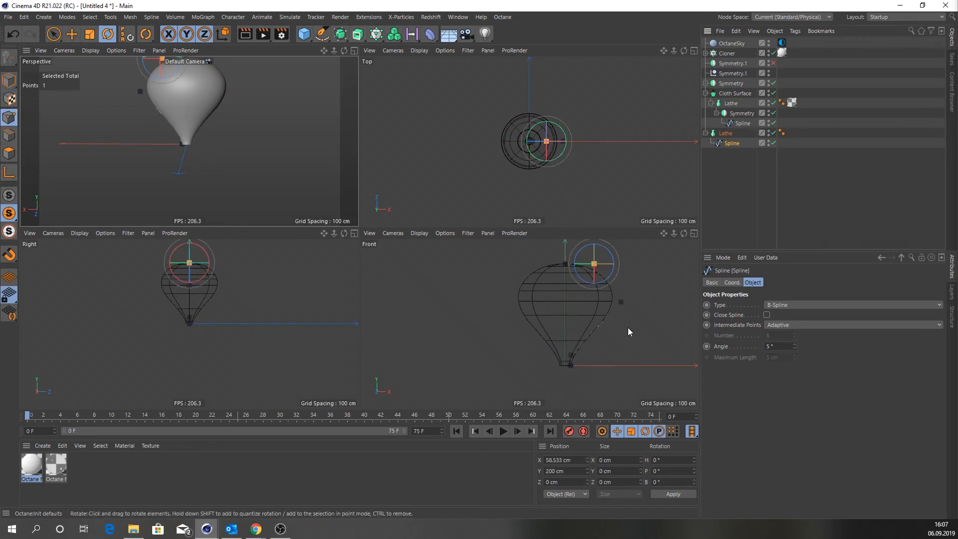
pyautogui.hotkey('ctrl', 'a')
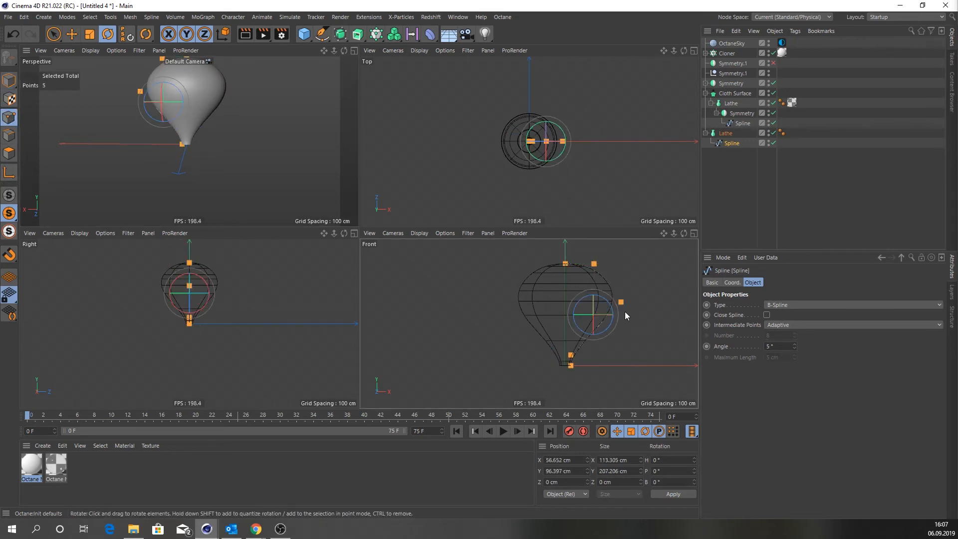
pyautogui.click(71, 34)
pyautogui.moveTo(628, 313); pyautogui.dragTo(622, 314)
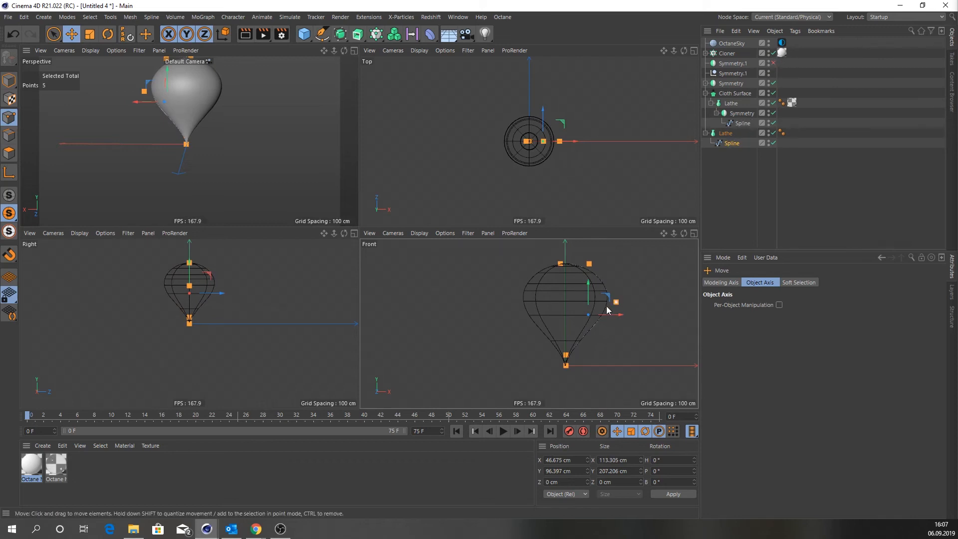
pyautogui.scroll(4, 614, 325)
pyautogui.scroll(-4, 595, 346)
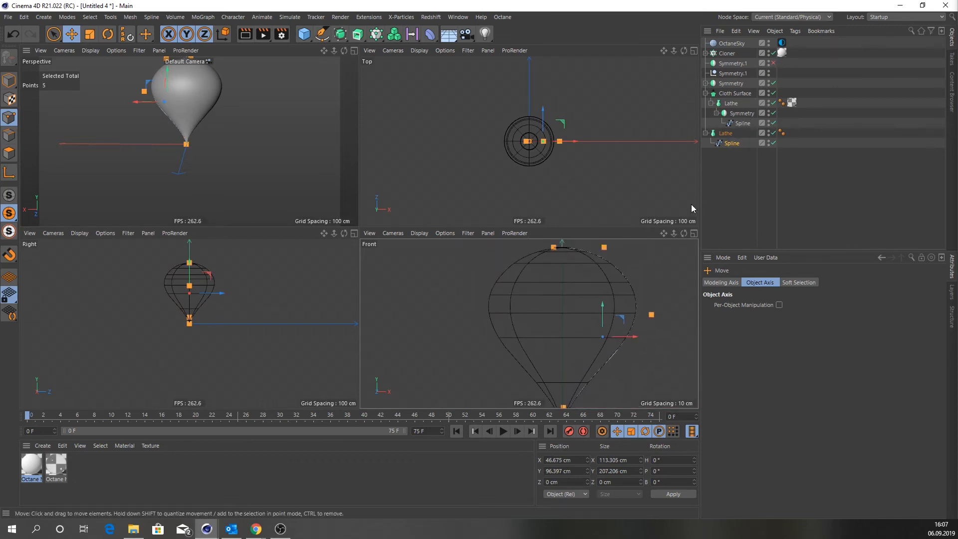
# Step: Turn off the solo display and compare the new inner Lathe with the surrounding glass in the front view
pyautogui.click(9, 195)
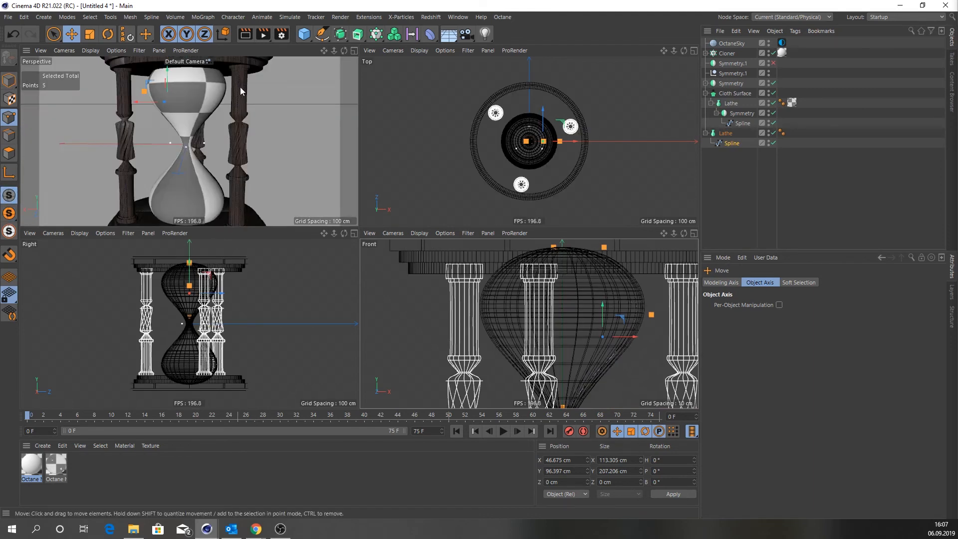
pyautogui.scroll(2, 619, 317)
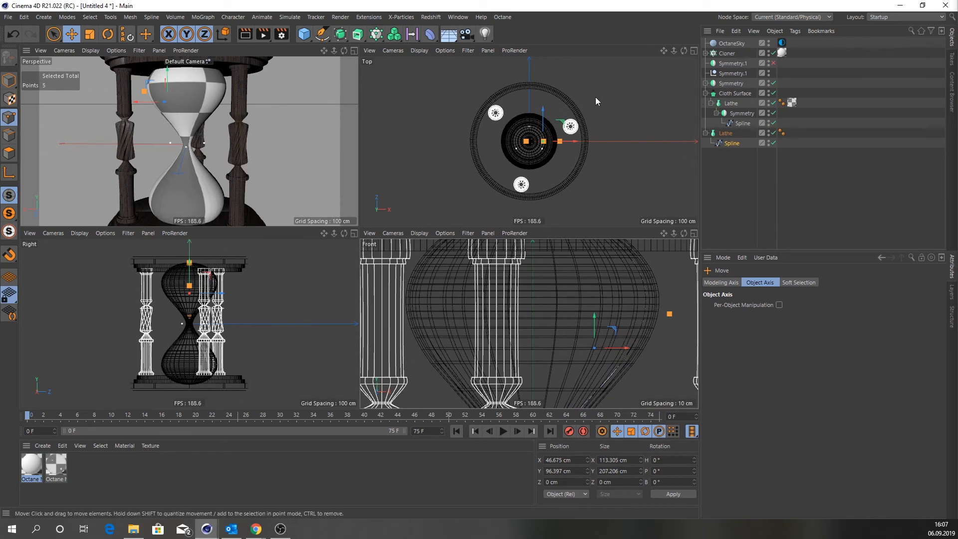
pyautogui.click(726, 133)
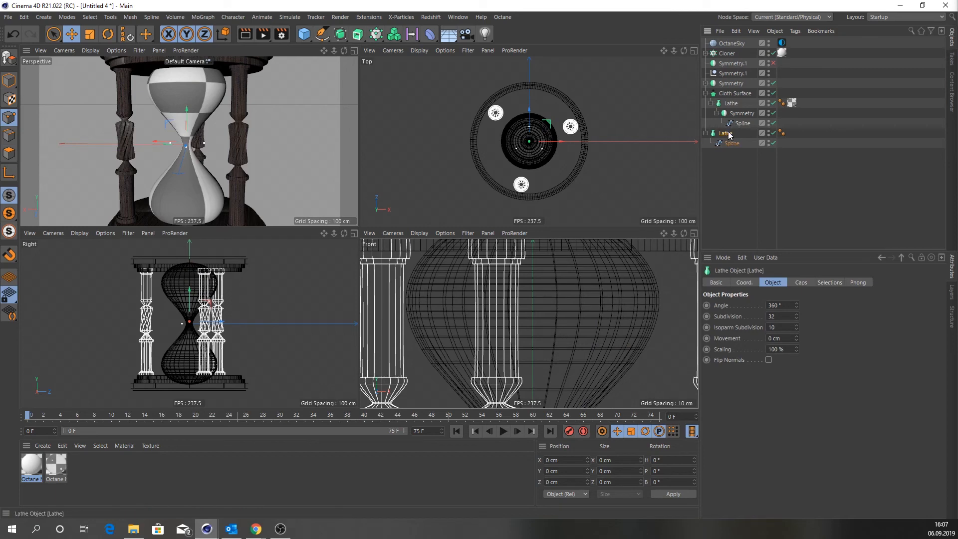
pyautogui.click(732, 182)
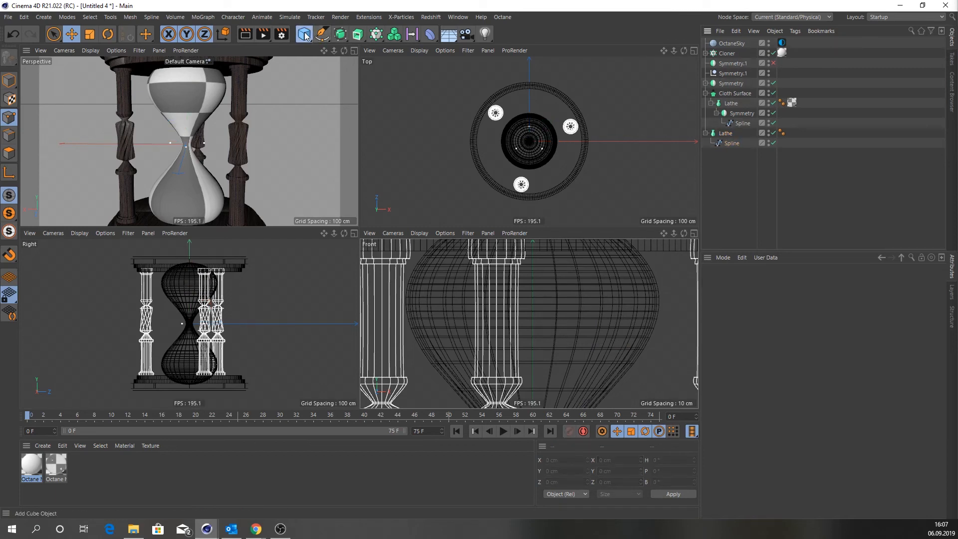
# Step: Add a Sphere at the hourglass neck and shrink its radius to about 3.28 cm to fit the narrow opening
pyautogui.click(304, 34)
pyautogui.click(494, 66)
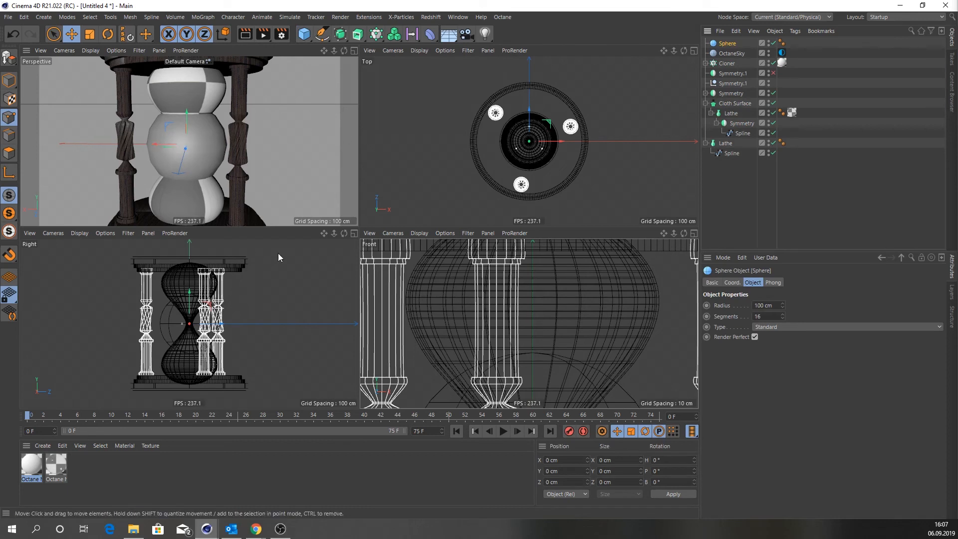
pyautogui.click(9, 80)
pyautogui.moveTo(147, 143); pyautogui.dragTo(185, 147)
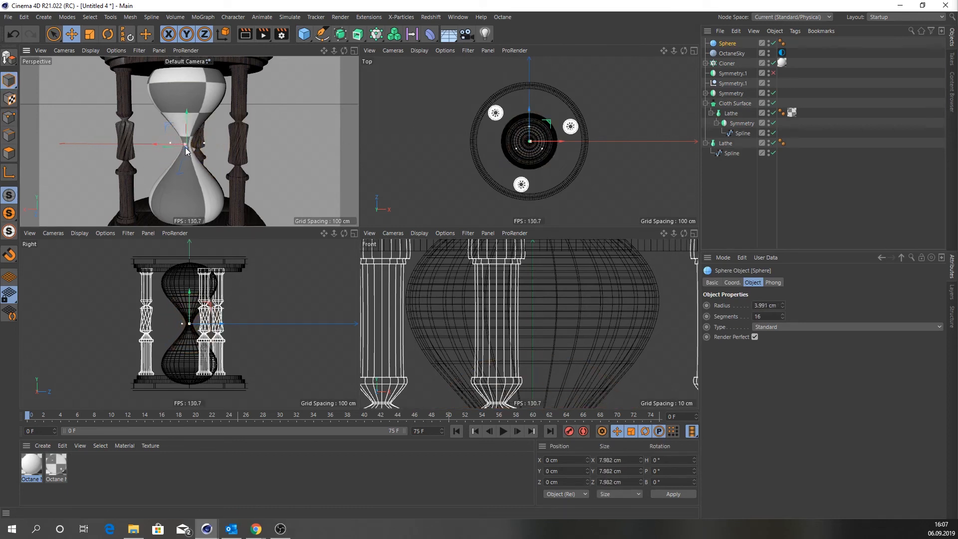
pyautogui.scroll(-5, 522, 277)
pyautogui.scroll(6, 496, 319)
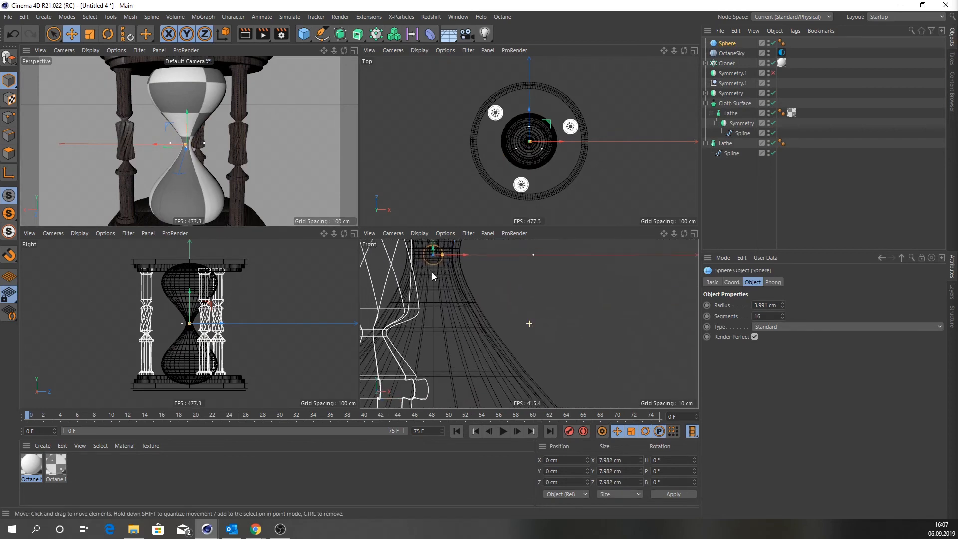
pyautogui.moveTo(483, 300); pyautogui.dragTo(482, 299)
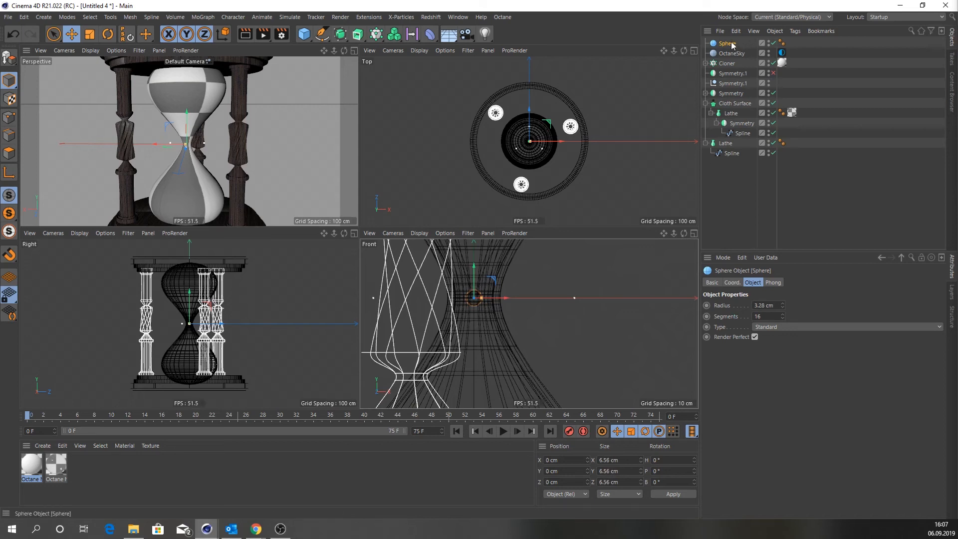
# Step: Reduce the Sphere's segments to 8
pyautogui.click(760, 316)
pyautogui.write('12')
pyautogui.press('Return')
pyautogui.write('8')
pyautogui.press('Return')
# Step: Put the Sphere in a new Cloner, set its mode to Object and assign the inner Lathe as the object
pyautogui.keyDown('alt'); pyautogui.click(376, 34); pyautogui.keyUp('alt')
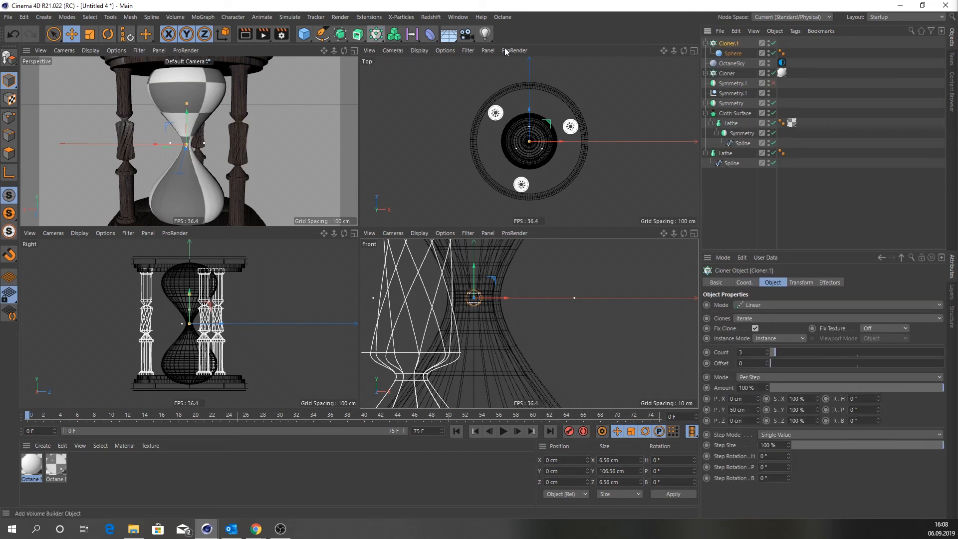
pyautogui.click(776, 306)
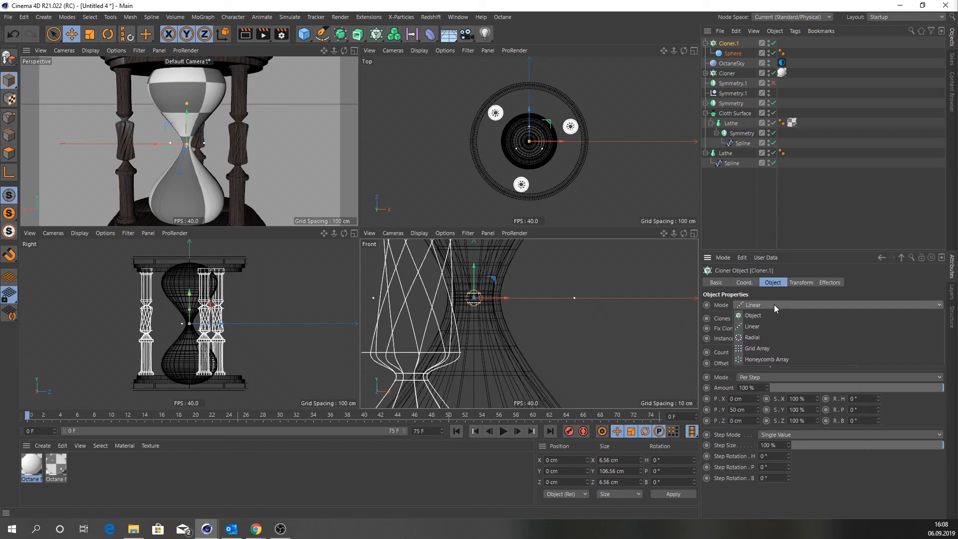
pyautogui.click(776, 316)
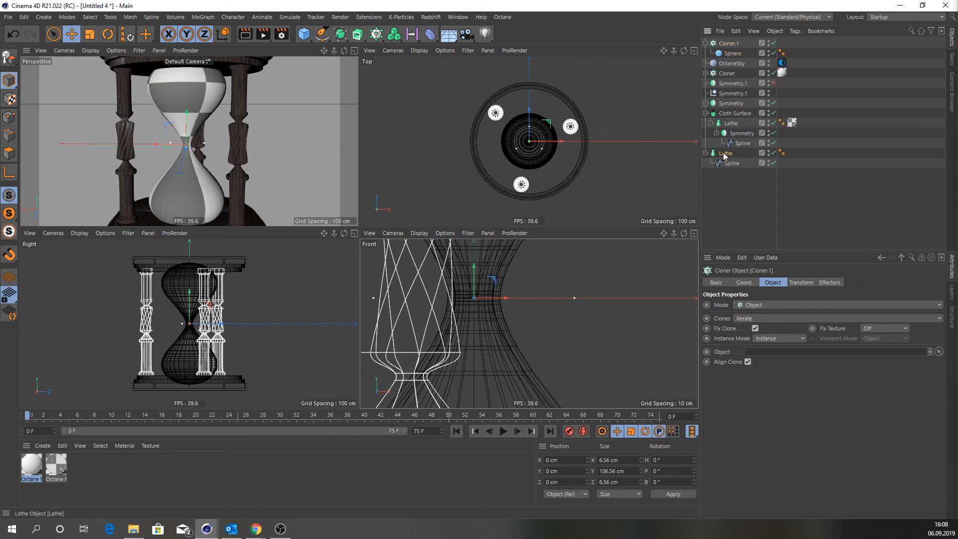
pyautogui.moveTo(757, 310); pyautogui.dragTo(757, 352)
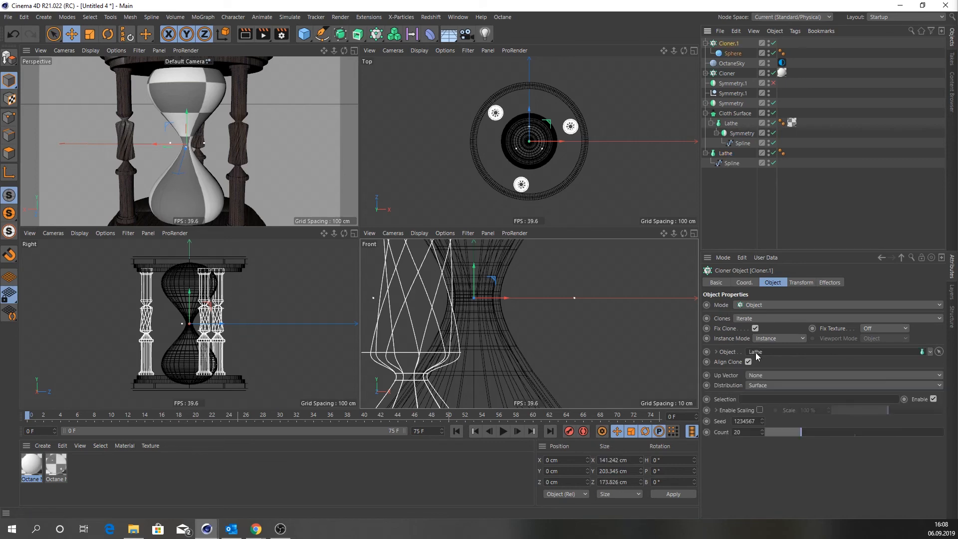
pyautogui.keyDown('alt'); pyautogui.moveTo(488, 294); pyautogui.dragTo(431, 289, button='right'); pyautogui.keyUp('alt')
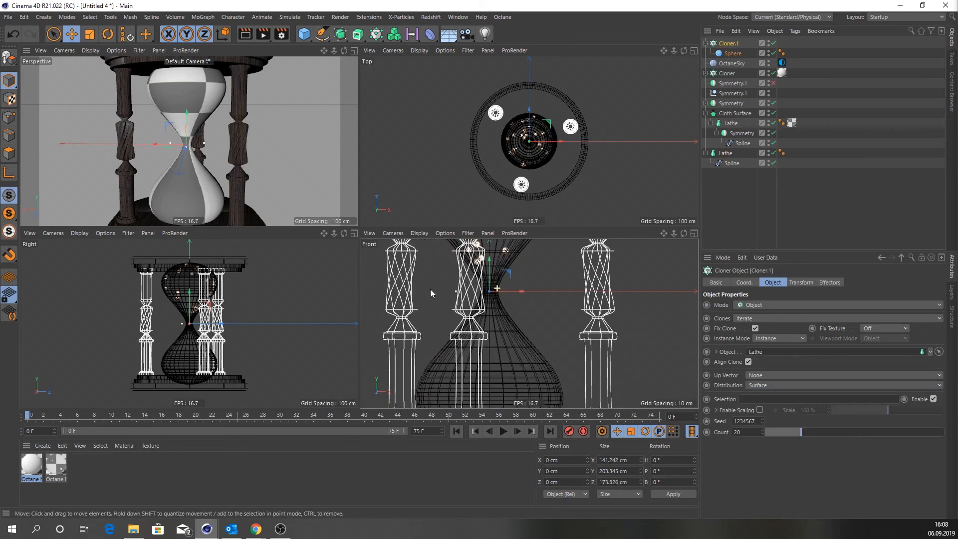
pyautogui.keyDown('alt'); pyautogui.moveTo(430, 289); pyautogui.dragTo(422, 382, button='middle'); pyautogui.keyUp('alt')
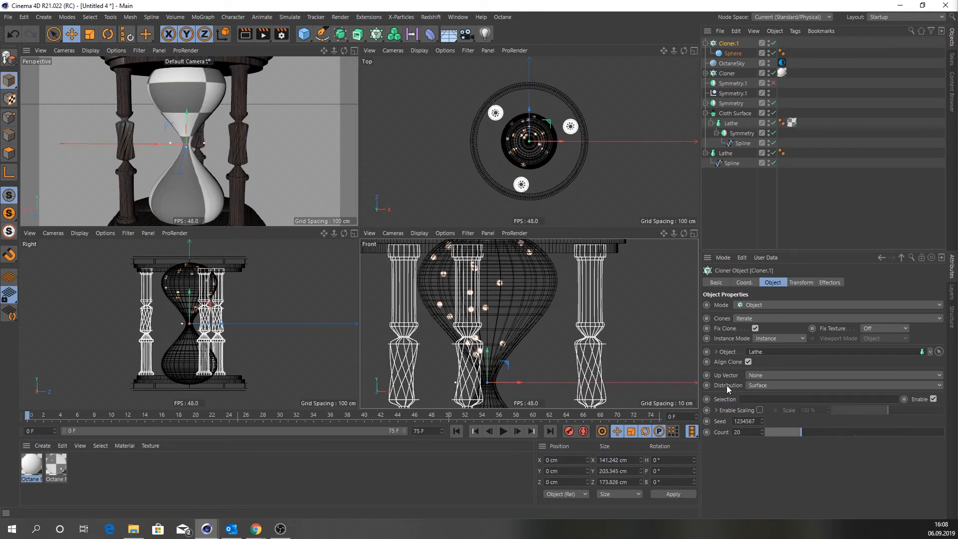
# Step: Set the sphere Cloner's distribution to Volume and its count to 500
pyautogui.click(768, 386)
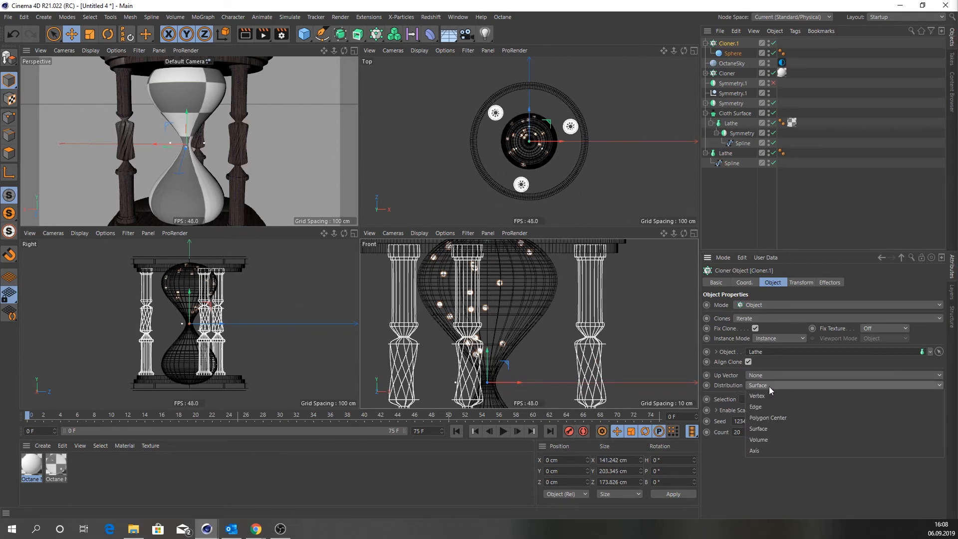
pyautogui.click(776, 438)
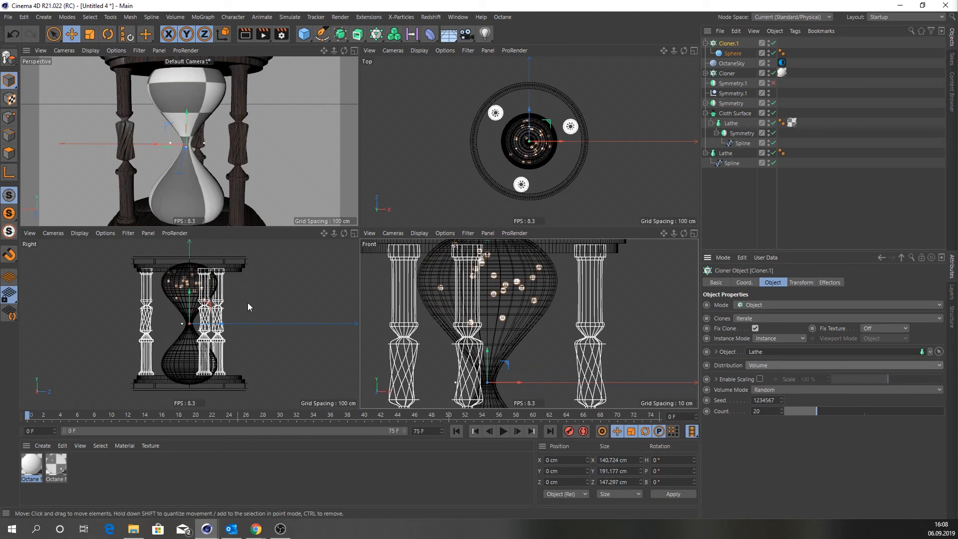
pyautogui.click(764, 414)
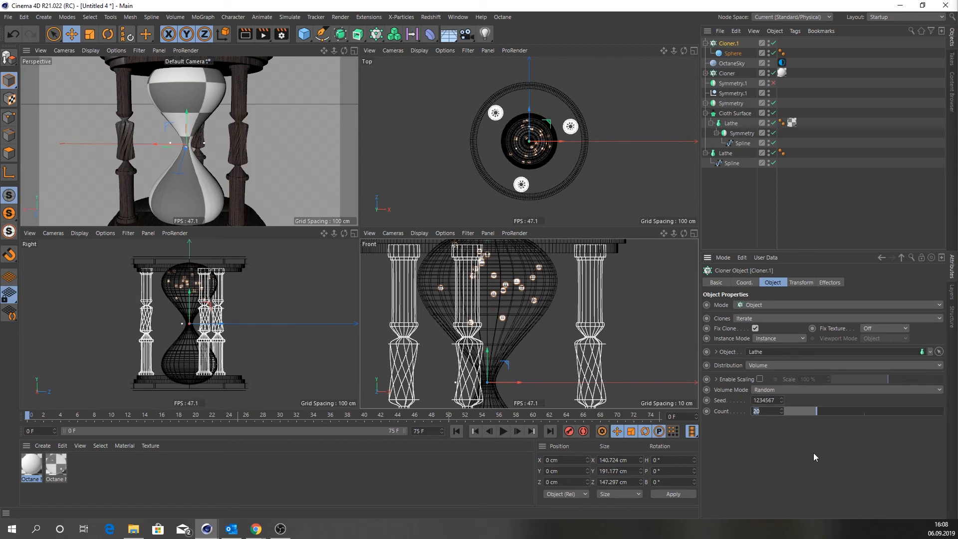
pyautogui.write('500')
pyautogui.press('Return')
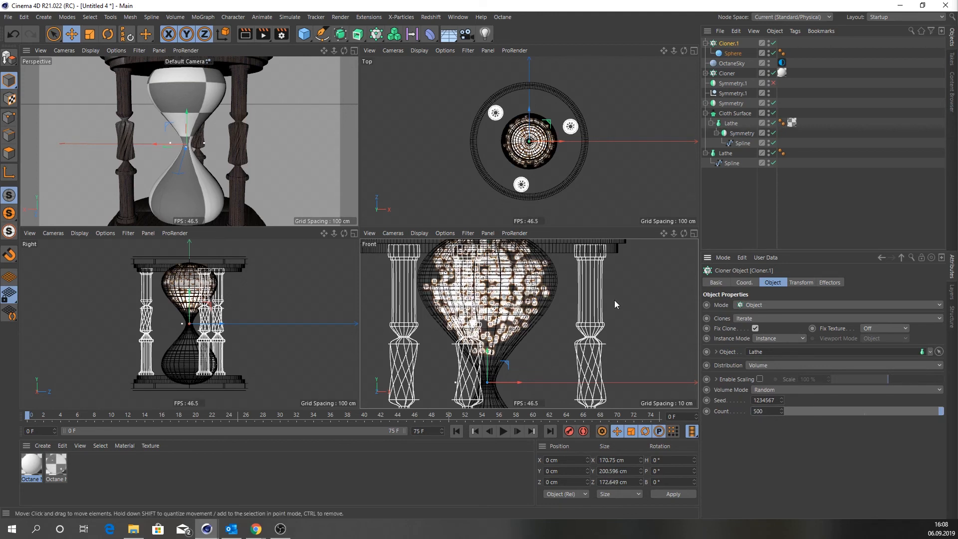
# Step: Hide the inner Lathe and enable X-Ray on the glass Cloth Surface, and inspect the sphere clones in the perspective view
pyautogui.middleClick(193, 142)
pyautogui.click(363, 128)
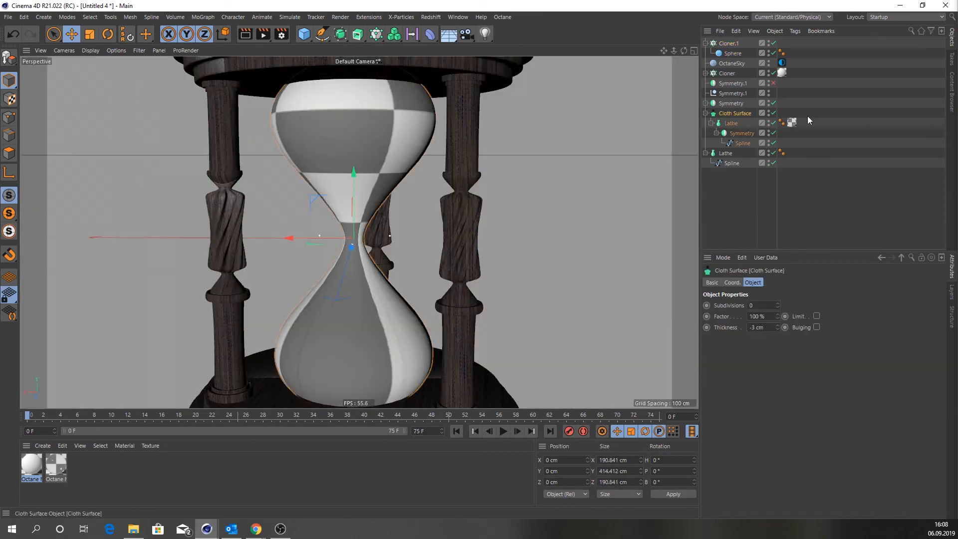
pyautogui.click(771, 44)
pyautogui.click(727, 73)
pyautogui.click(404, 142)
pyautogui.click(712, 283)
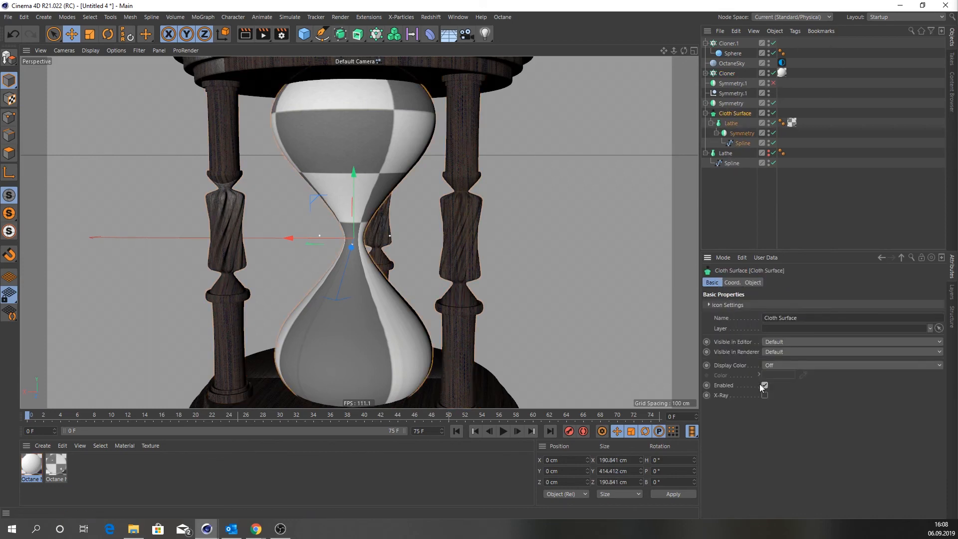
pyautogui.keyDown('alt'); pyautogui.moveTo(403, 174); pyautogui.dragTo(426, 216, button='middle'); pyautogui.keyUp('alt')
pyautogui.keyDown('alt'); pyautogui.moveTo(425, 216); pyautogui.dragTo(405, 176, button='right'); pyautogui.keyUp('alt')
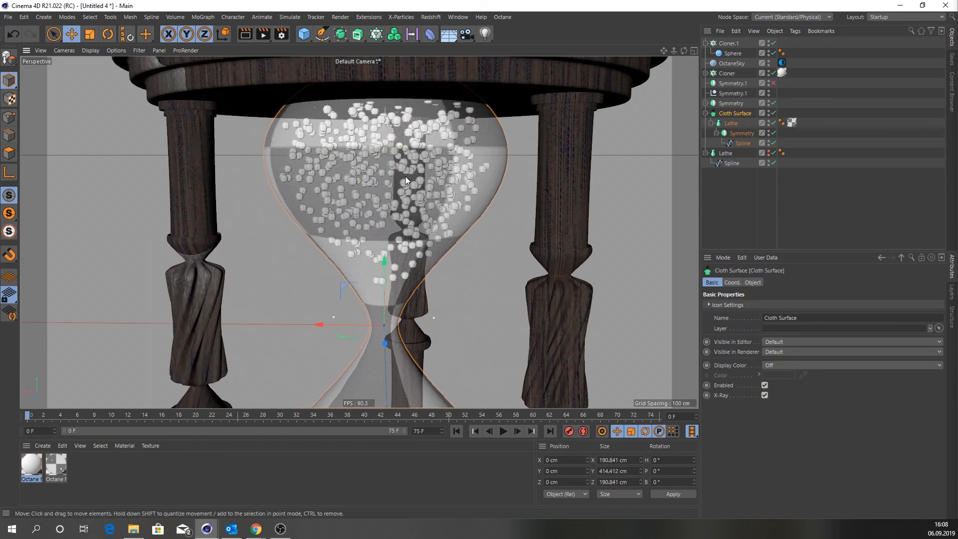
pyautogui.keyDown('alt'); pyautogui.moveTo(405, 176); pyautogui.dragTo(382, 193); pyautogui.keyUp('alt')
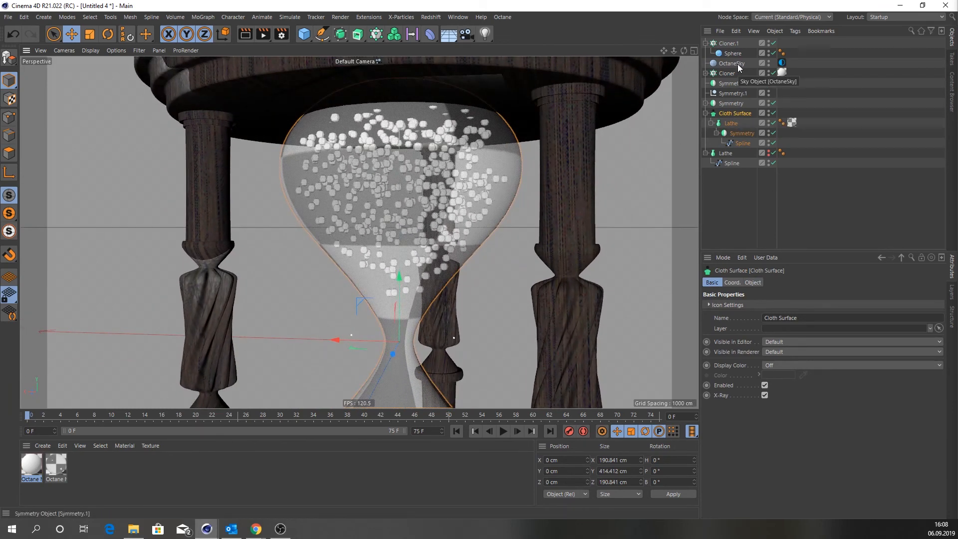
# Step: Add a Rigid Body simulation tag to the Cloner holding the spheres
pyautogui.rightClick(731, 43)
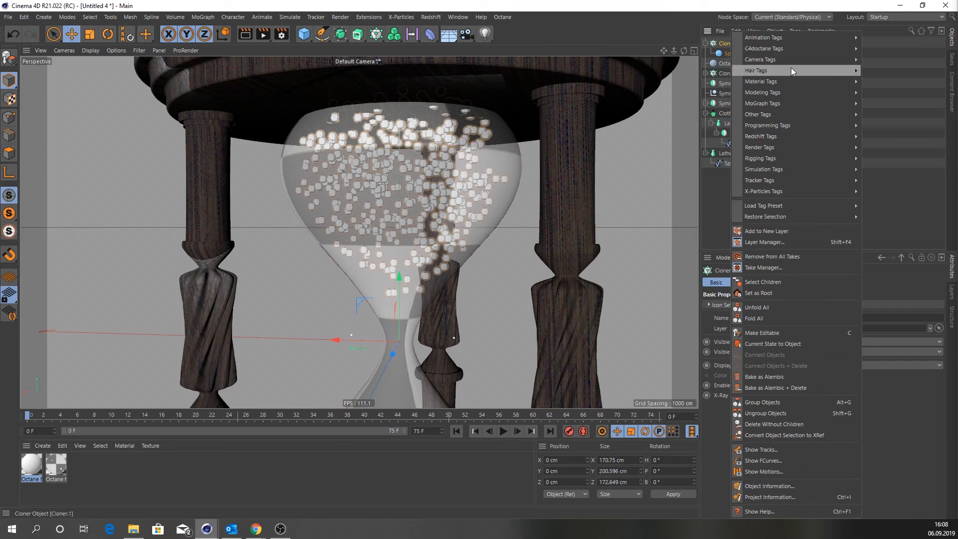
pyautogui.moveTo(837, 167)
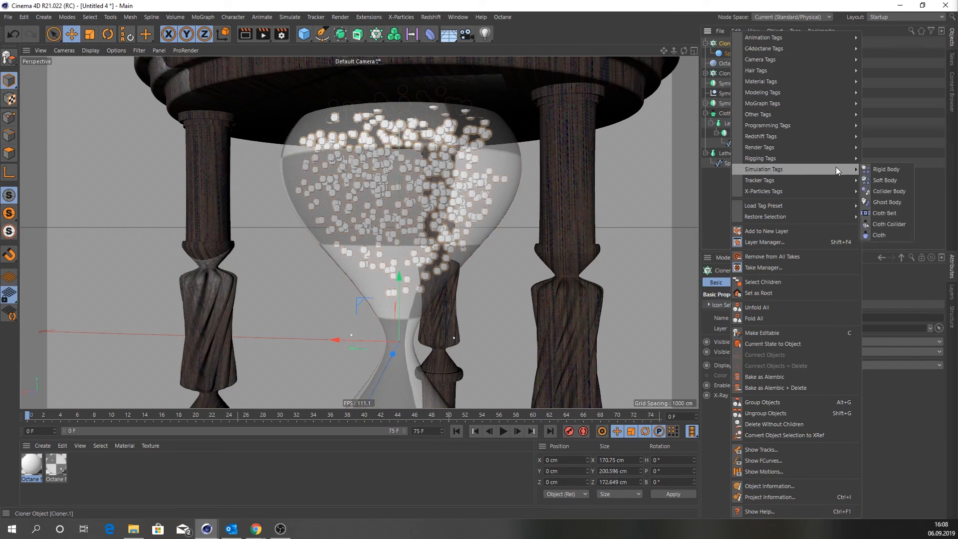
pyautogui.click(883, 170)
# Step: Add a Collider Body simulation tag to the glass Cloth Surface
pyautogui.click(729, 113)
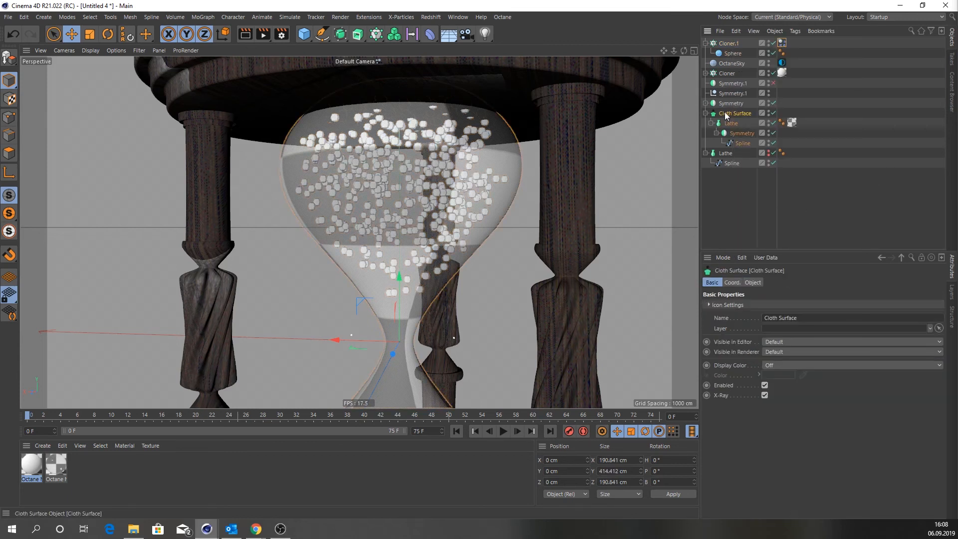
pyautogui.rightClick(732, 116)
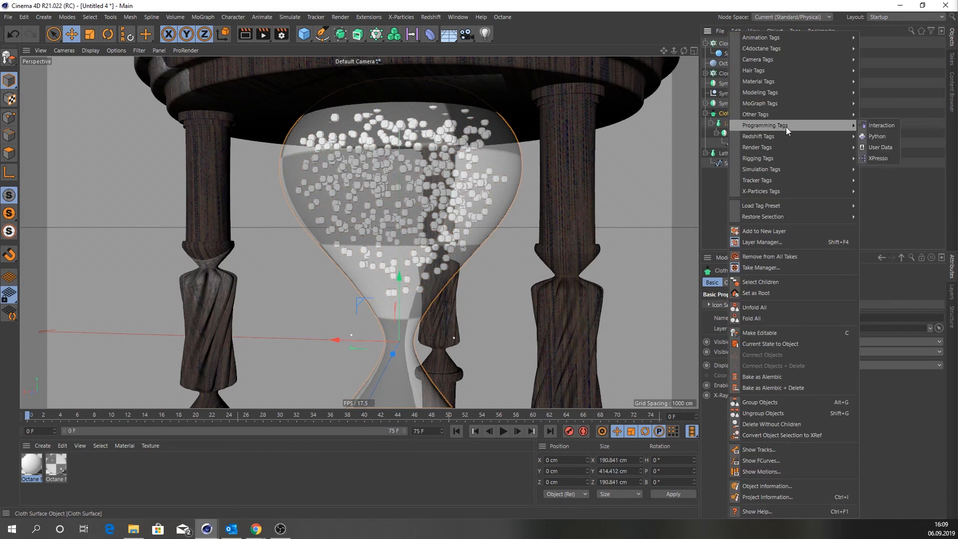
pyautogui.moveTo(786, 147)
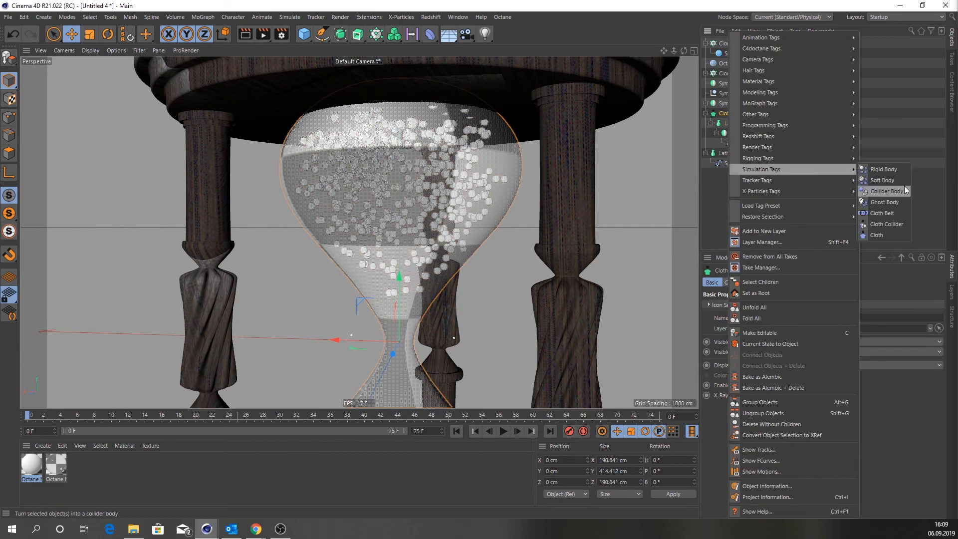
pyautogui.click(893, 190)
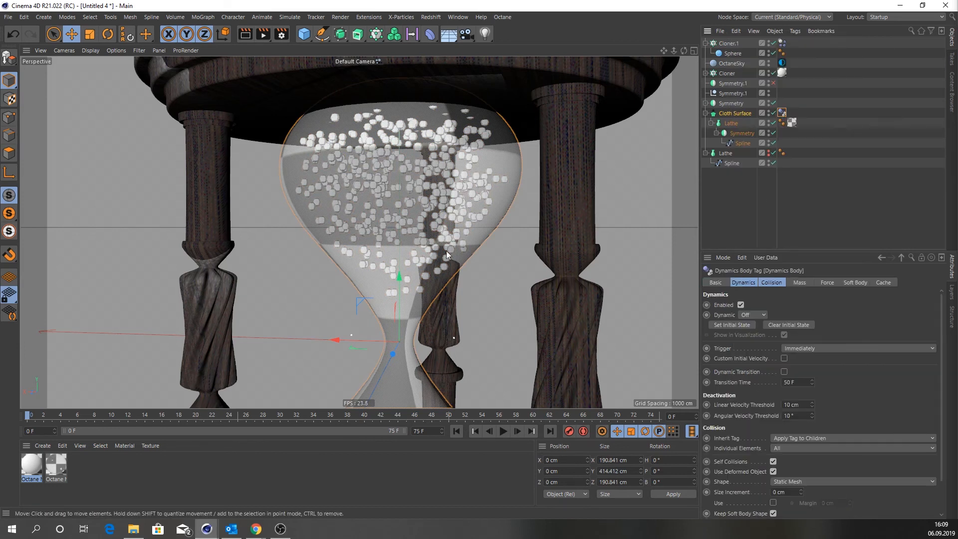
# Step: Play the simulation with the whole hourglass in view, stop it and return to the first frame
pyautogui.scroll(-3, 348, 275)
pyautogui.keyDown('alt'); pyautogui.moveTo(348, 275); pyautogui.dragTo(348, 203, button='middle'); pyautogui.keyUp('alt')
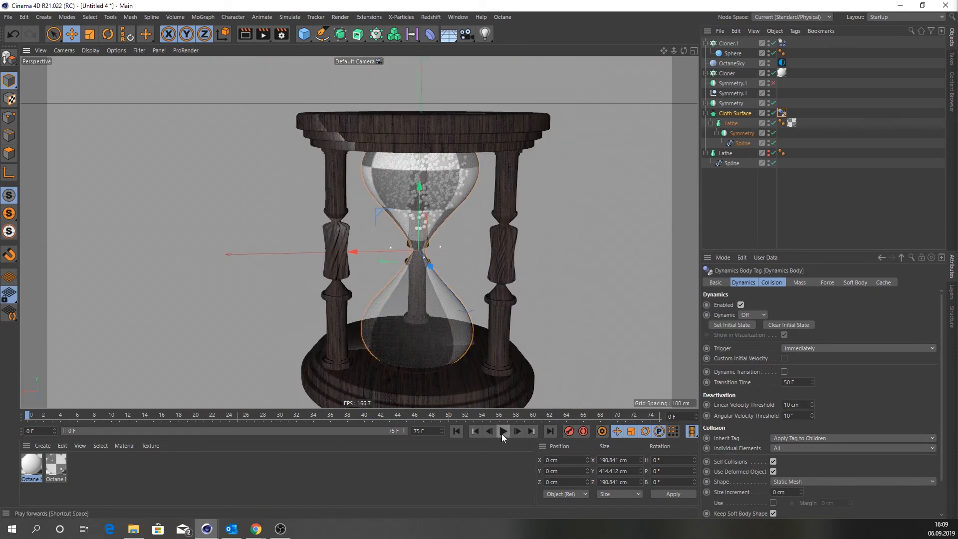
pyautogui.click(502, 435)
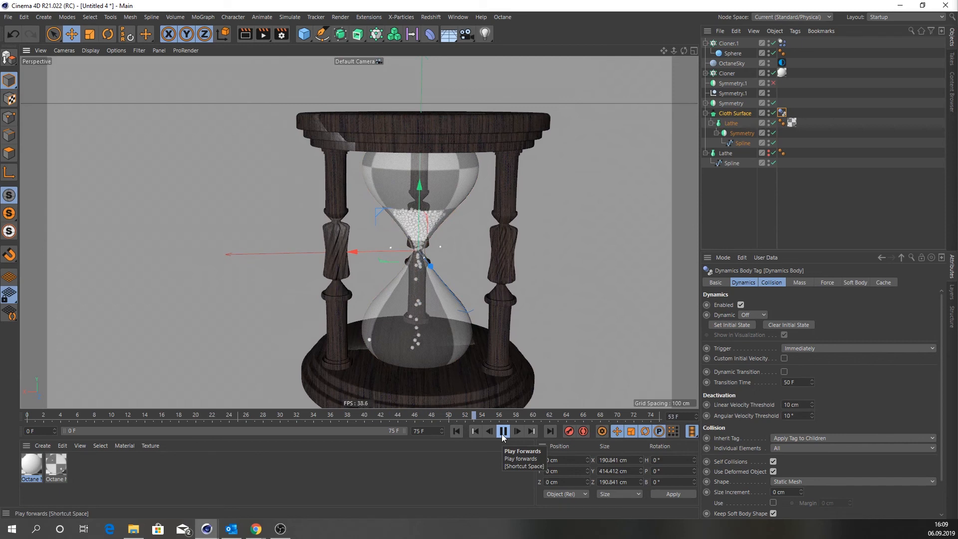
pyautogui.click(502, 435)
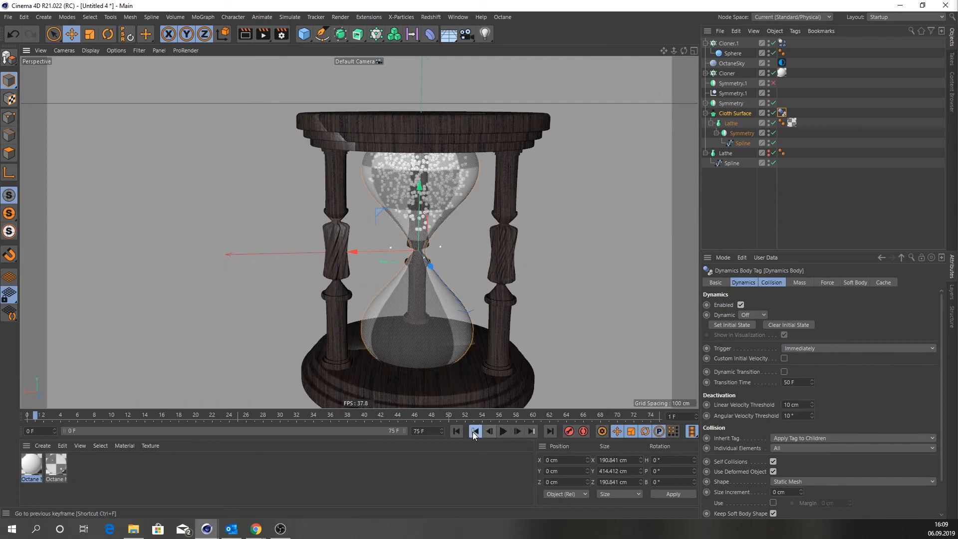
pyautogui.click(456, 432)
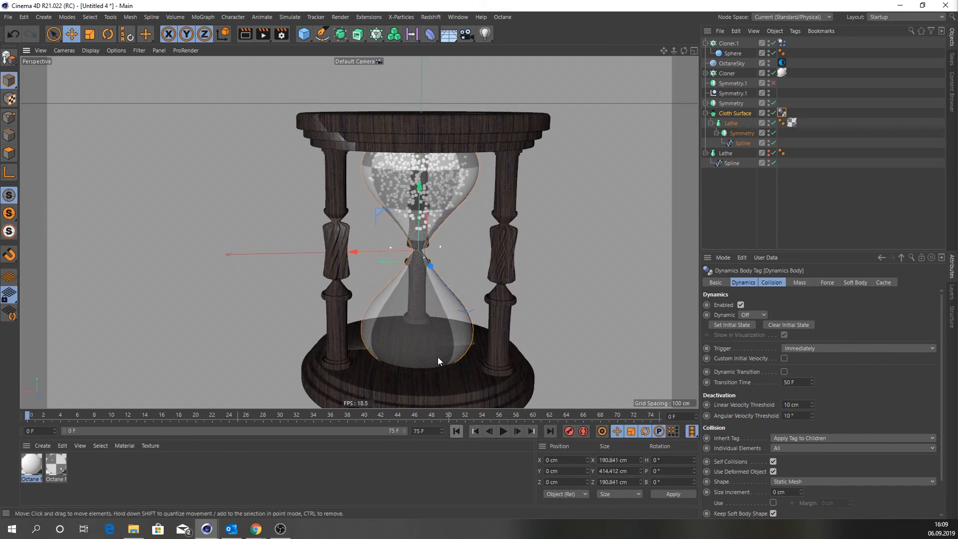
# Step: Copy the Cloth Surface's collider tag onto the Symmetry object that forms the wooden top and base
pyautogui.click(475, 386)
pyautogui.moveTo(474, 377); pyautogui.dragTo(473, 329, button='middle')
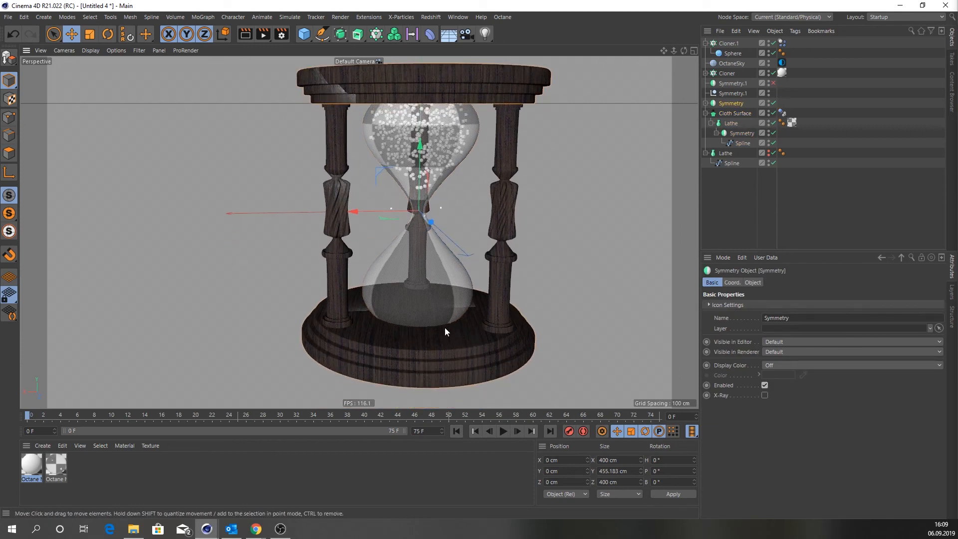
pyautogui.click(783, 113)
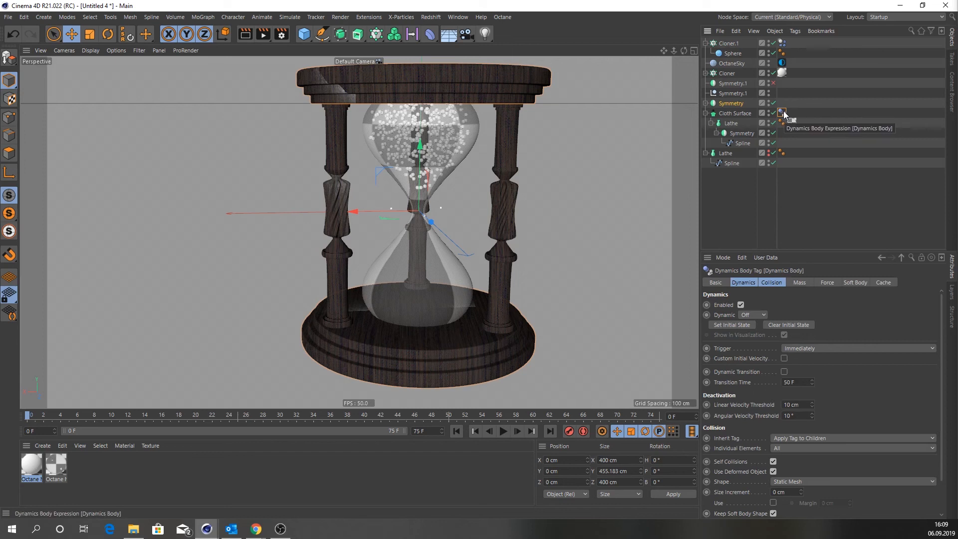
pyautogui.keyDown('ctrl'); pyautogui.moveTo(784, 113); pyautogui.dragTo(782, 103); pyautogui.keyUp('ctrl')
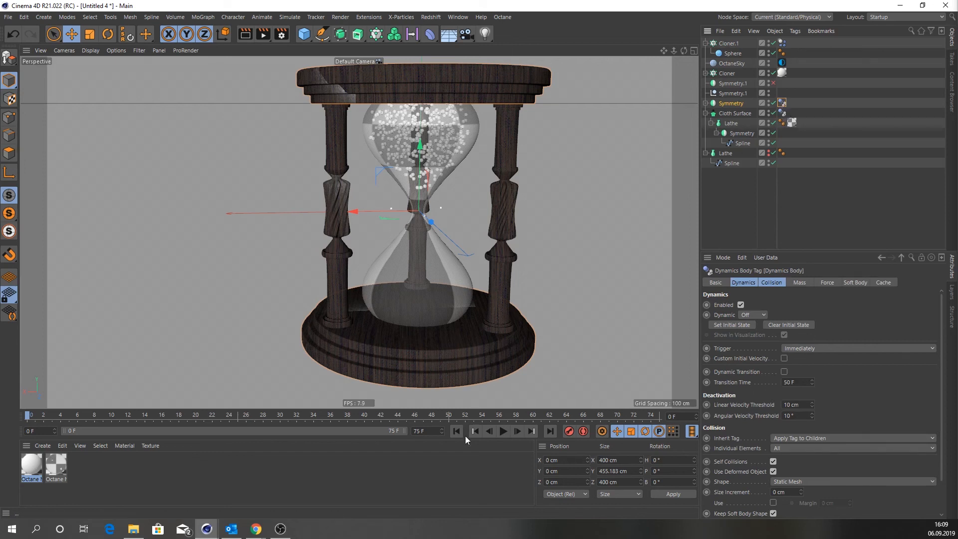
# Step: Play the simulation to check how the spheres land on the wooden base, and rewind to frame 0
pyautogui.click(503, 431)
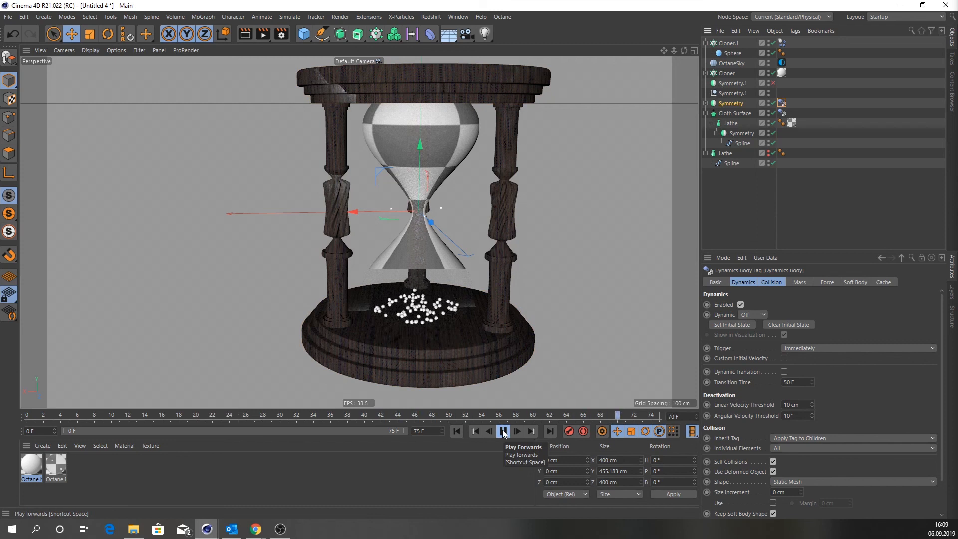
pyautogui.click(503, 431)
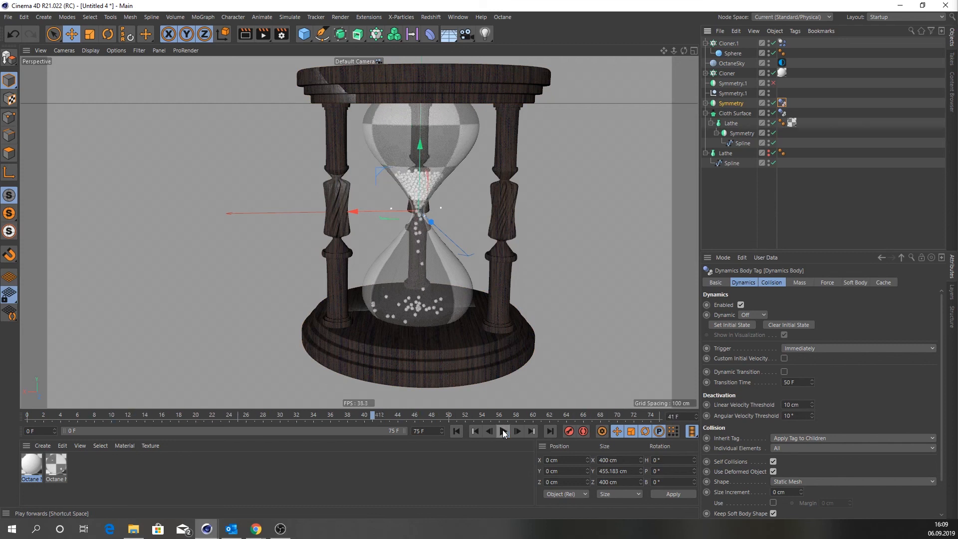
pyautogui.click(457, 431)
# Step: Set the sphere Cloner's count to 2000 and test-play the simulation
pyautogui.click(730, 44)
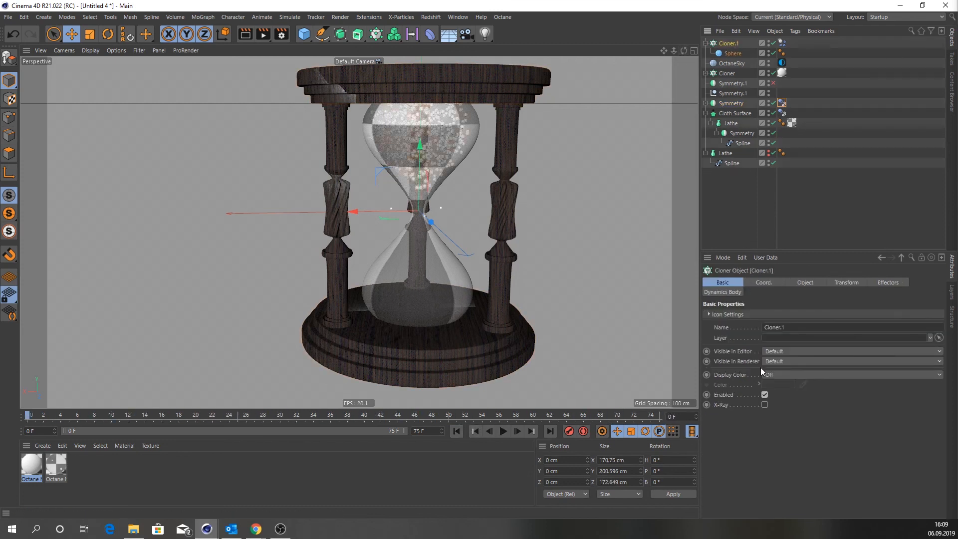
pyautogui.click(802, 284)
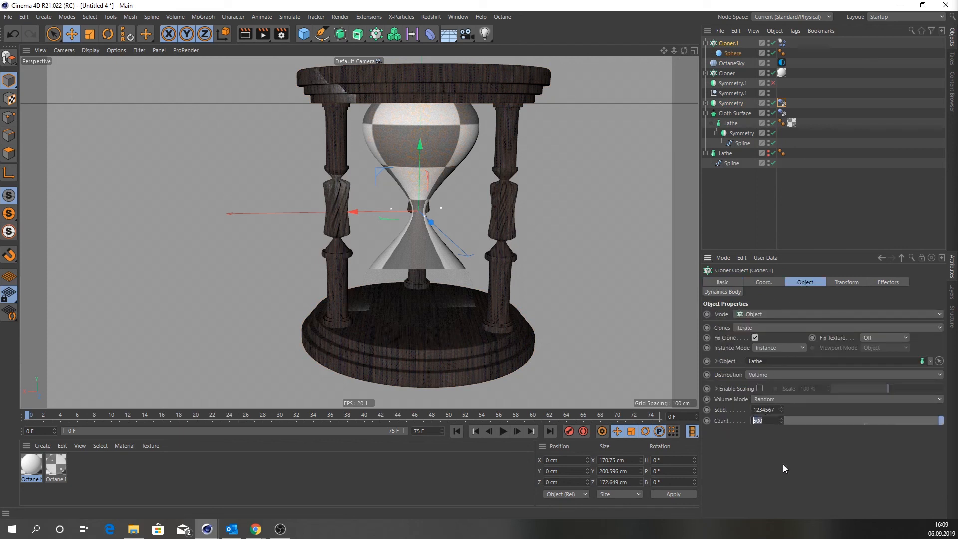
pyautogui.write('2000')
pyautogui.press('Return')
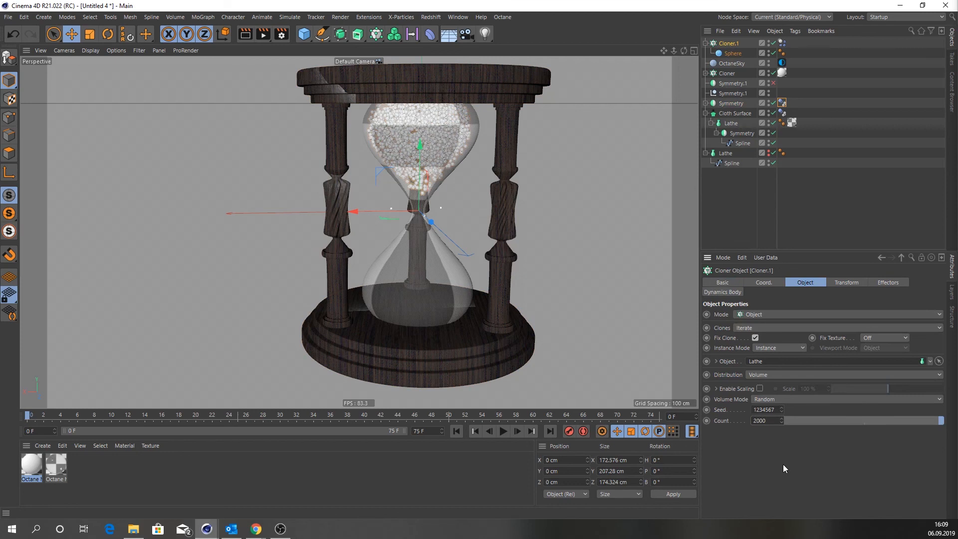
pyautogui.click(503, 431)
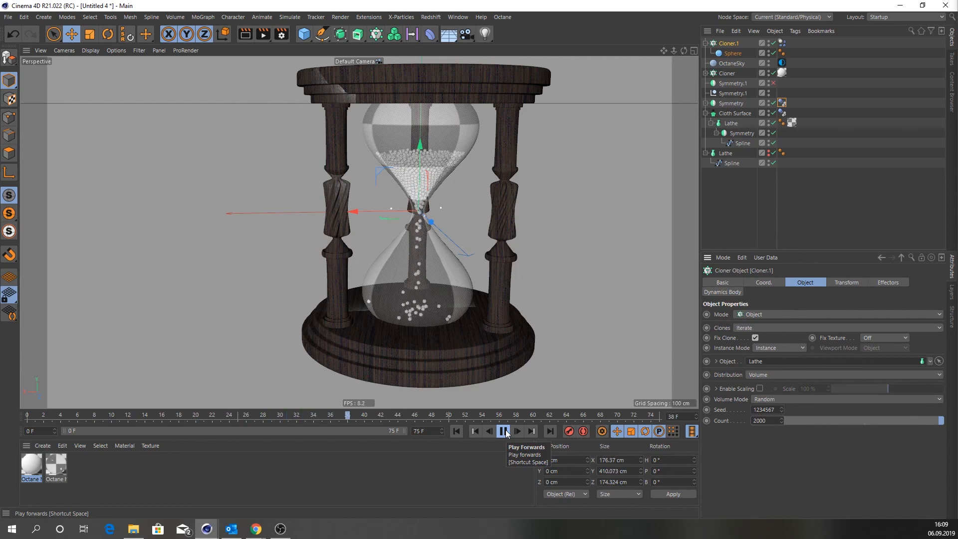
pyautogui.click(503, 431)
# Step: Rewind to frame 0, set the sphere Cloner's count to 5000, and play the simulation up to frame 33
pyautogui.click(456, 432)
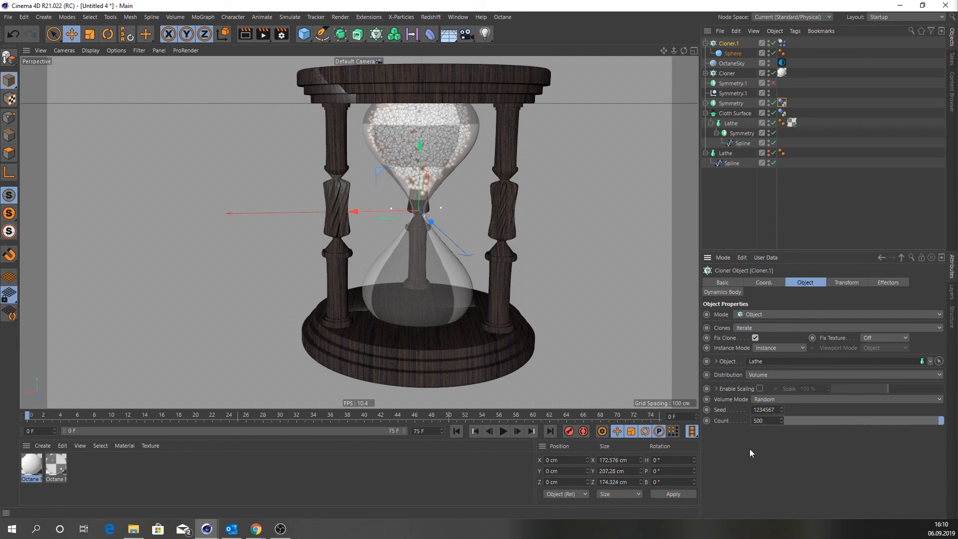
pyautogui.press('Return')
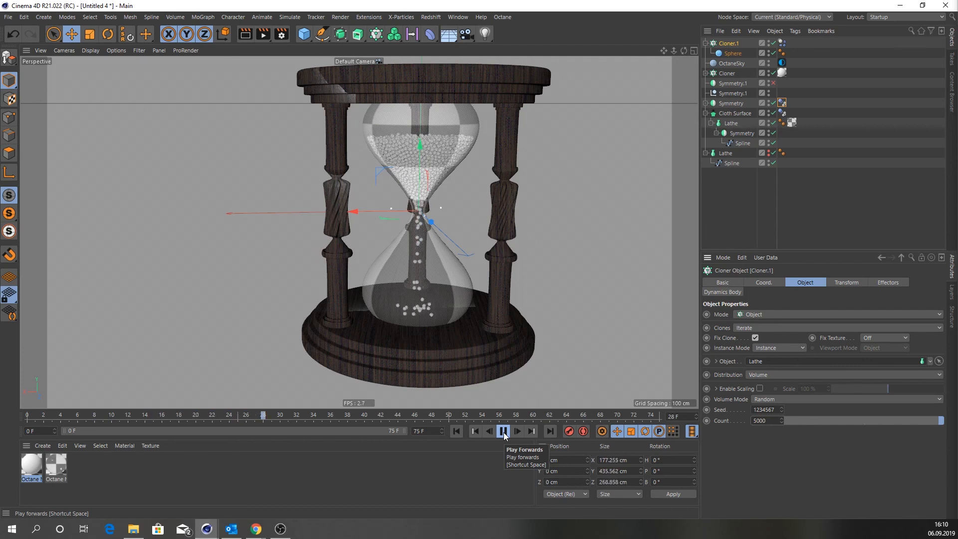
pyautogui.click(504, 433)
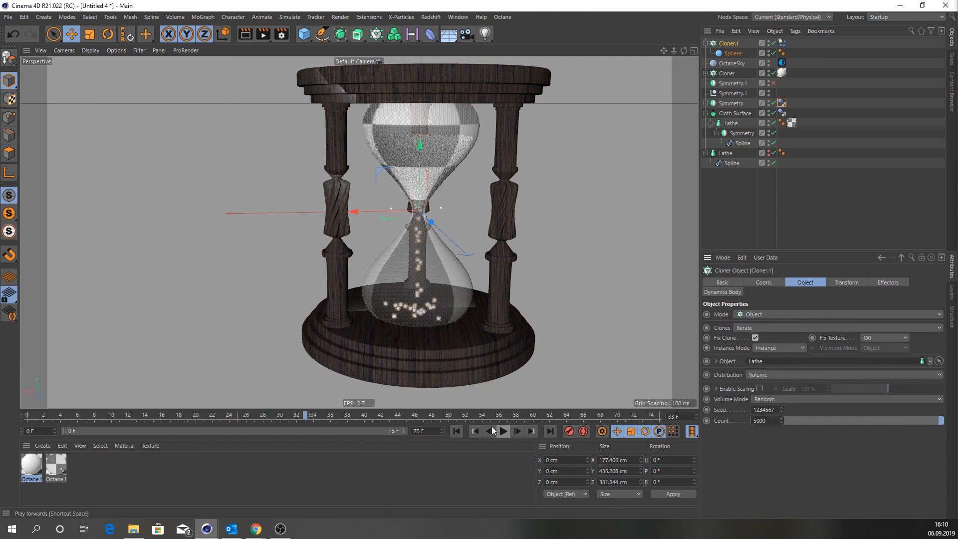
# Step: Create a new Octane Material and assign it to the sphere Cloner
pyautogui.click(43, 446)
pyautogui.moveTo(83, 356)
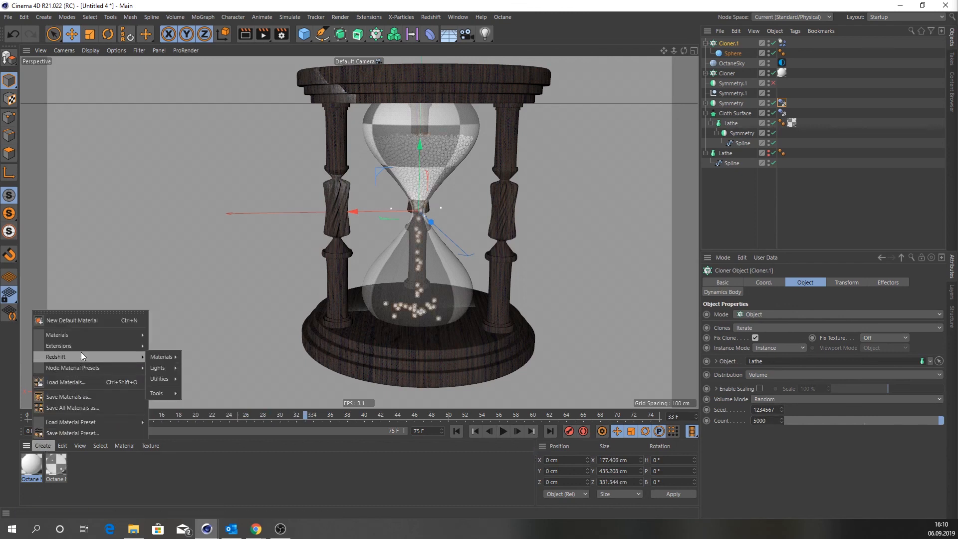
pyautogui.moveTo(158, 346)
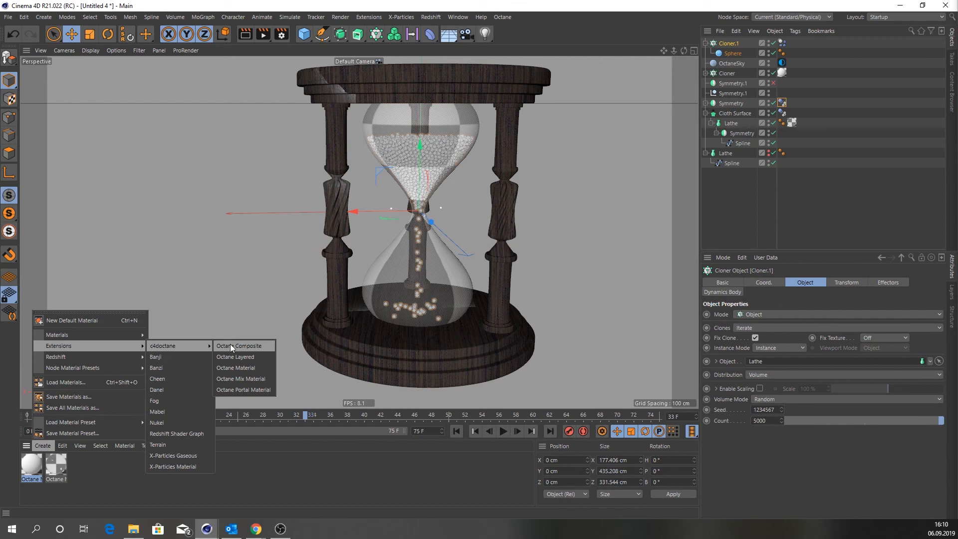
pyautogui.click(240, 366)
pyautogui.moveTo(58, 464); pyautogui.dragTo(158, 406)
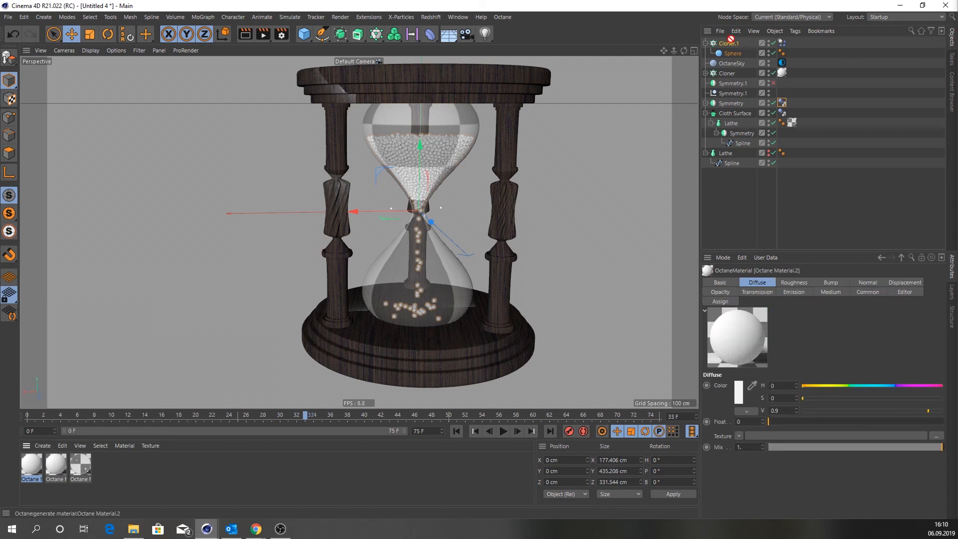
pyautogui.moveTo(731, 39); pyautogui.dragTo(729, 43)
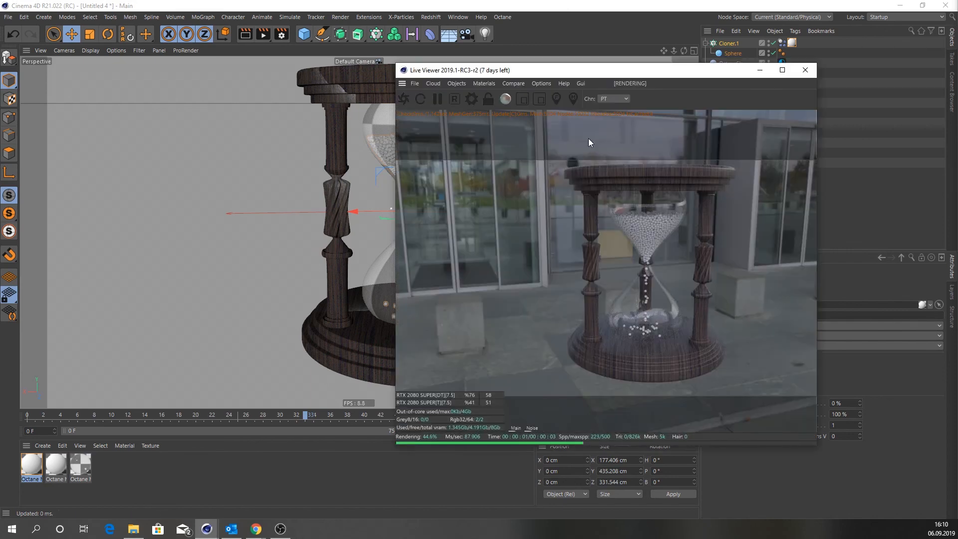
# Step: Open the spheres' new material in the Octane Node Editor and set its material type to Metallic
pyautogui.click(33, 466)
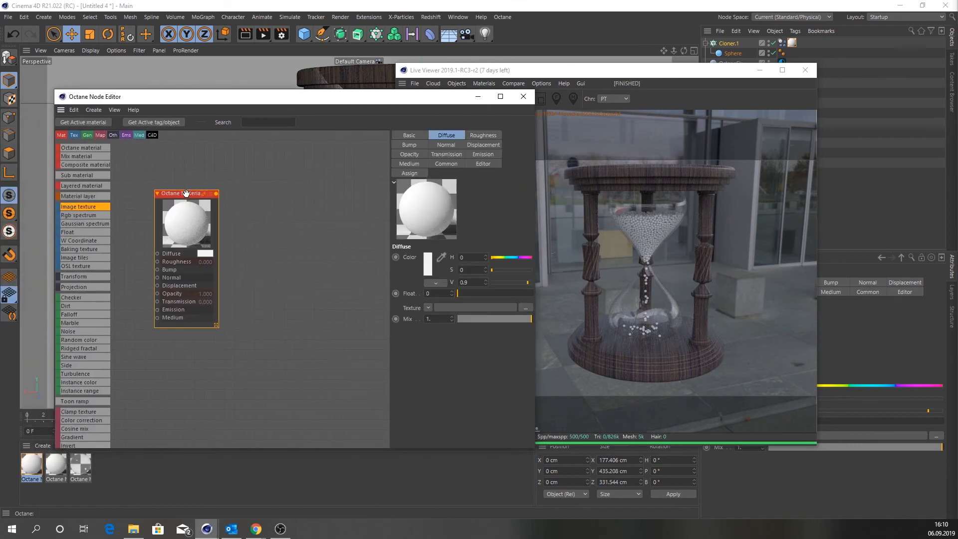
pyautogui.click(410, 135)
pyautogui.click(466, 283)
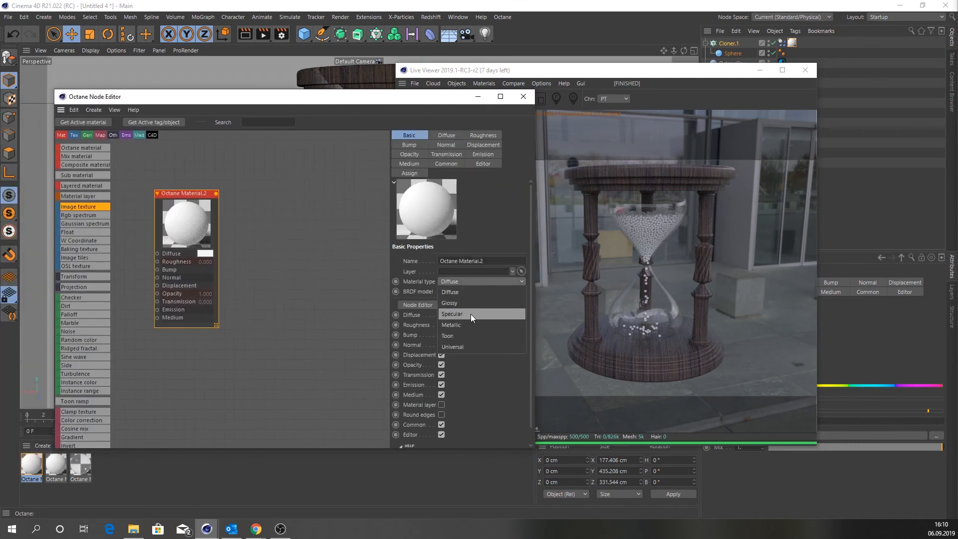
pyautogui.click(469, 322)
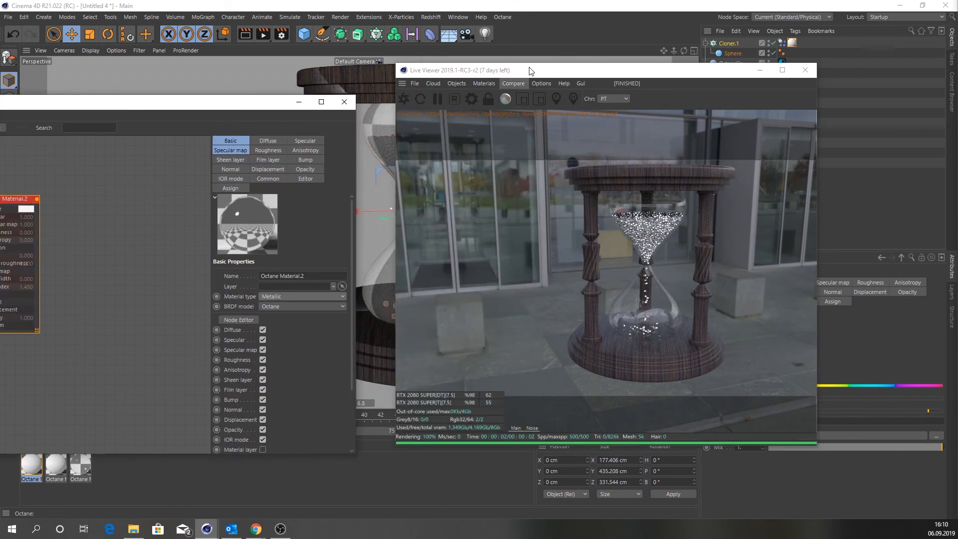
# Step: Move the Live Viewer aside and inspect the metallic spheres in the render from a closer, lower viewpoint
pyautogui.moveTo(531, 71); pyautogui.dragTo(604, 81)
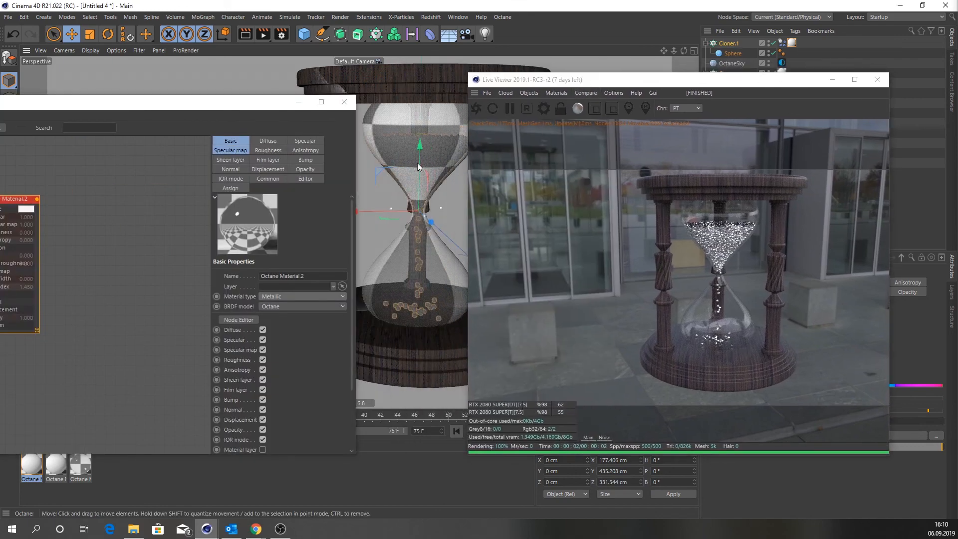
pyautogui.scroll(5, 417, 162)
pyautogui.keyDown('alt'); pyautogui.moveTo(421, 168); pyautogui.dragTo(415, 130, button='middle'); pyautogui.keyUp('alt')
pyautogui.keyDown('alt'); pyautogui.moveTo(415, 131); pyautogui.dragTo(396, 152); pyautogui.keyUp('alt')
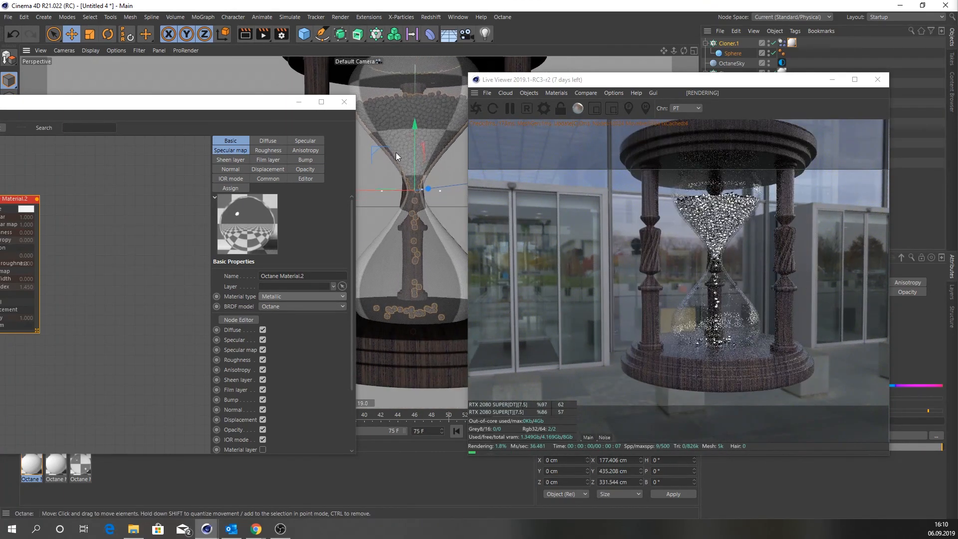